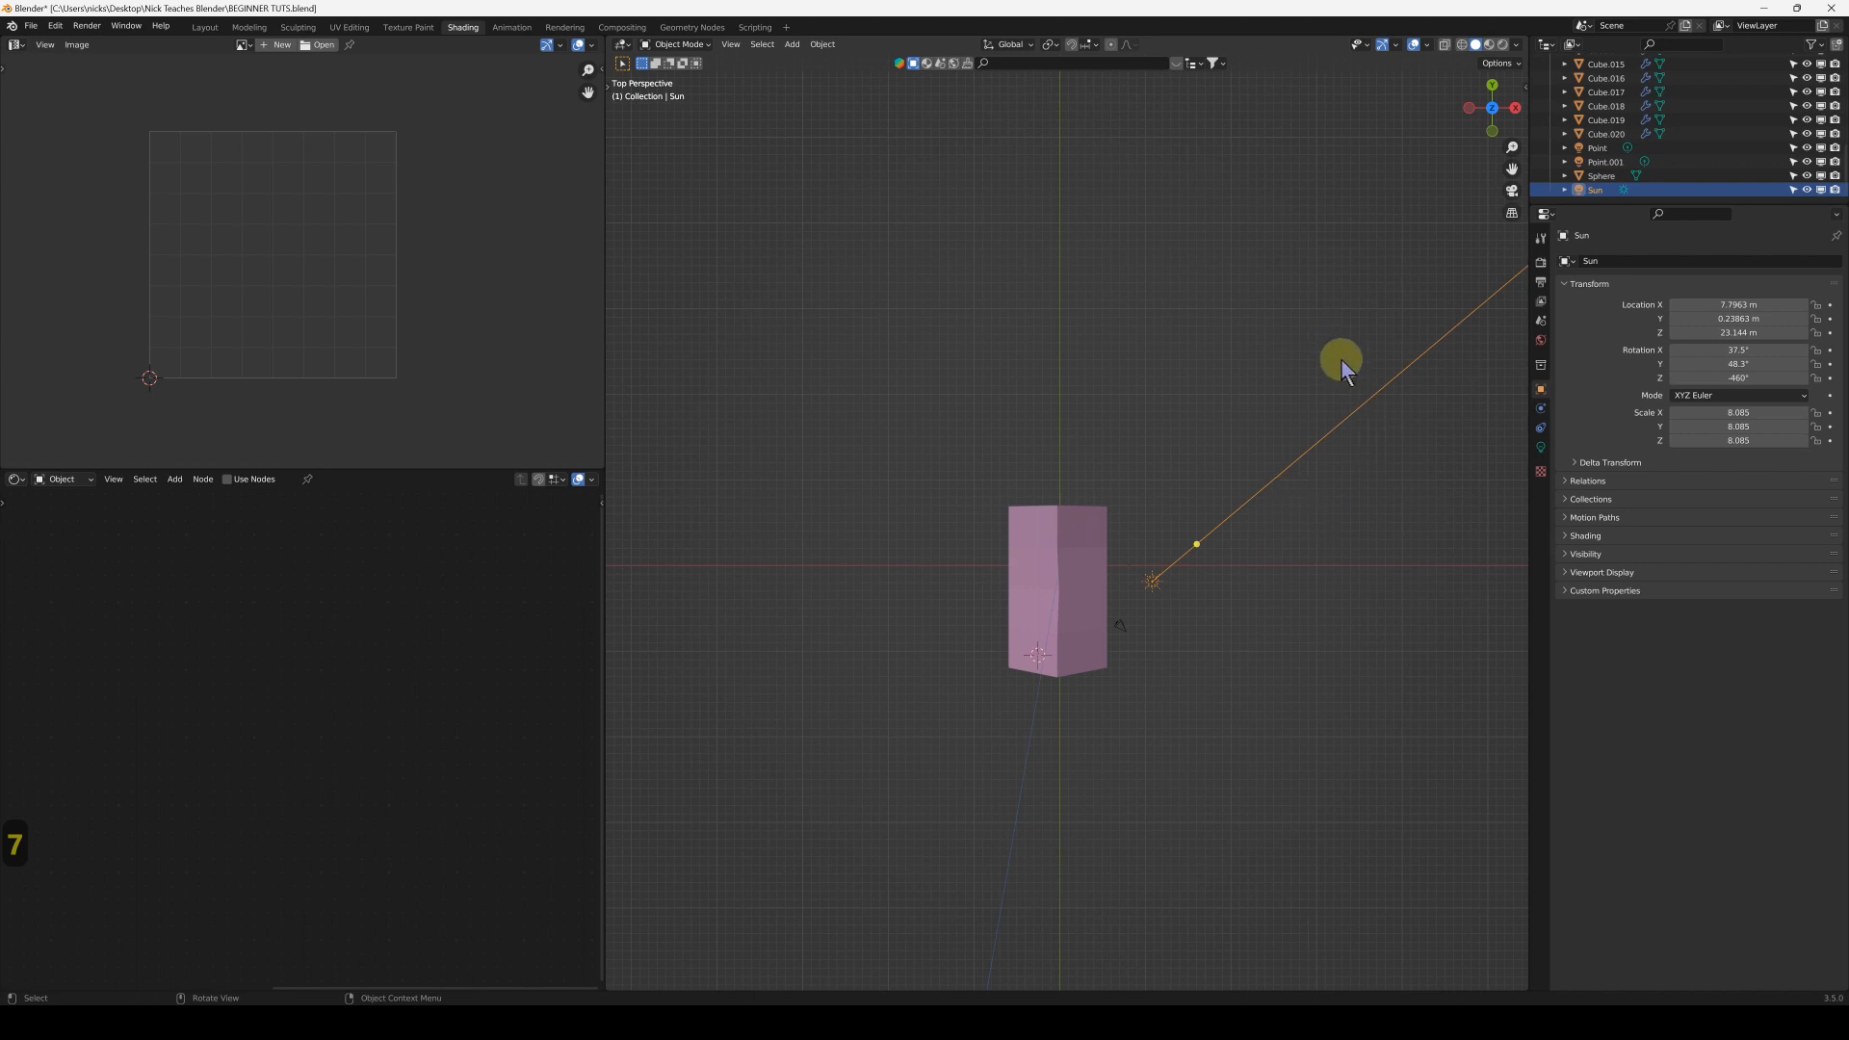
Rotate the sun light in the top and front views to about X 33.8°, Y 46.3°, Z -489°
key(r)
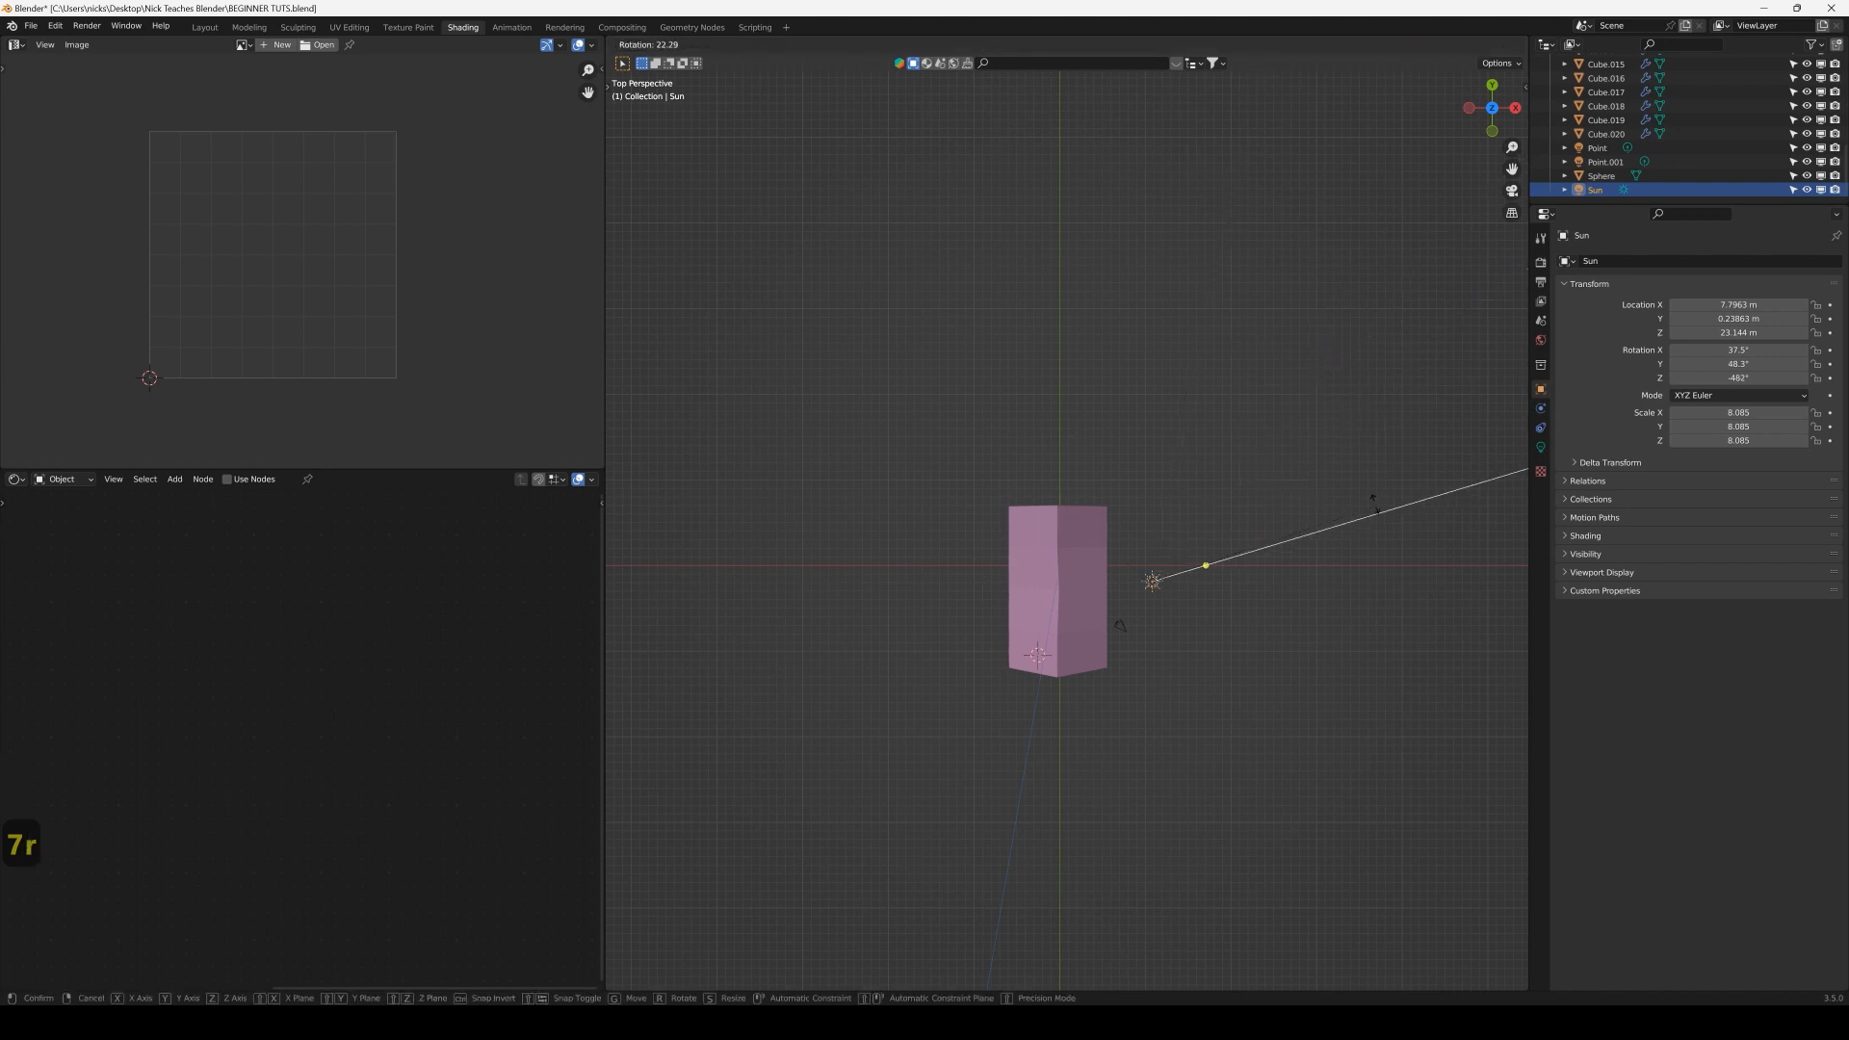
click(1395, 528)
key(1)
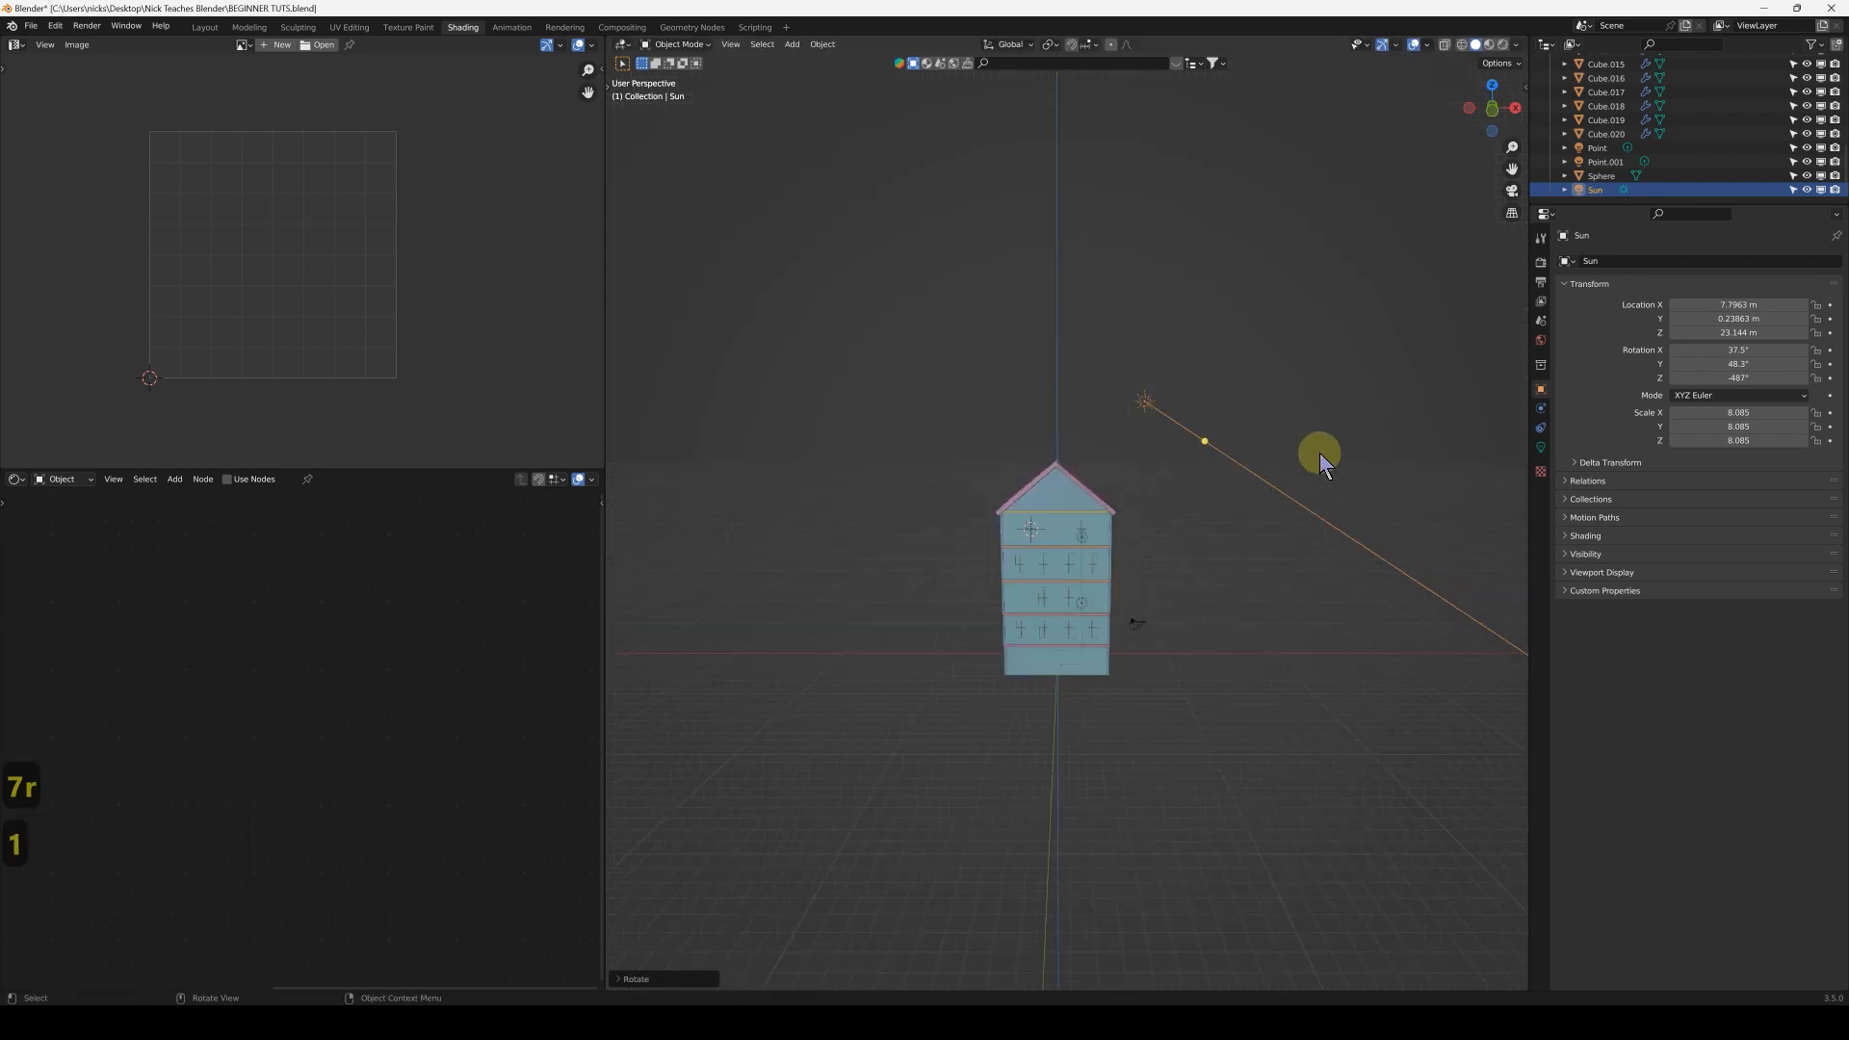
shift+middle_drag(1304, 535, 1193, 475)
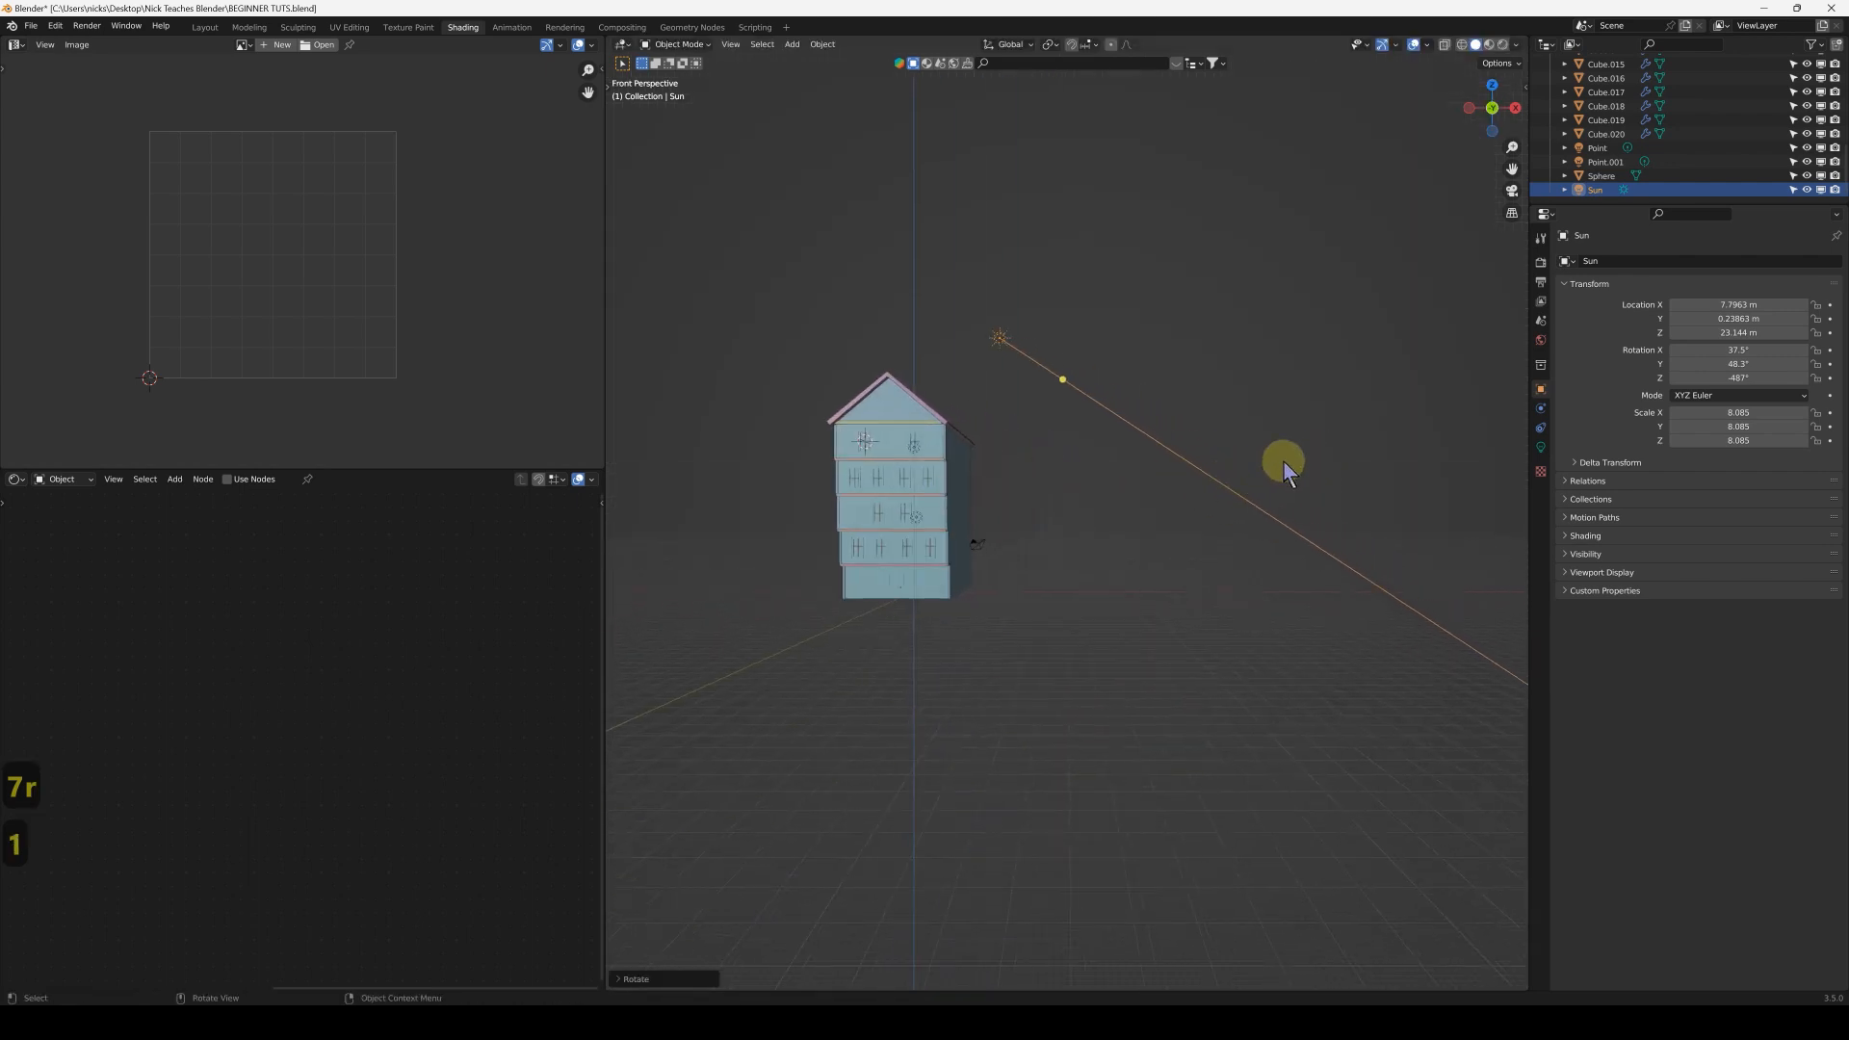
key(r)
click(1271, 499)
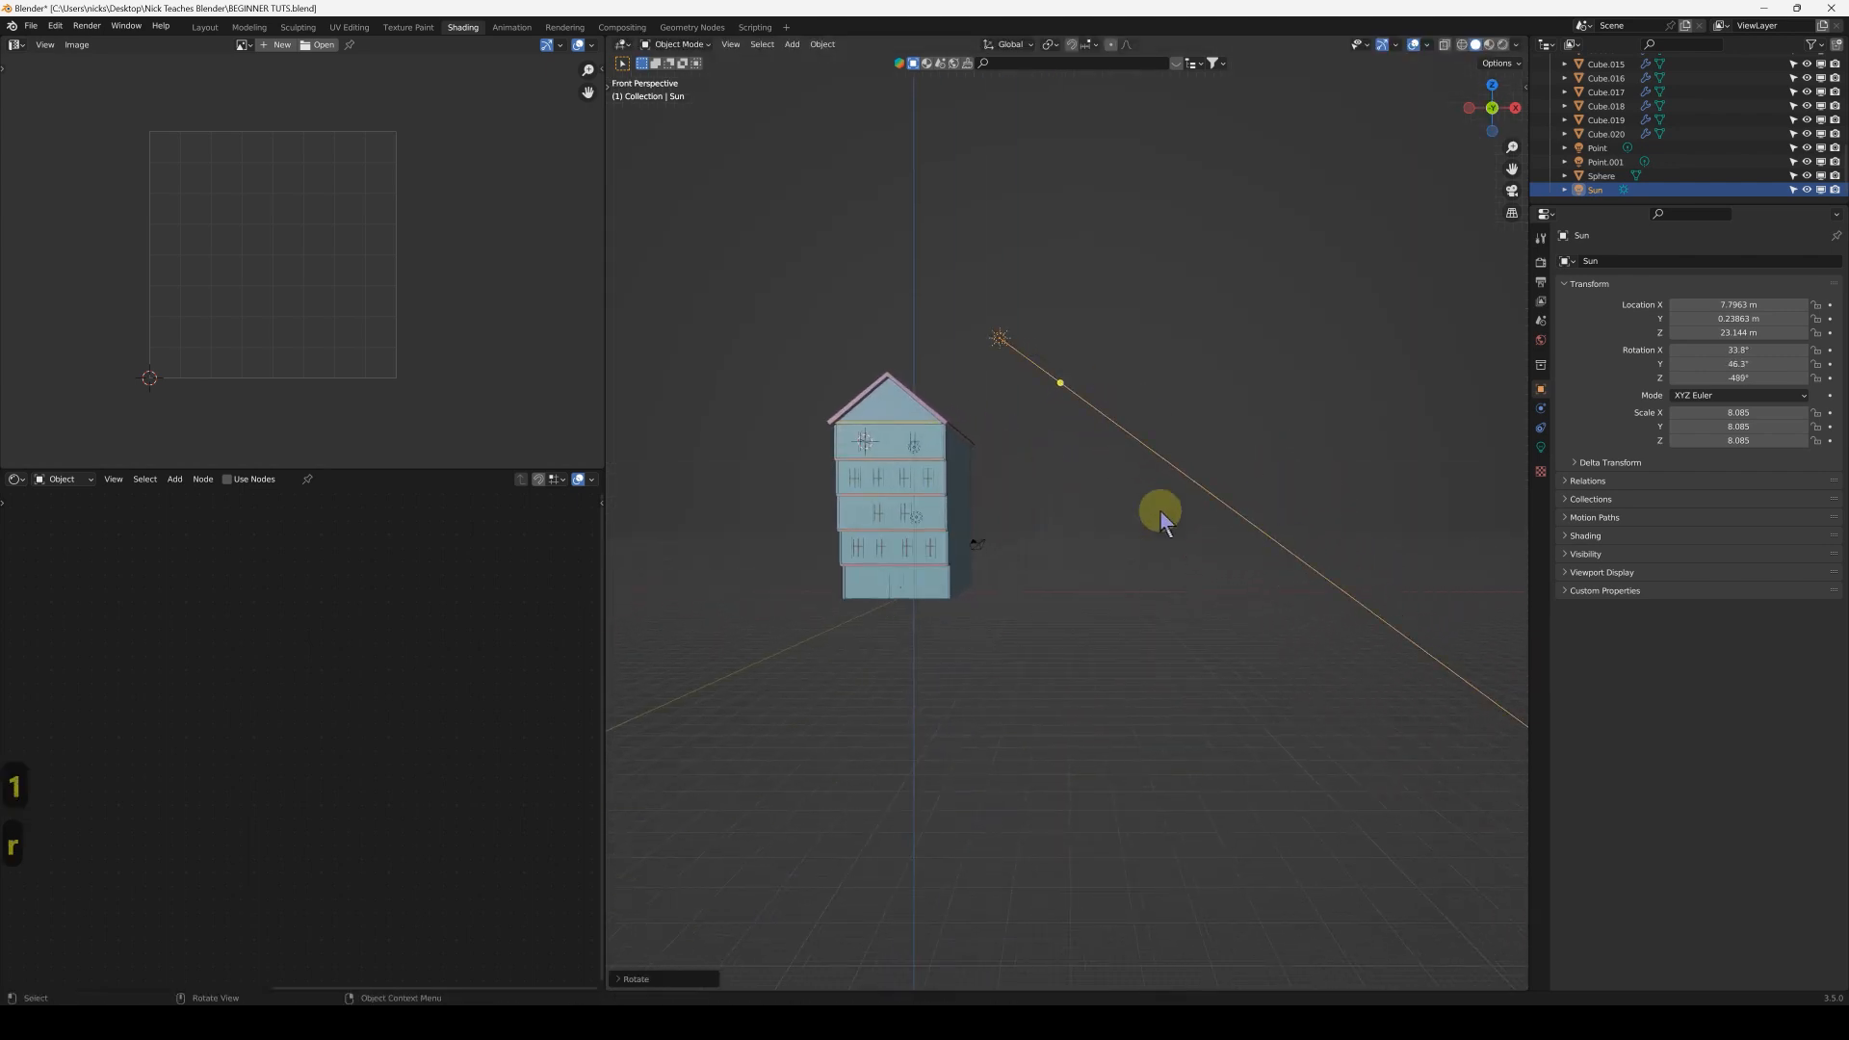
Switch the main viewport to rendered shading to show the lit brick building from its front corner
middle_drag(968, 537, 1083, 455)
click(1488, 46)
click(1503, 44)
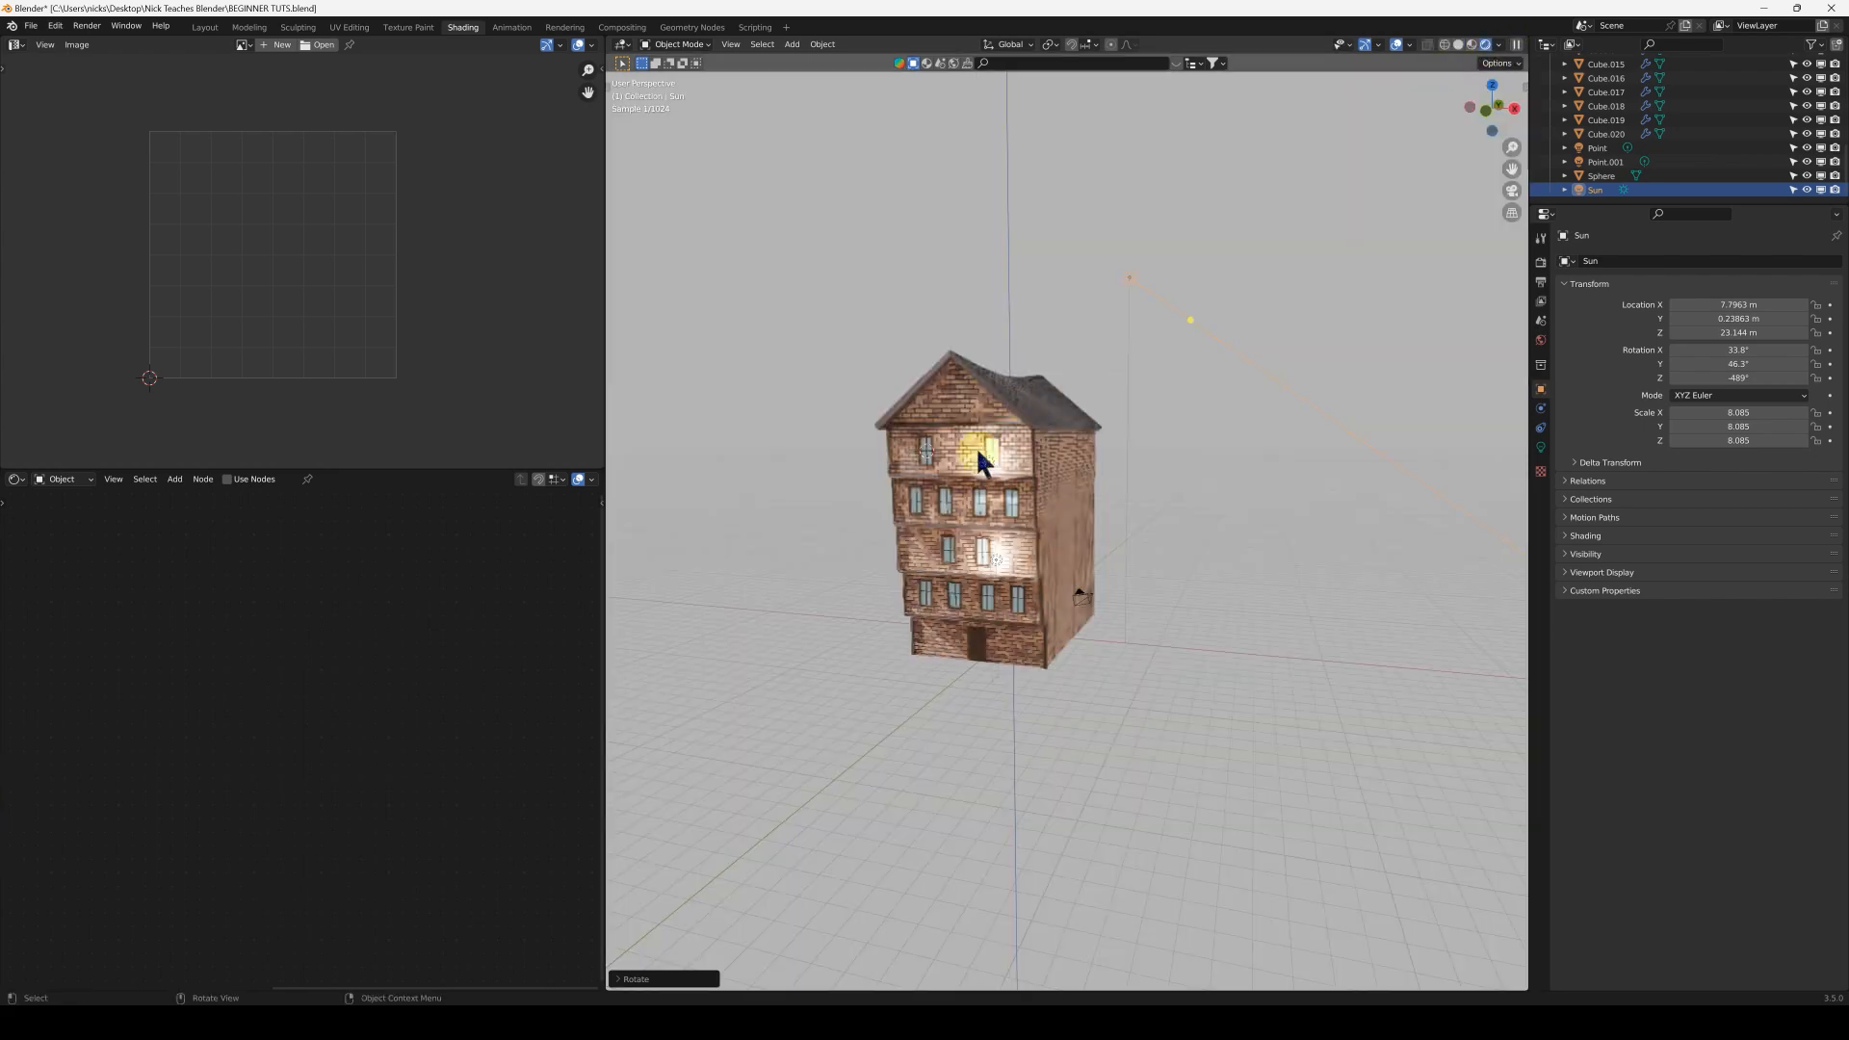
scroll(962, 414, up, 4)
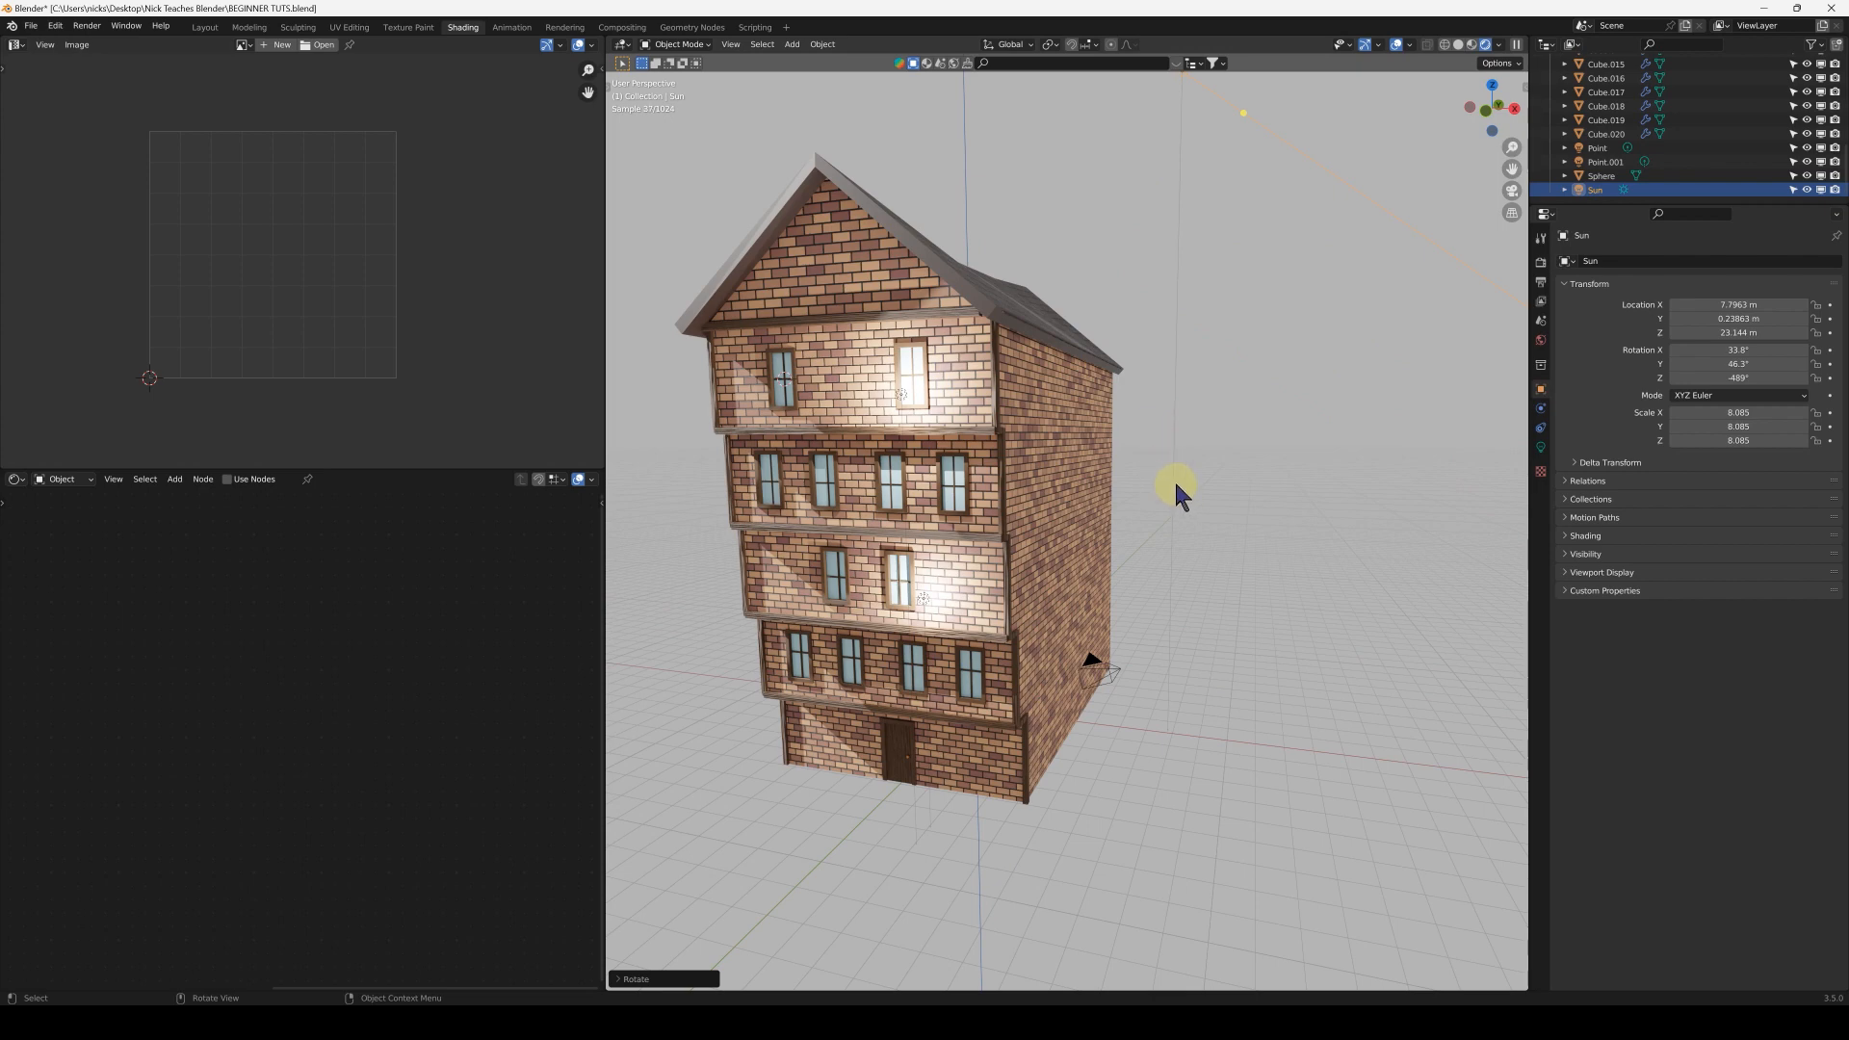
Rotate the sun light in the top view to about -463° around Z so it lights the building's front
key(KP_7)
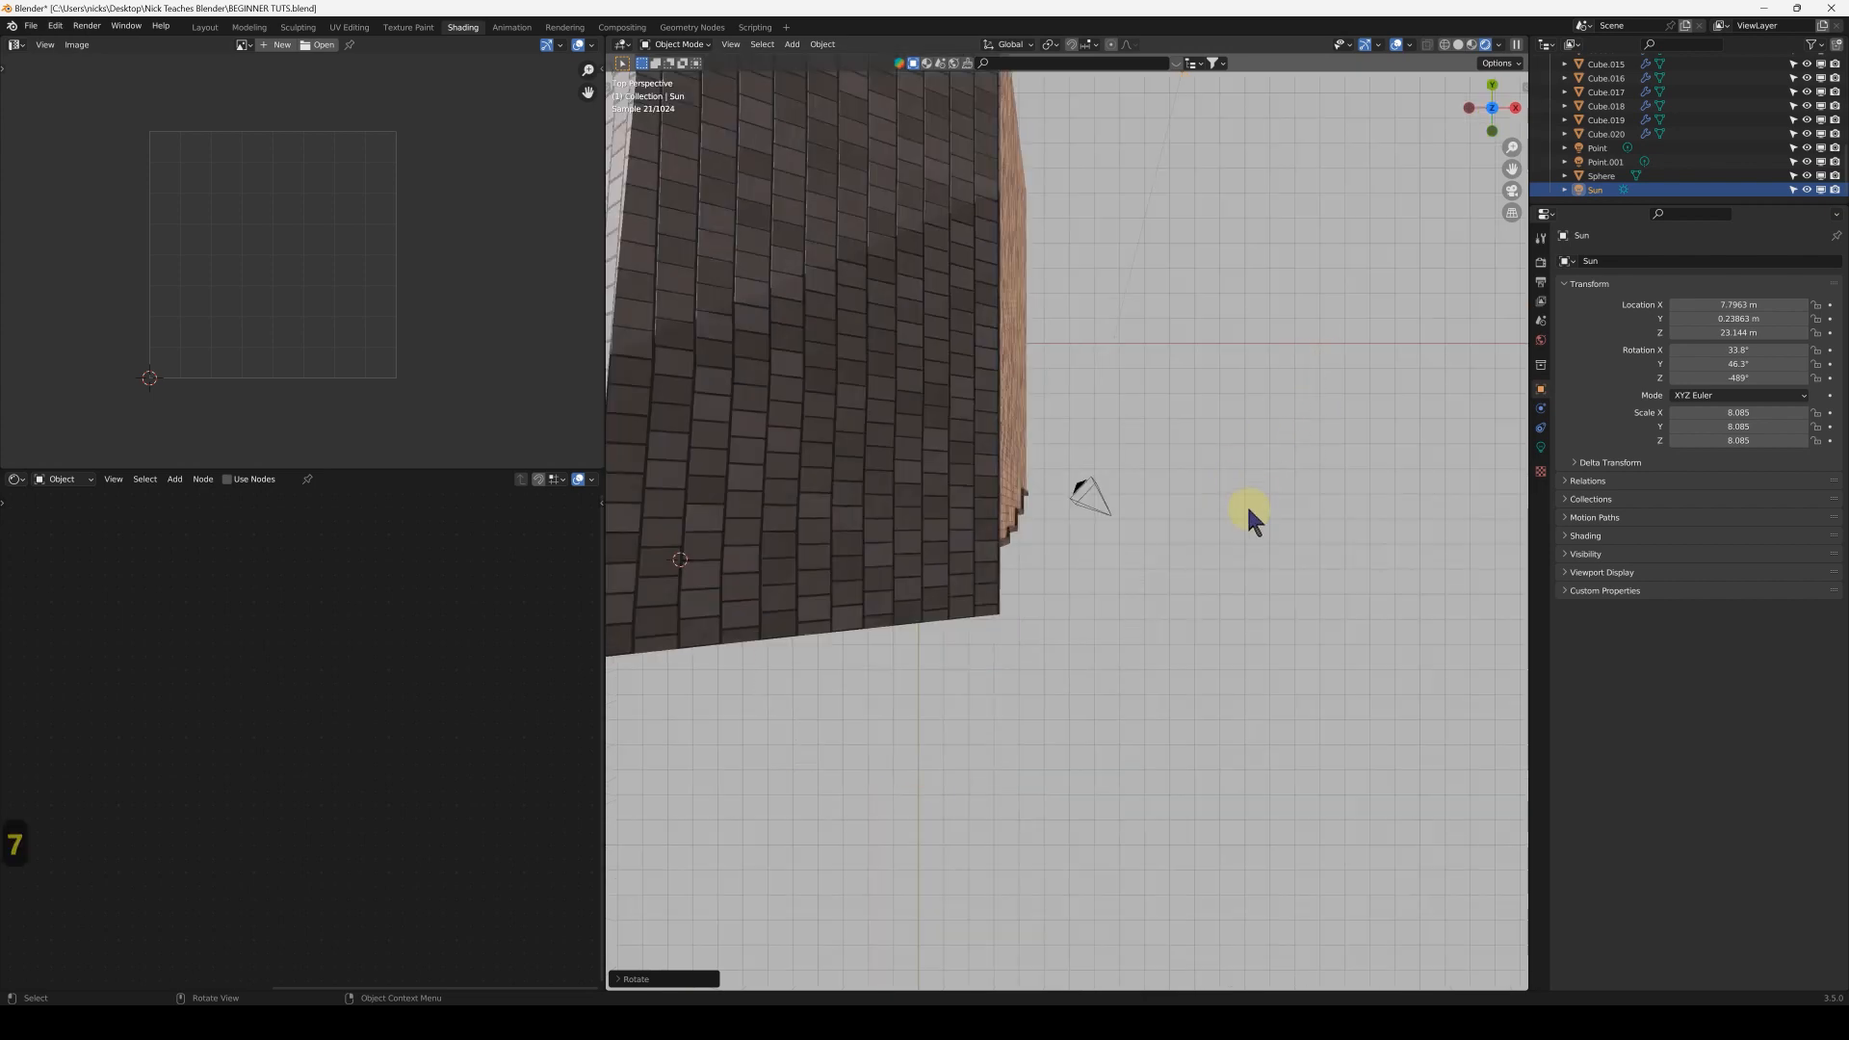
scroll(1242, 510, down, 3)
key(r)
click(1330, 337)
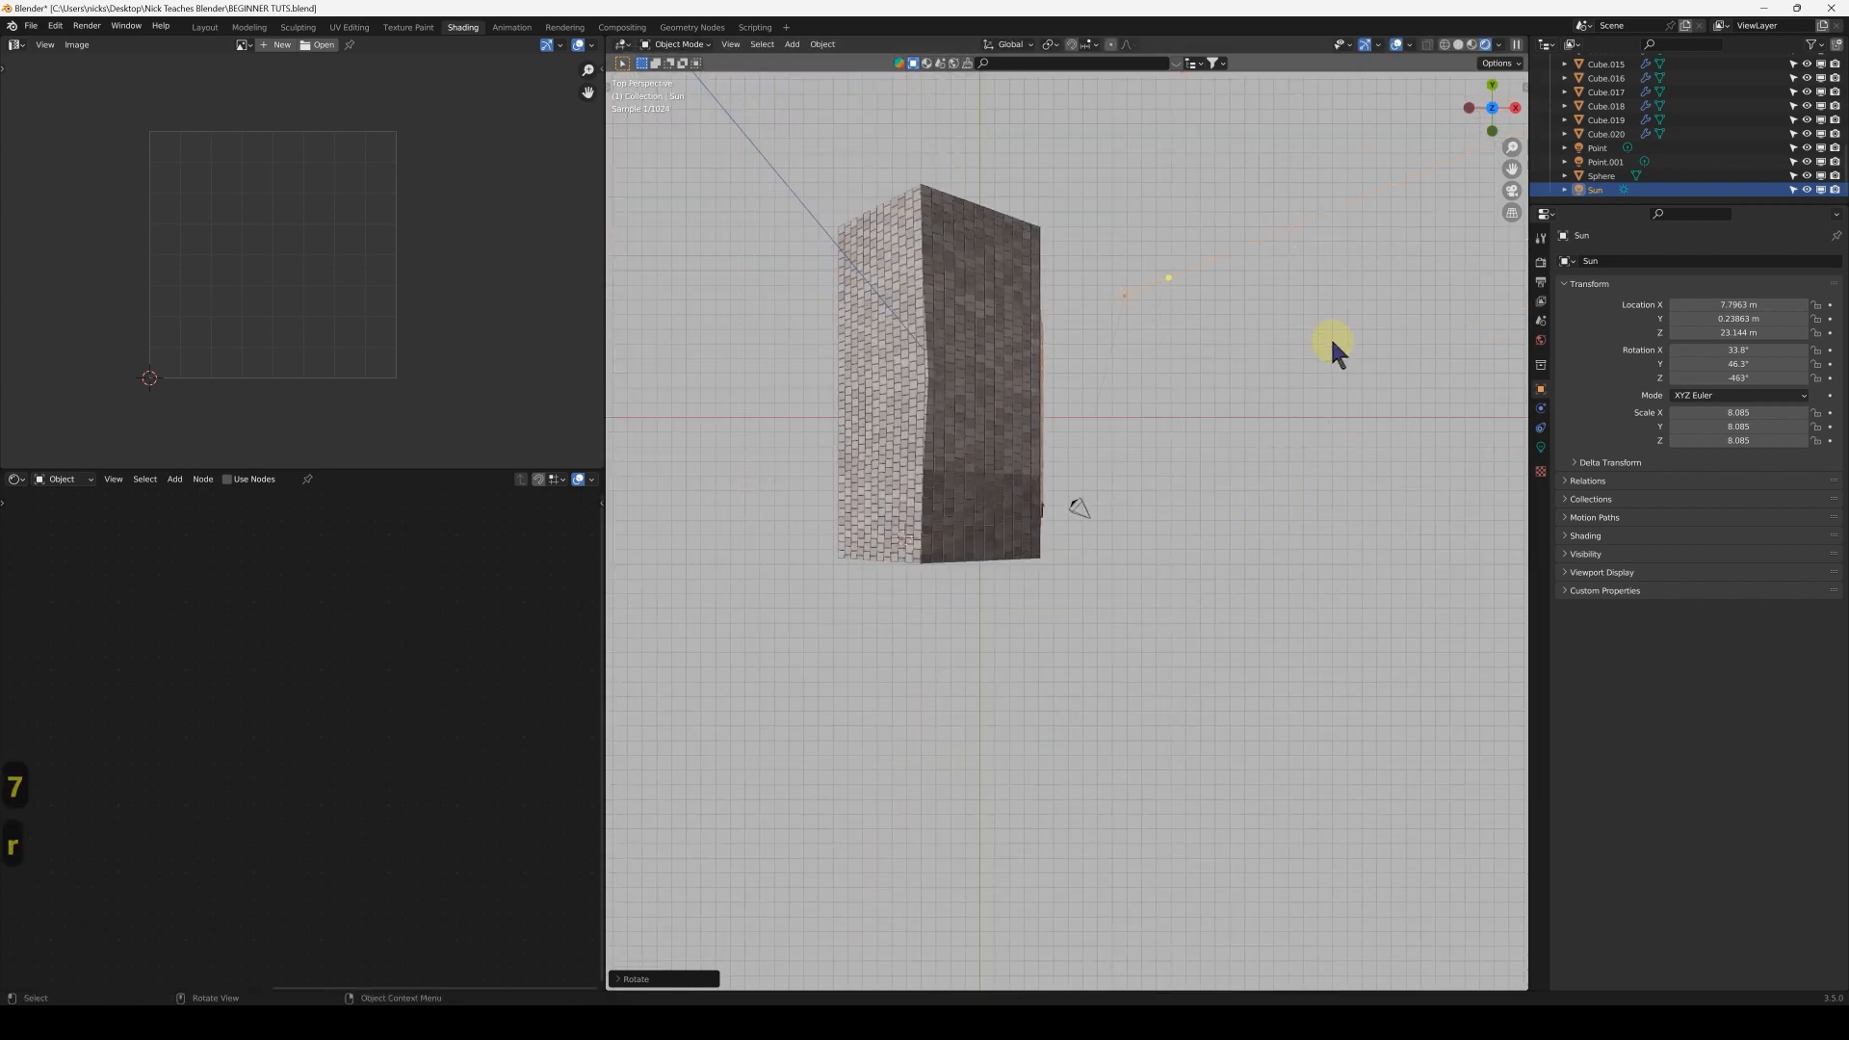
key(KP_1)
shift+middle_drag(972, 553, 1065, 557)
scroll(1043, 433, up, 6)
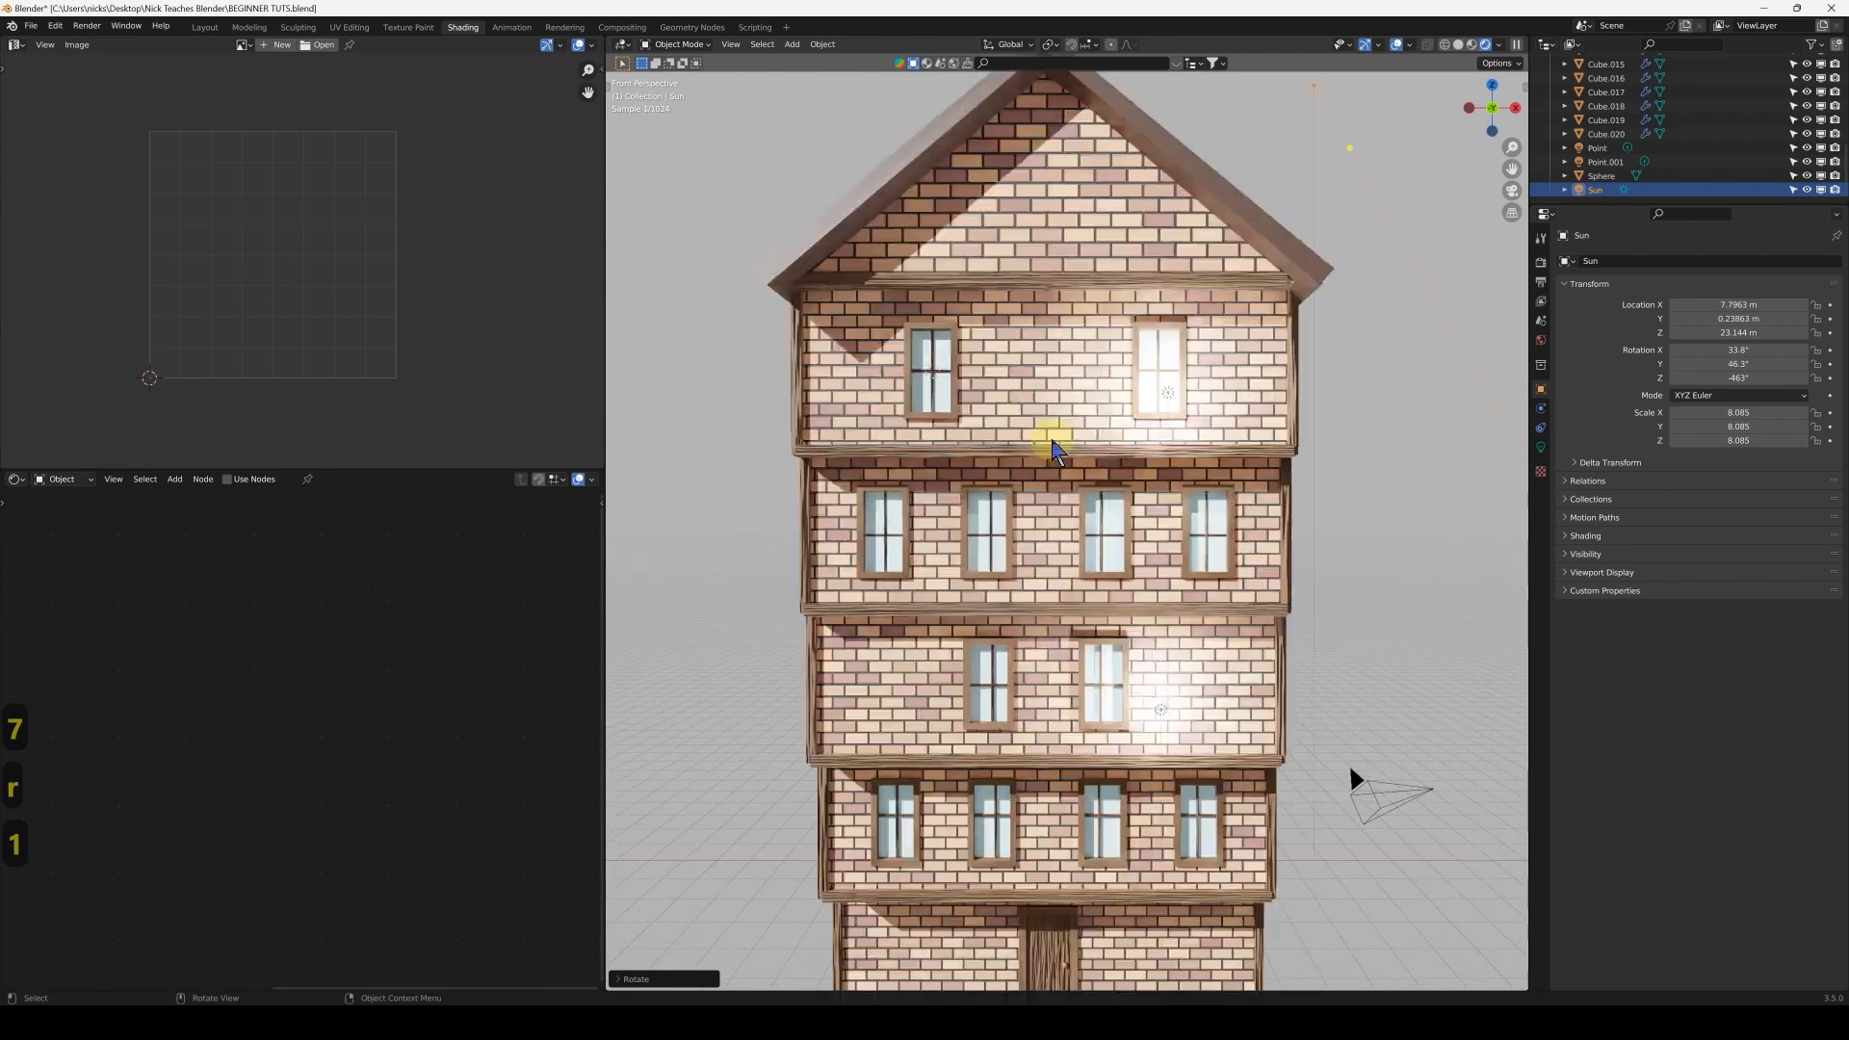
Set the sun light's angle to 25° to soften the shadows on the building
click(1540, 447)
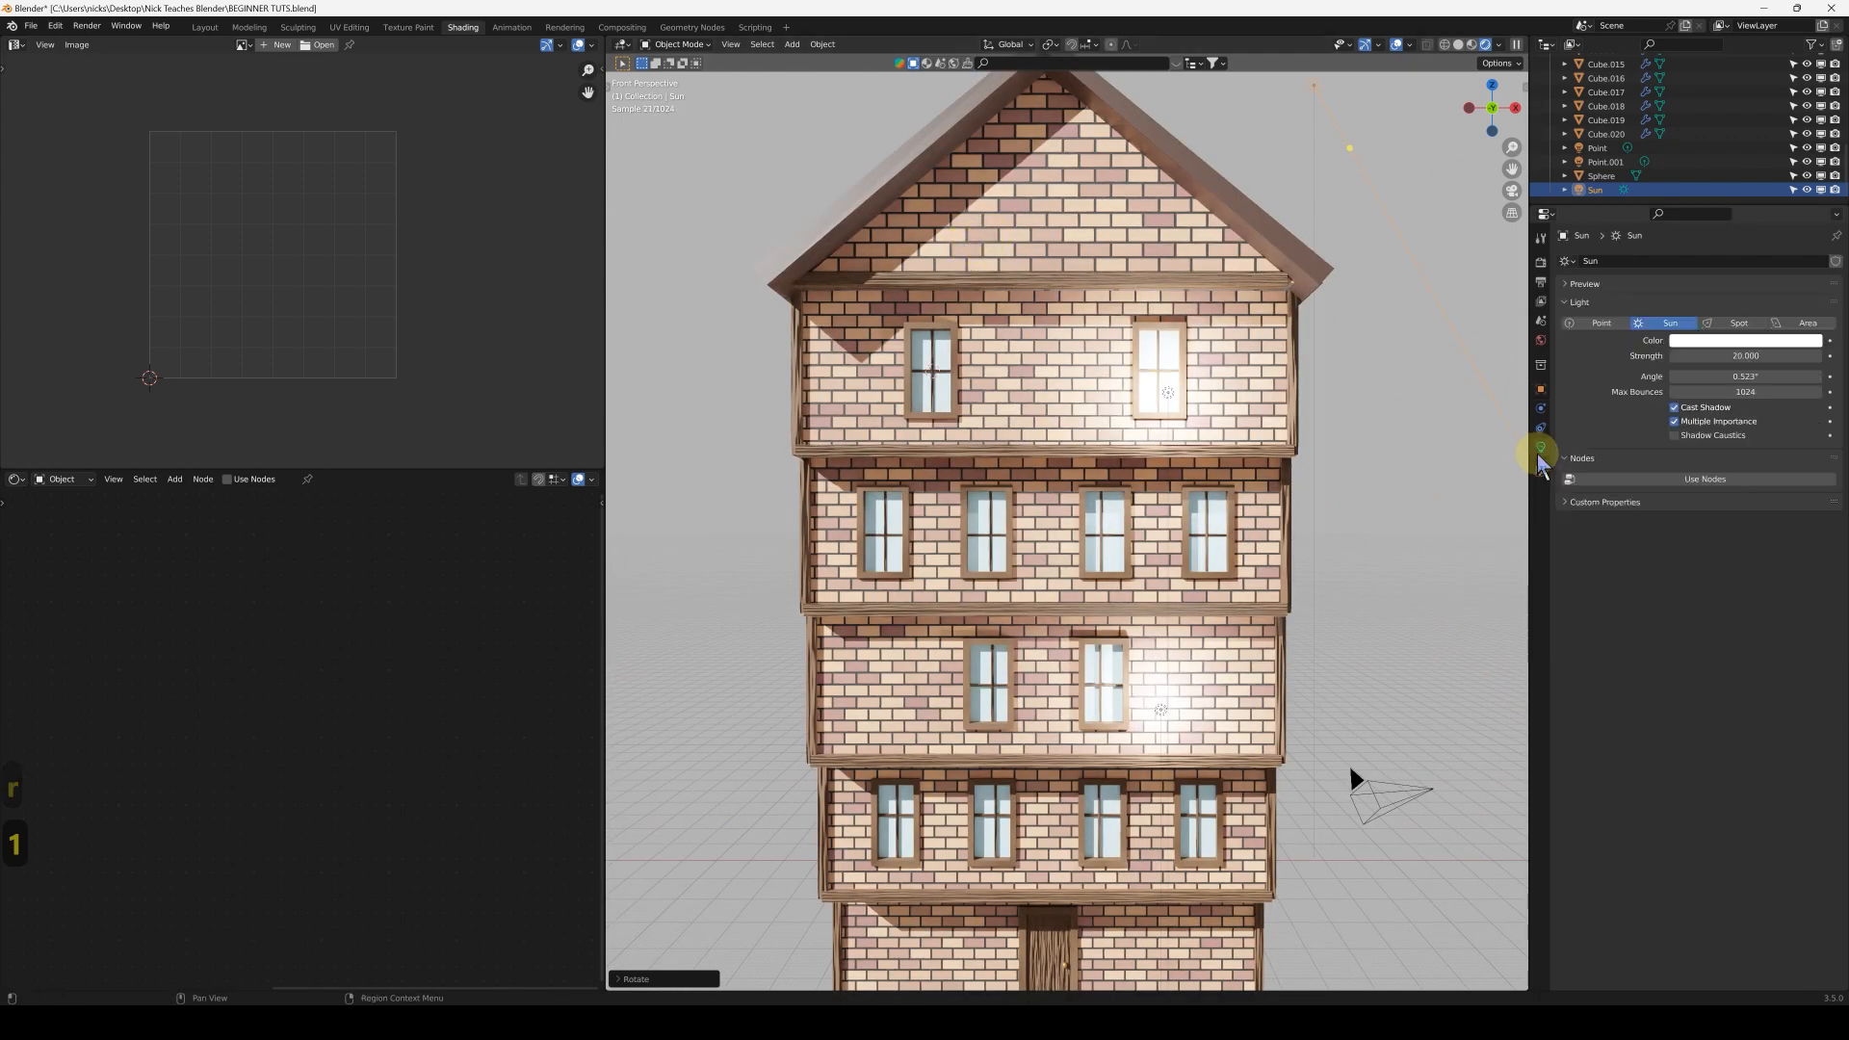
middle_drag(1042, 354, 1057, 392)
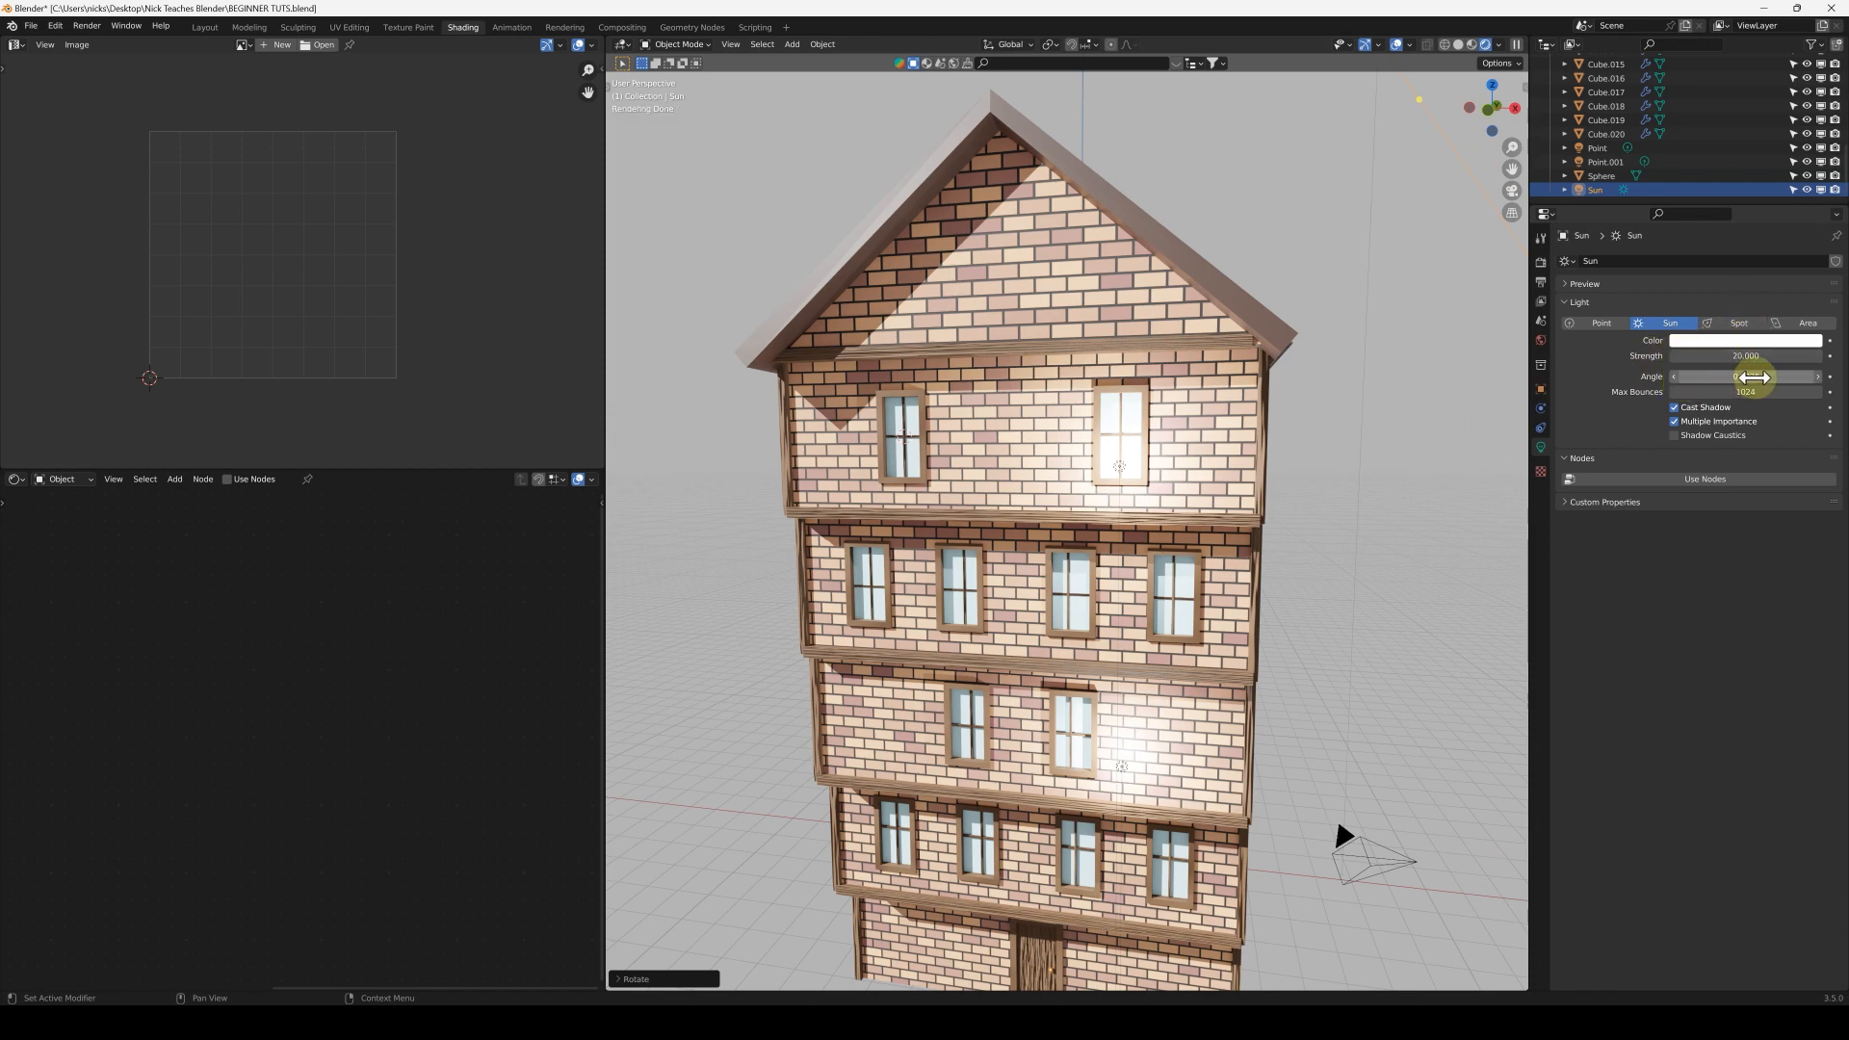
click(1732, 376)
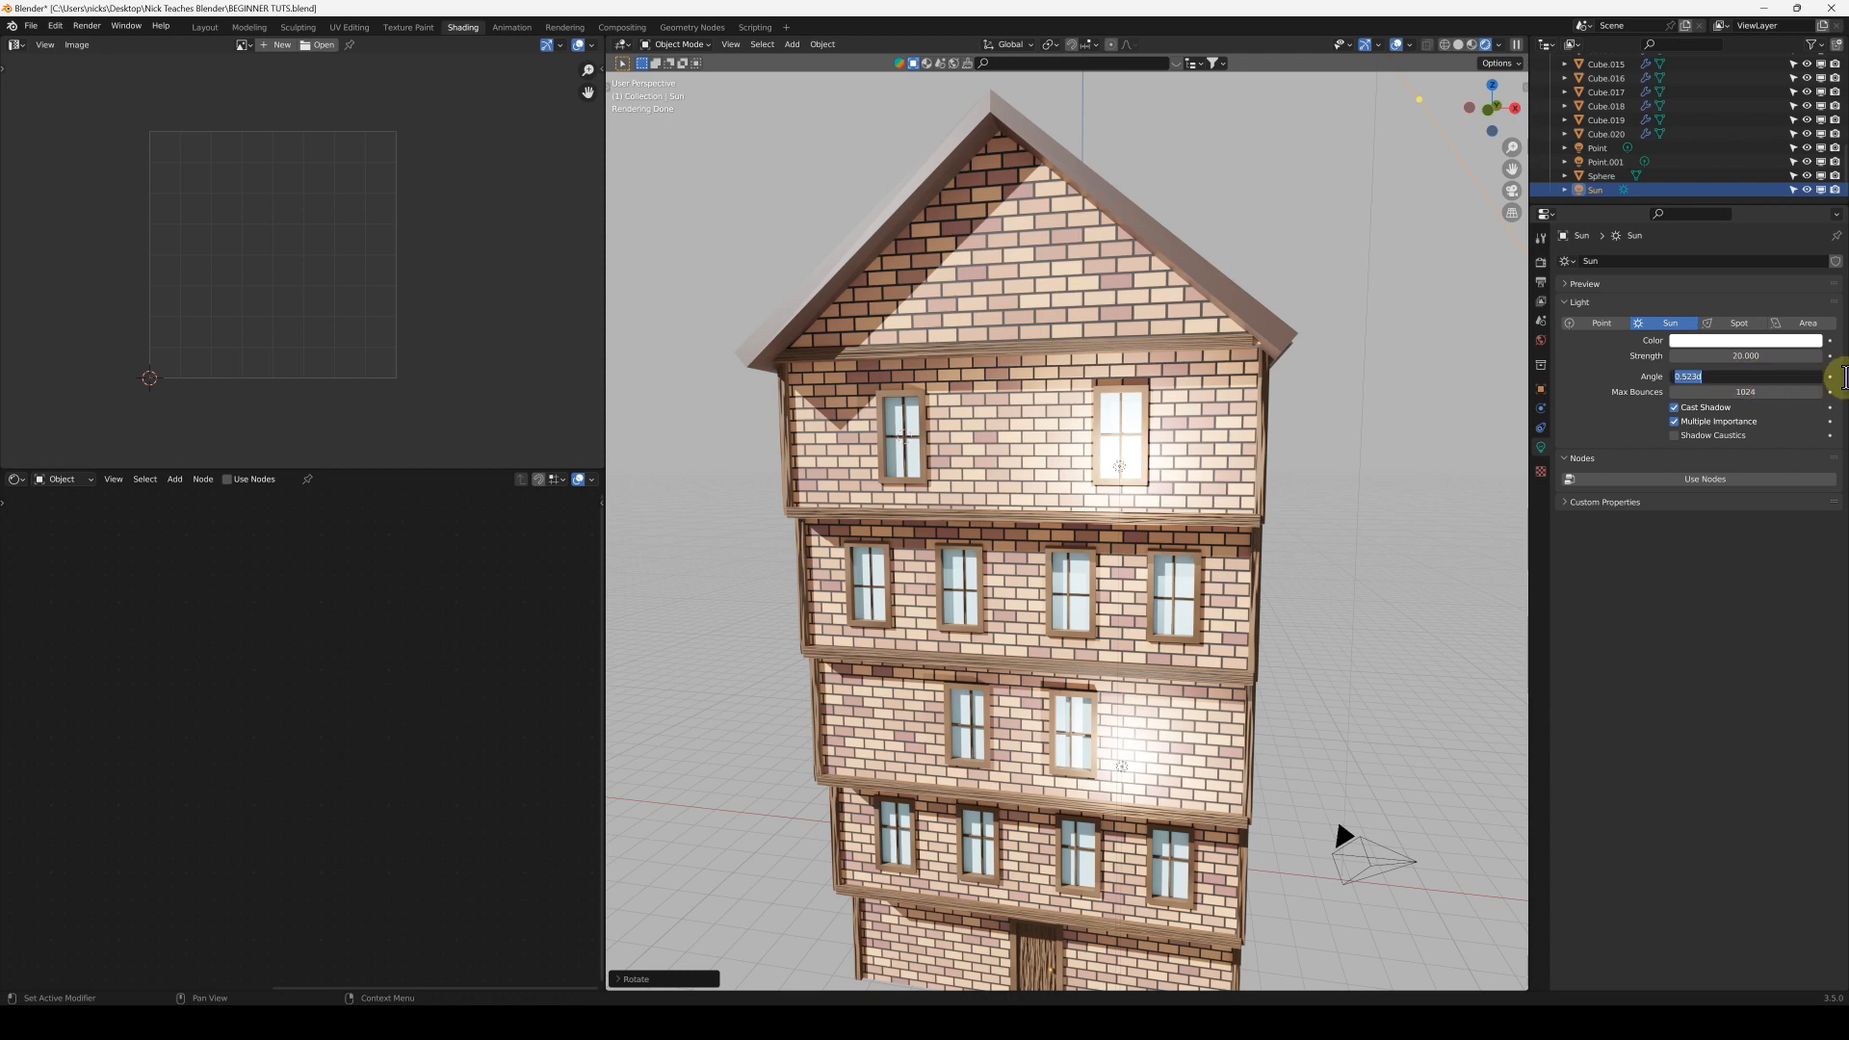
text(25)
key(Return)
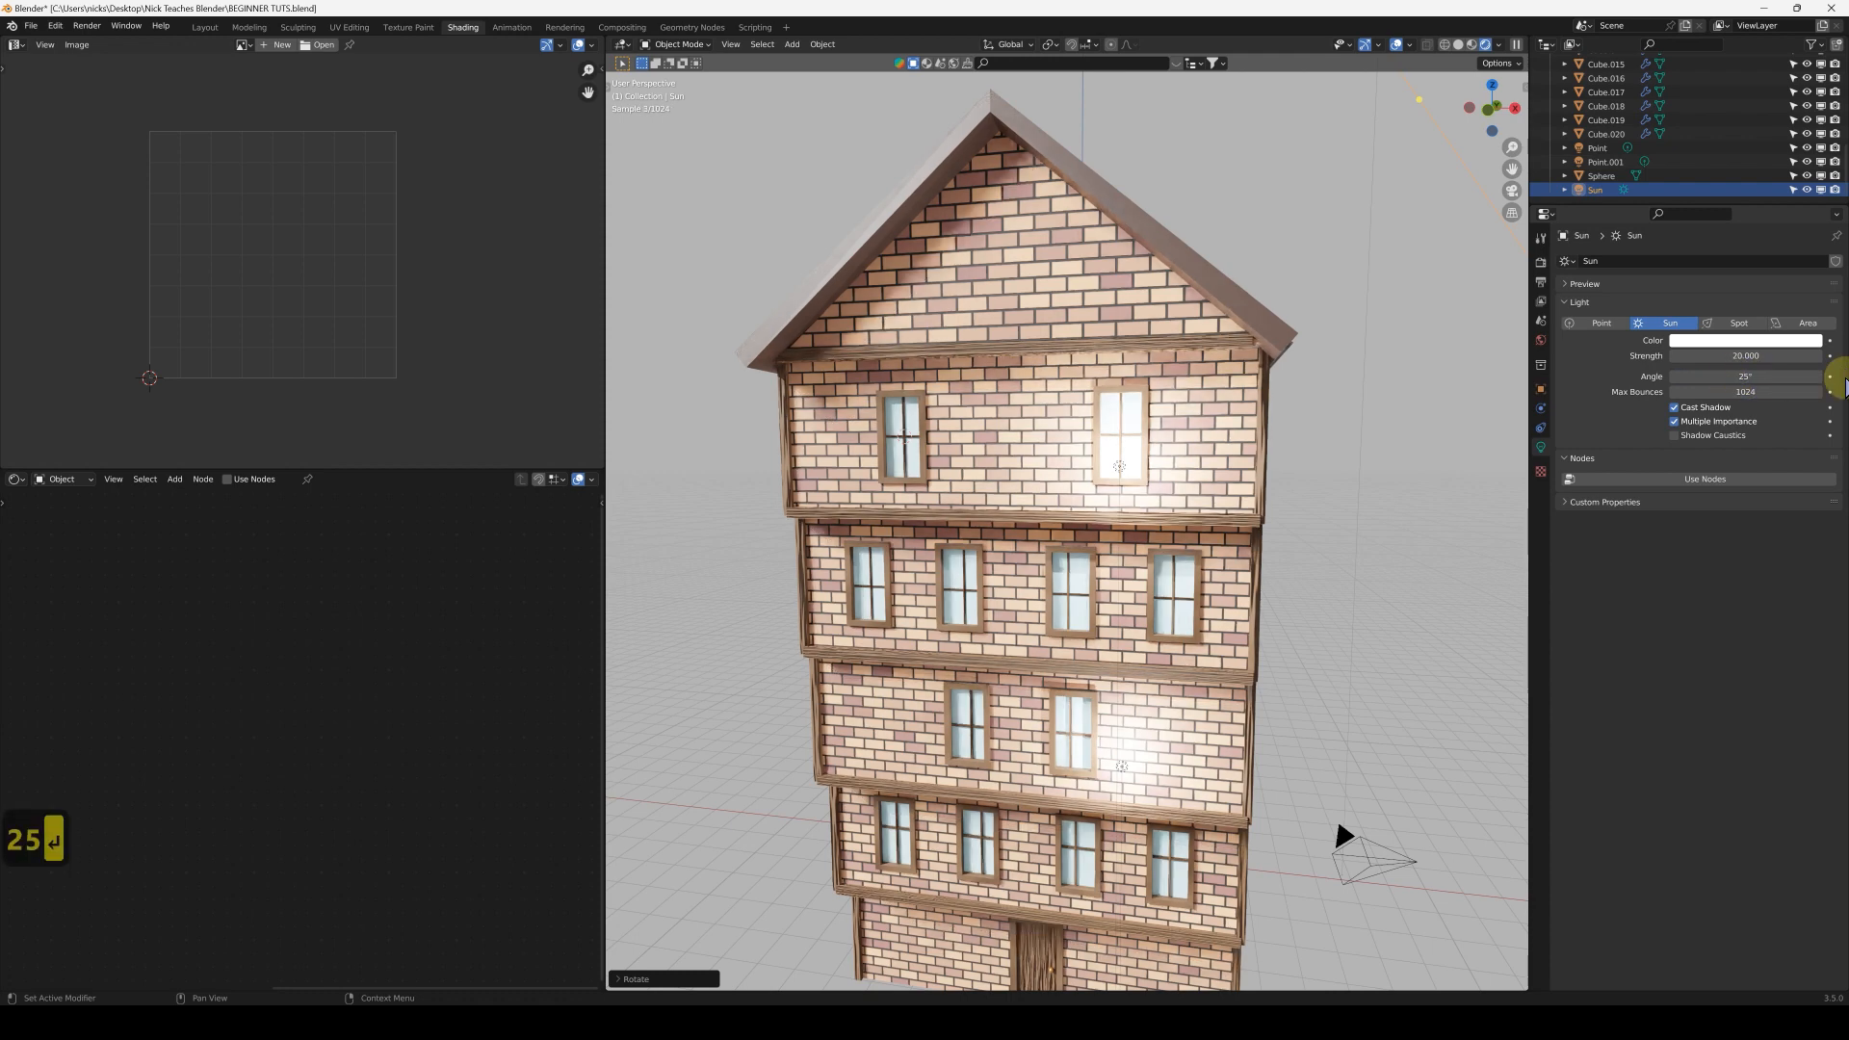
middle_drag(1050, 410, 910, 281)
middle_drag(1009, 383, 1049, 501)
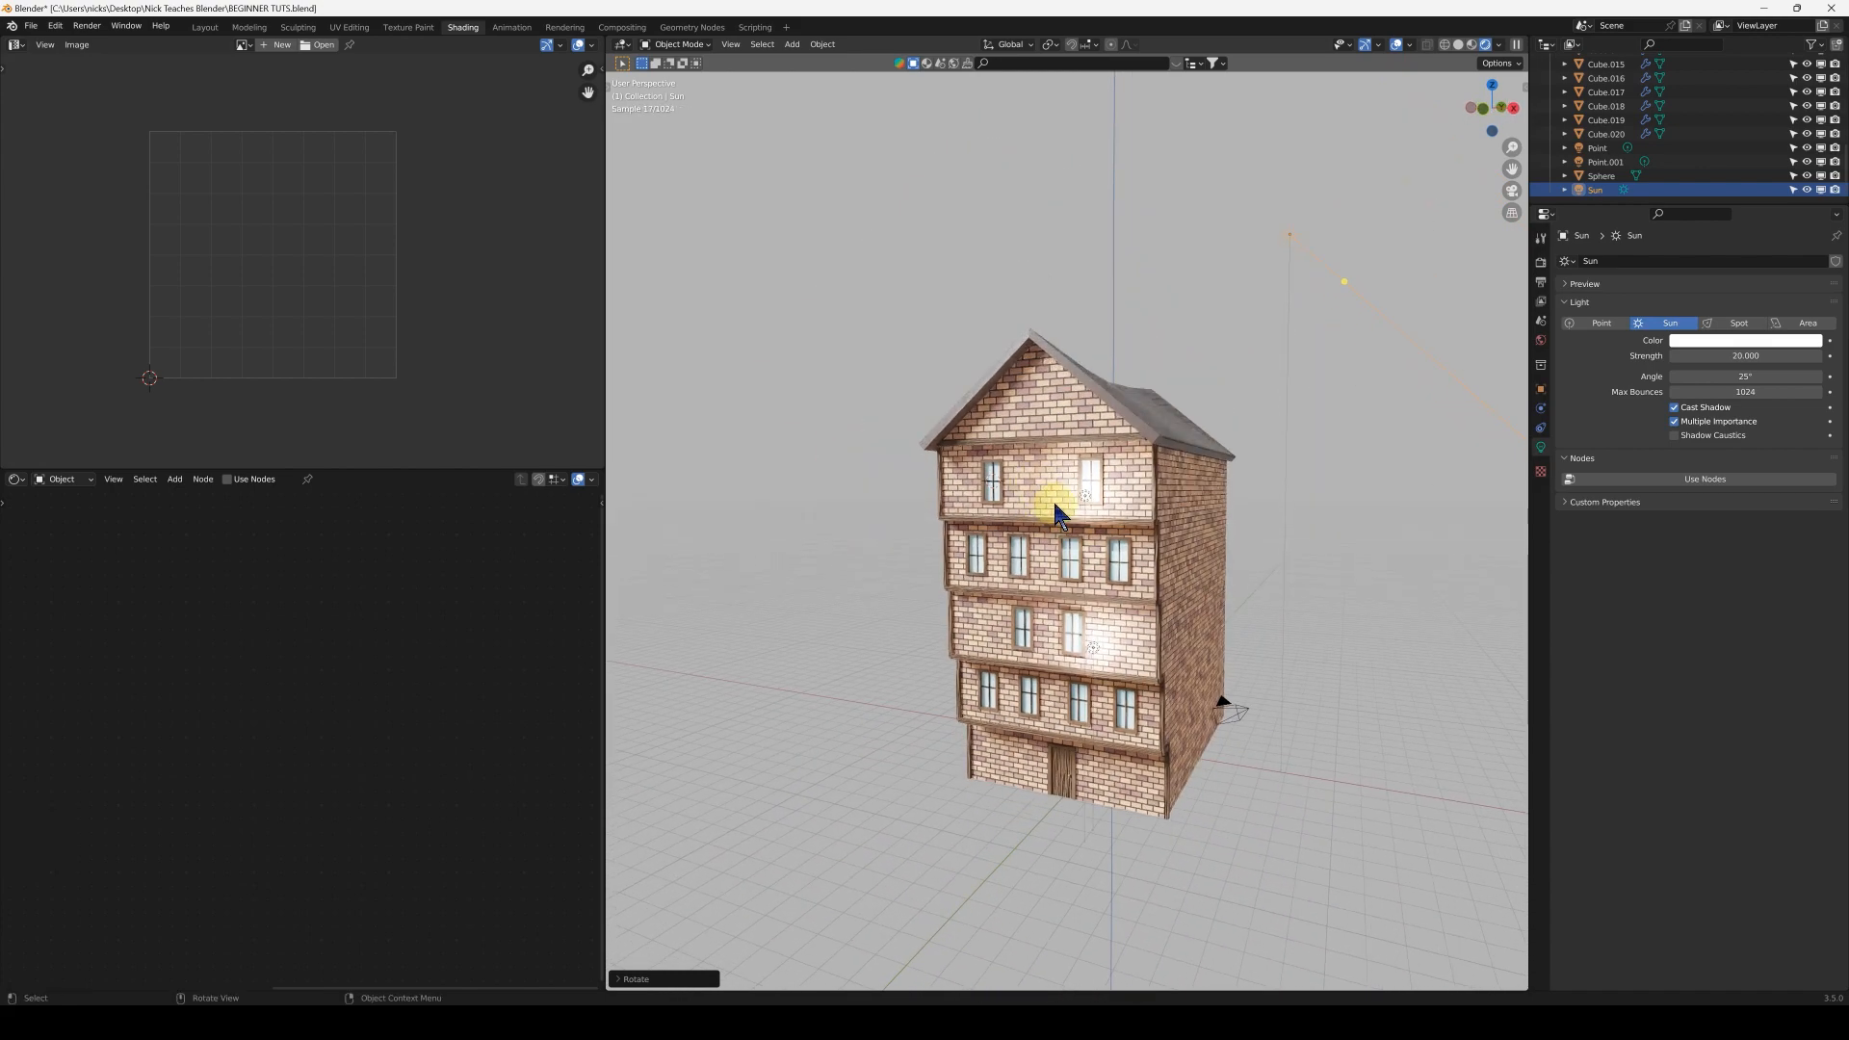
scroll(1136, 638, up, 1)
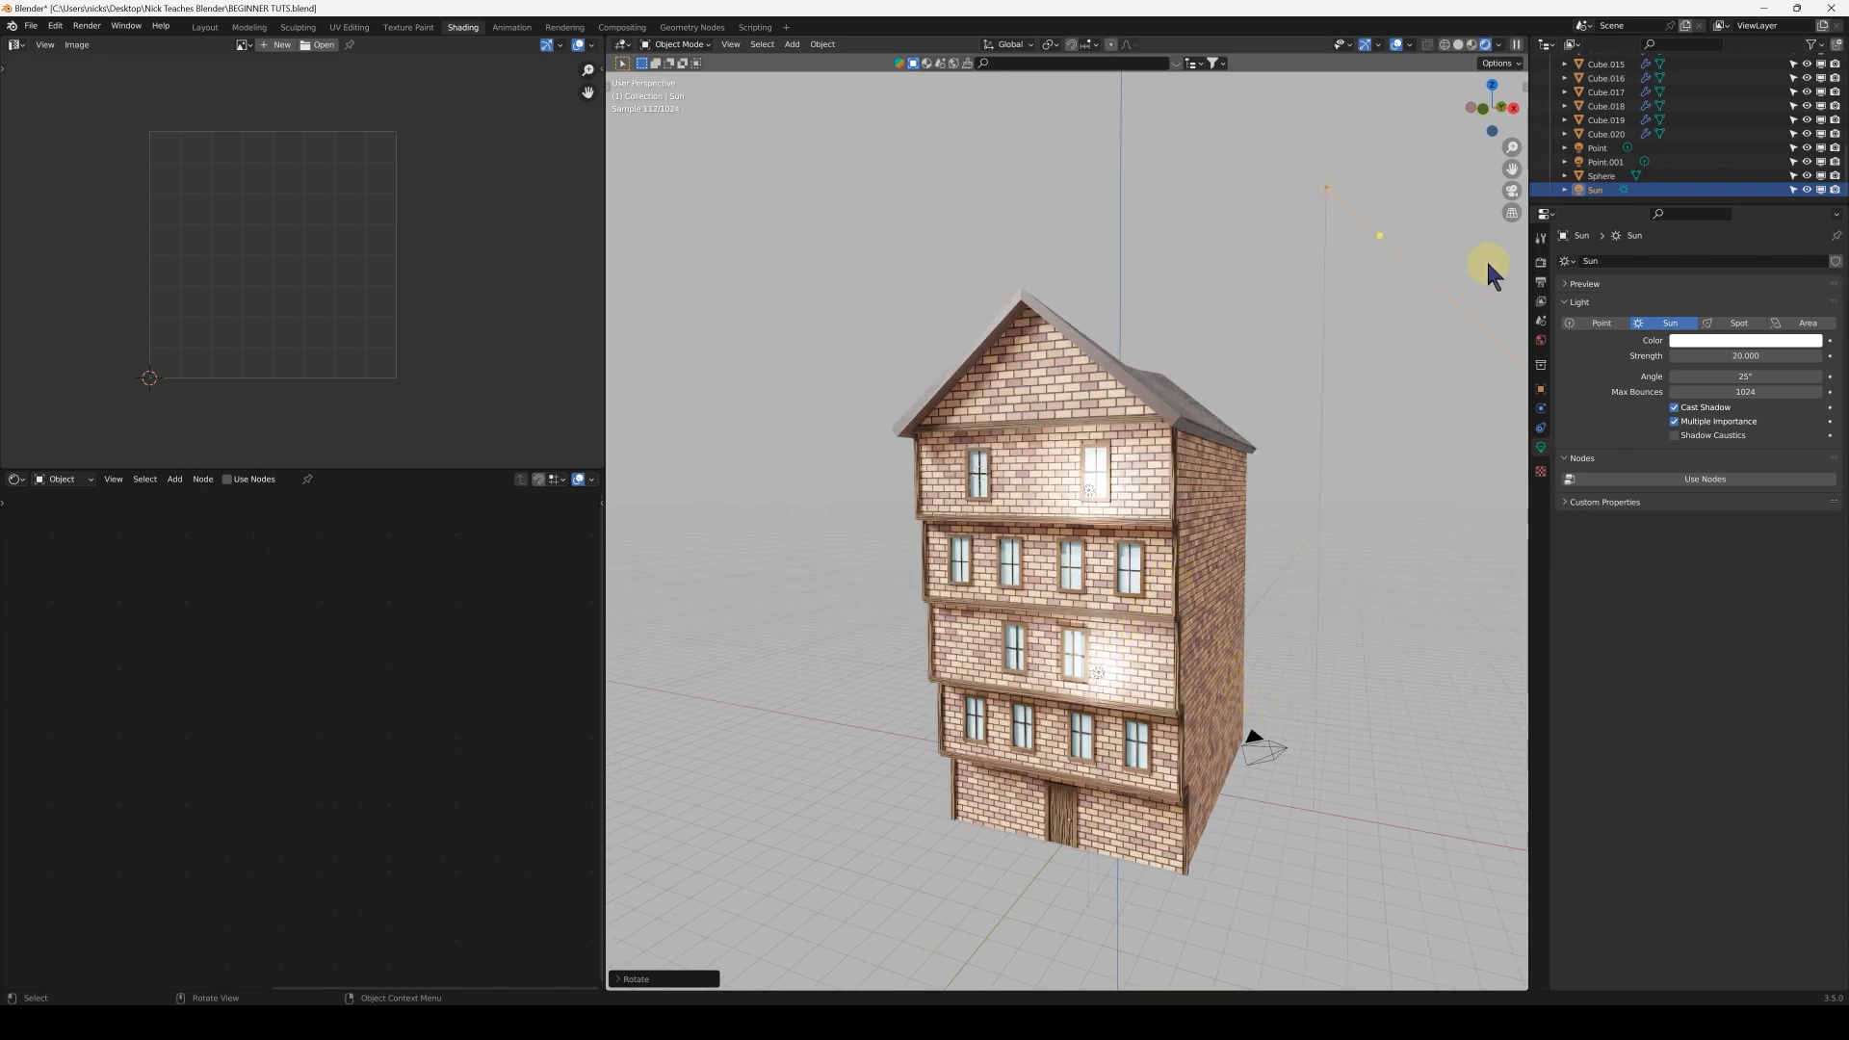
Select the camera beside the building and switch the main viewport to the camera's view
click(1276, 757)
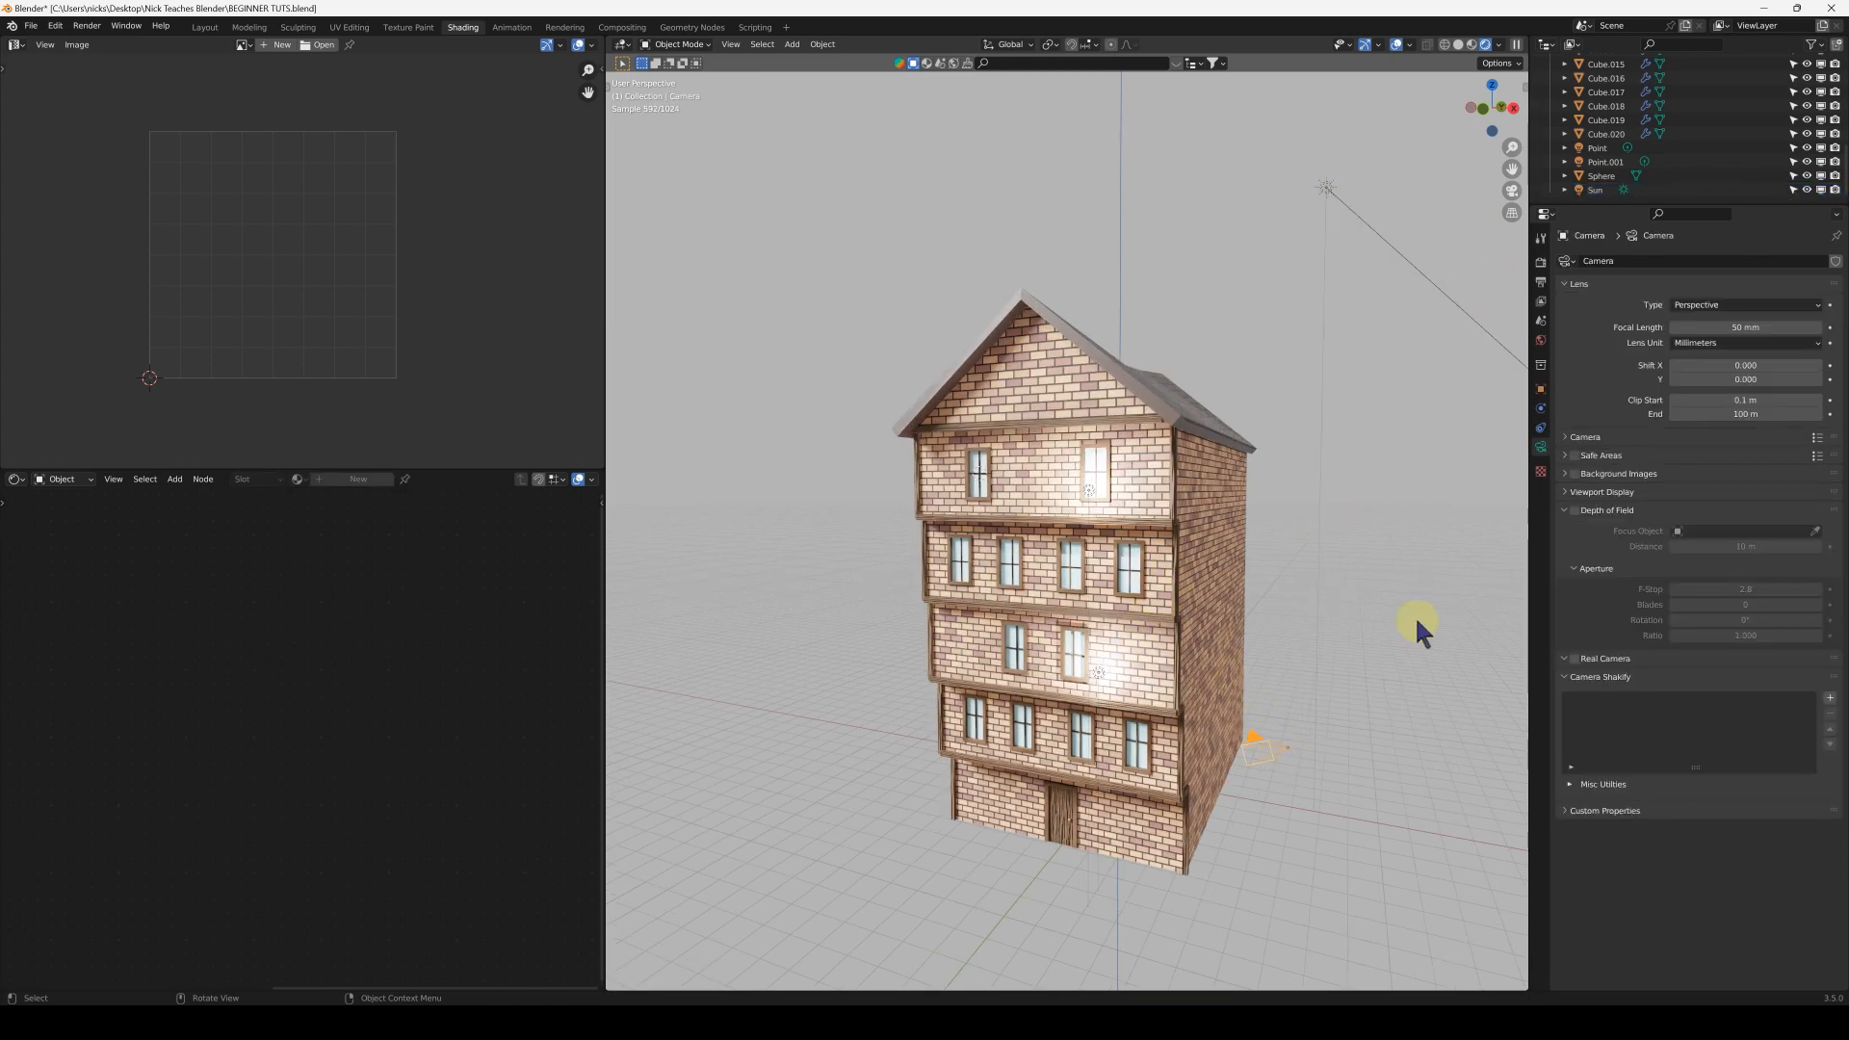
scroll(1201, 616, down, 1)
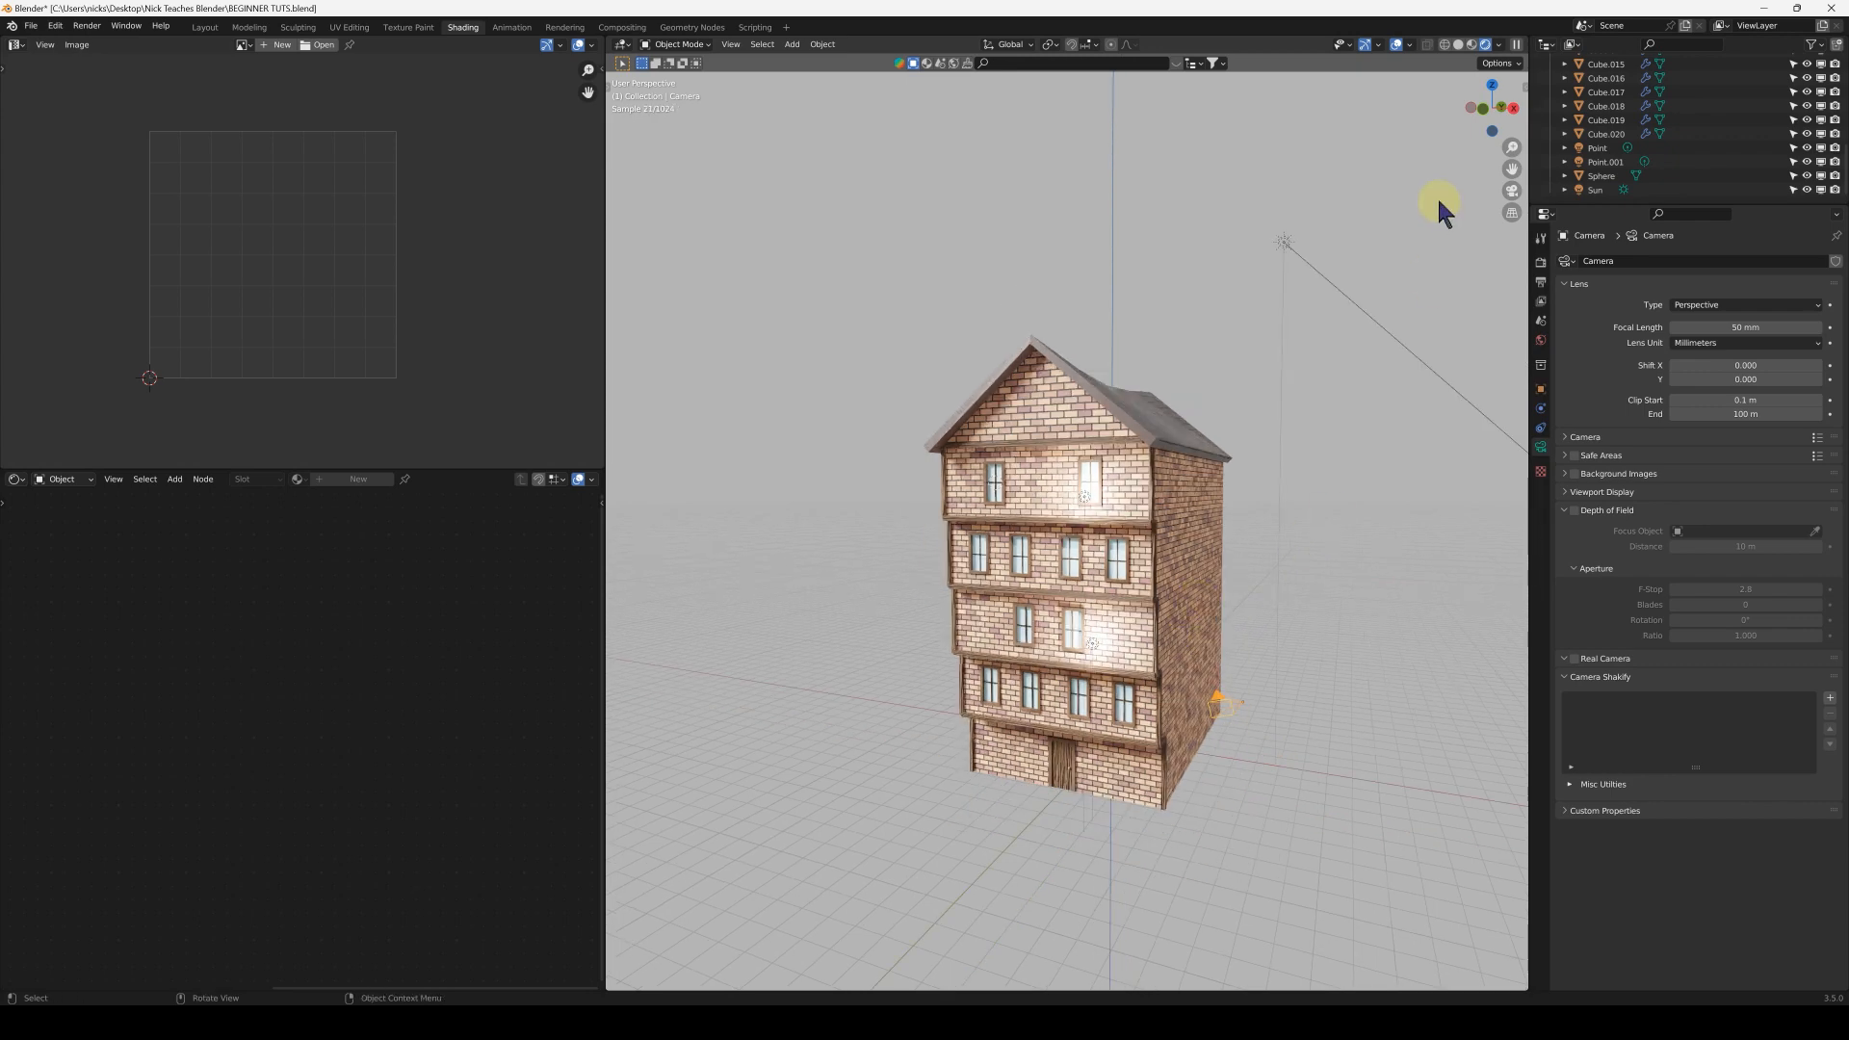
click(1513, 193)
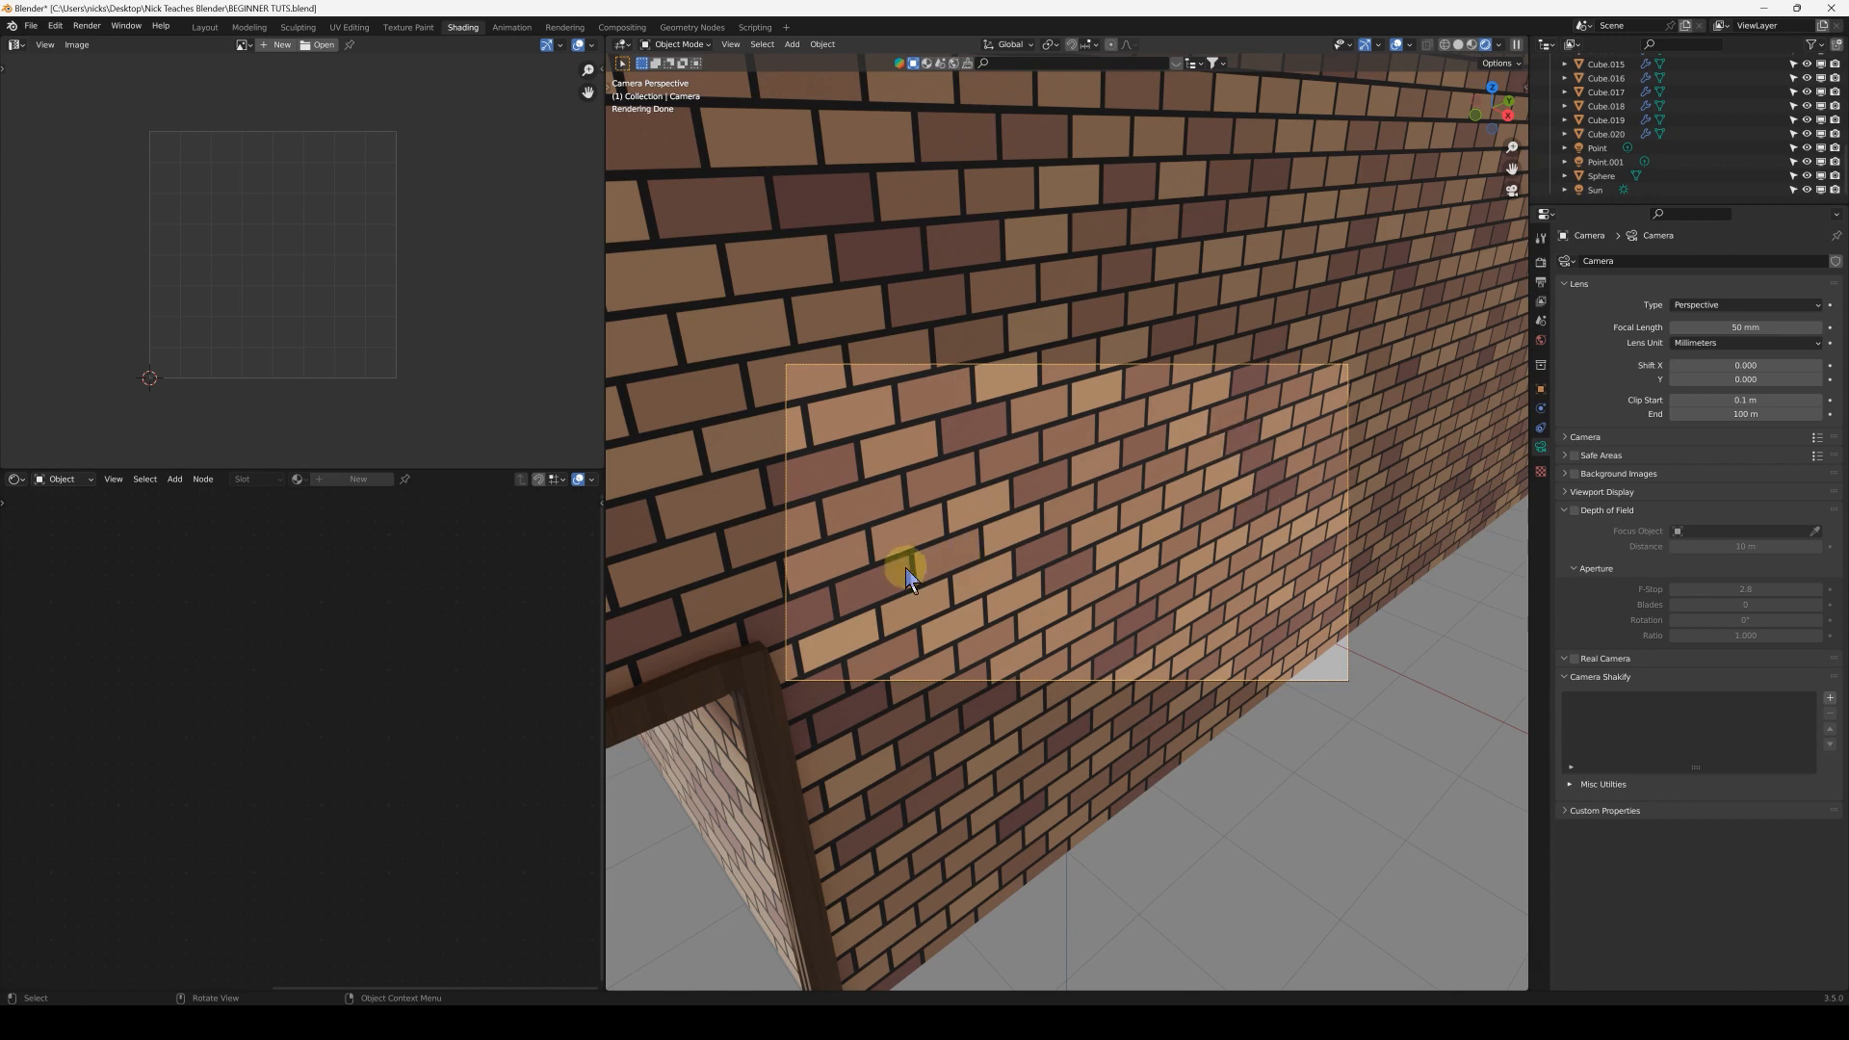
click(1511, 192)
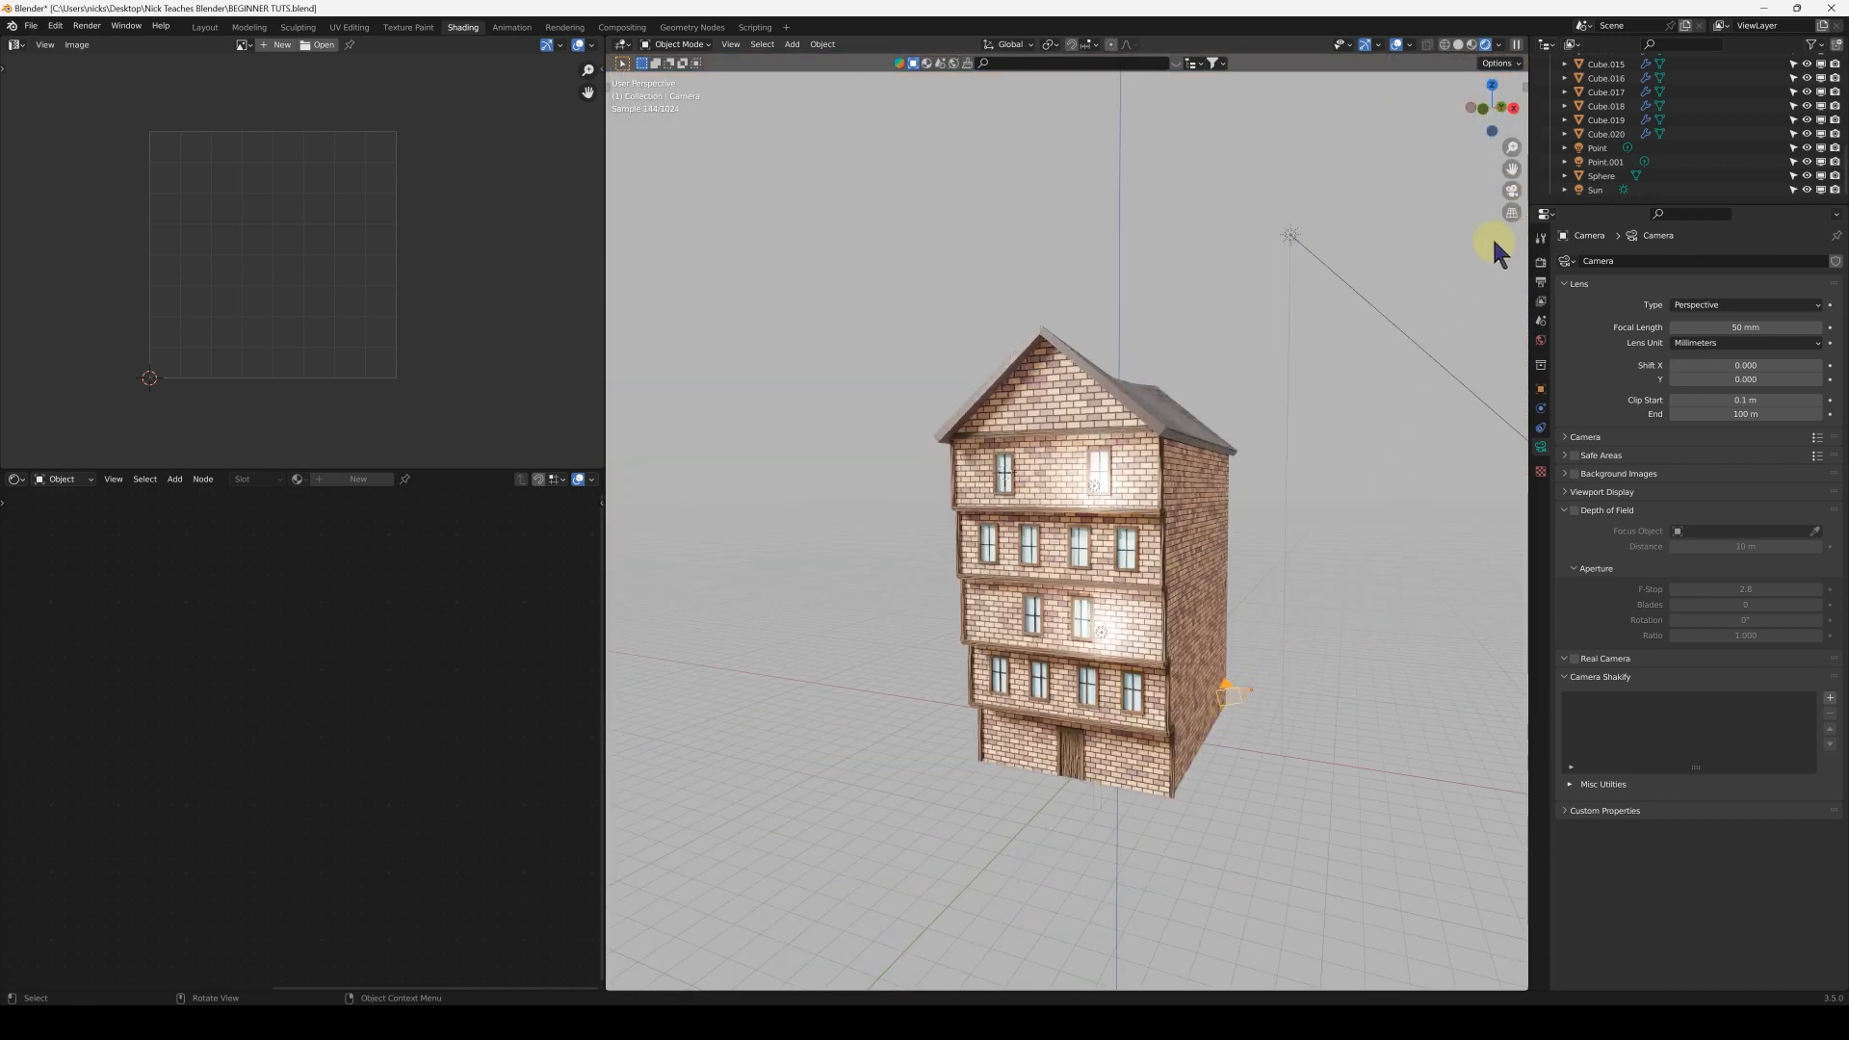
click(1512, 191)
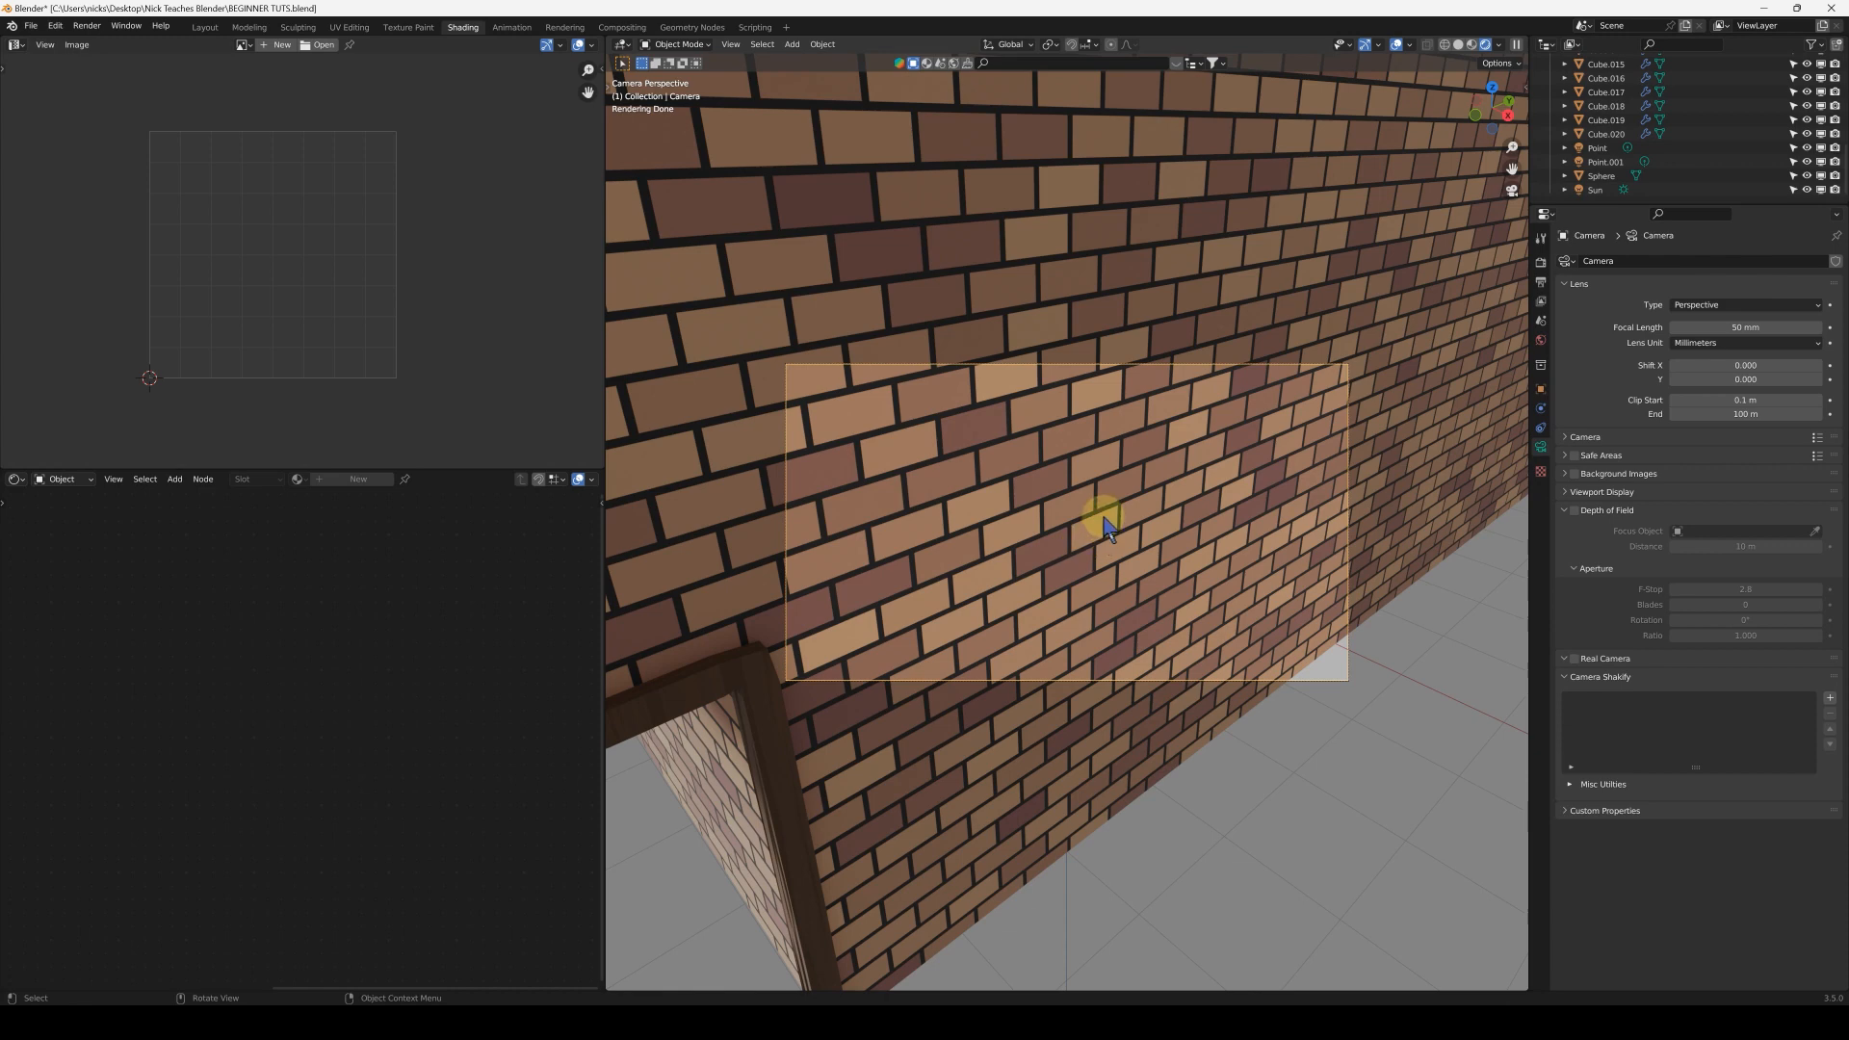
key(KP_7)
scroll(1222, 559, down, 2)
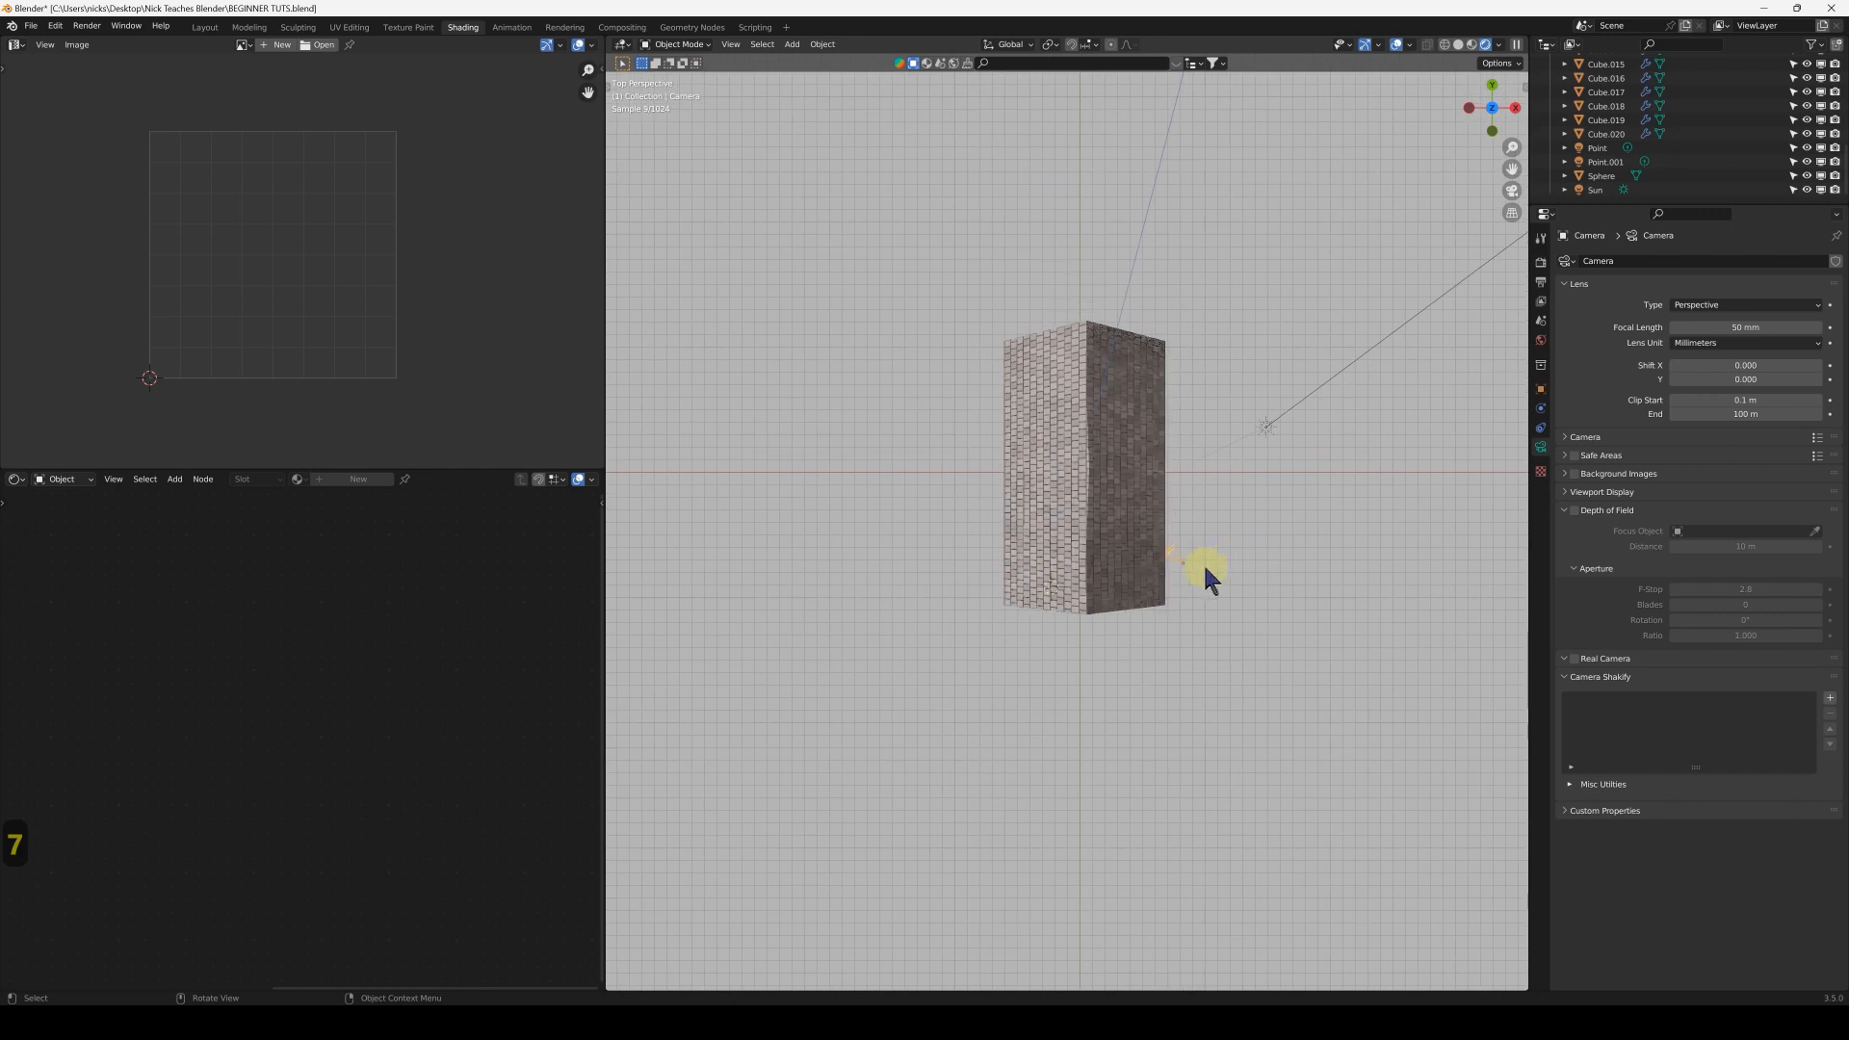
key(g)
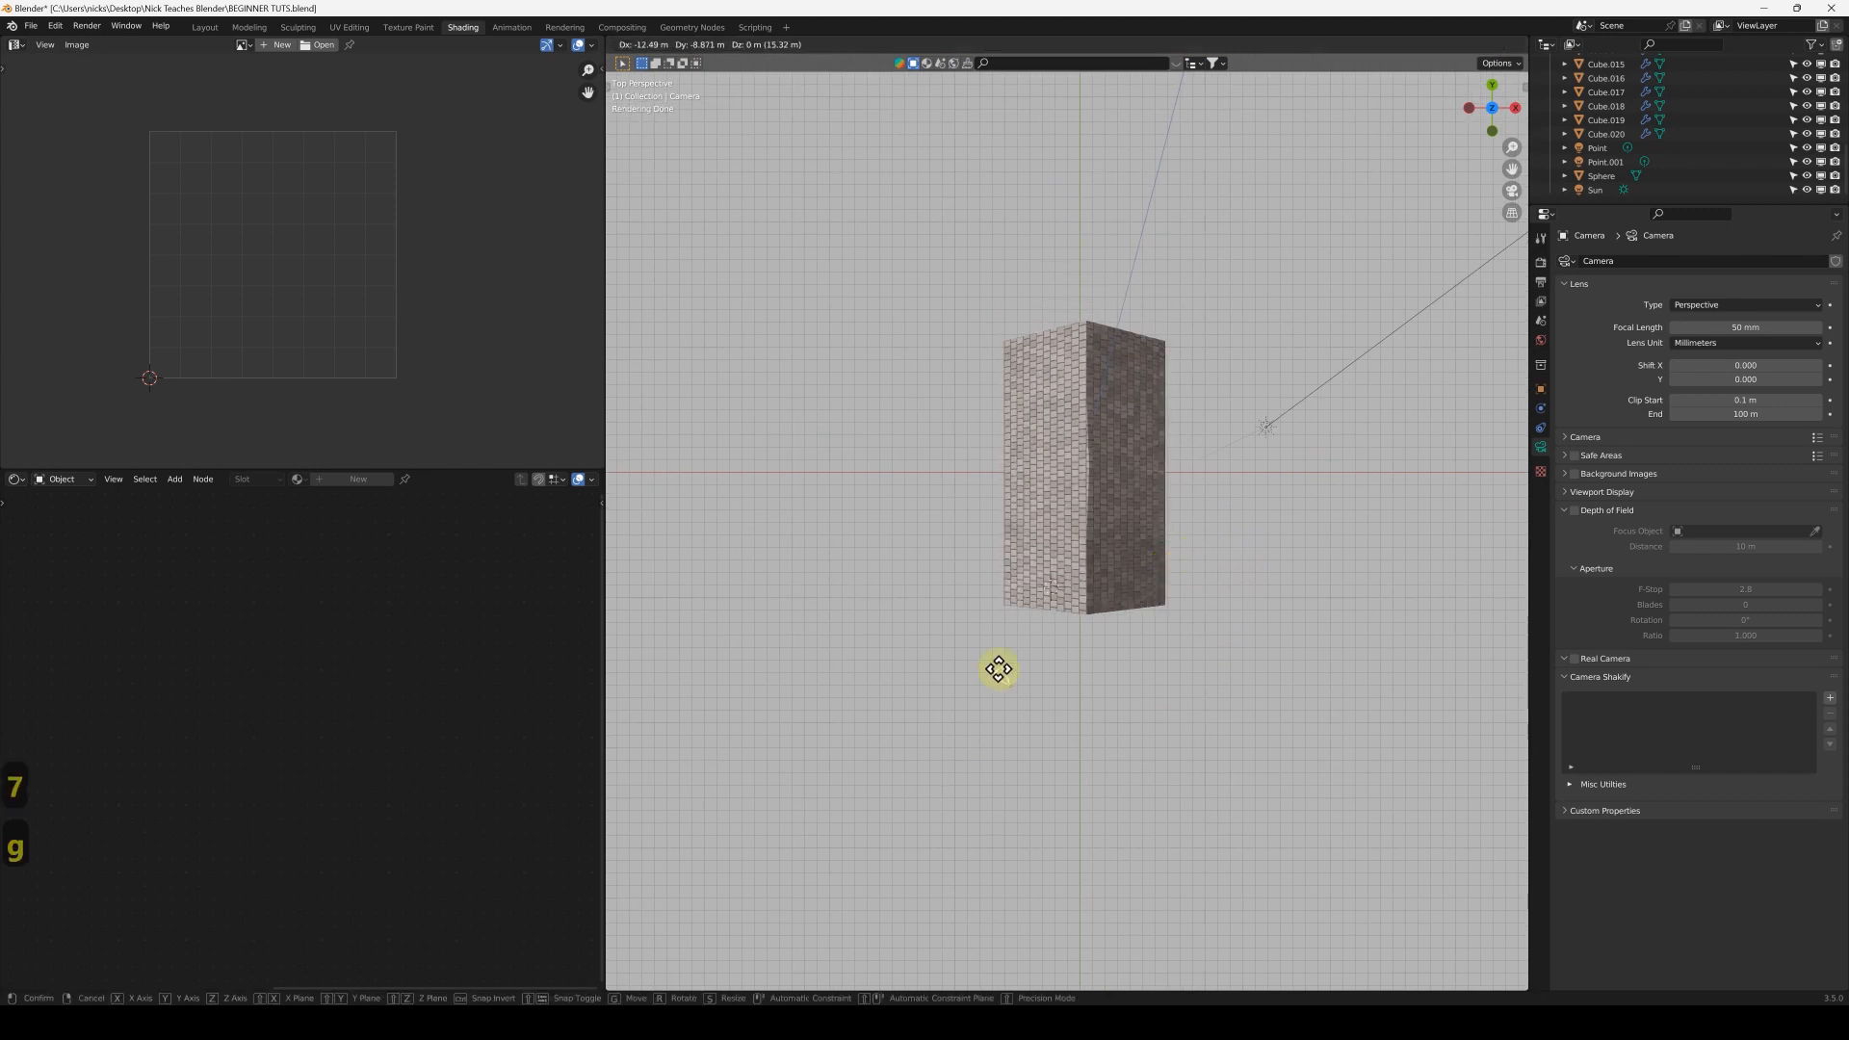
right_click(1187, 707)
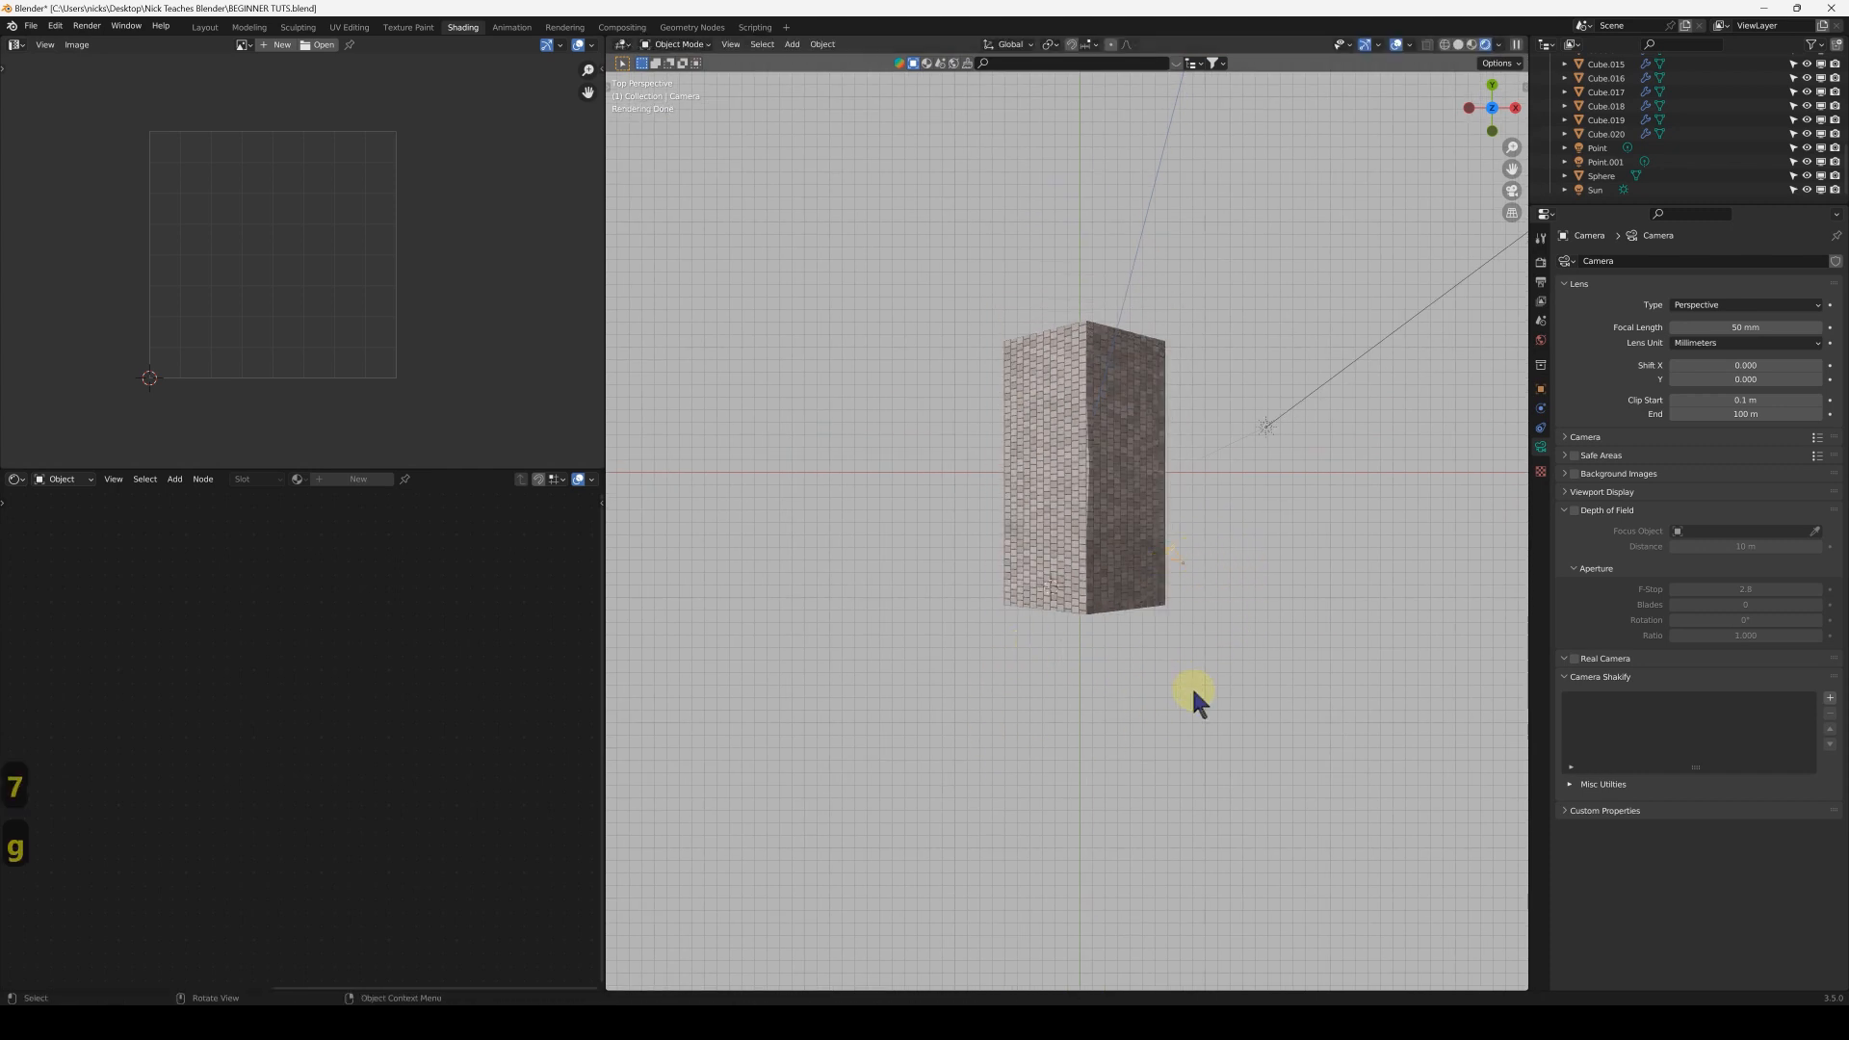
Change the image editor area to a 3D Viewport and show the camera's view in it
click(16, 47)
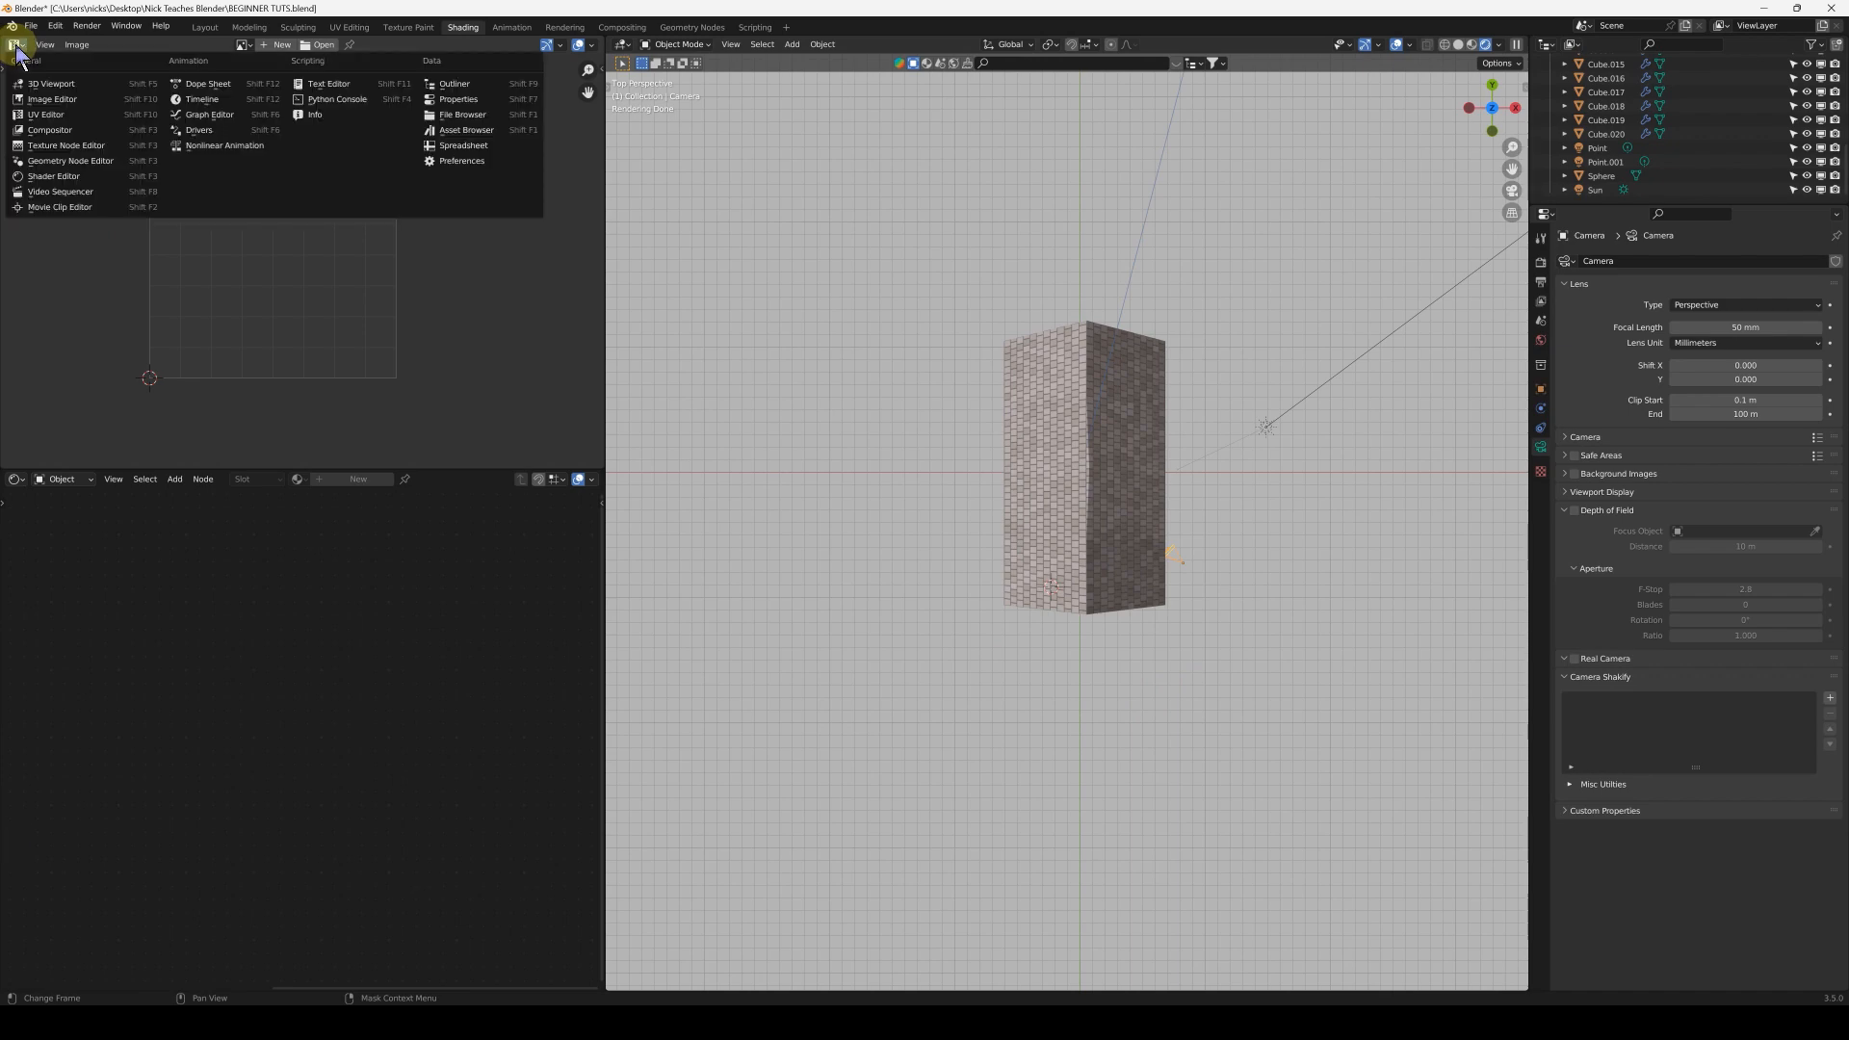
click(31, 61)
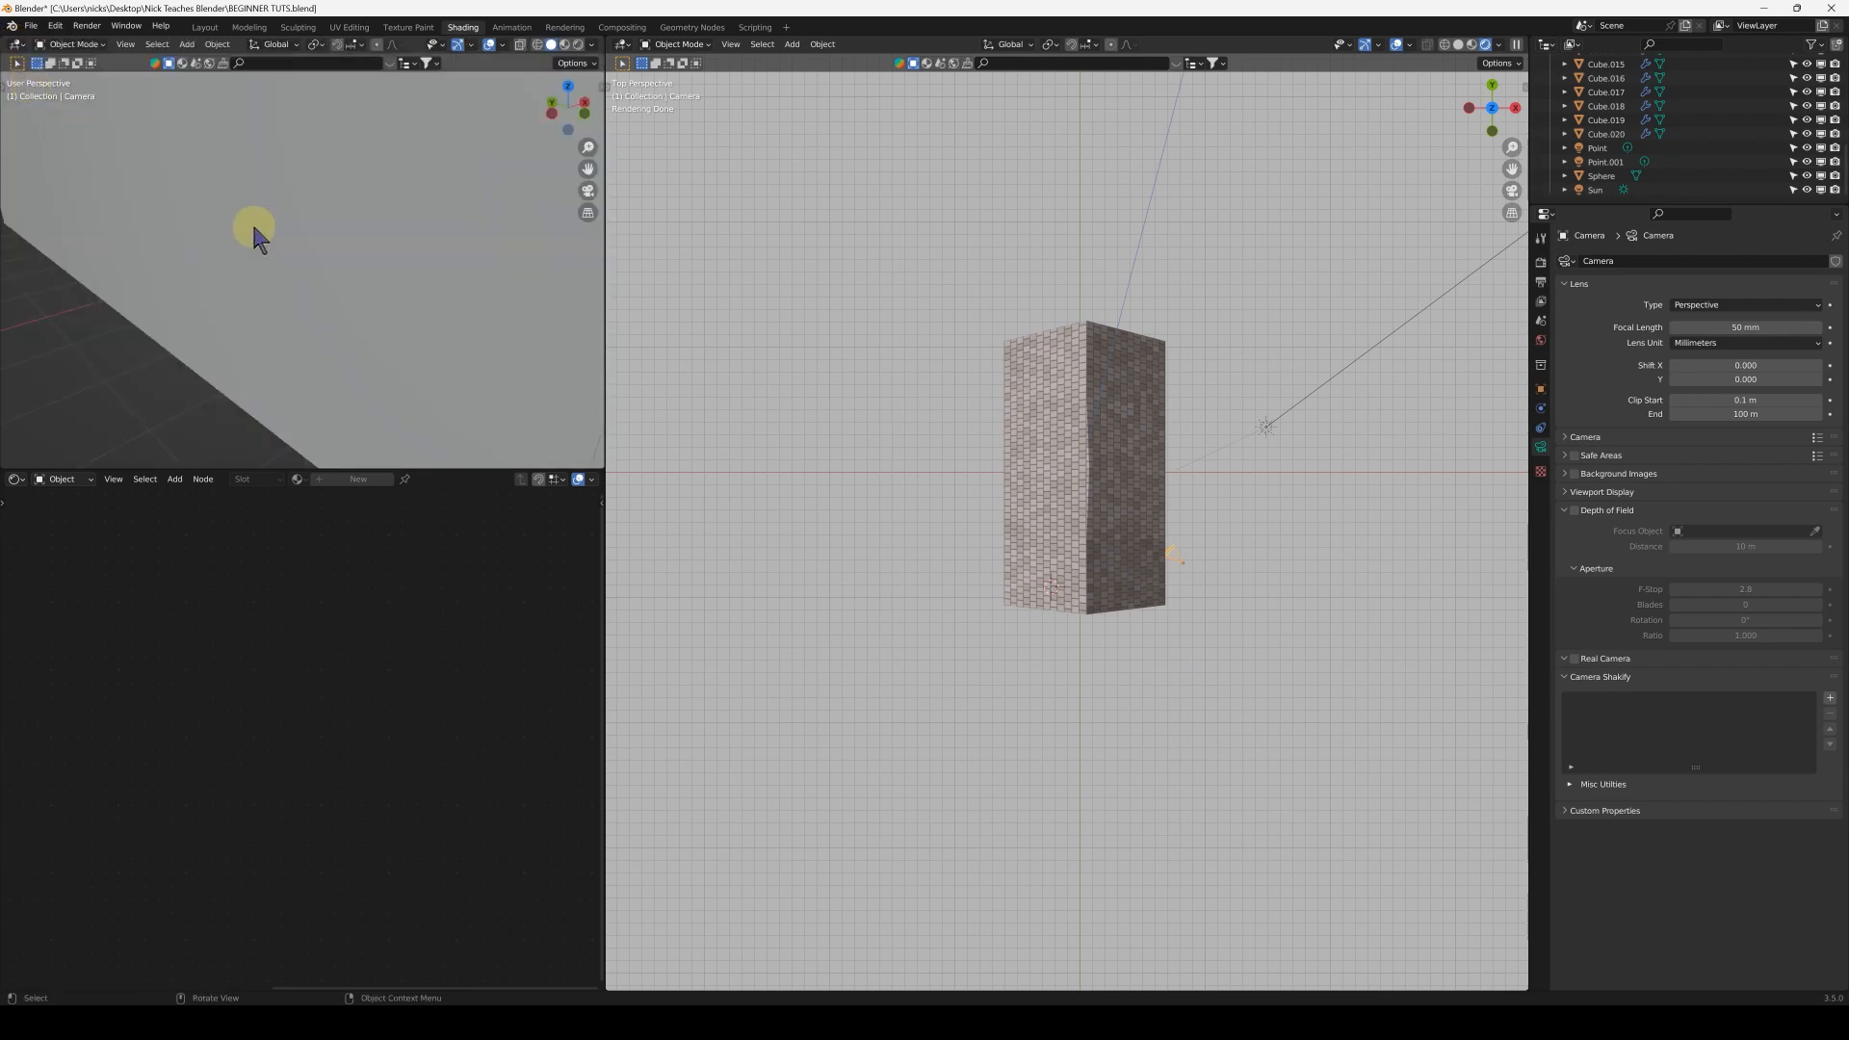
scroll(307, 275, down, 10)
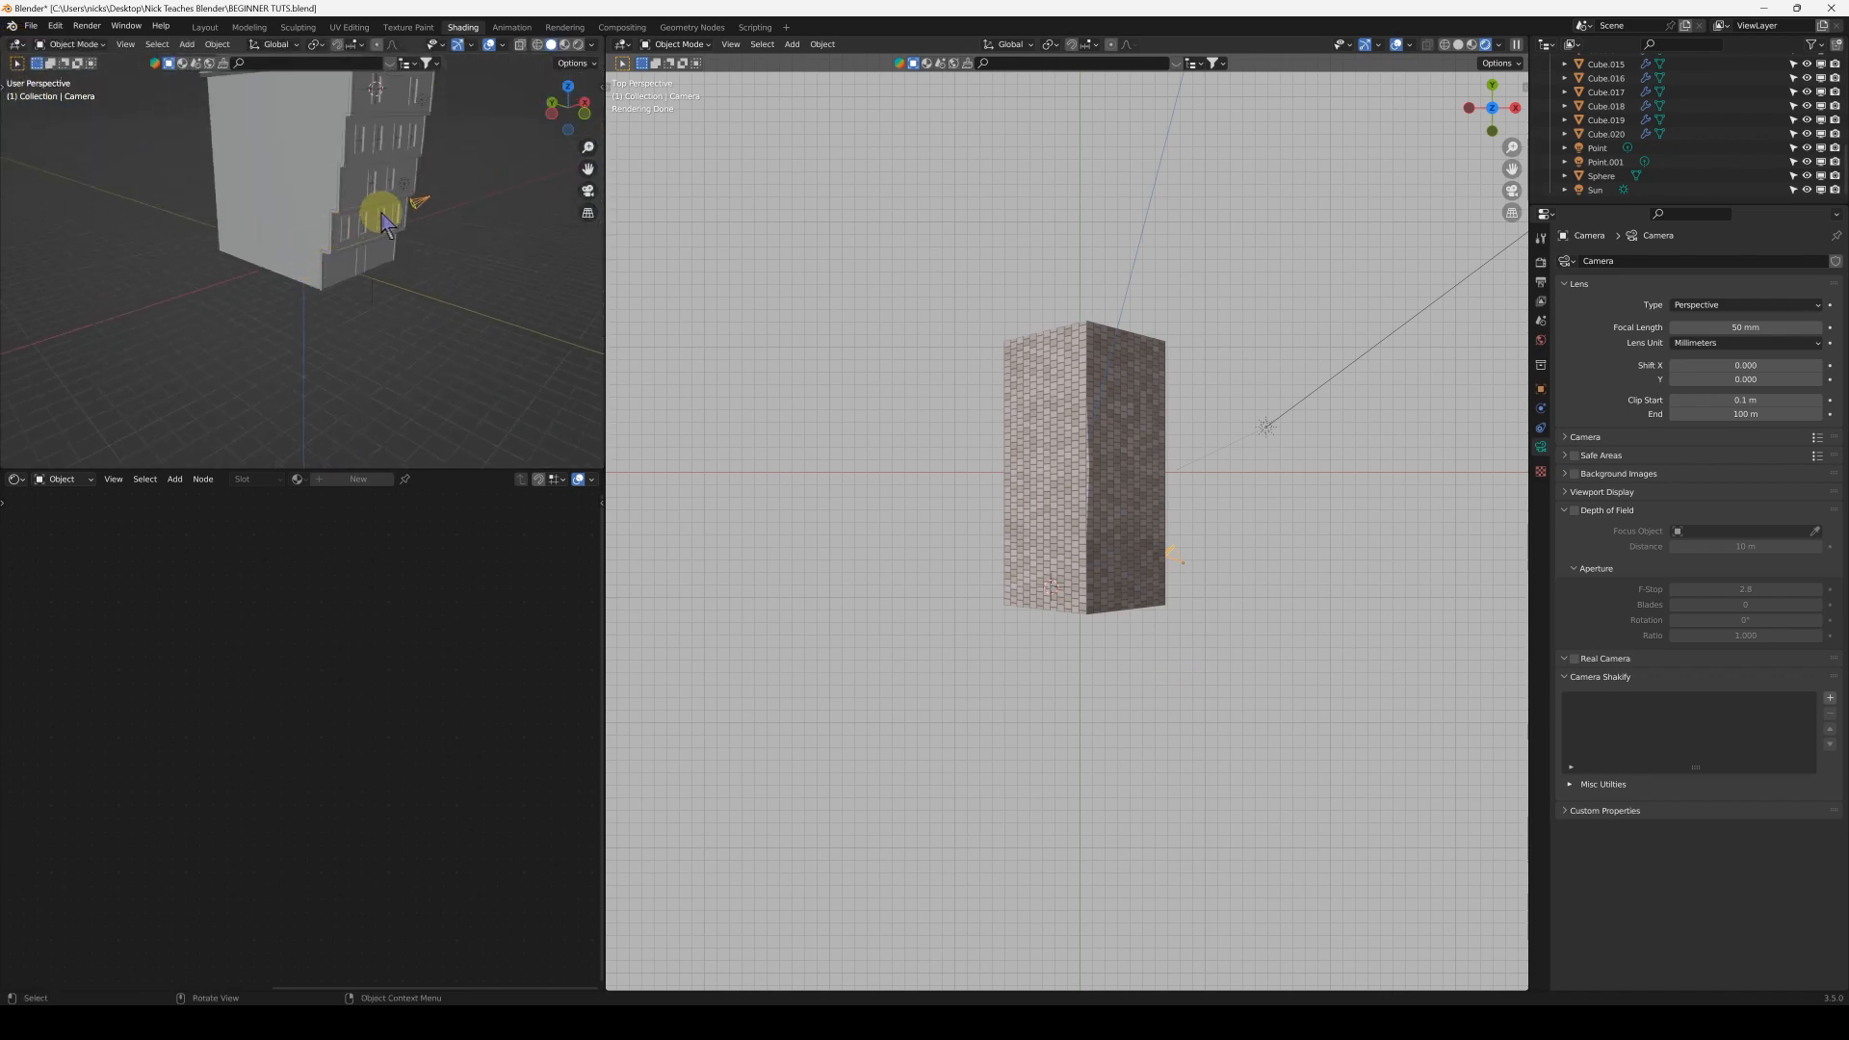
click(587, 190)
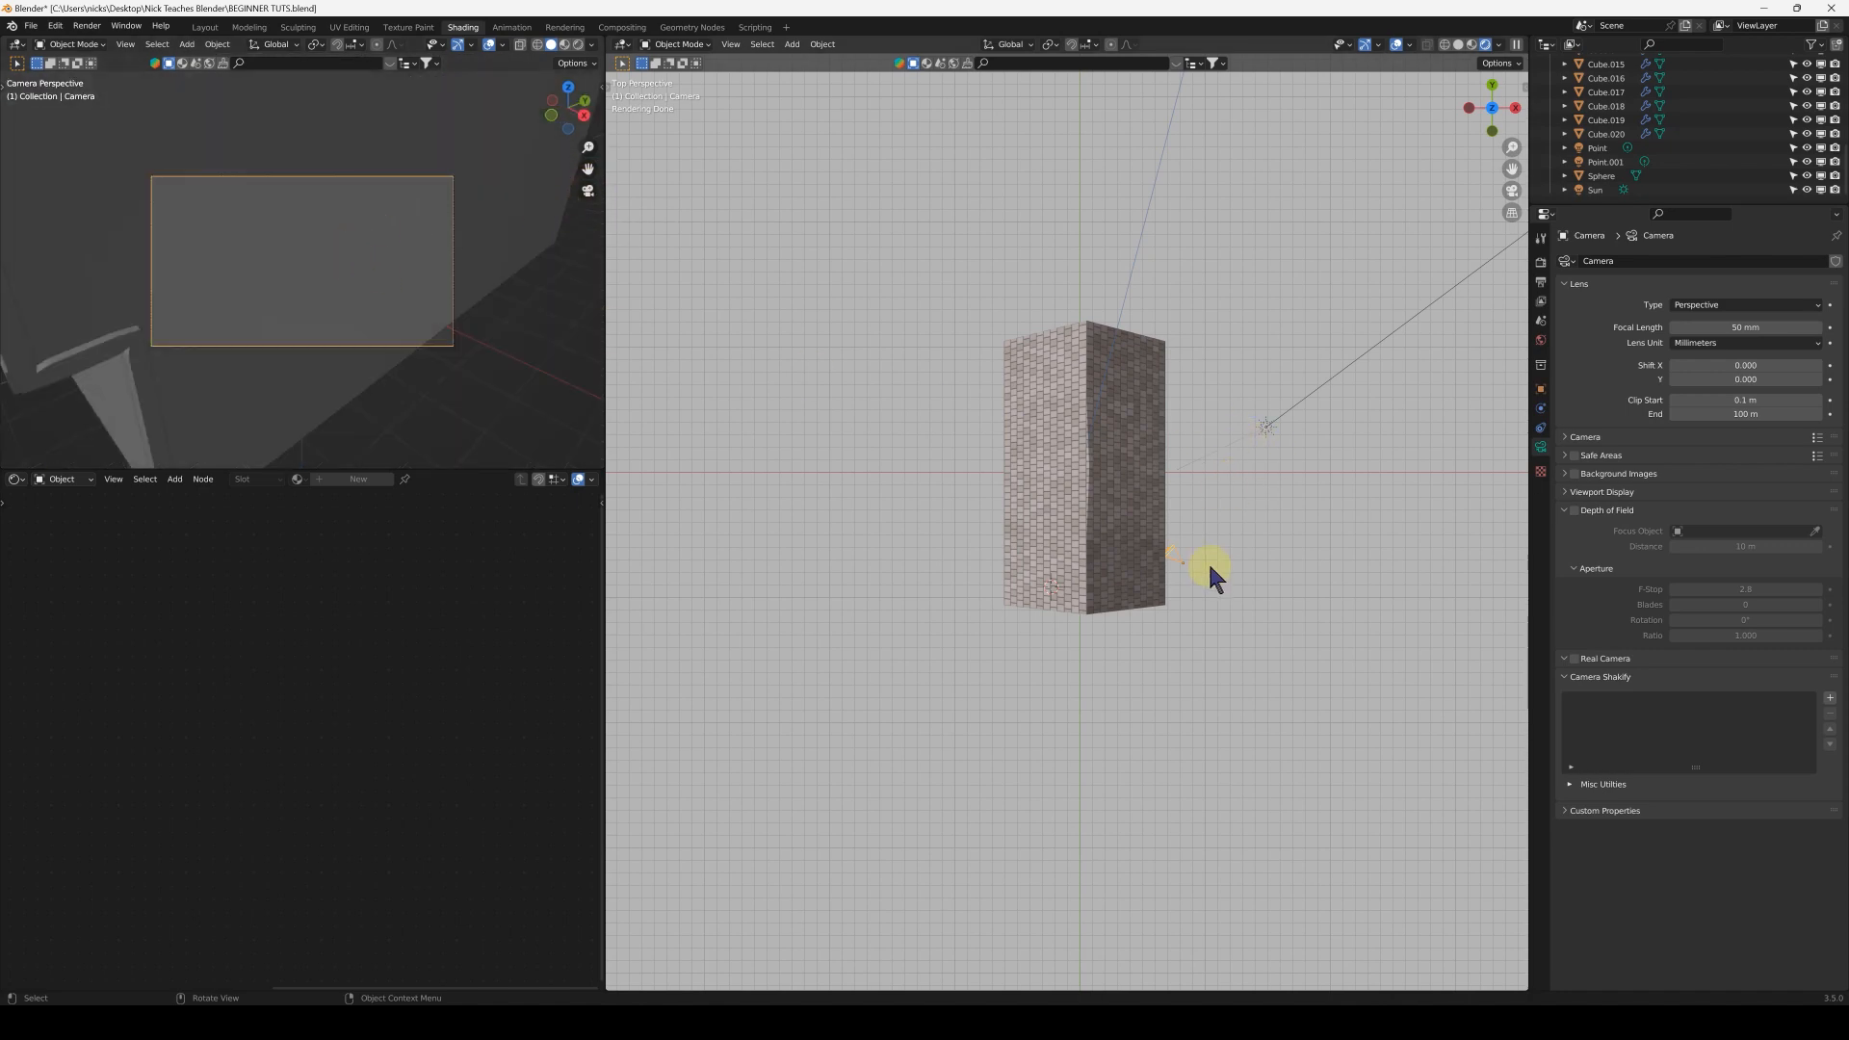
Try to move the camera in front of the building from the top view and rotate it from the side, and undo the move
key(g)
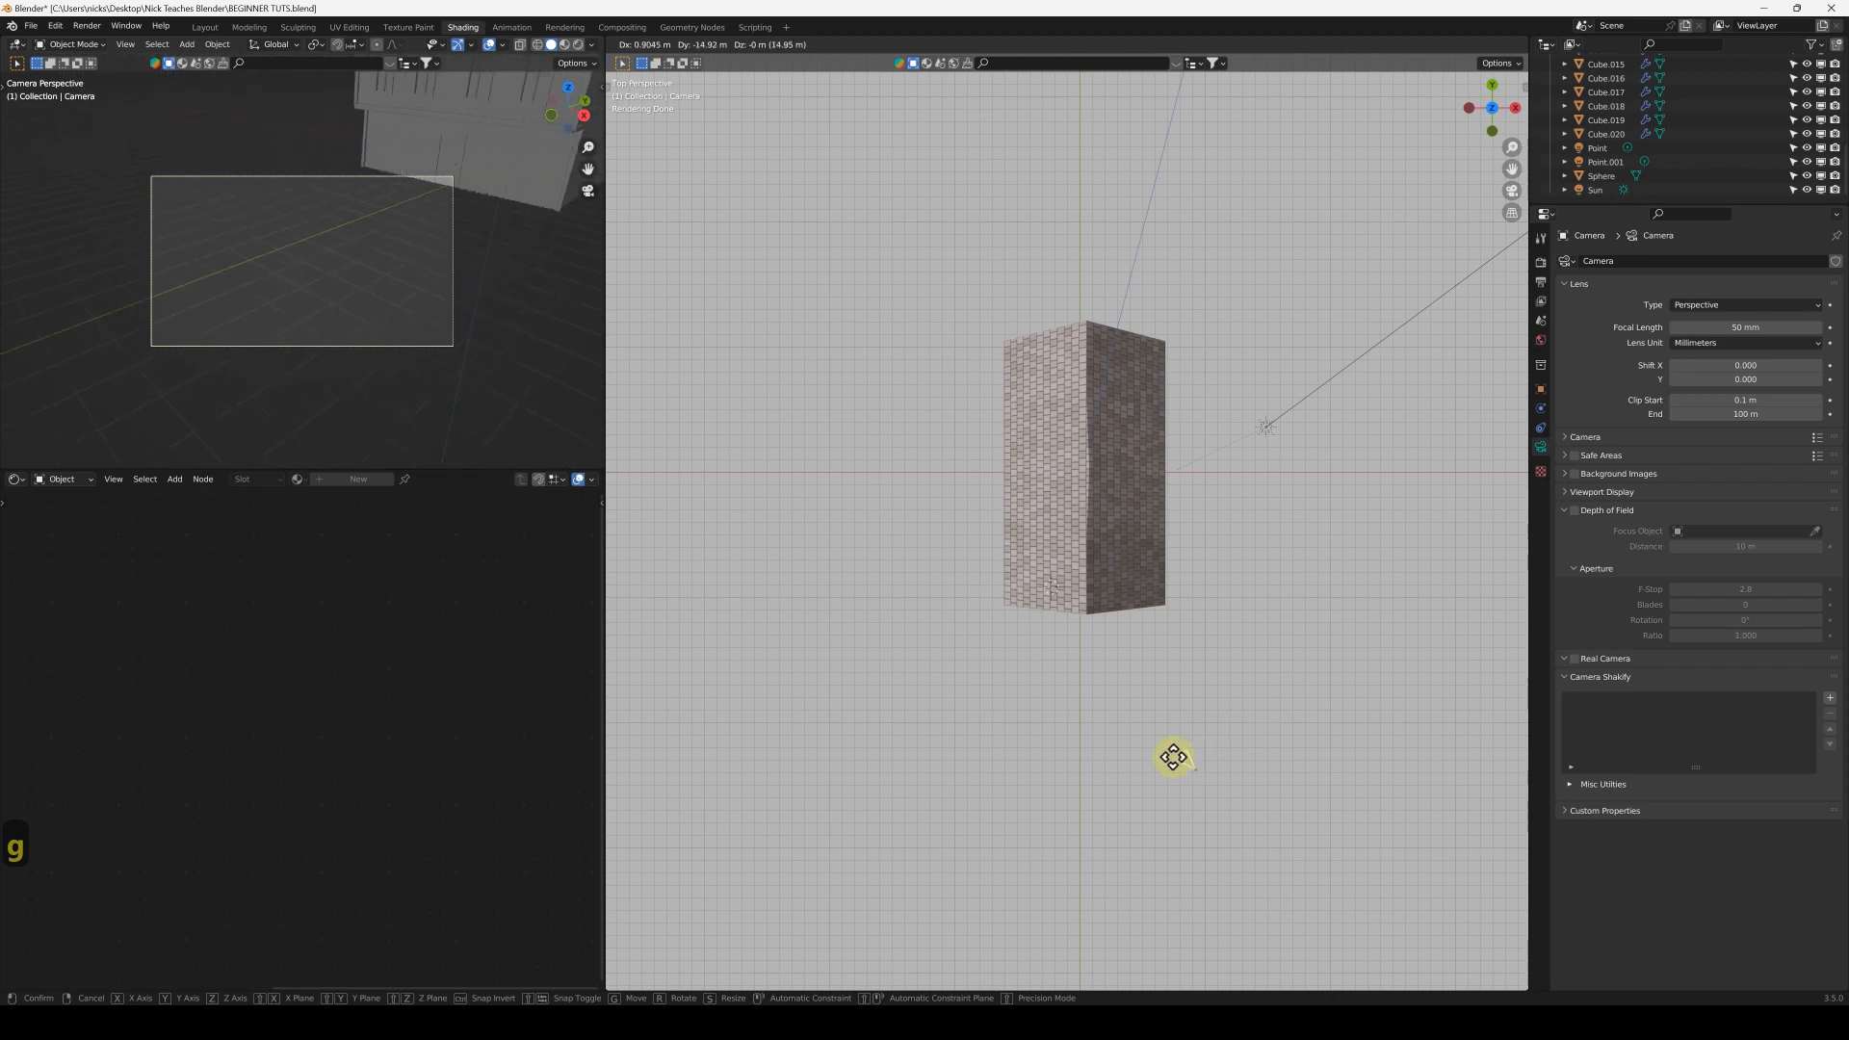
click(1230, 732)
key(3)
key(r)
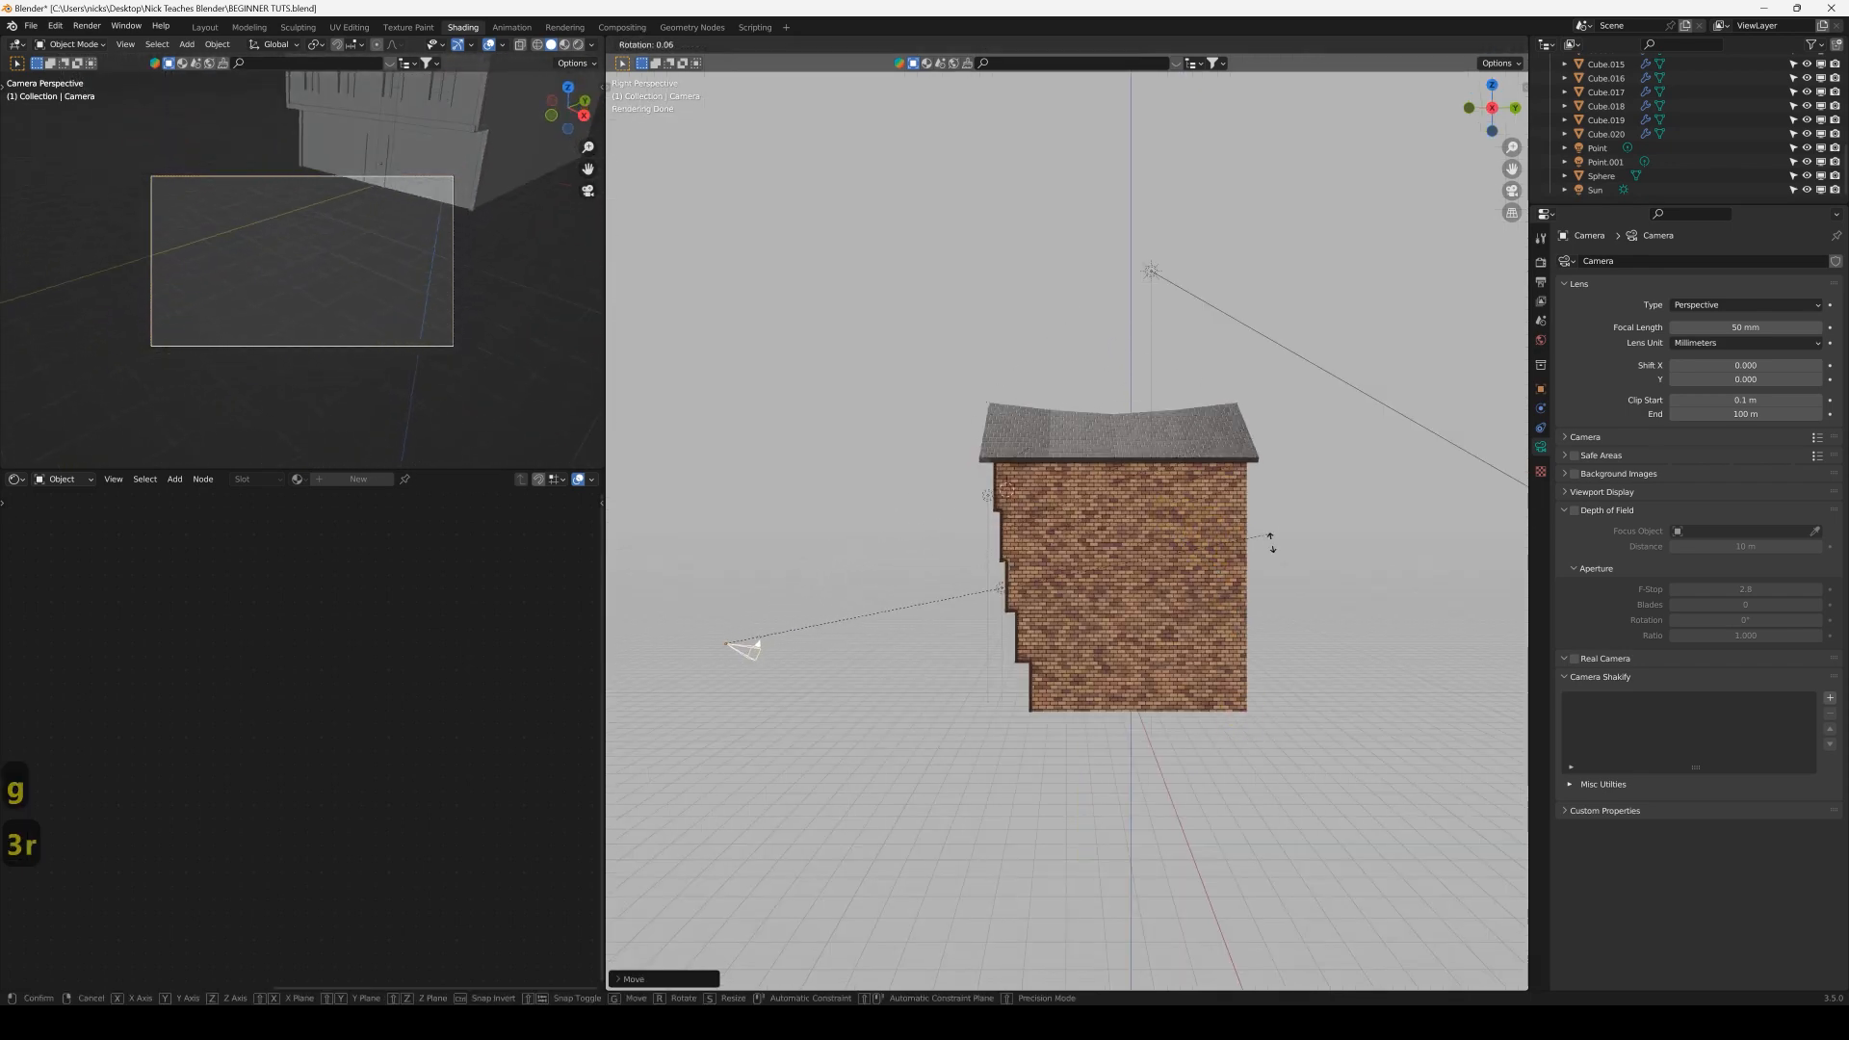
click(1205, 506)
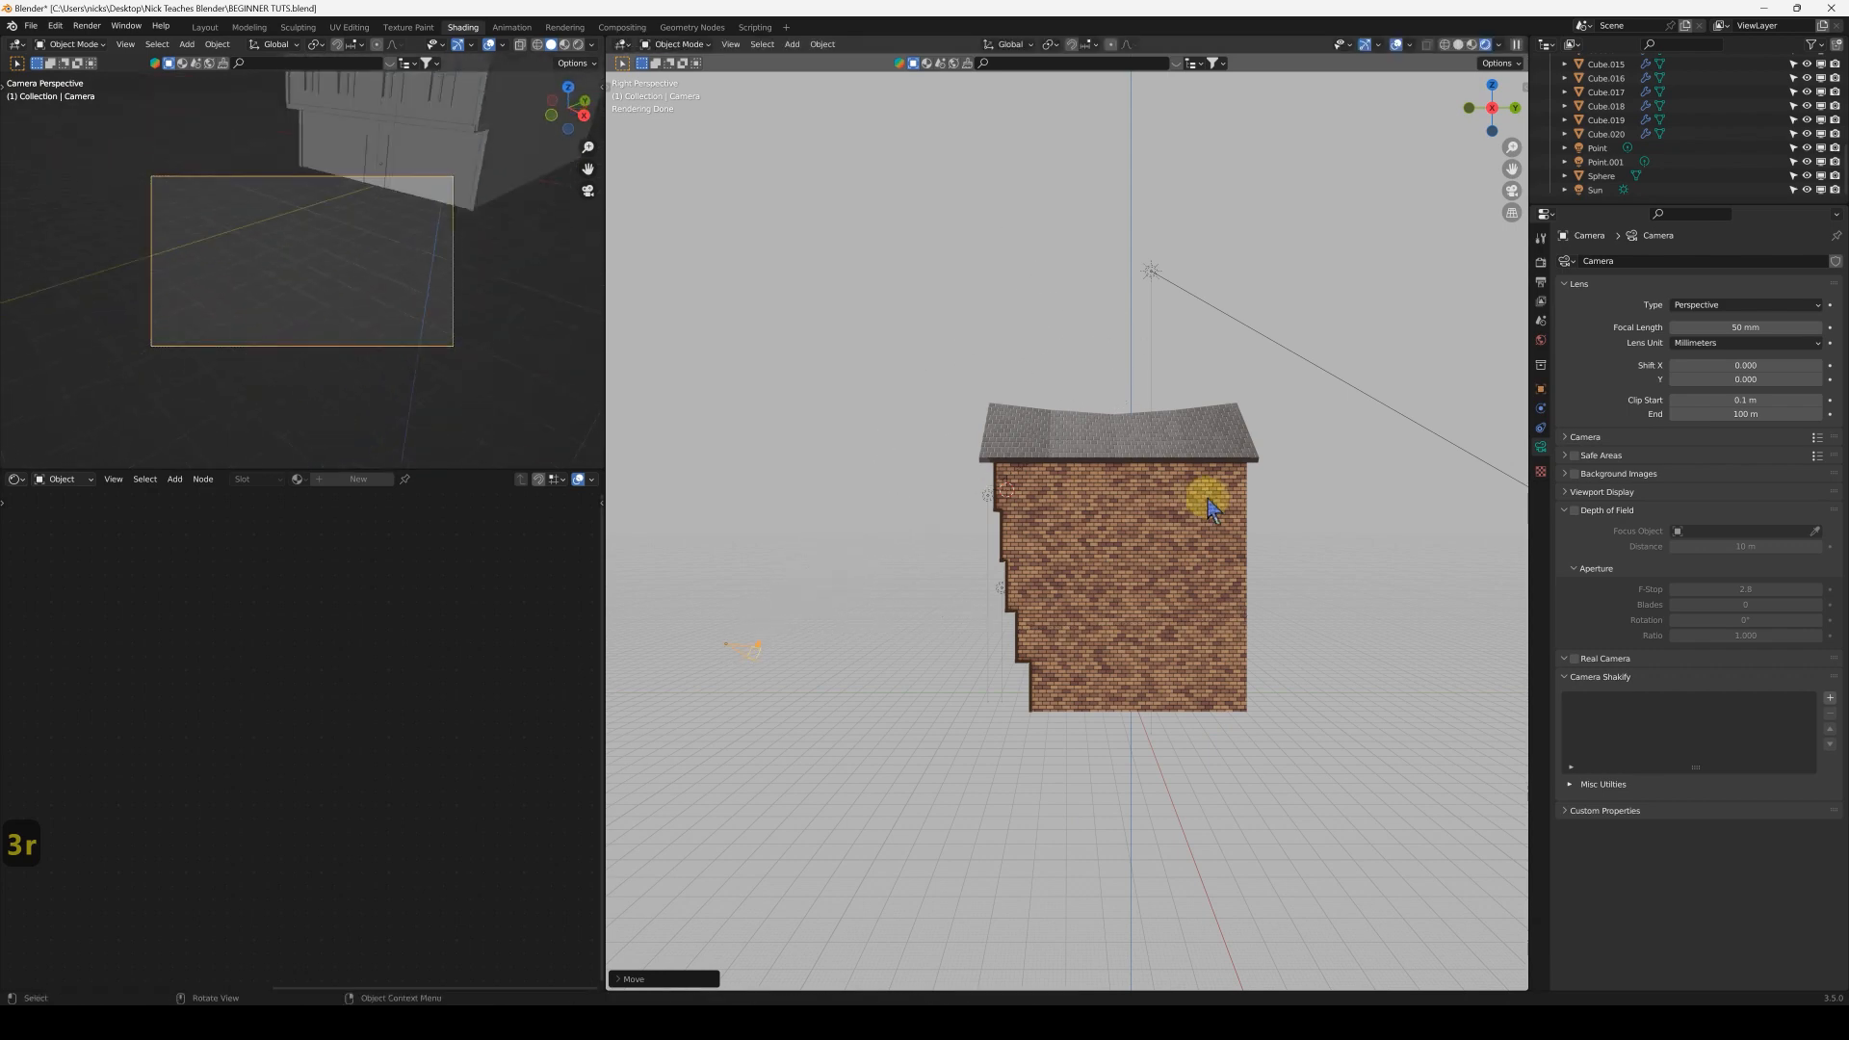
key(ctrl+z)
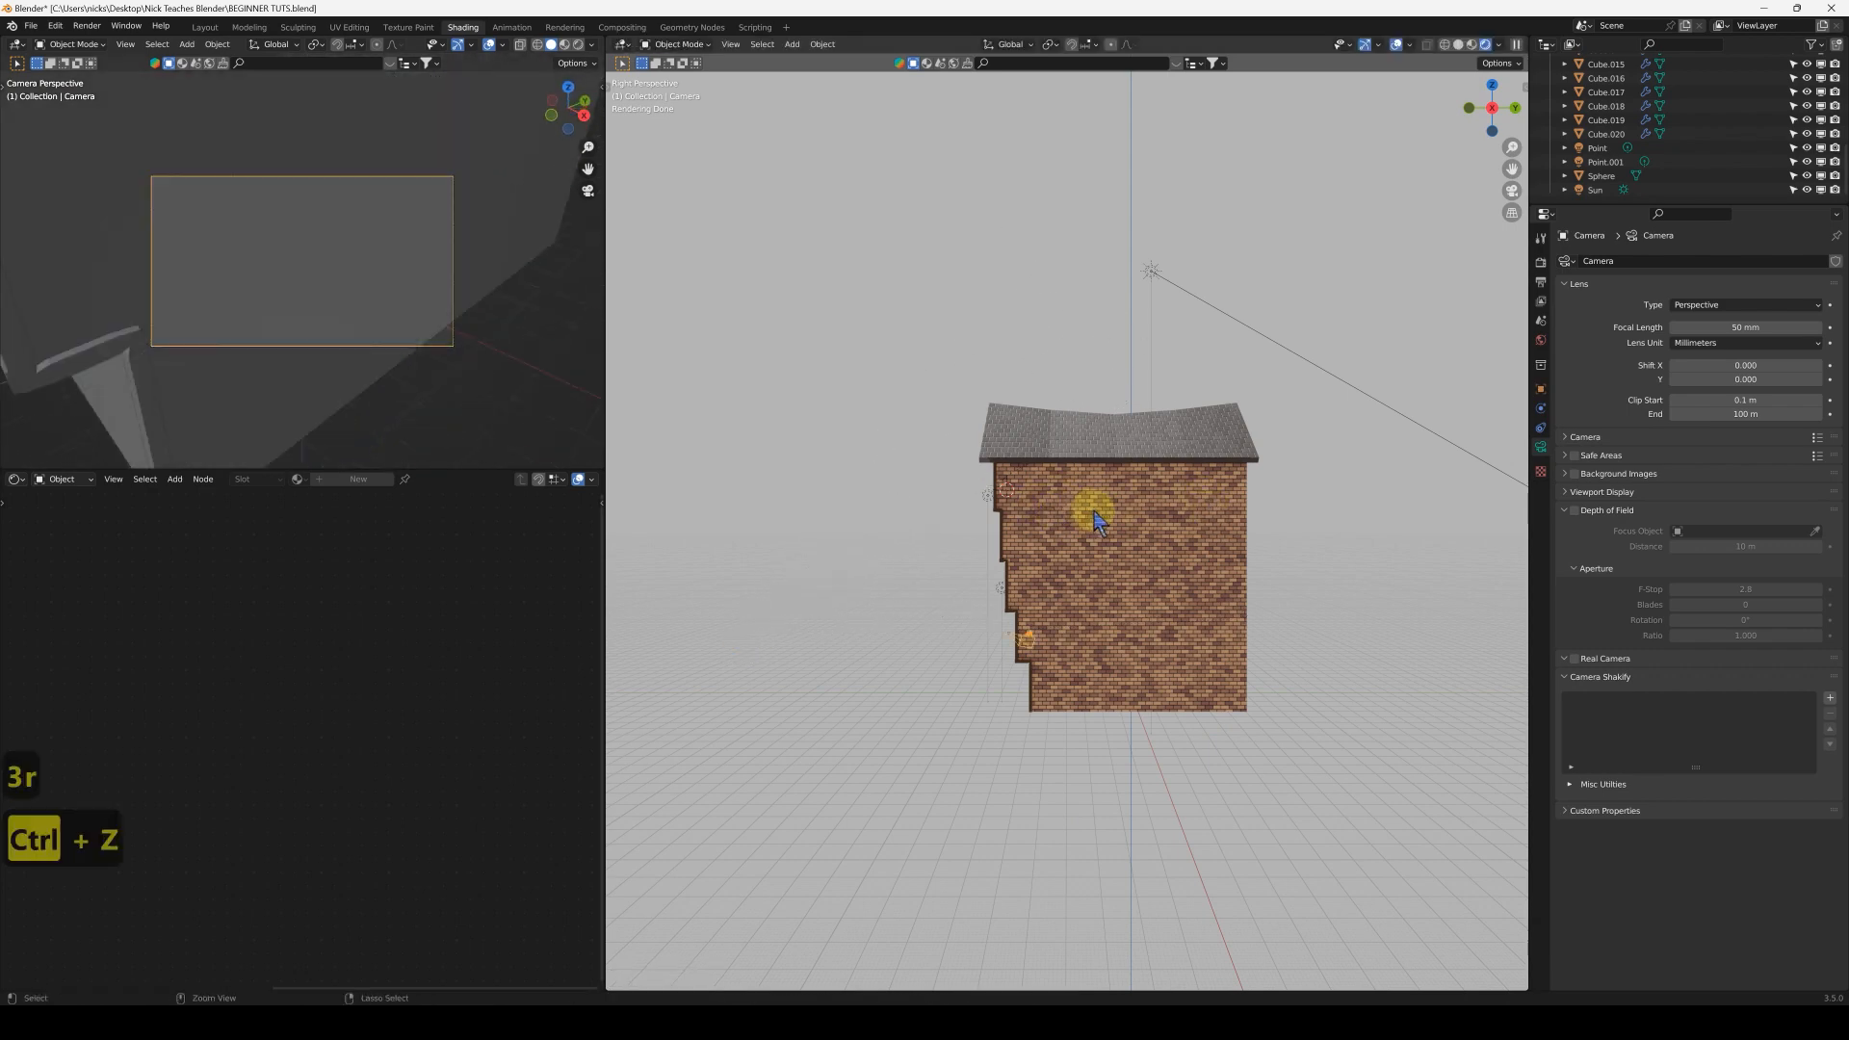
Show the camera's view in the main viewport and fly the camera back from the brick wall until the whole building is in view
click(1511, 190)
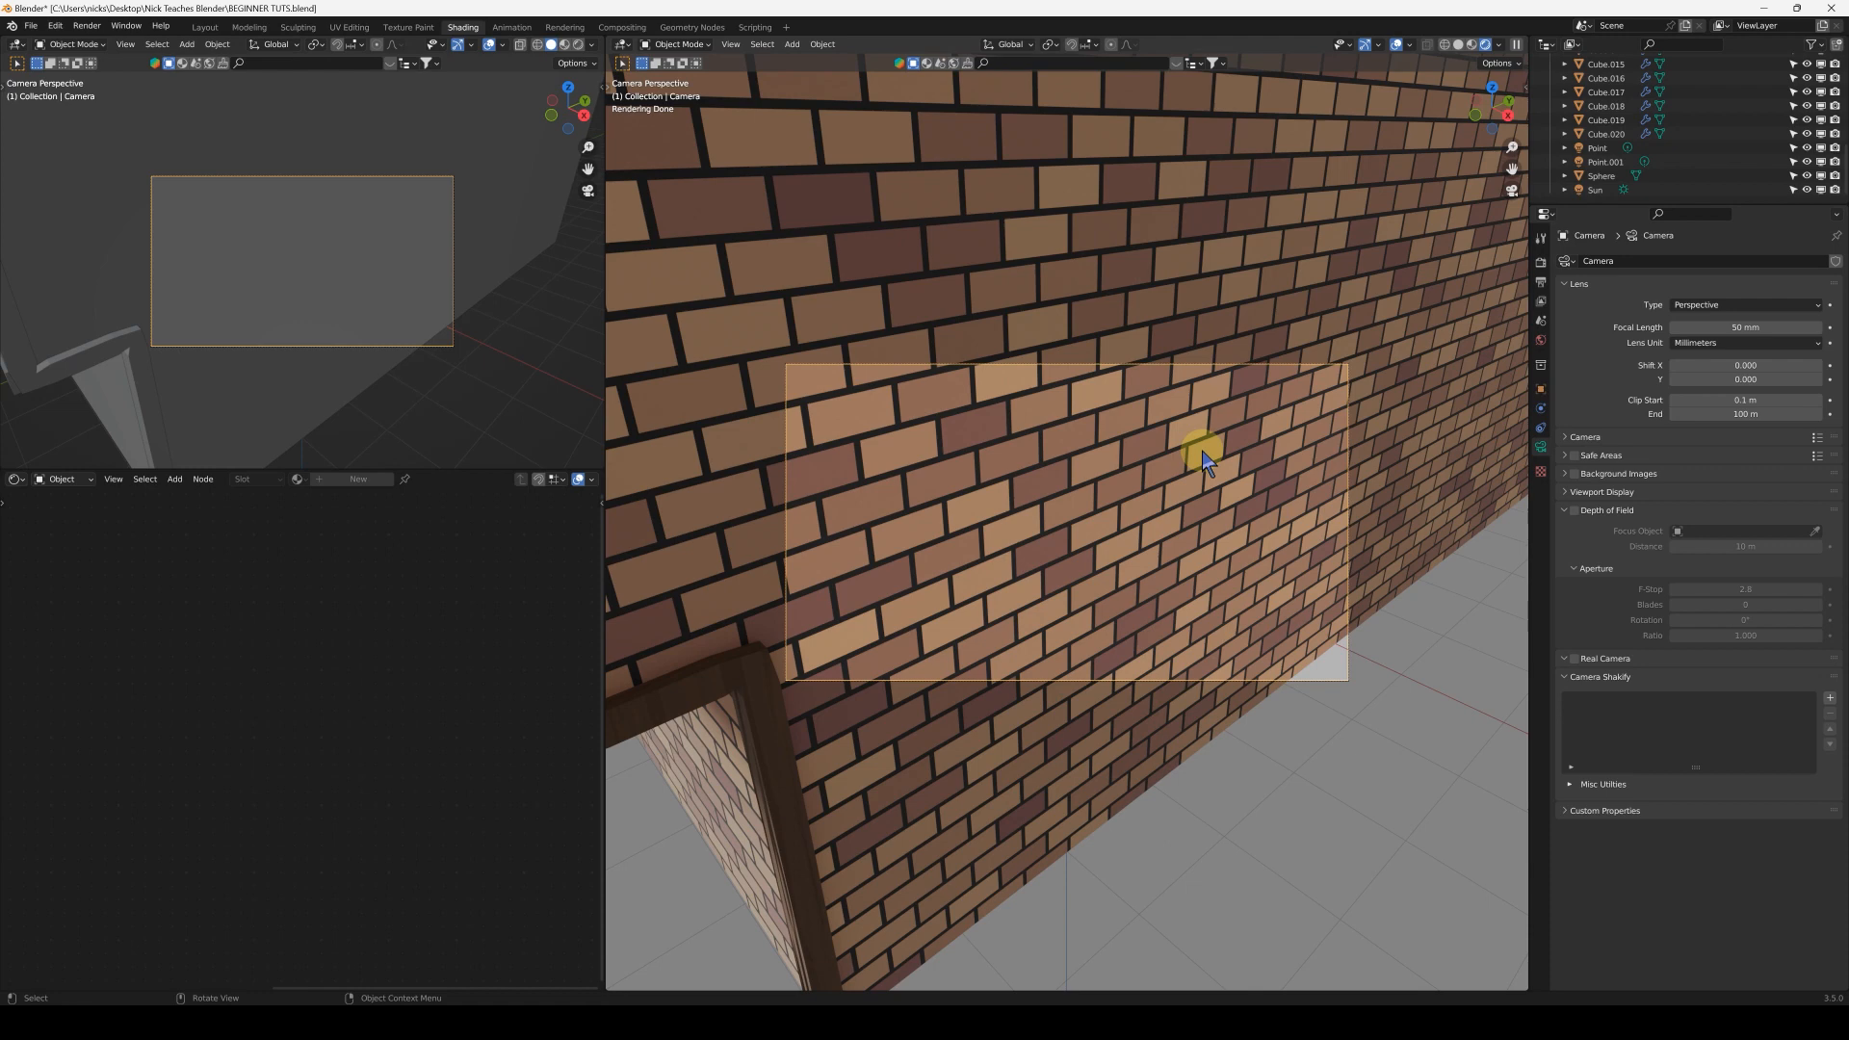
key(shift+grave)
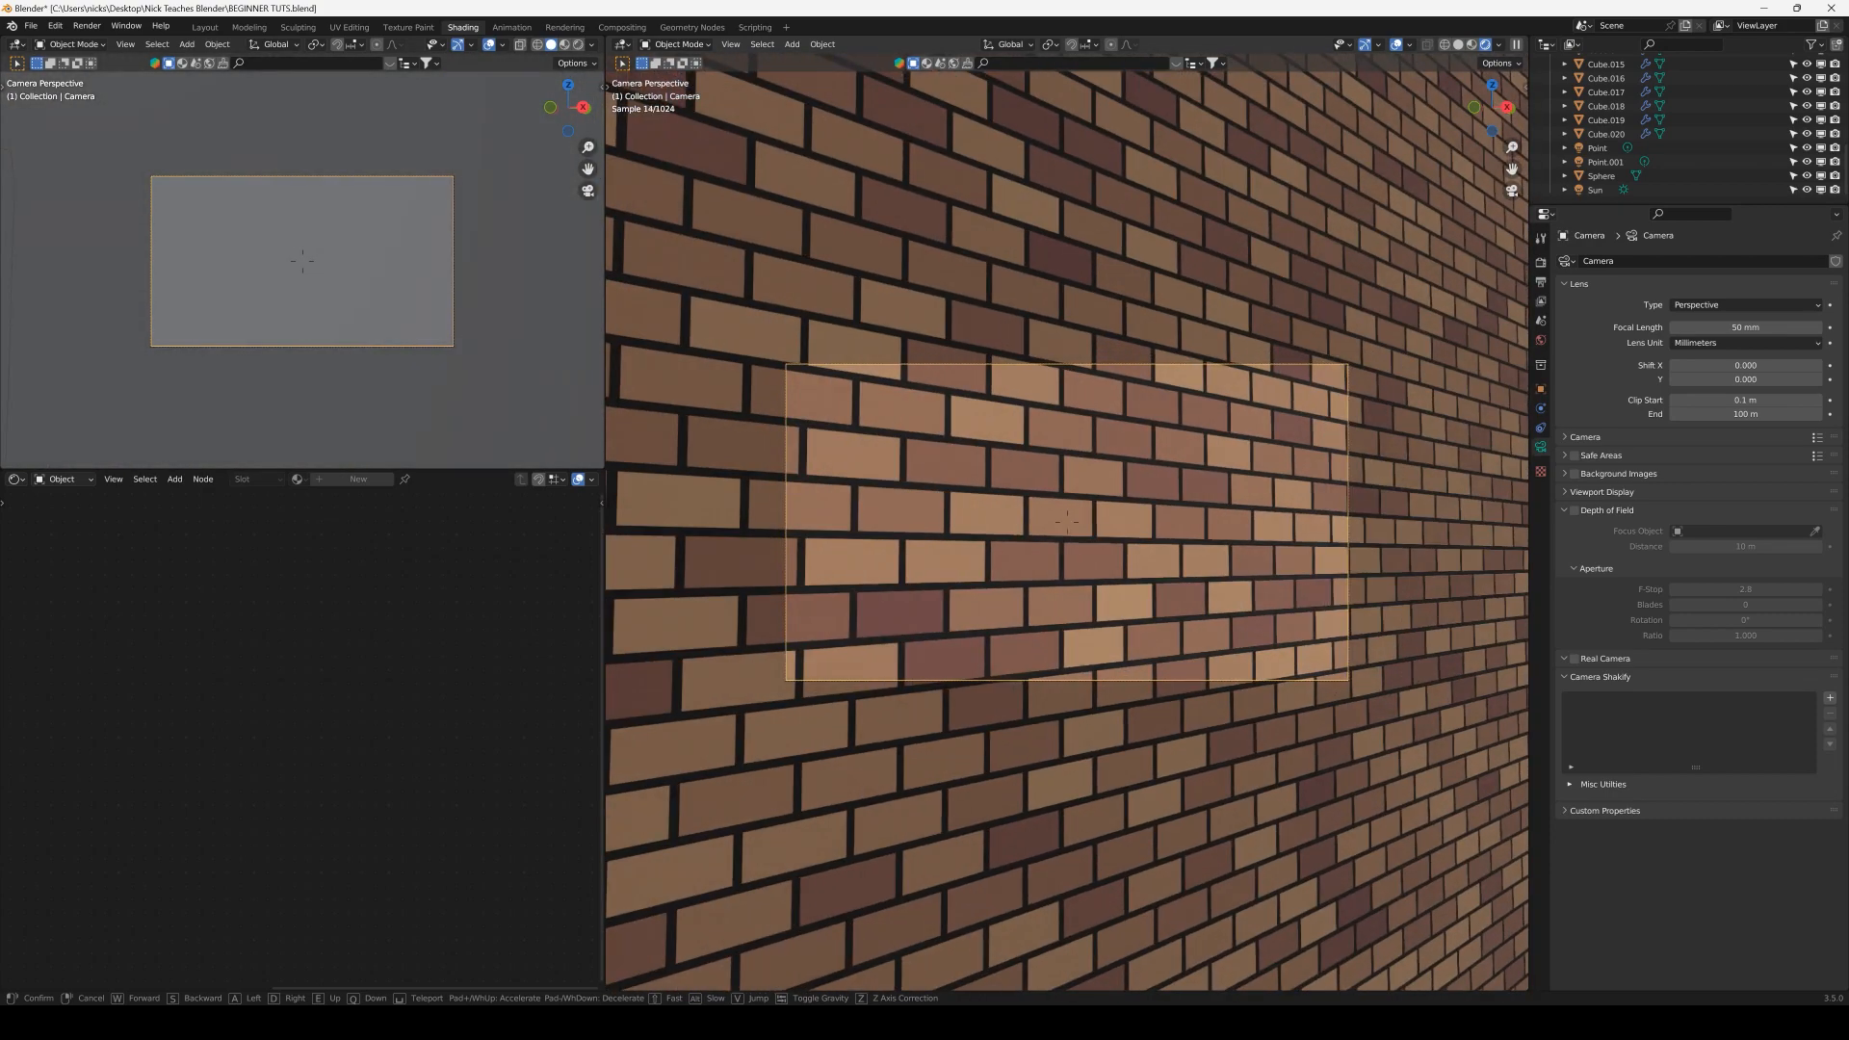
key(s)
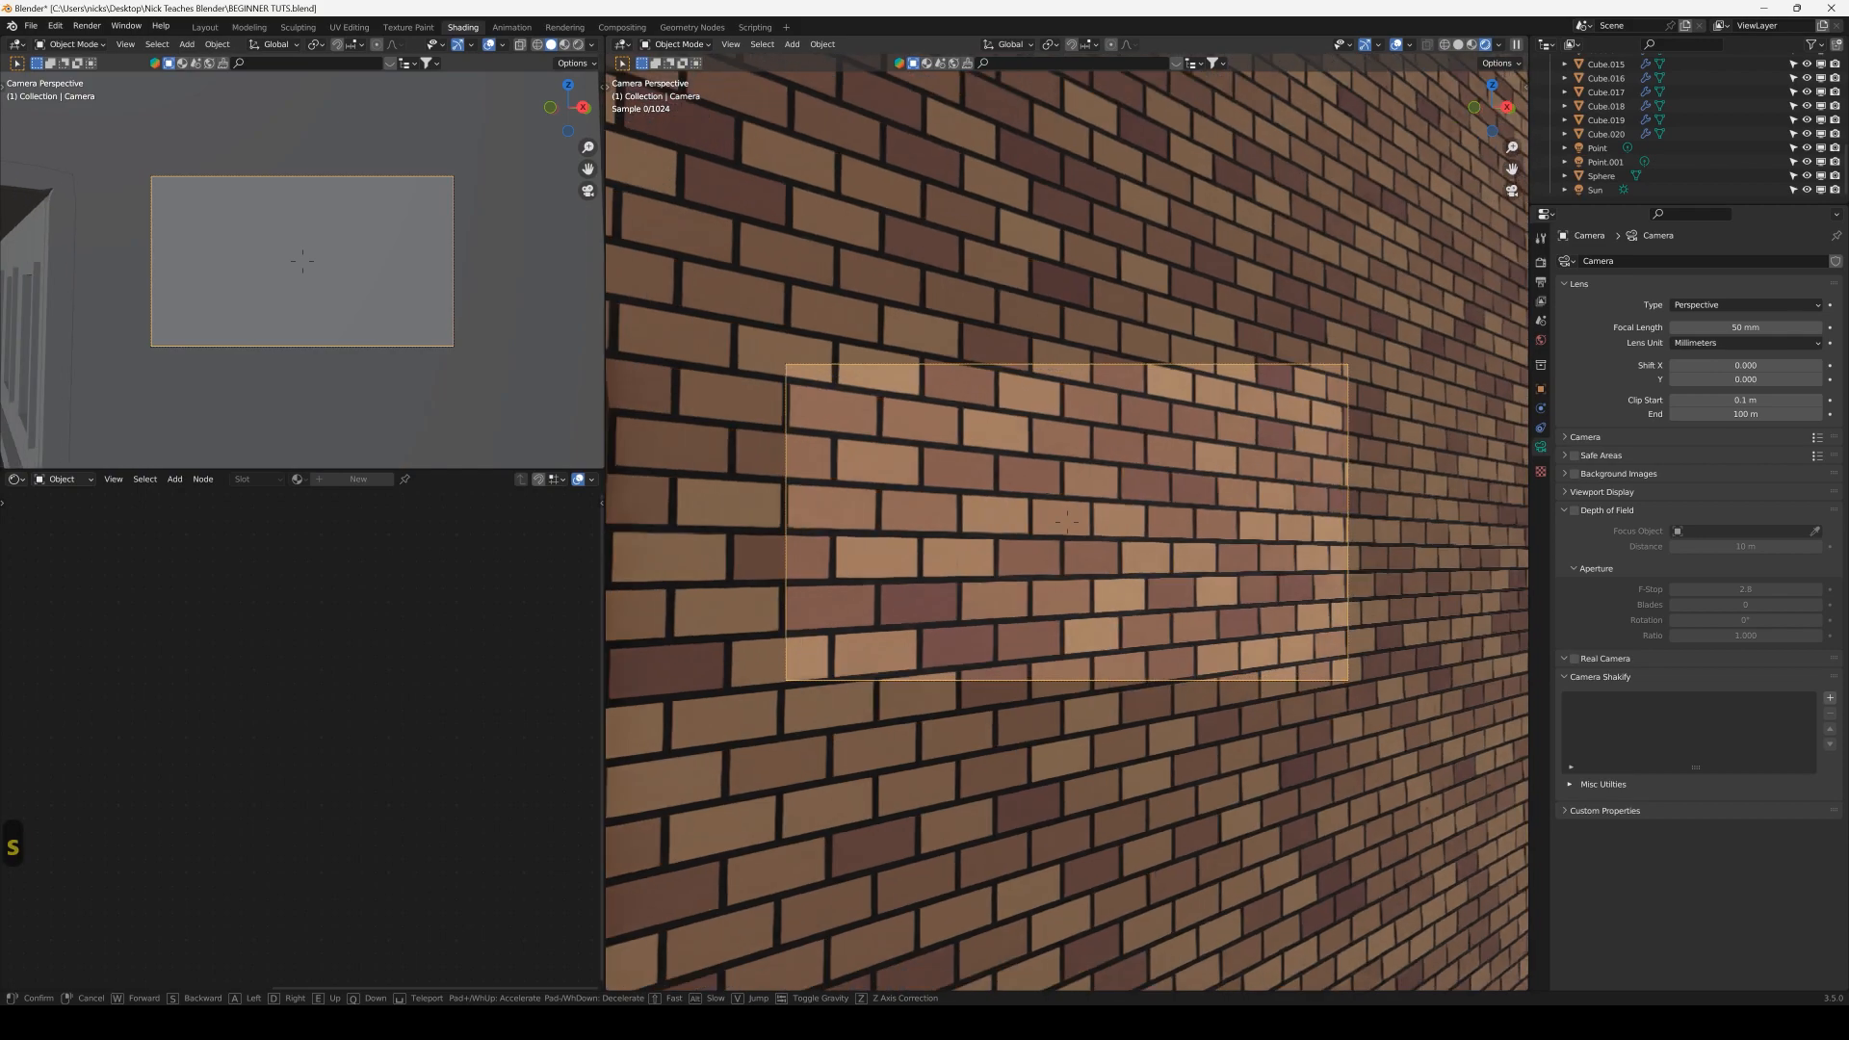
key(a)
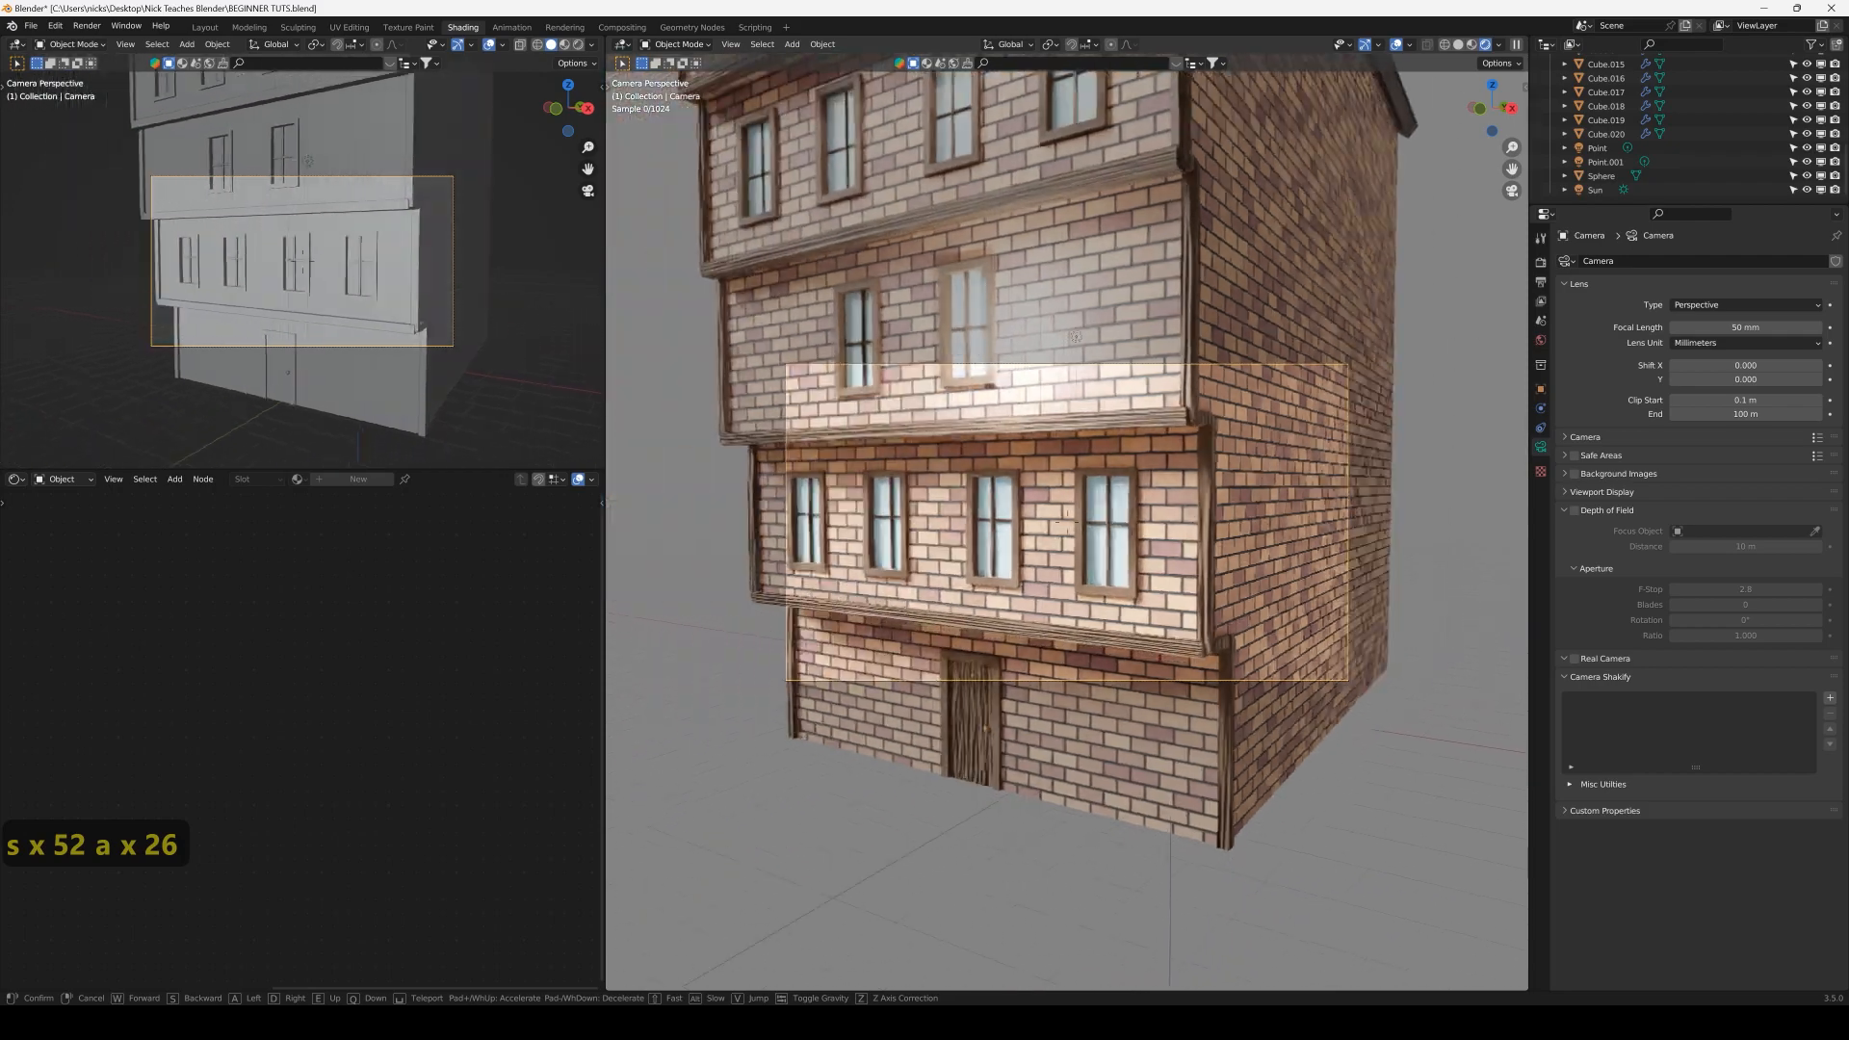
key(s)
key(d)
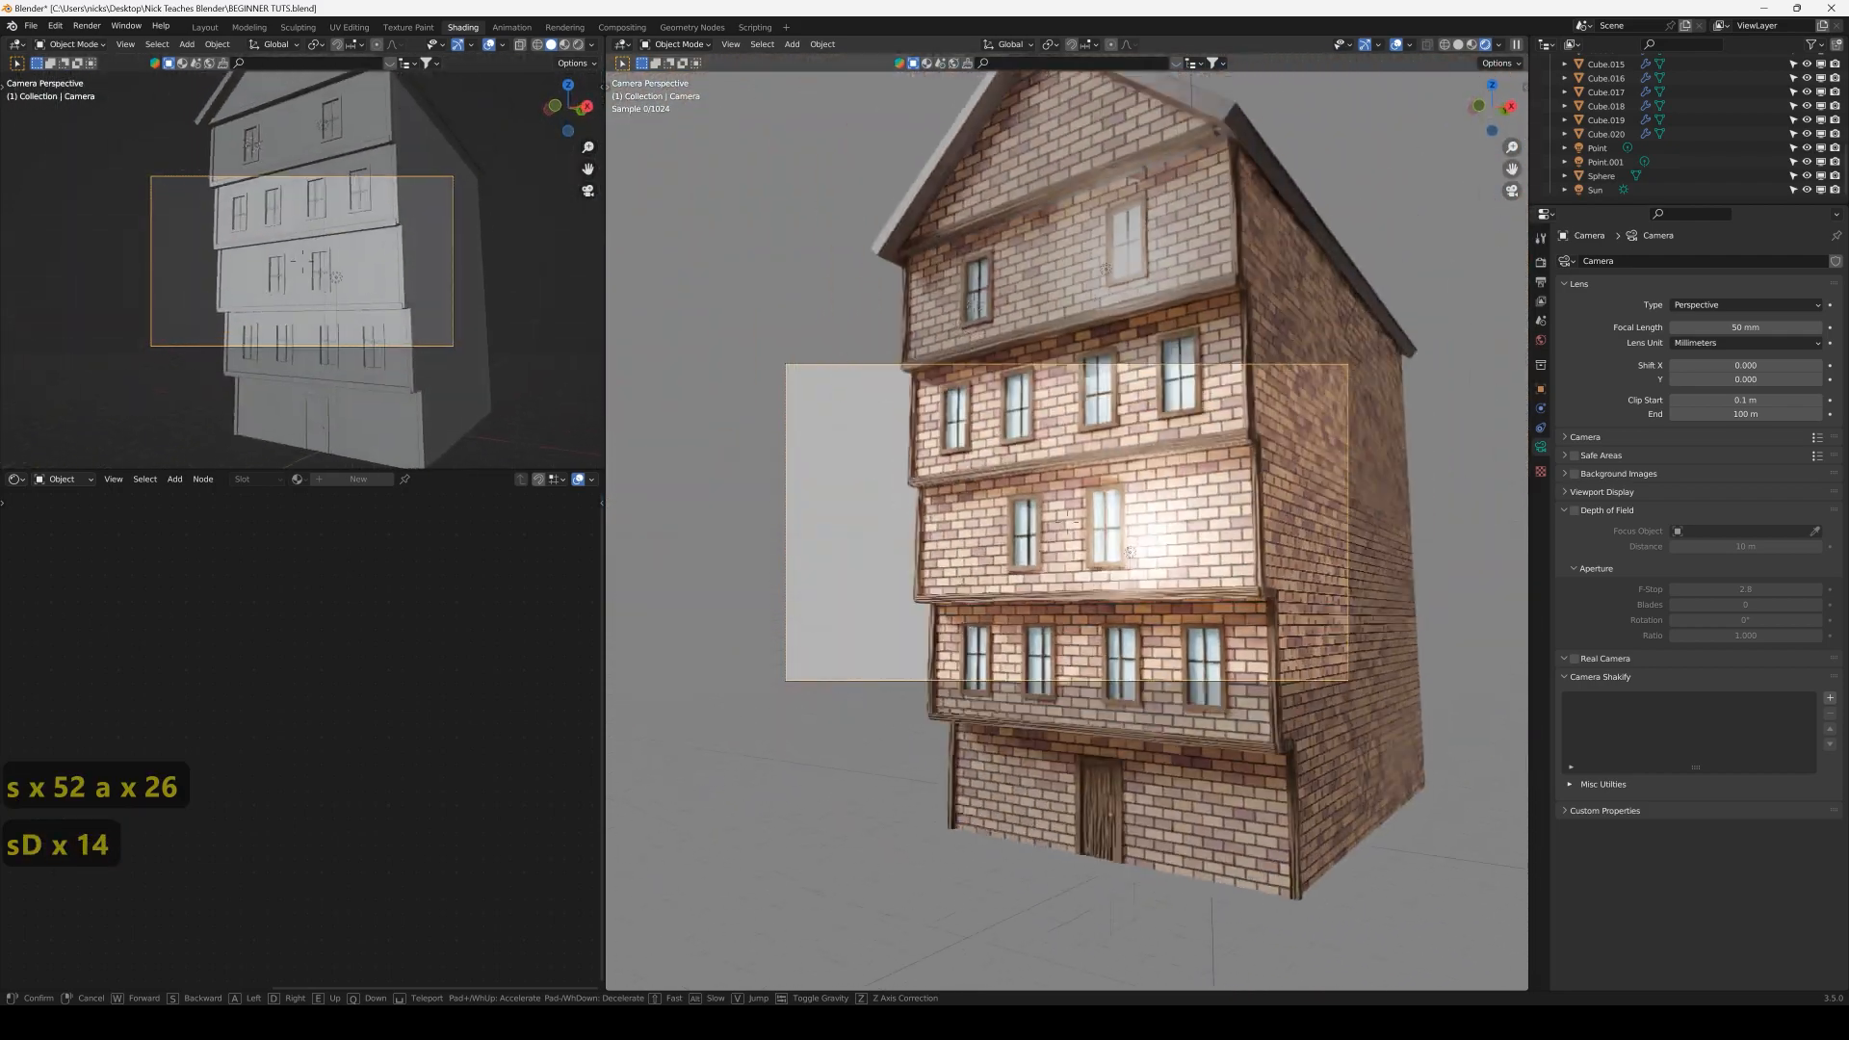
key(q)
key(e)
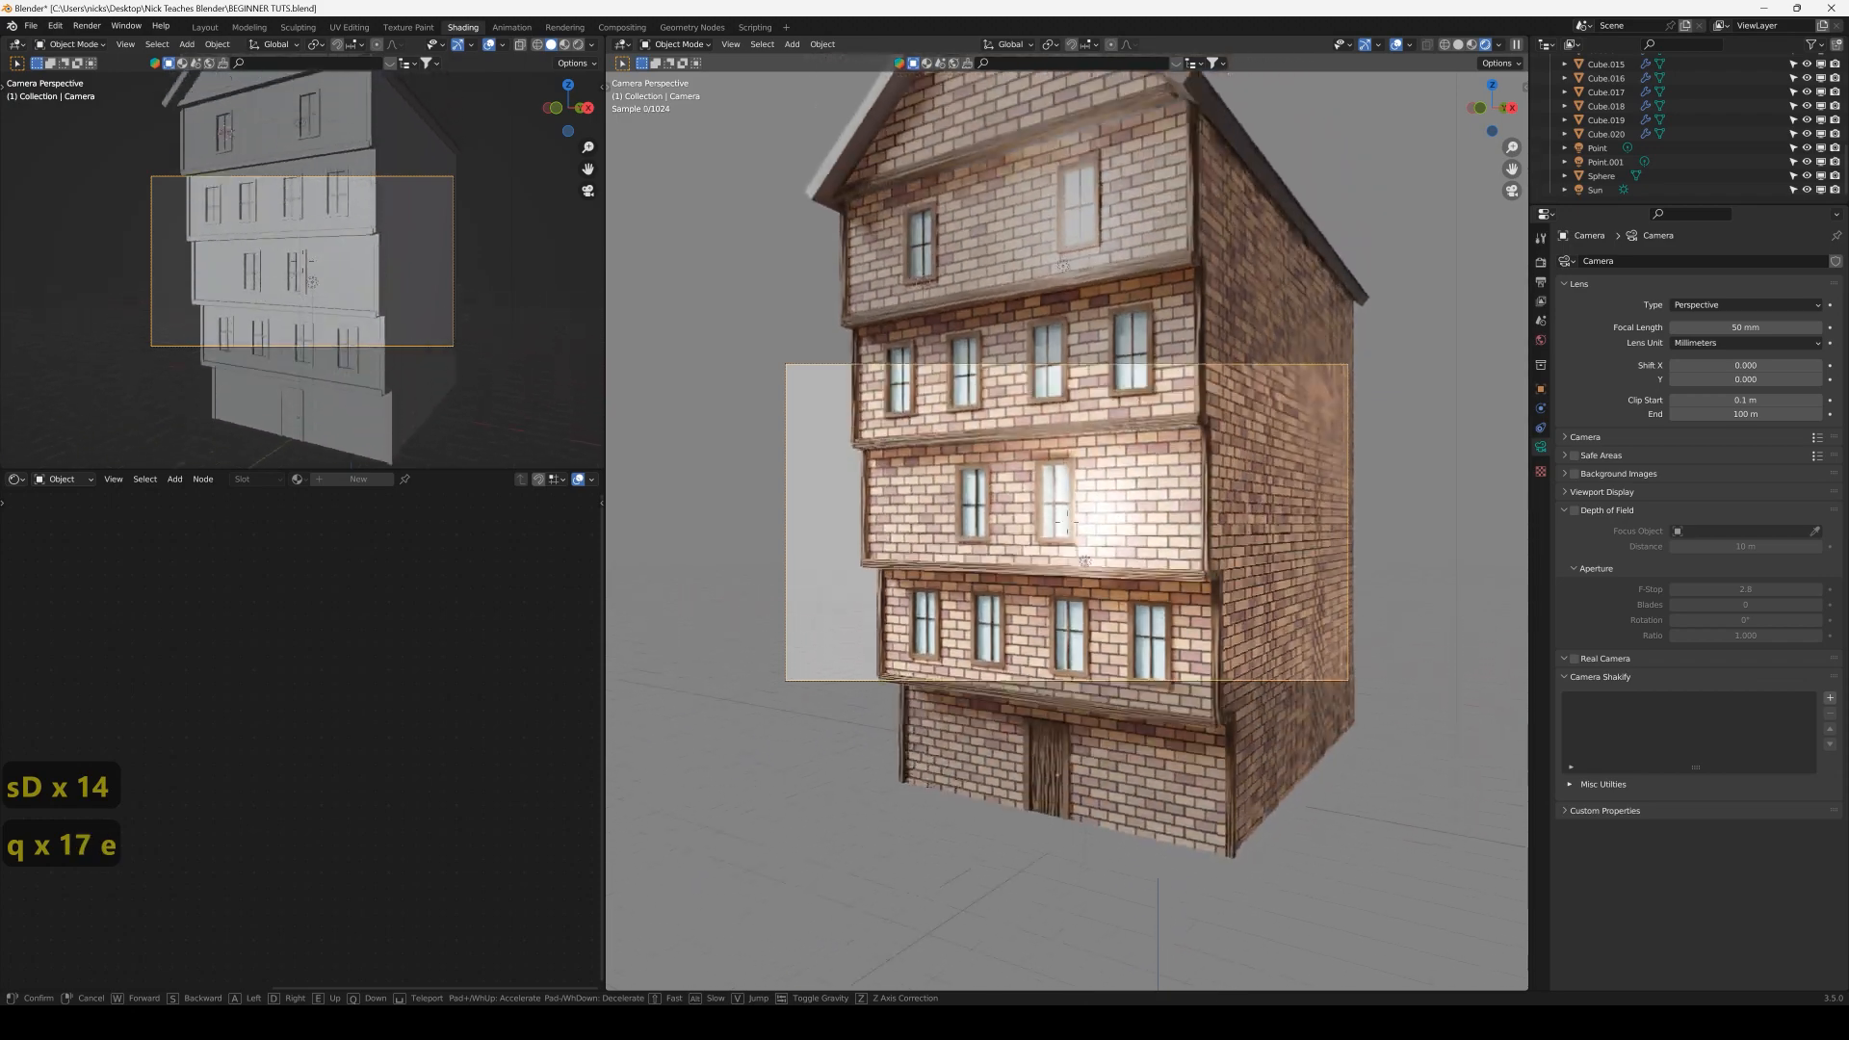
key(s)
key(s)
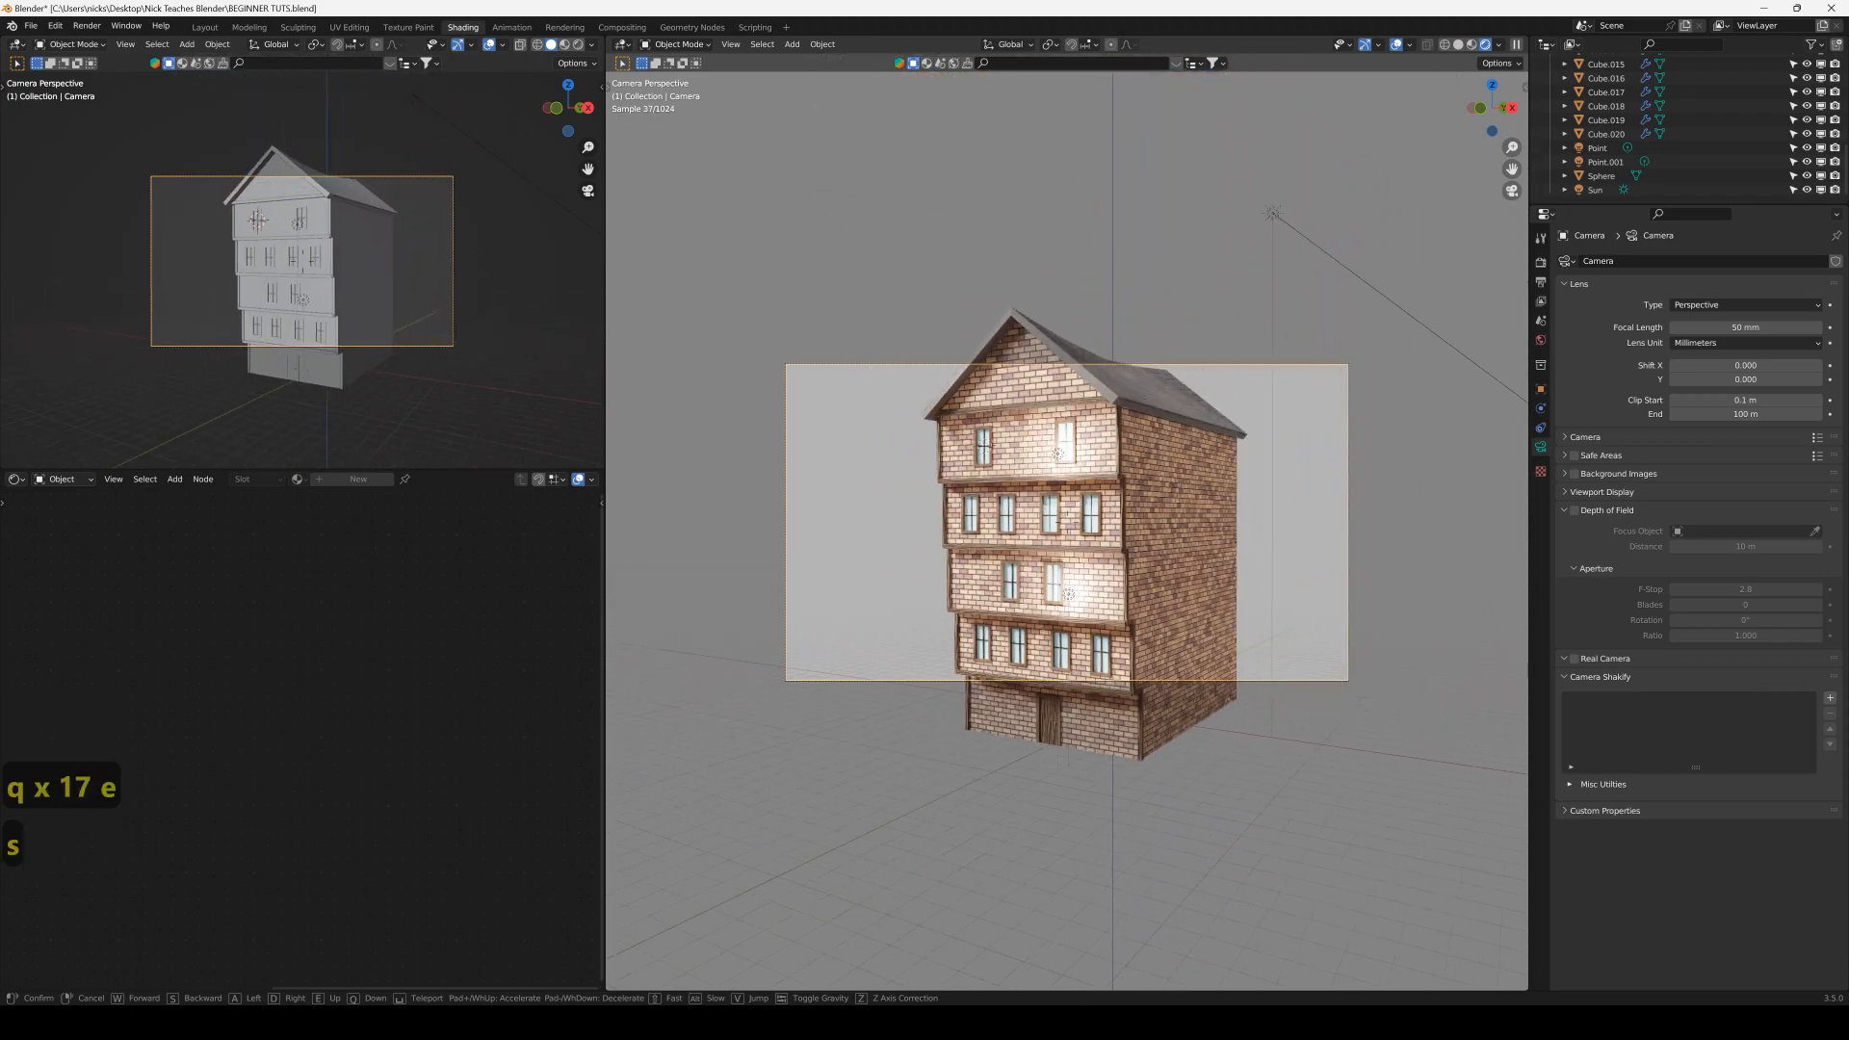
key(s)
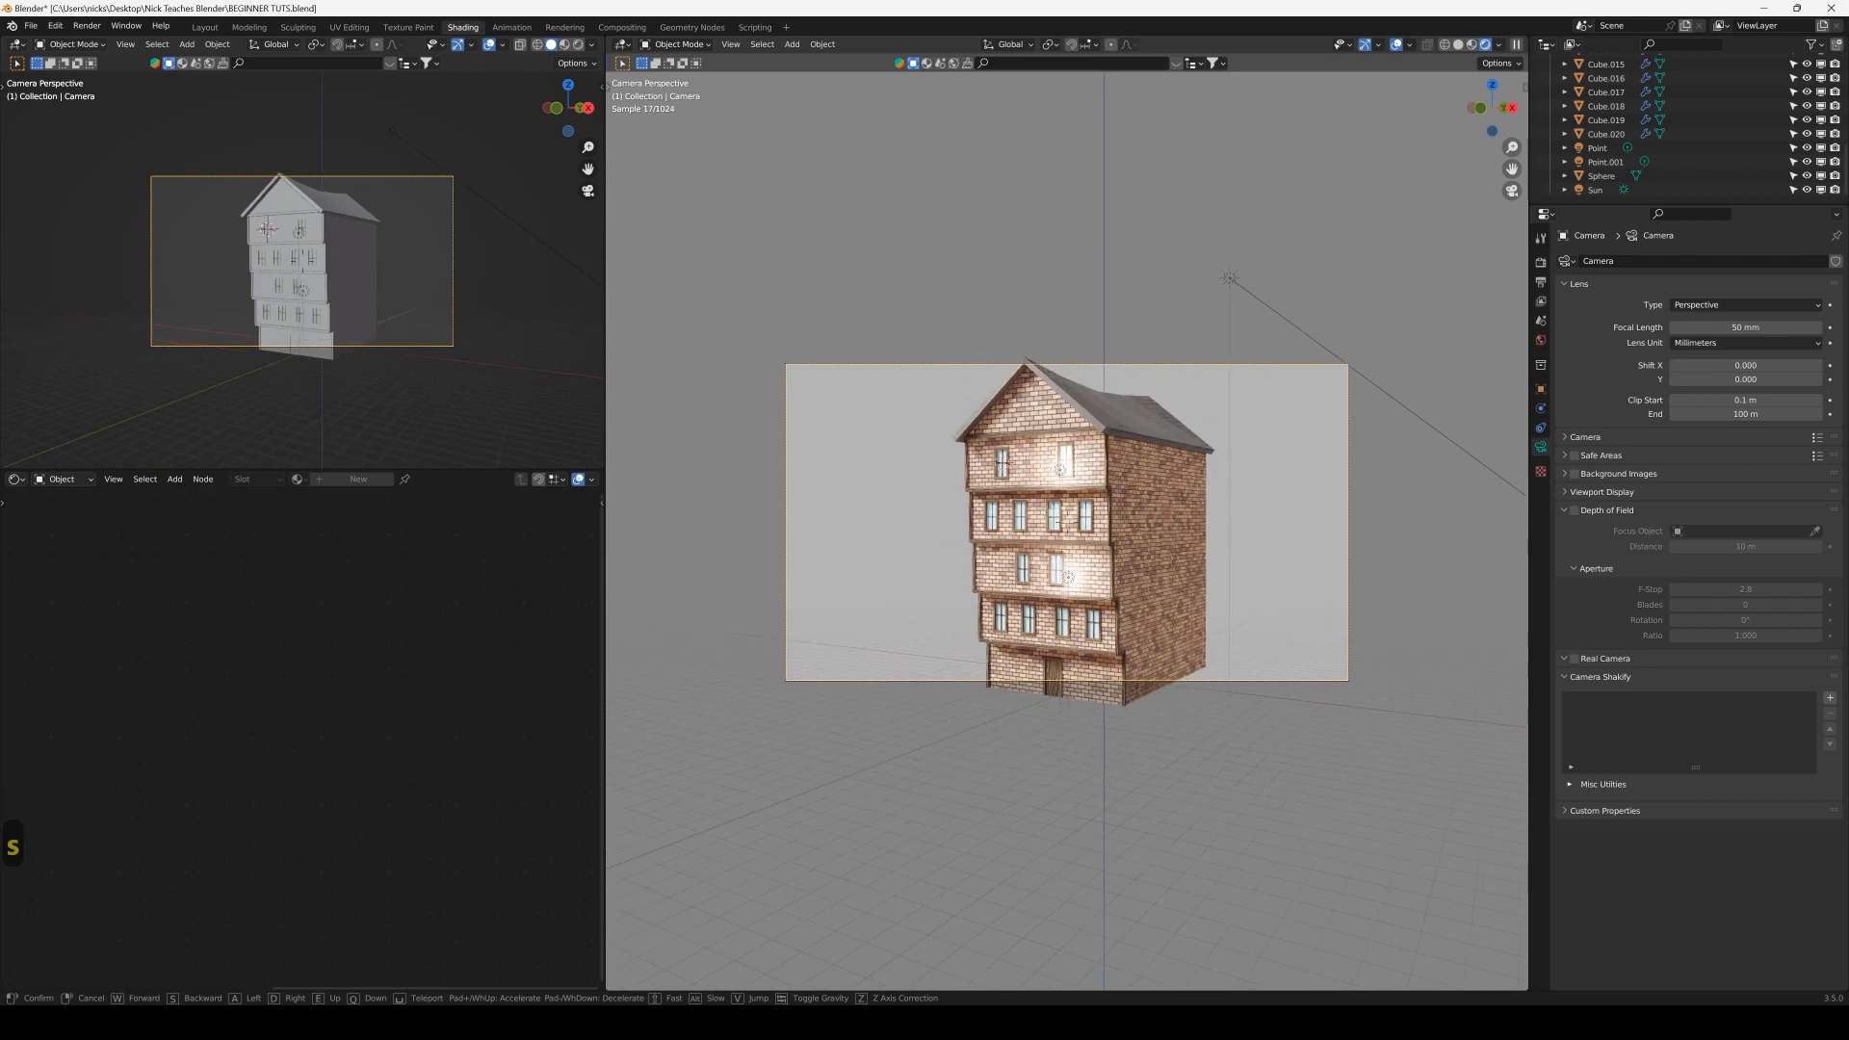
key(s)
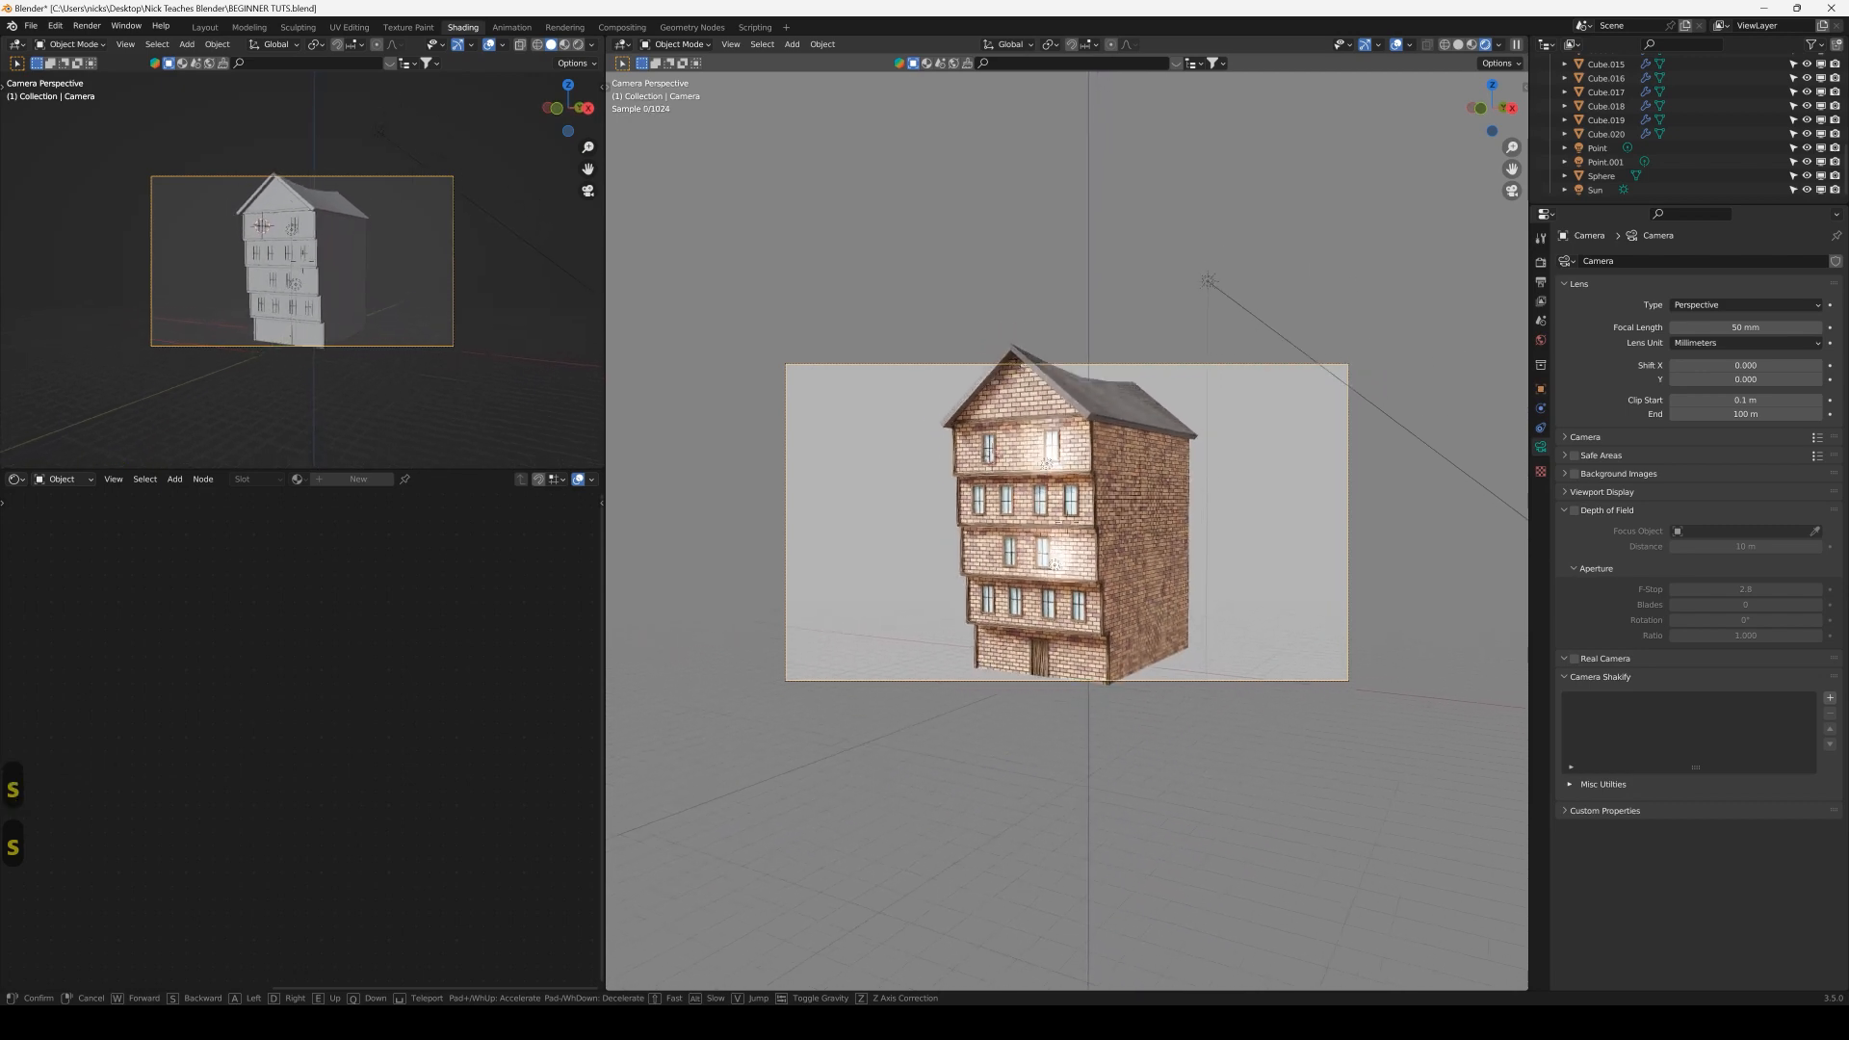
Shift the camera sideways and slightly back so the full building sits near the middle of the frame, and confirm its position
key(a)
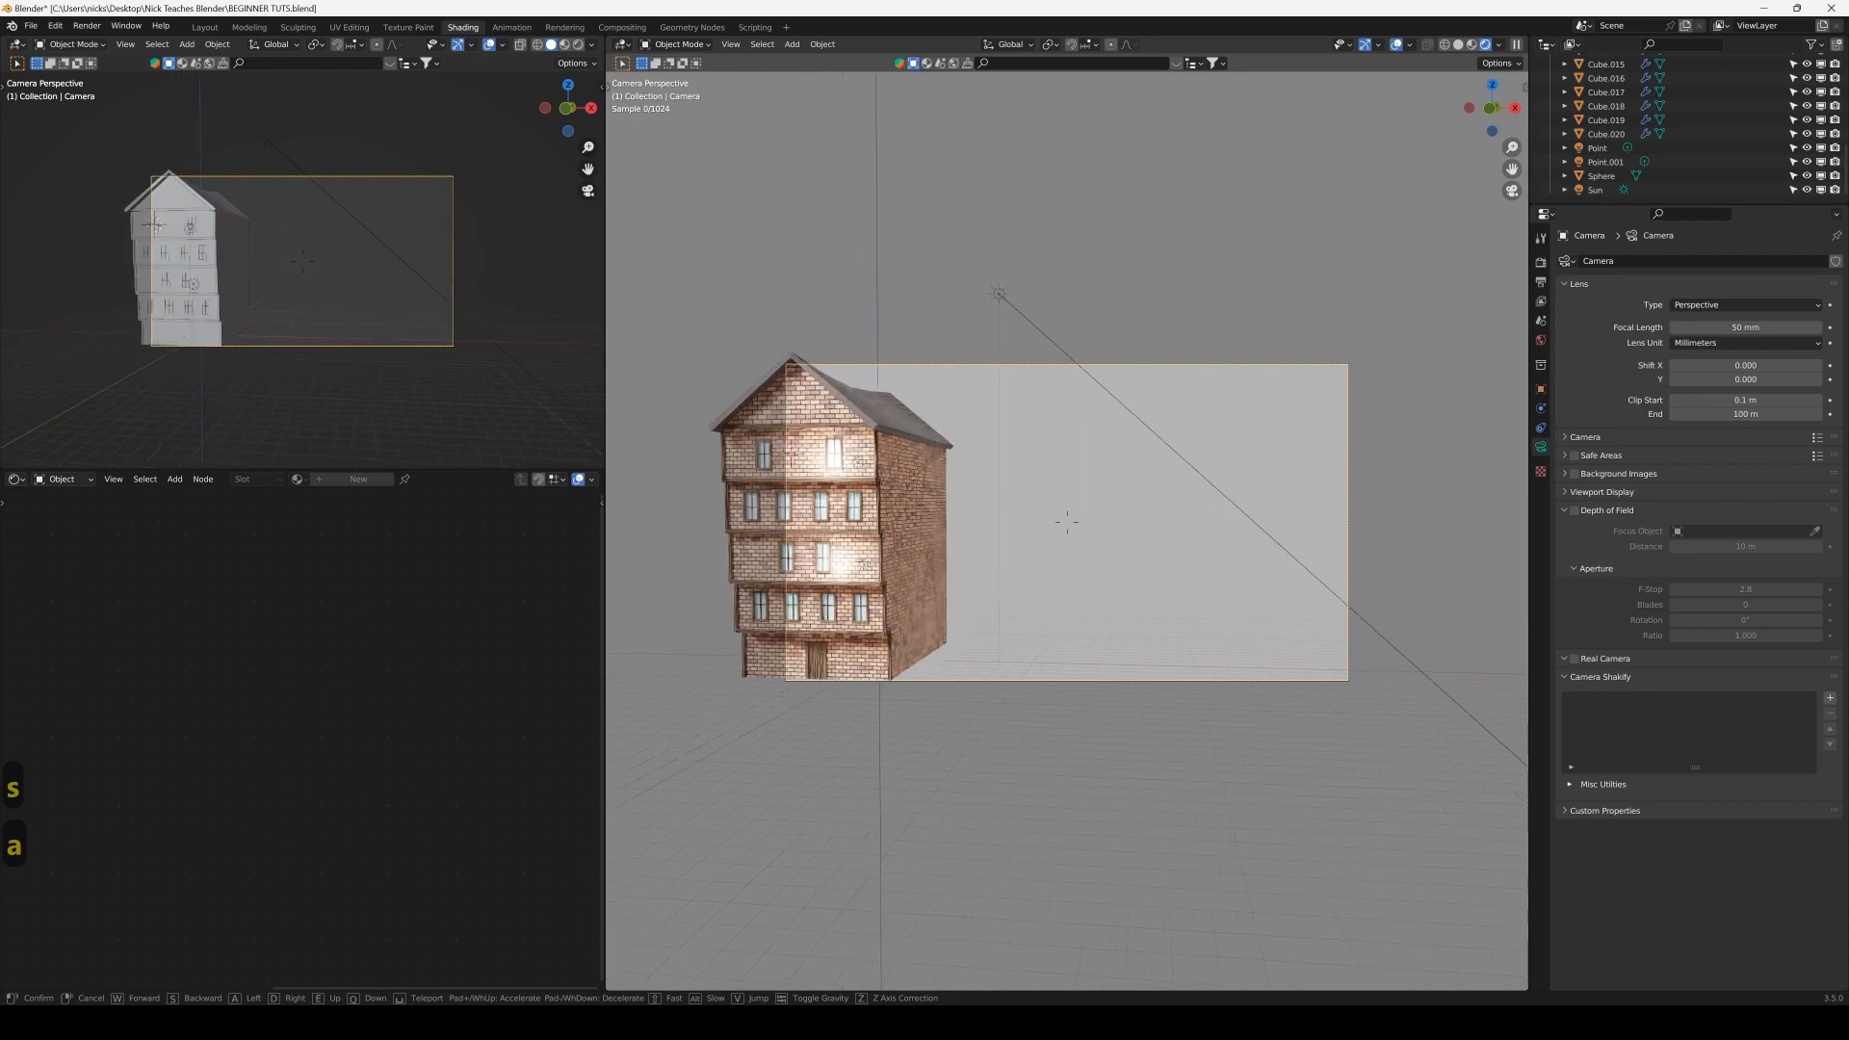
key(d)
key(s)
key(s)
key(s)
key(s)
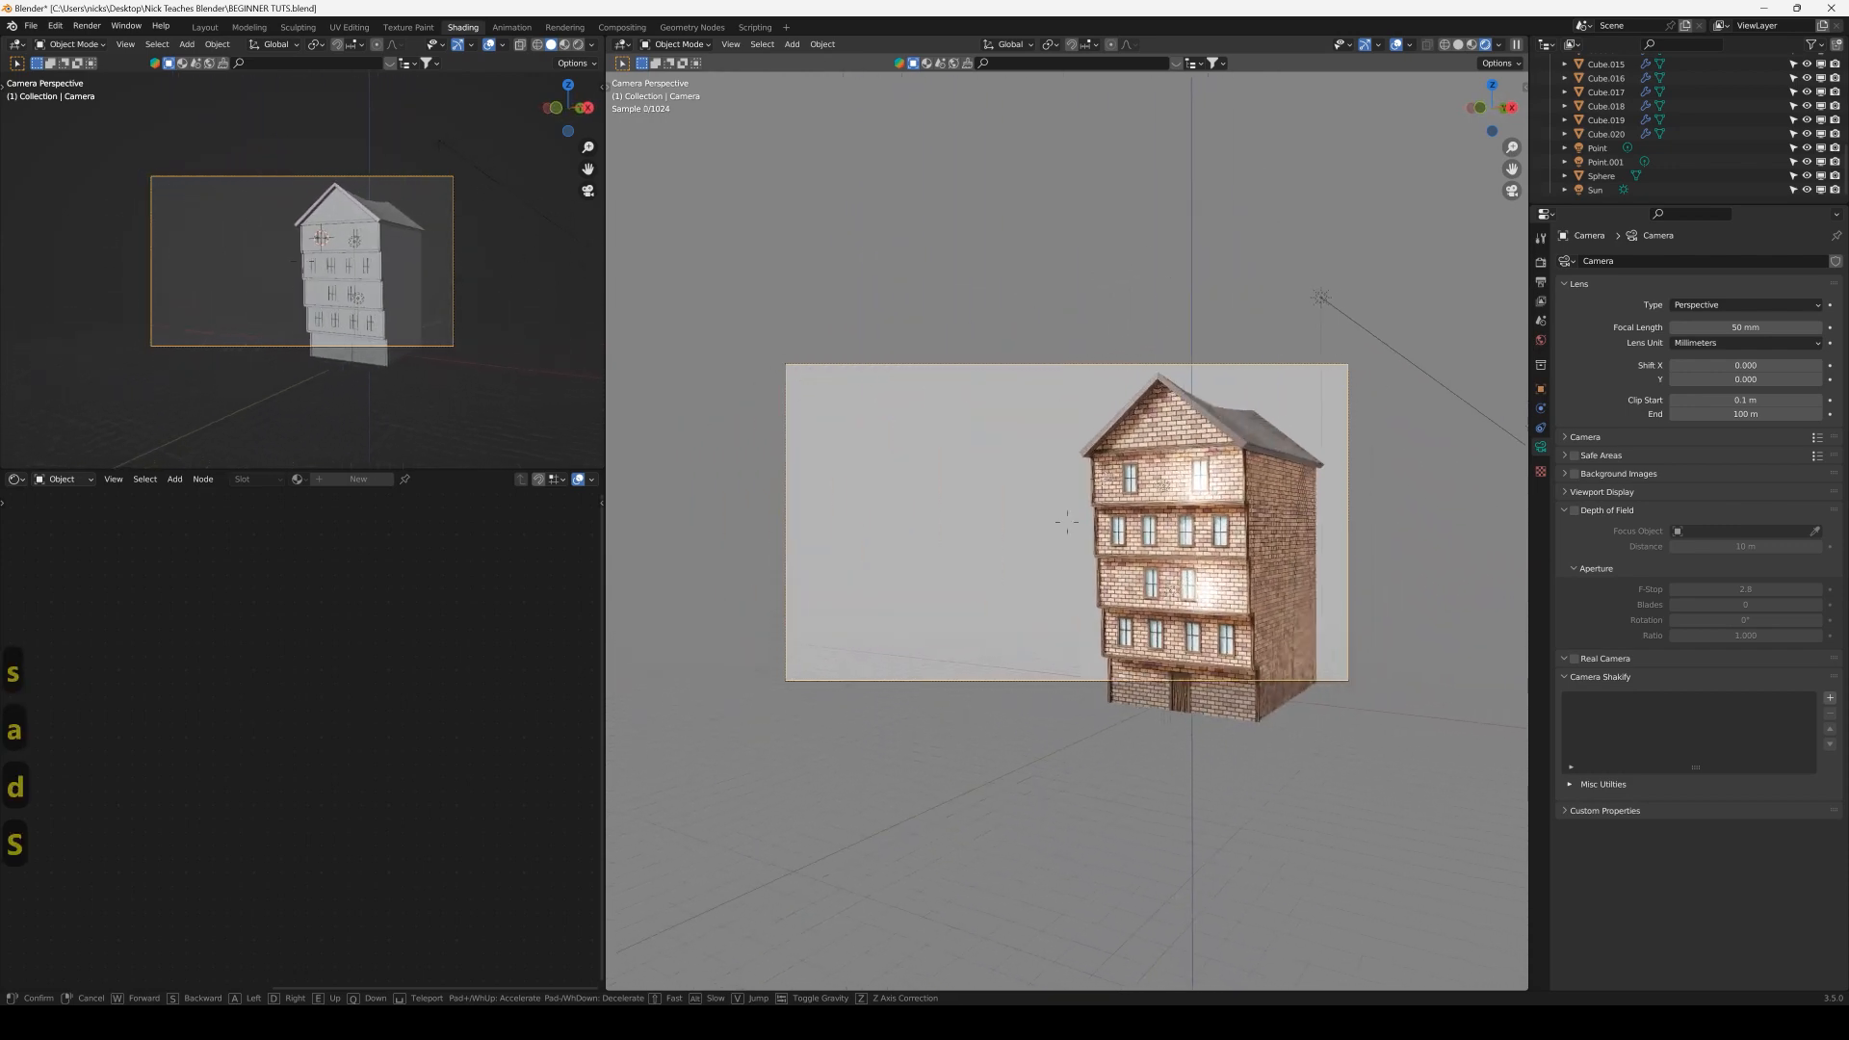
key(s)
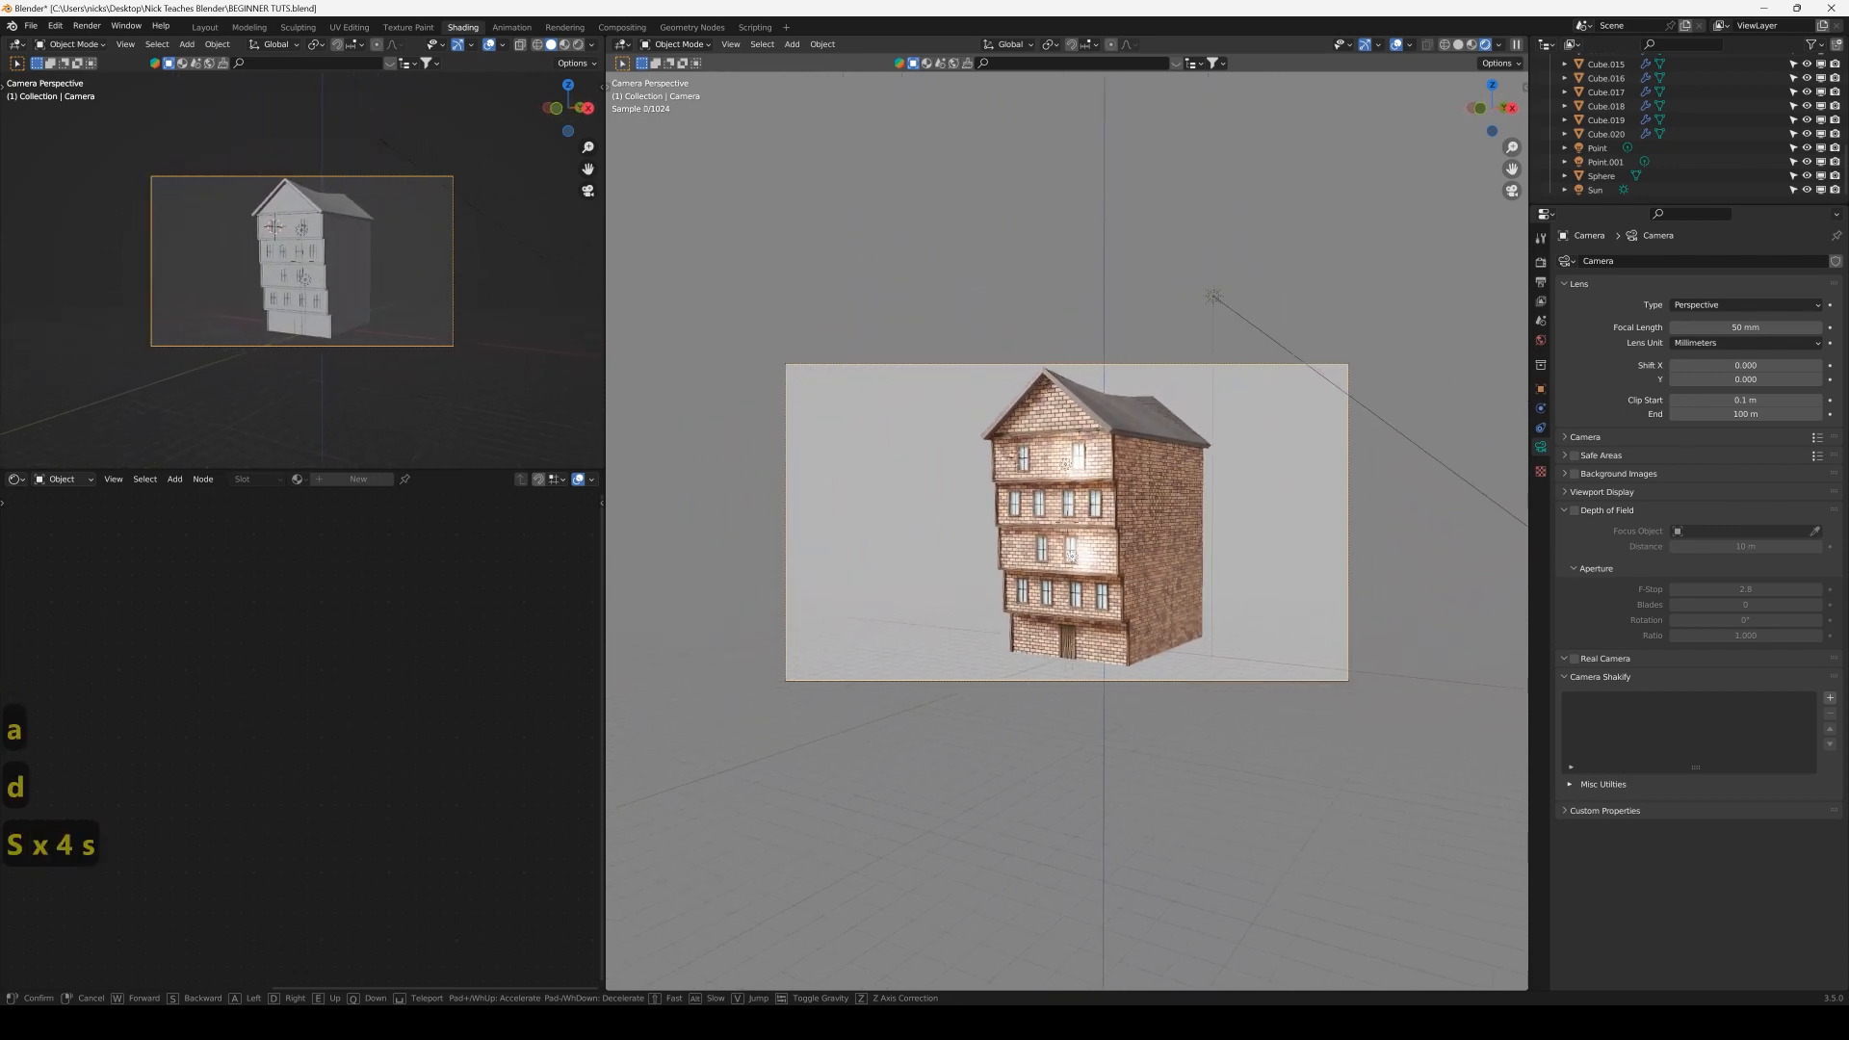
click(1199, 445)
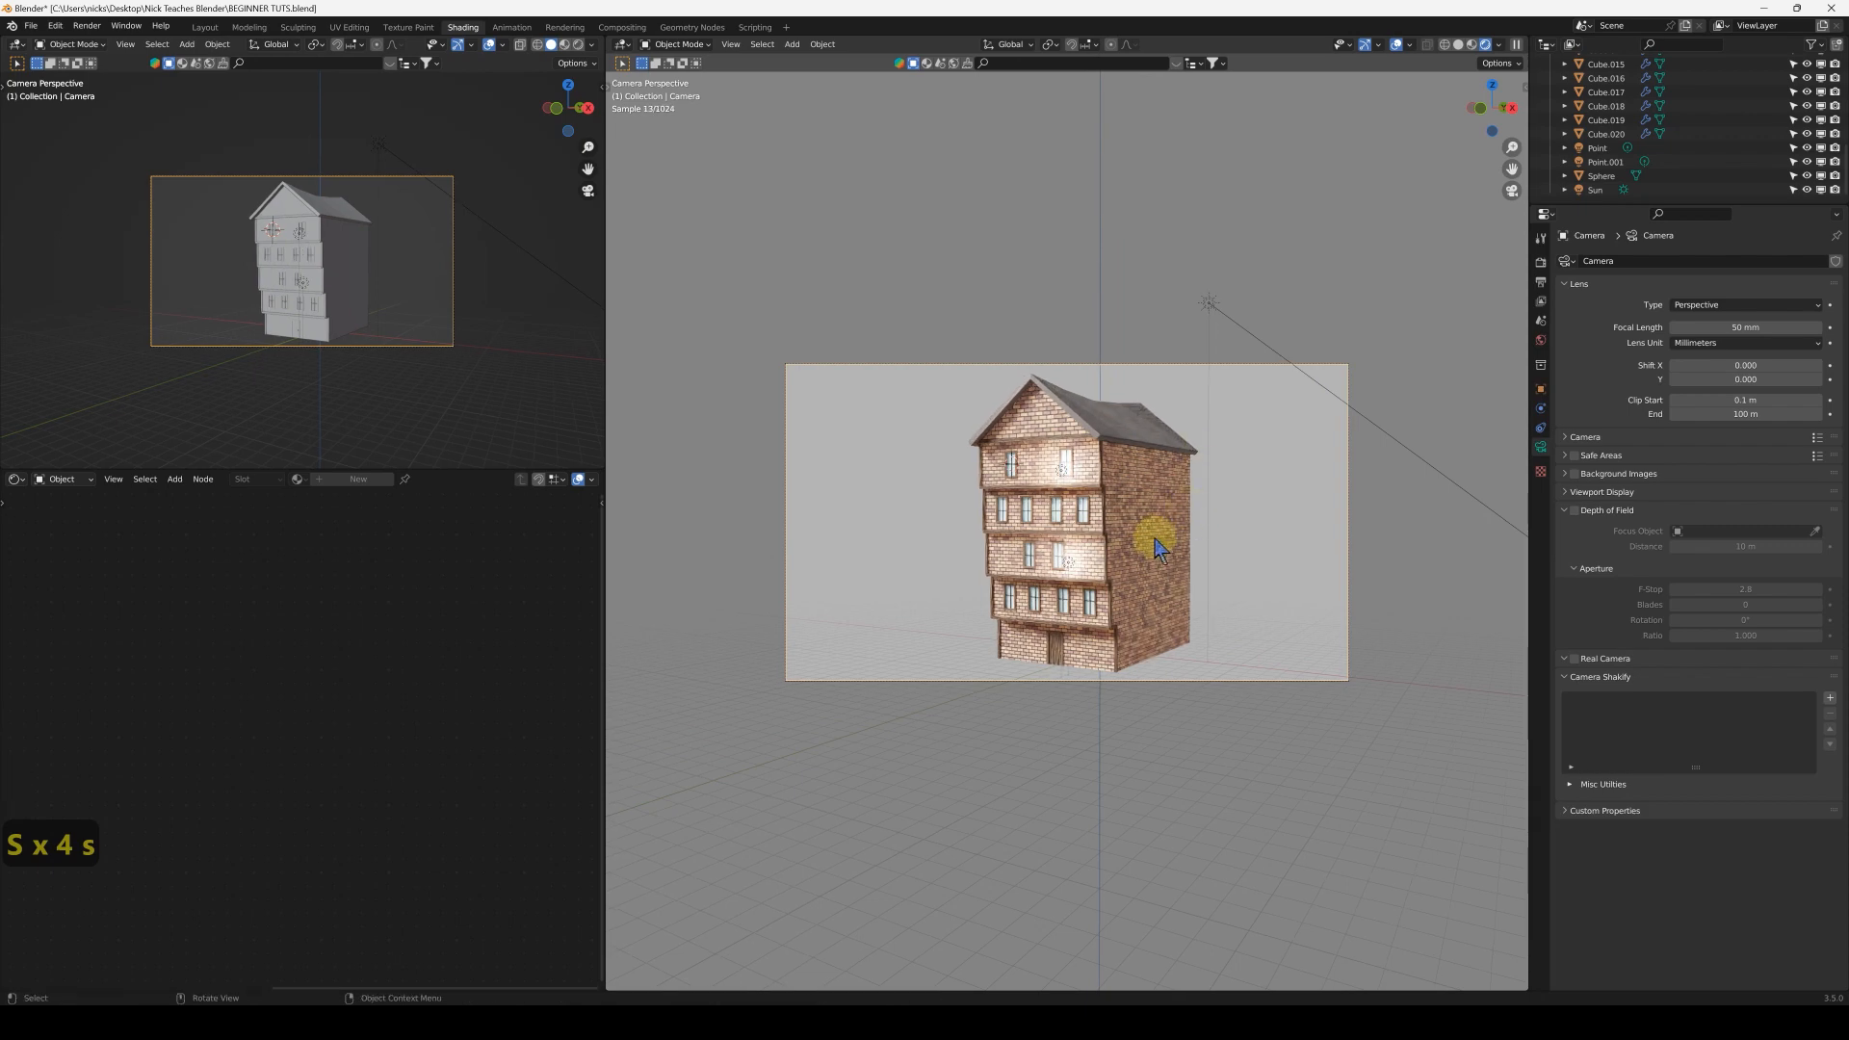
Fly the camera far back from the building, past its 100 m clipping distance
scroll(1131, 568, up, 1)
scroll(1132, 568, up, 2)
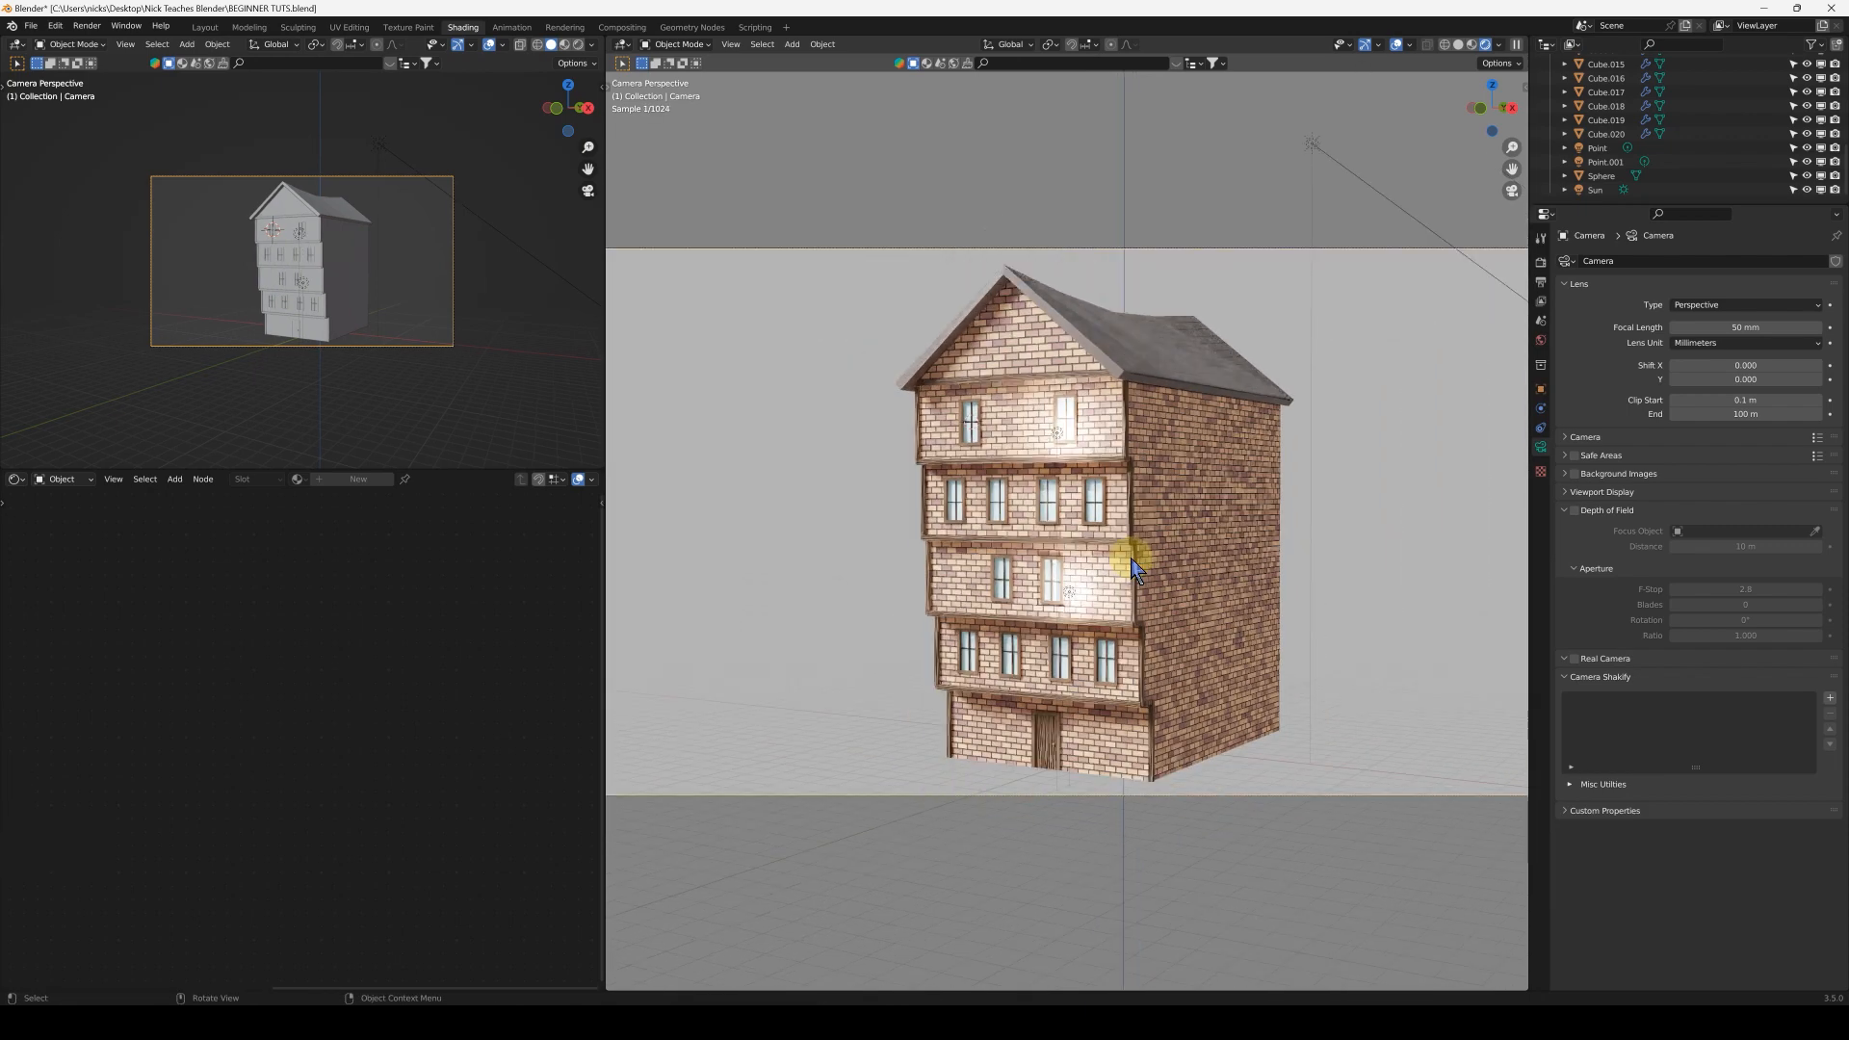
scroll(1135, 568, down, 1)
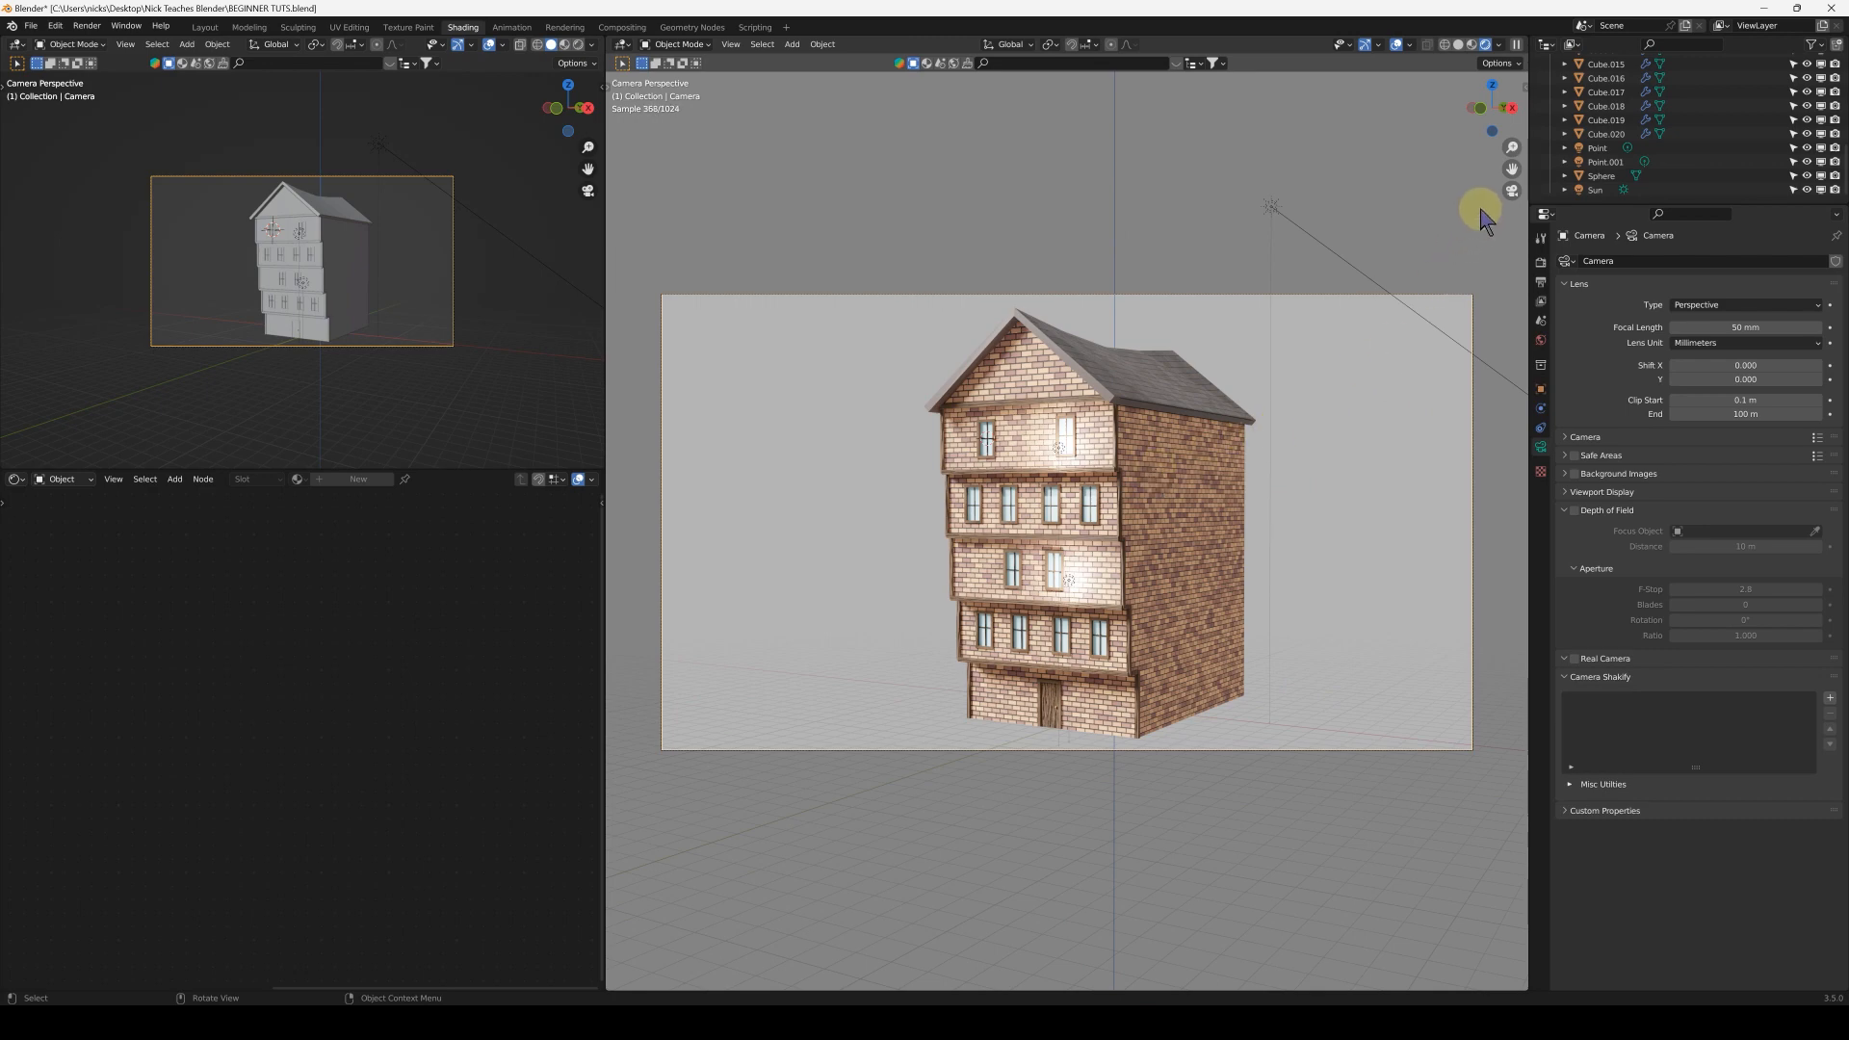
key(shift+grave)
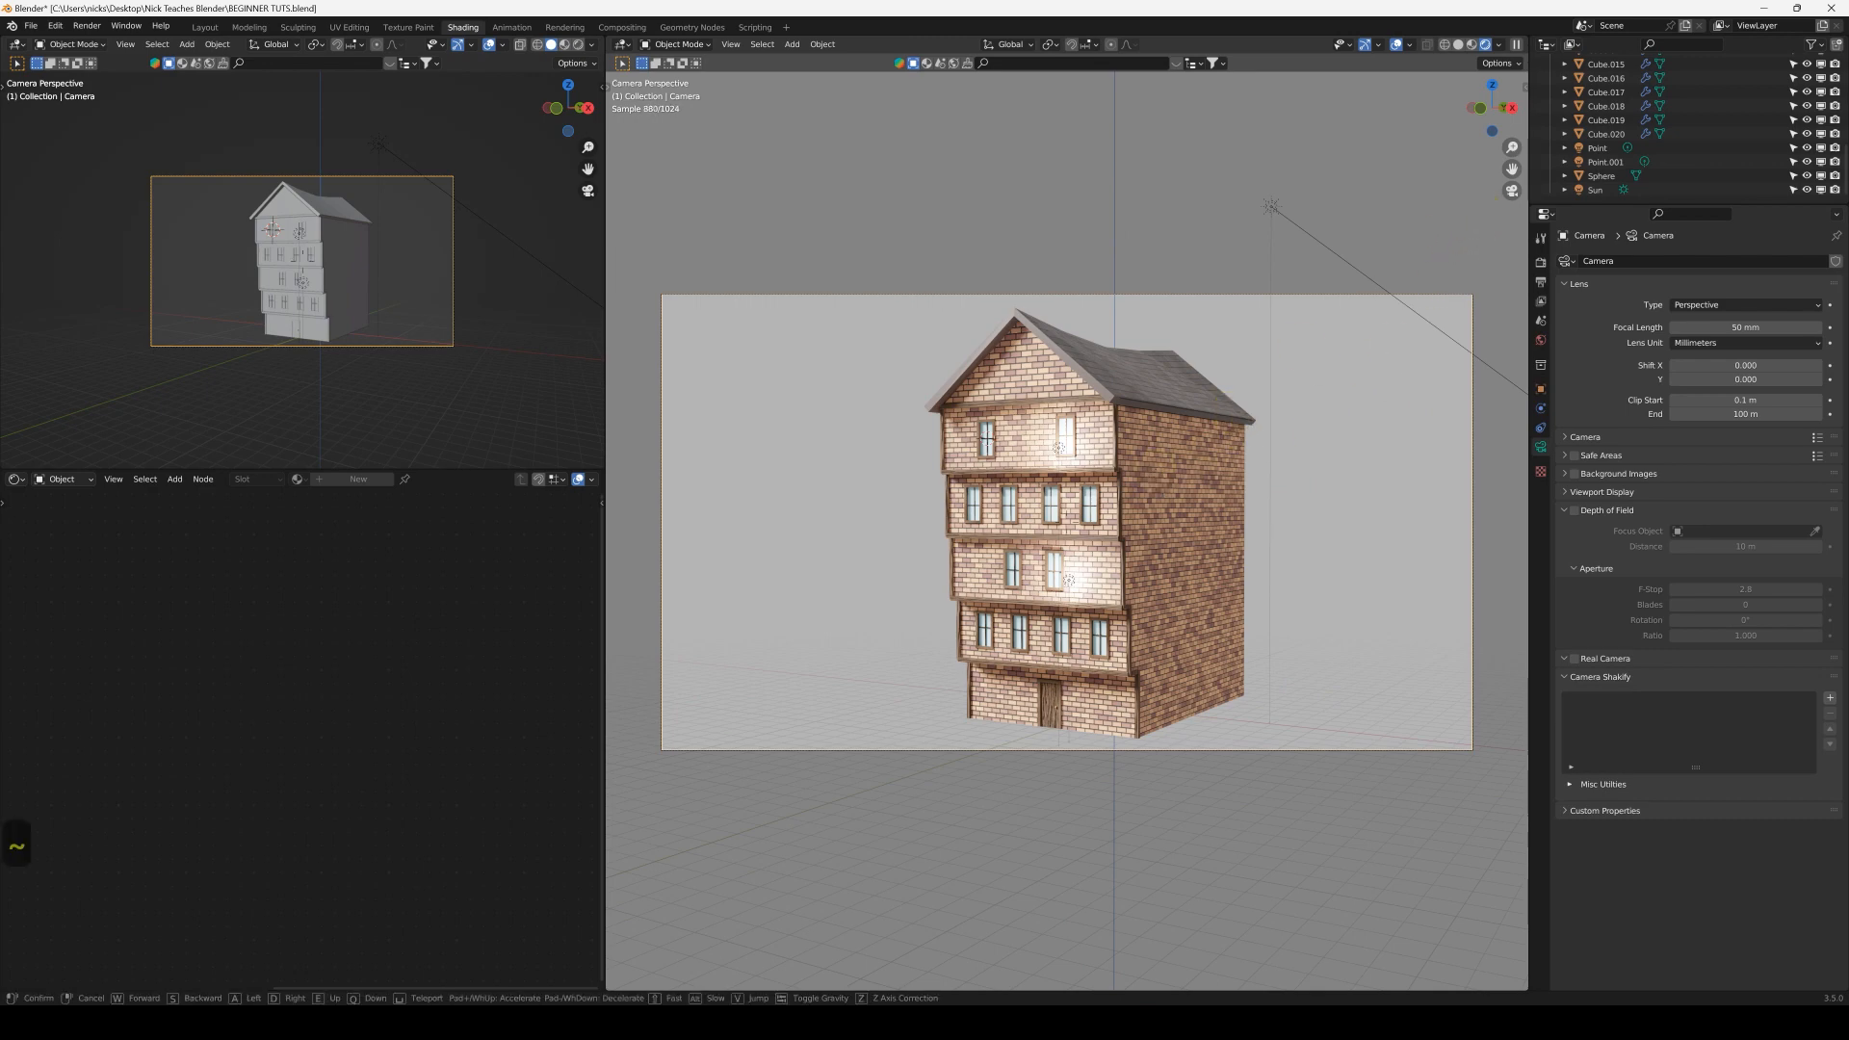
key(s)
key(s)
key(s)
key(s)
key(s)
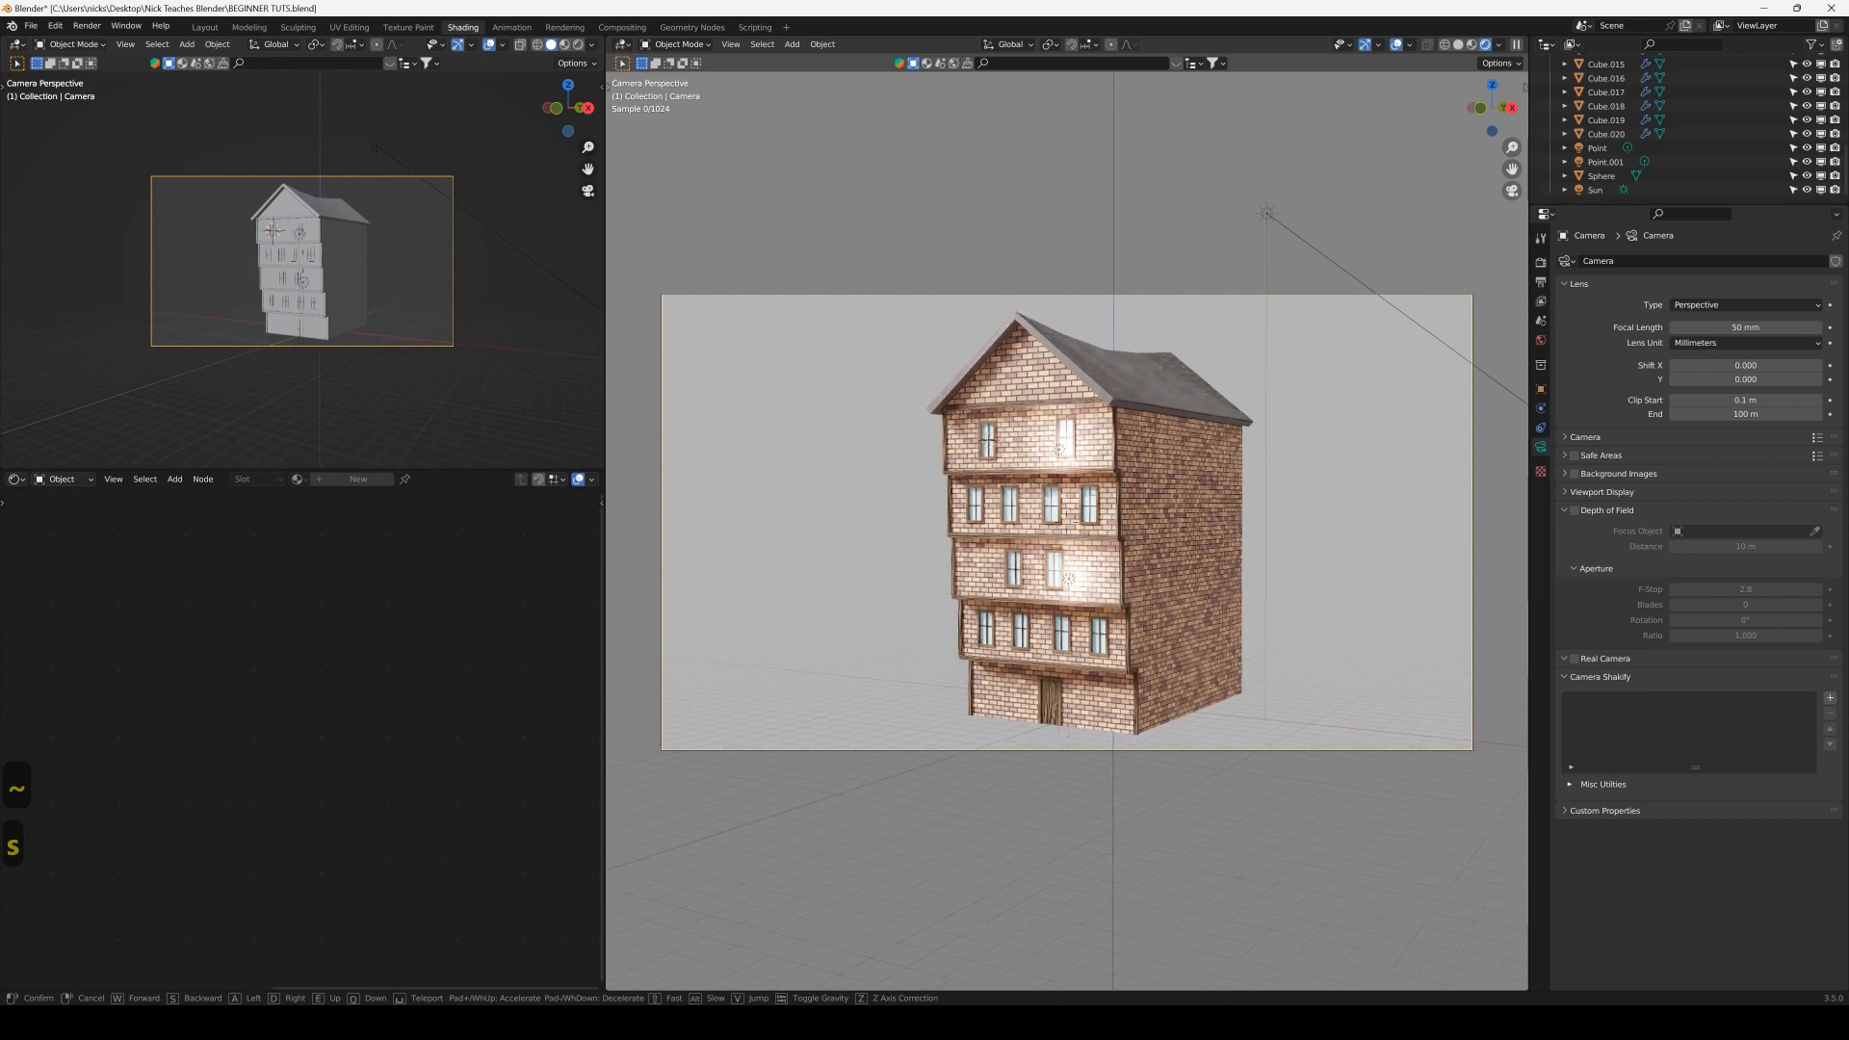
key(s)
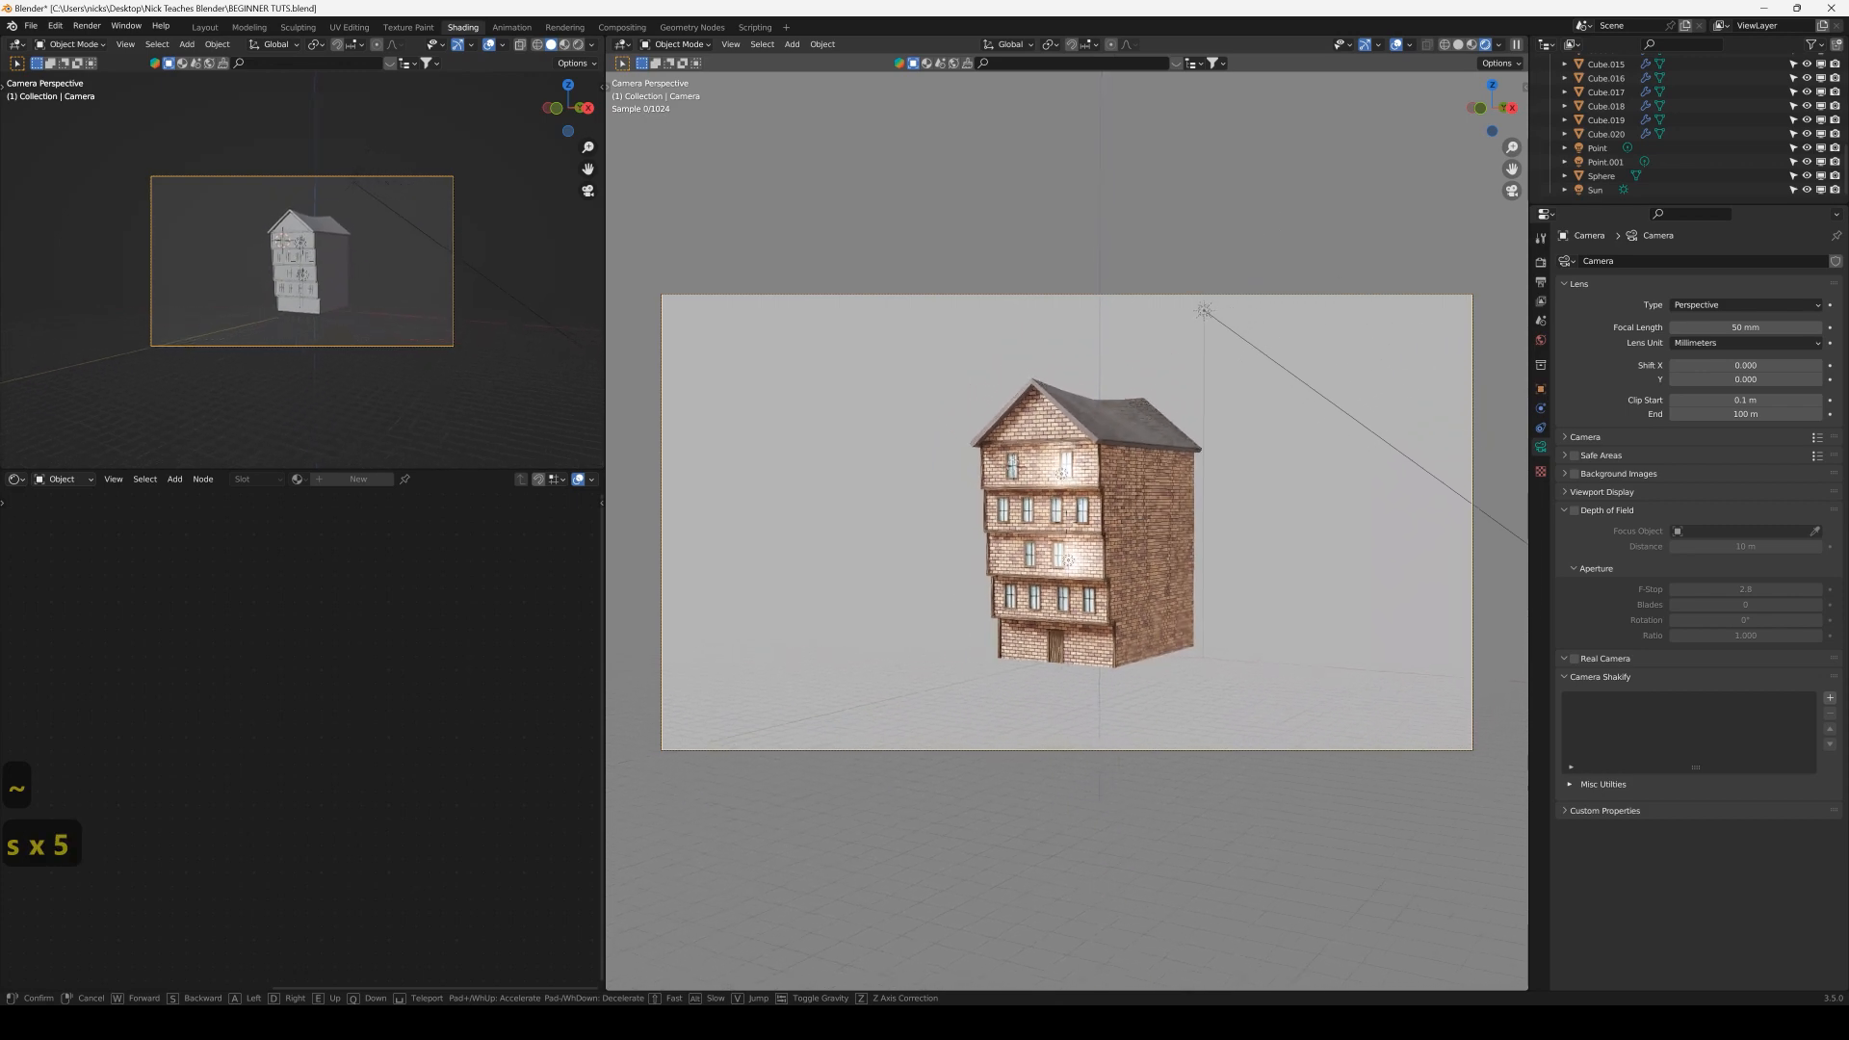
key(s)
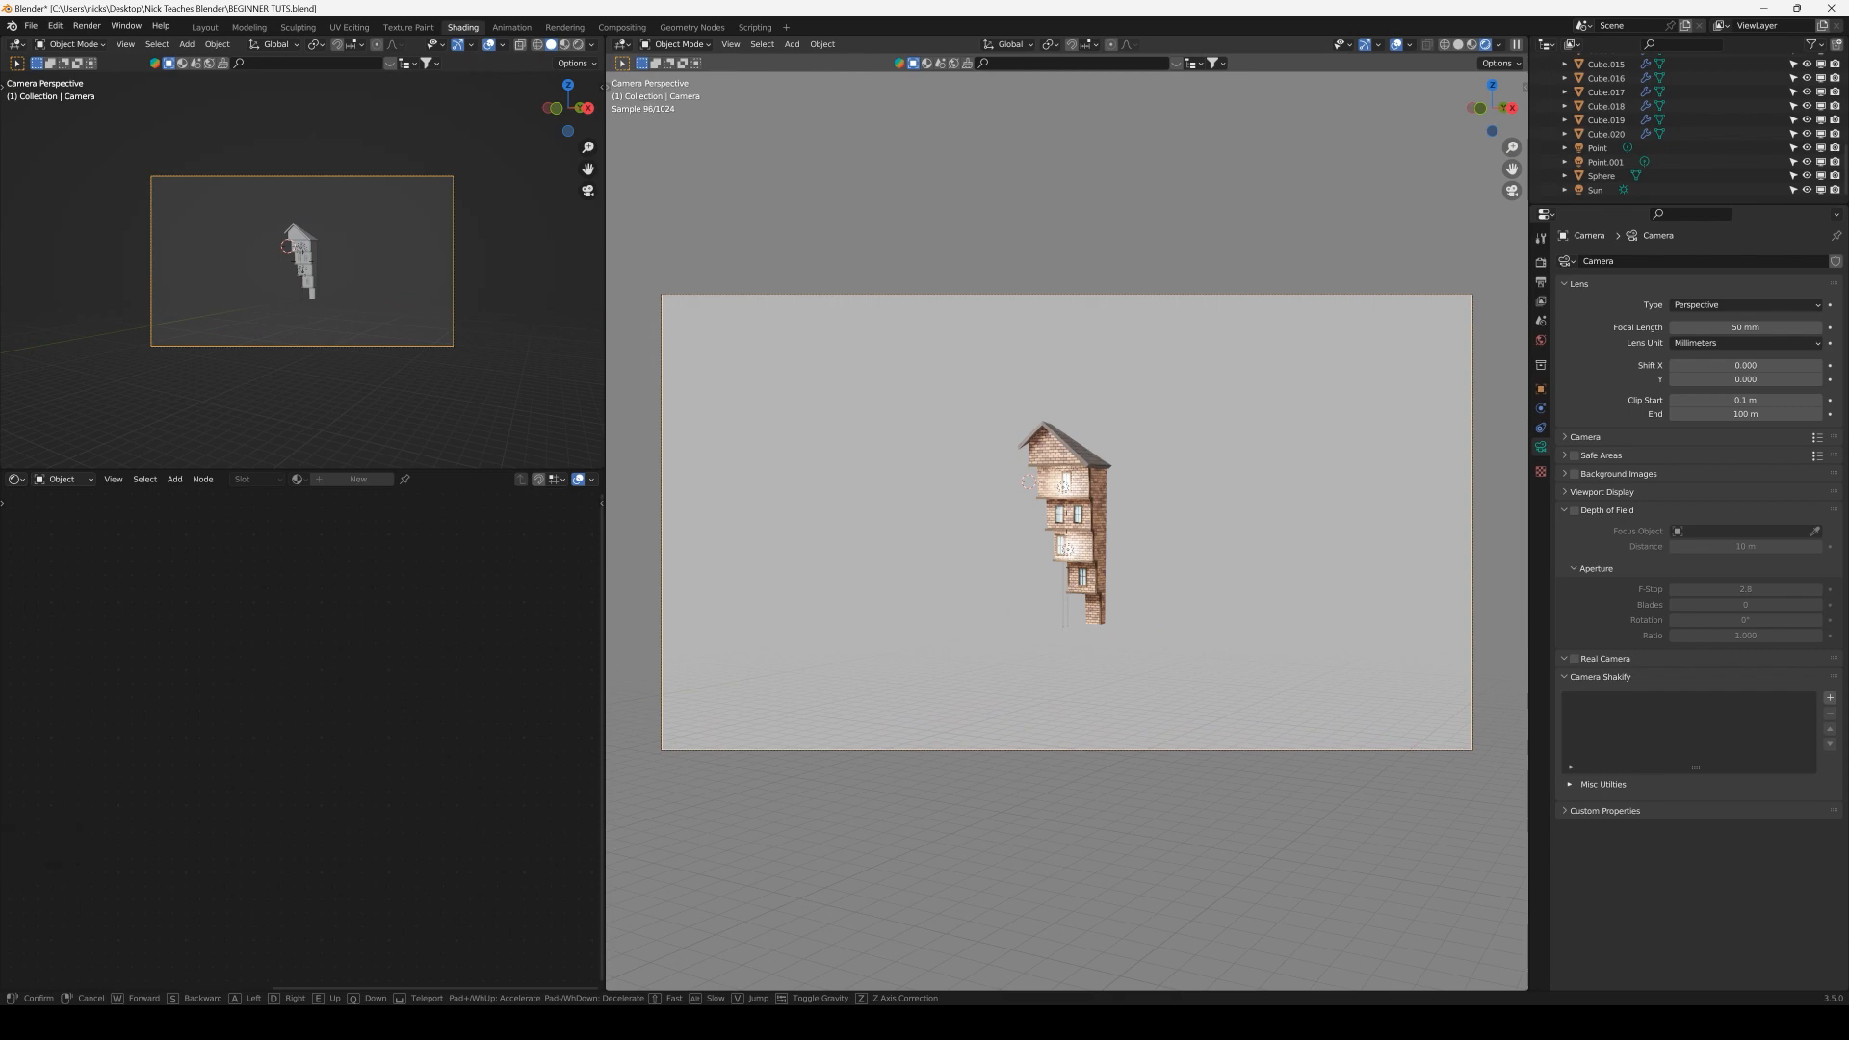
Move the camera forward and back across its clipping distance to demonstrate the building being cut off, and confirm the far position
key(w)
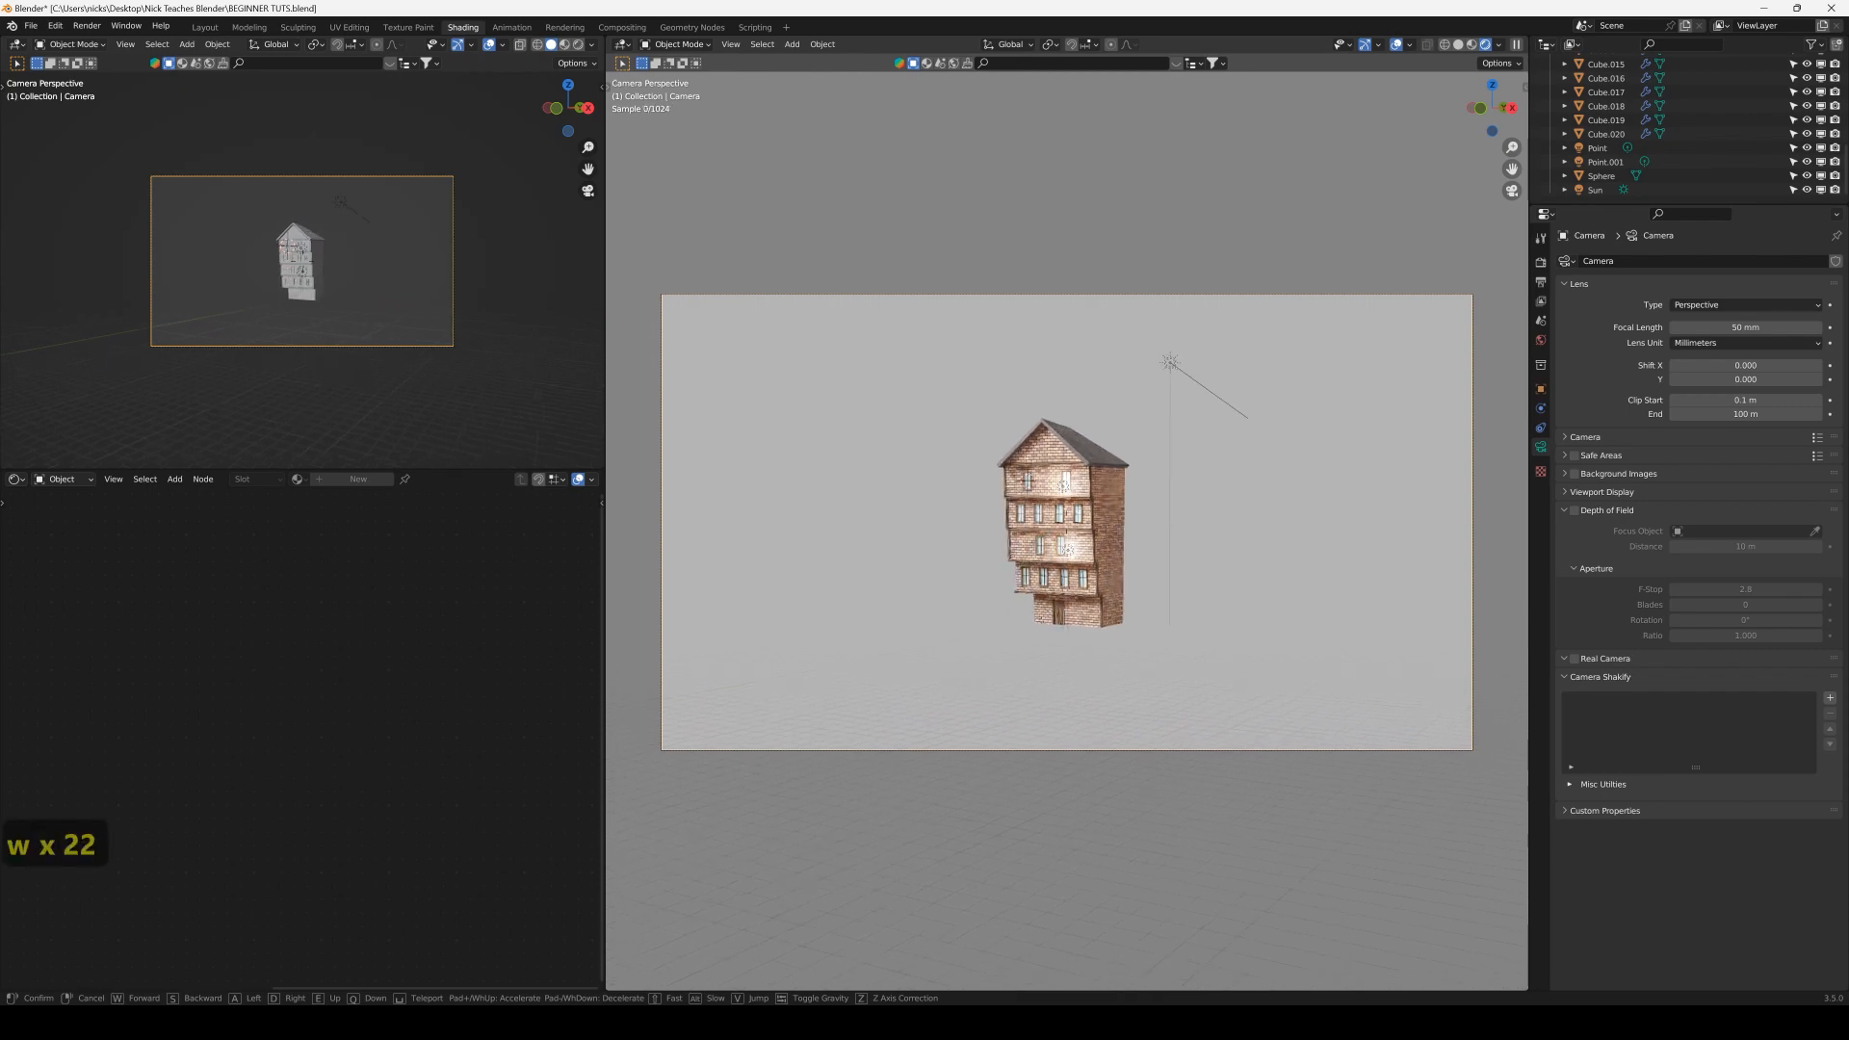
key(w)
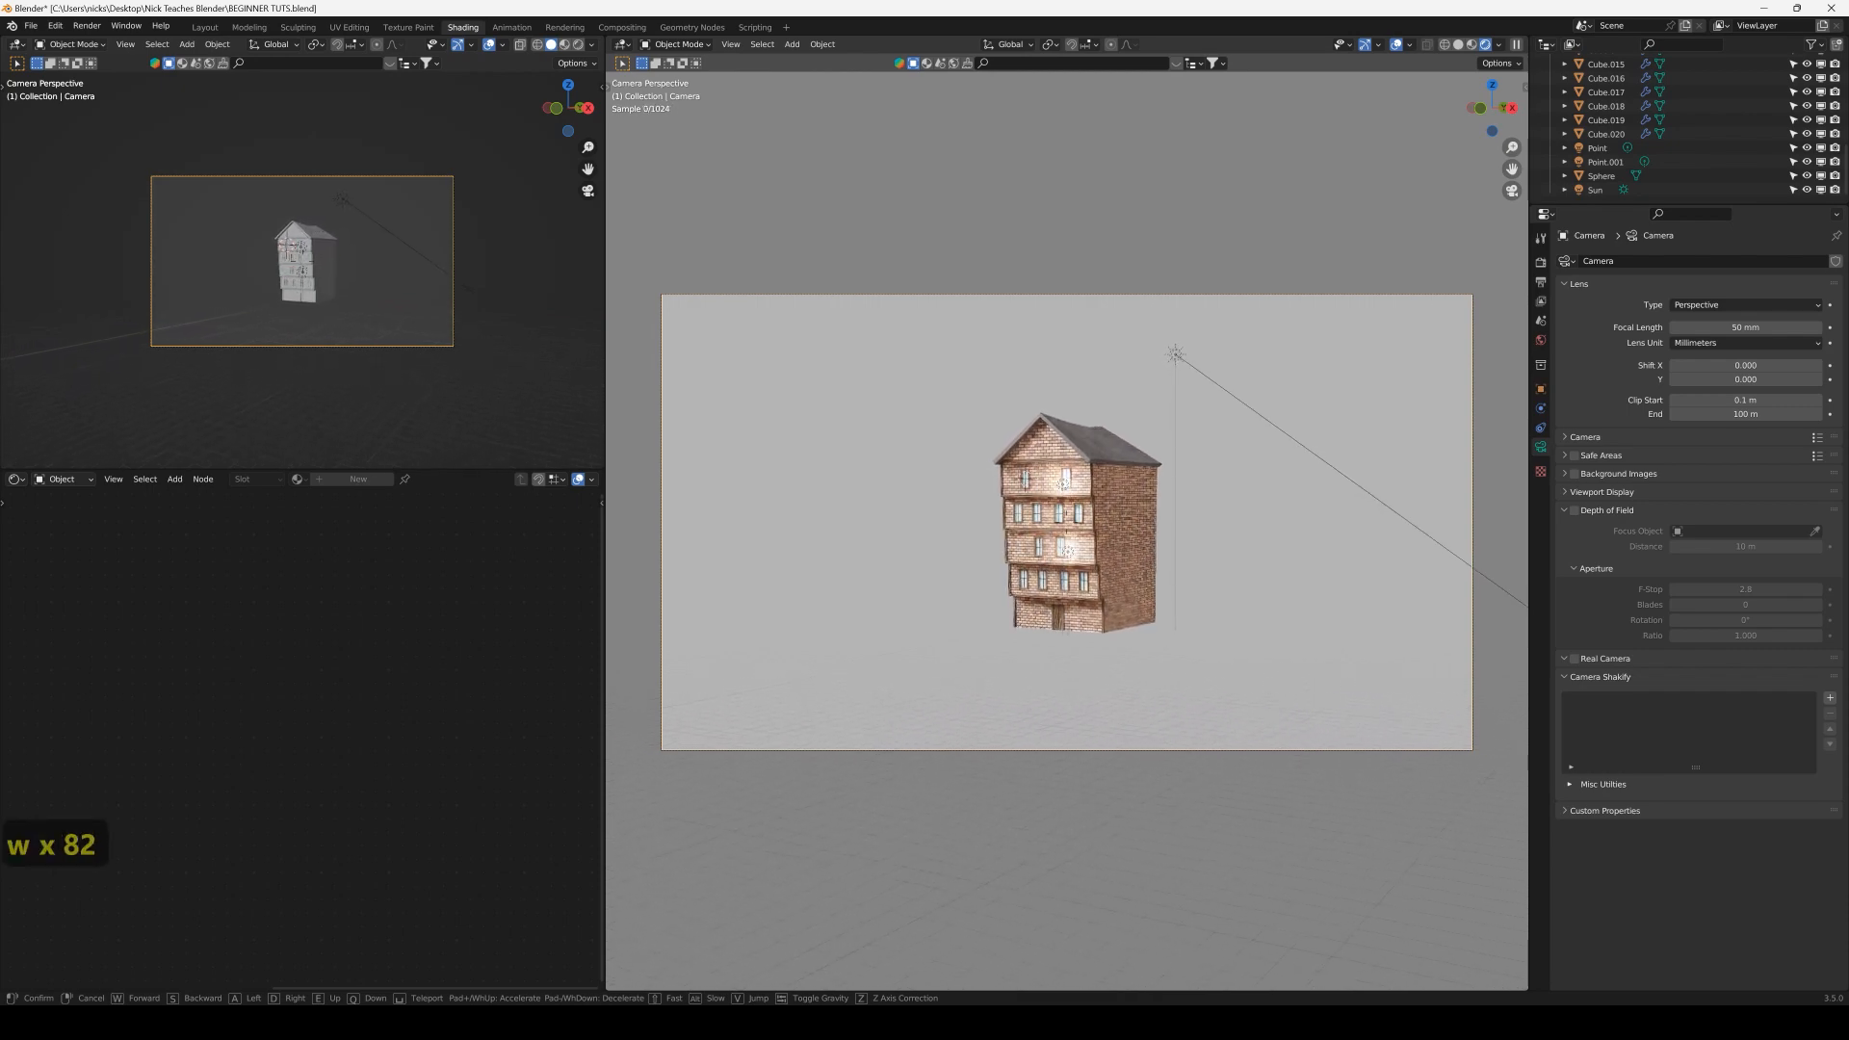
key(w)
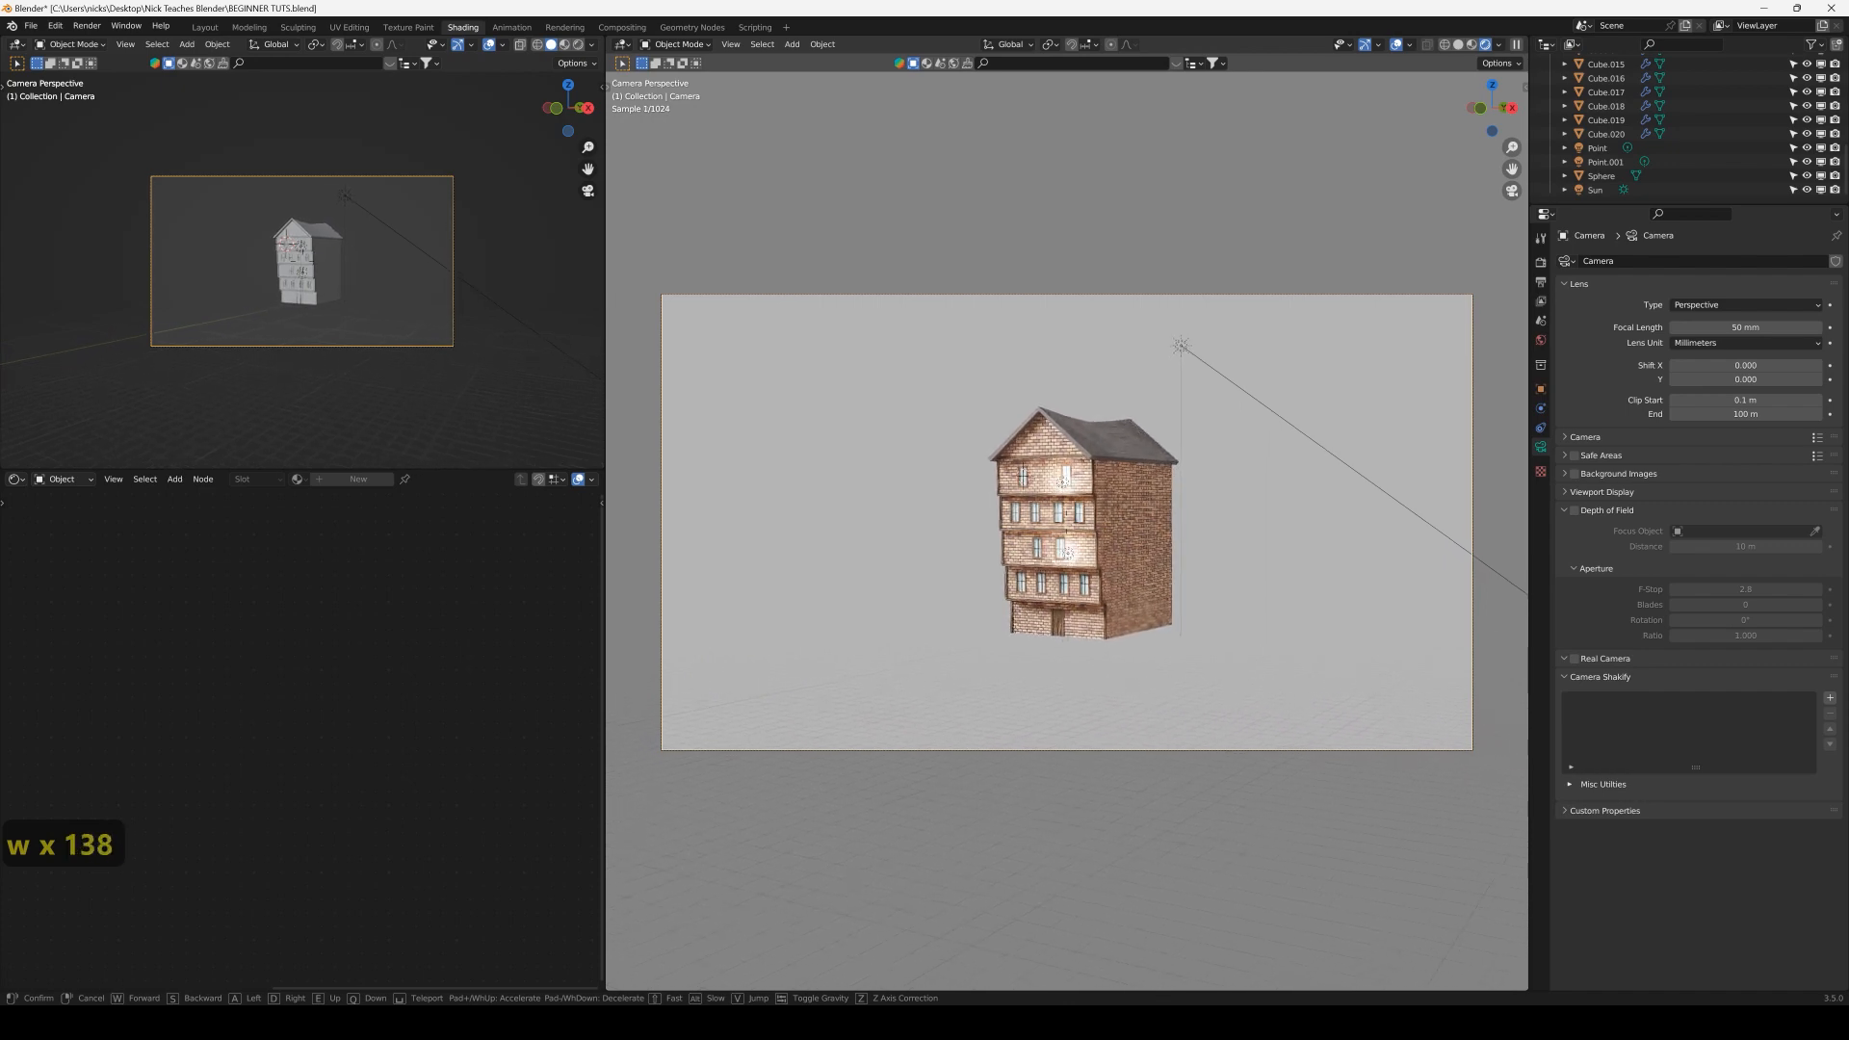
key(s)
key(s)
key(s)
key(s)
key(s)
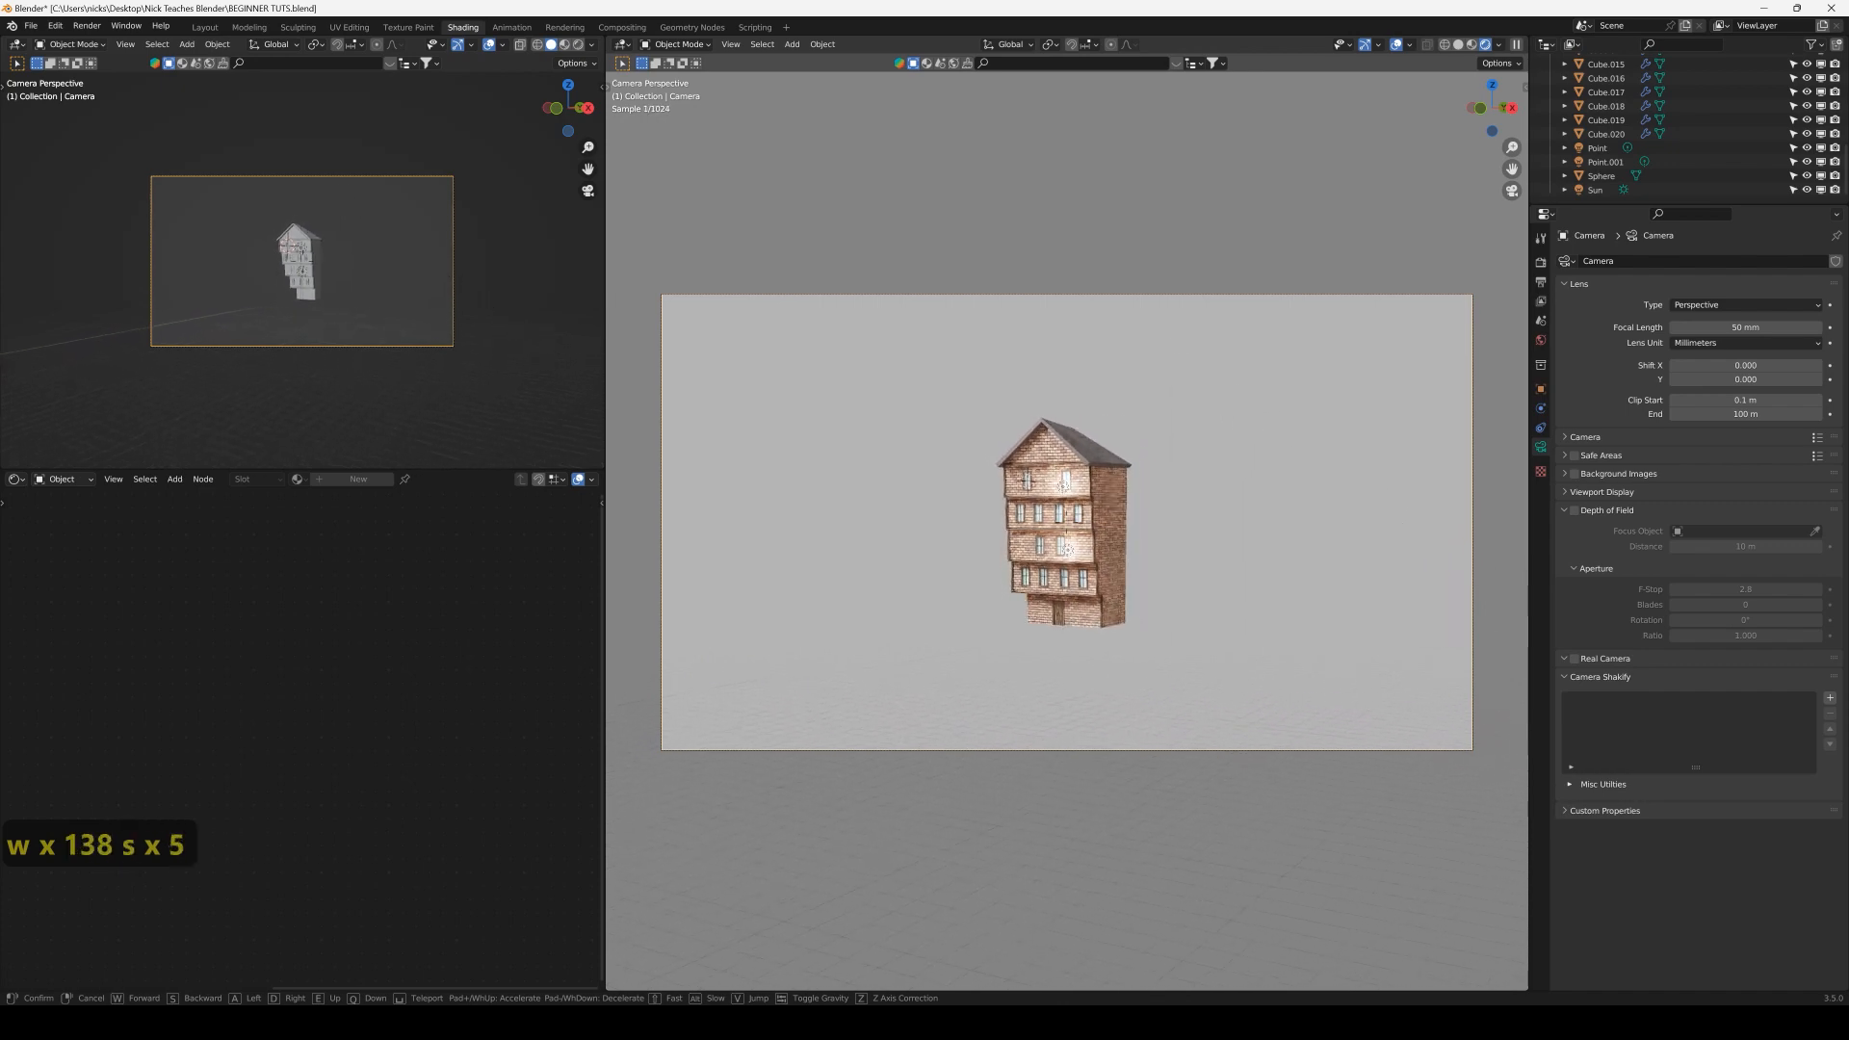
click(1236, 413)
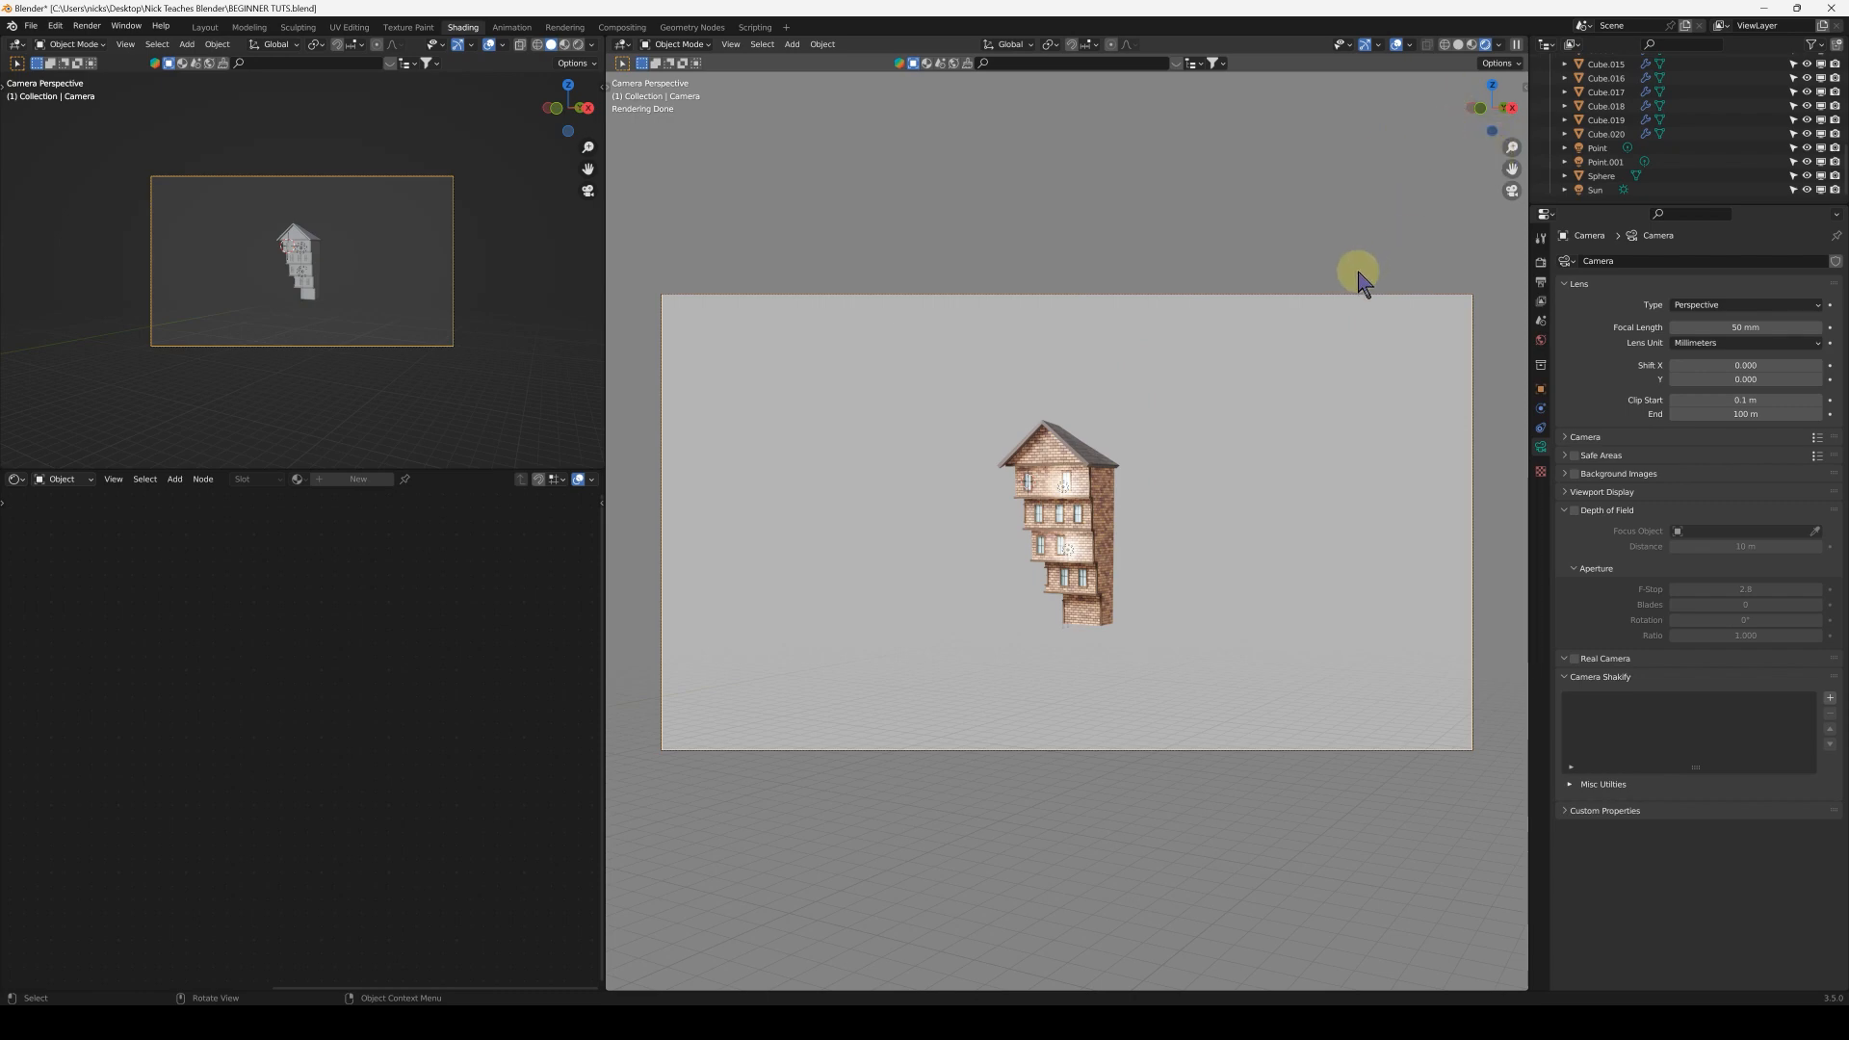
Show the camera's transform values and set the camera's clip end to 500 m
key(n)
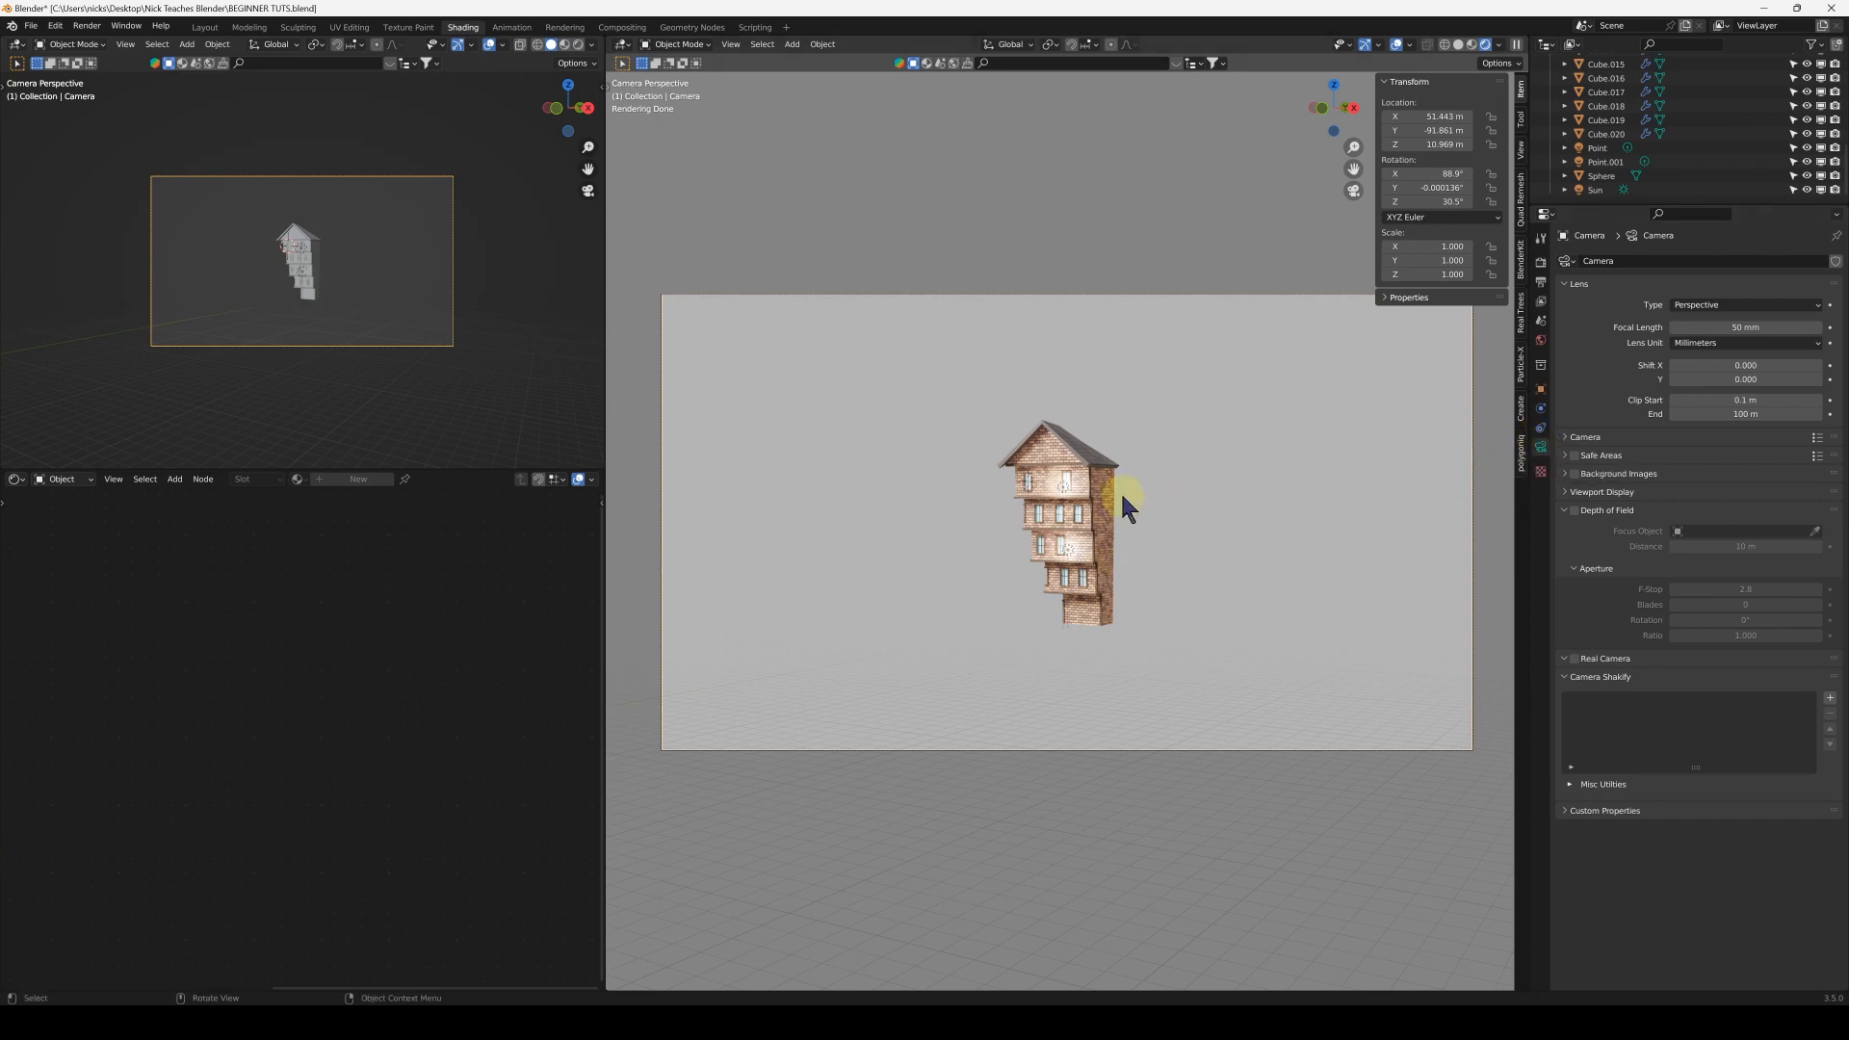
scroll(1623, 144, up, 5)
scroll(1622, 120, up, 3)
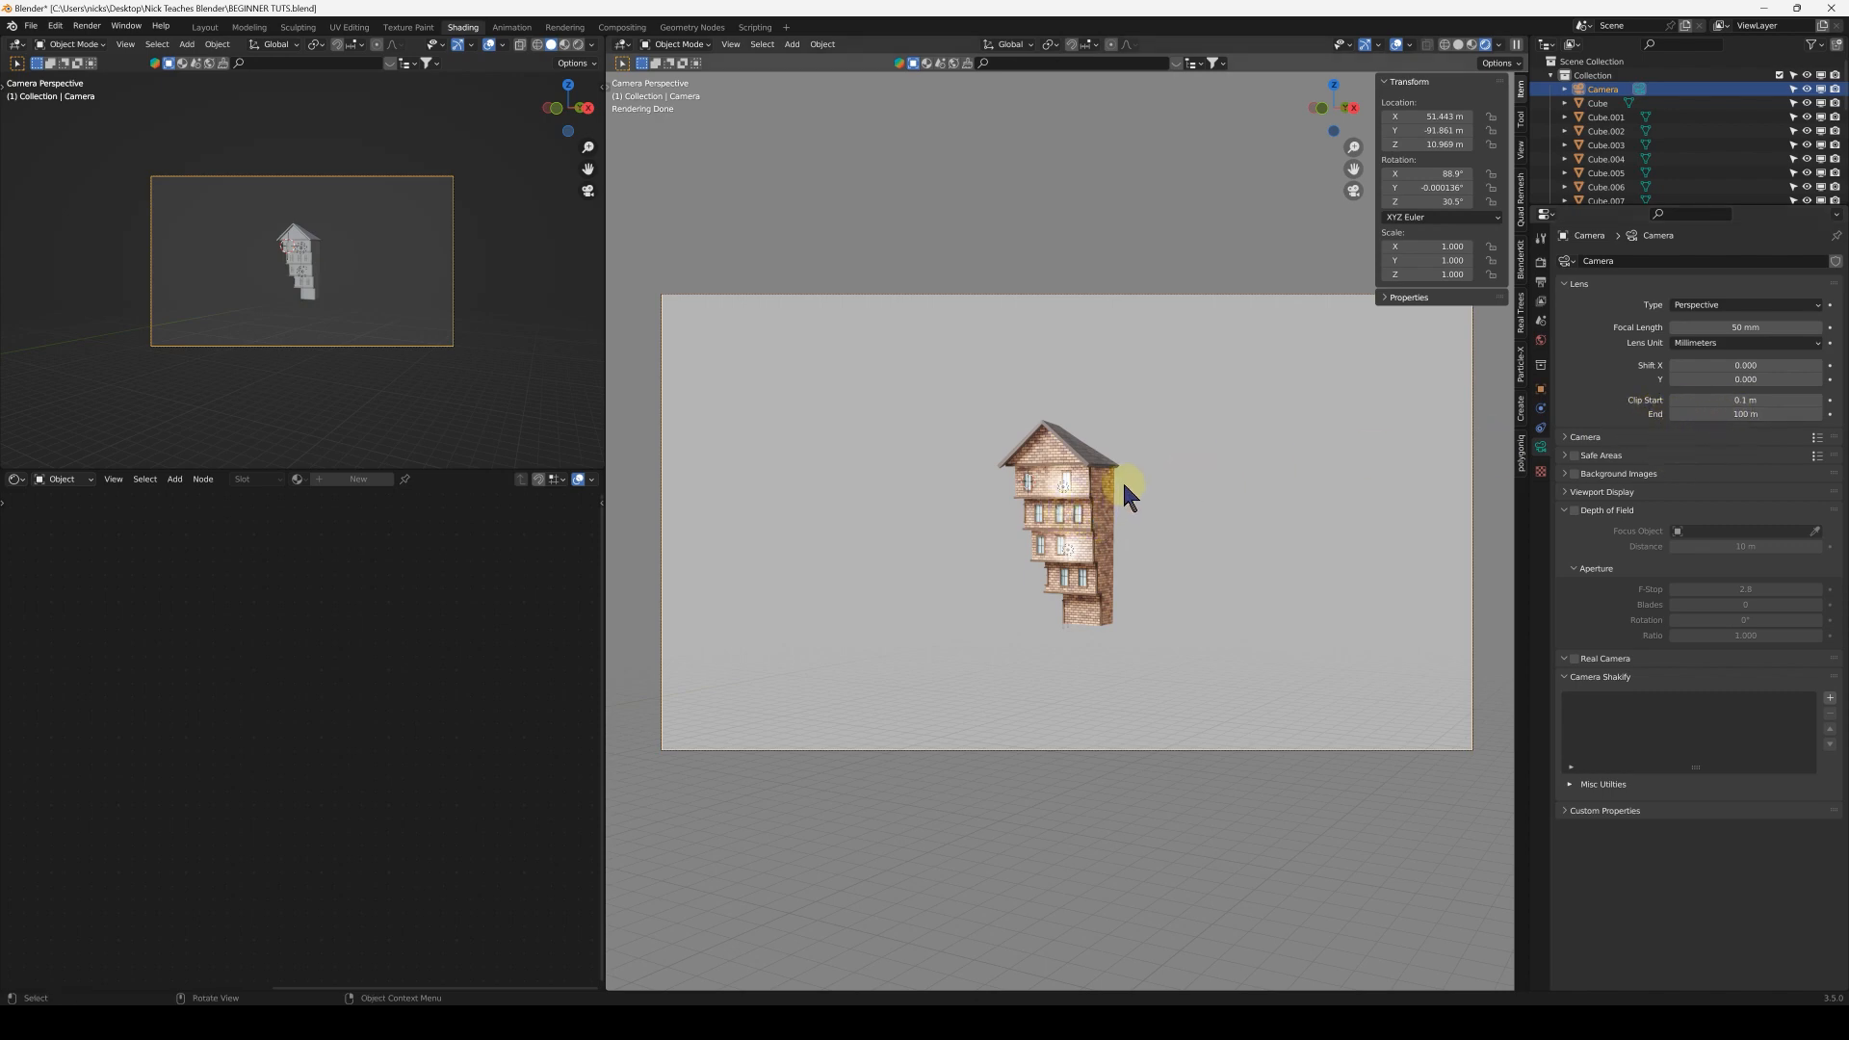
click(1728, 414)
text(500)
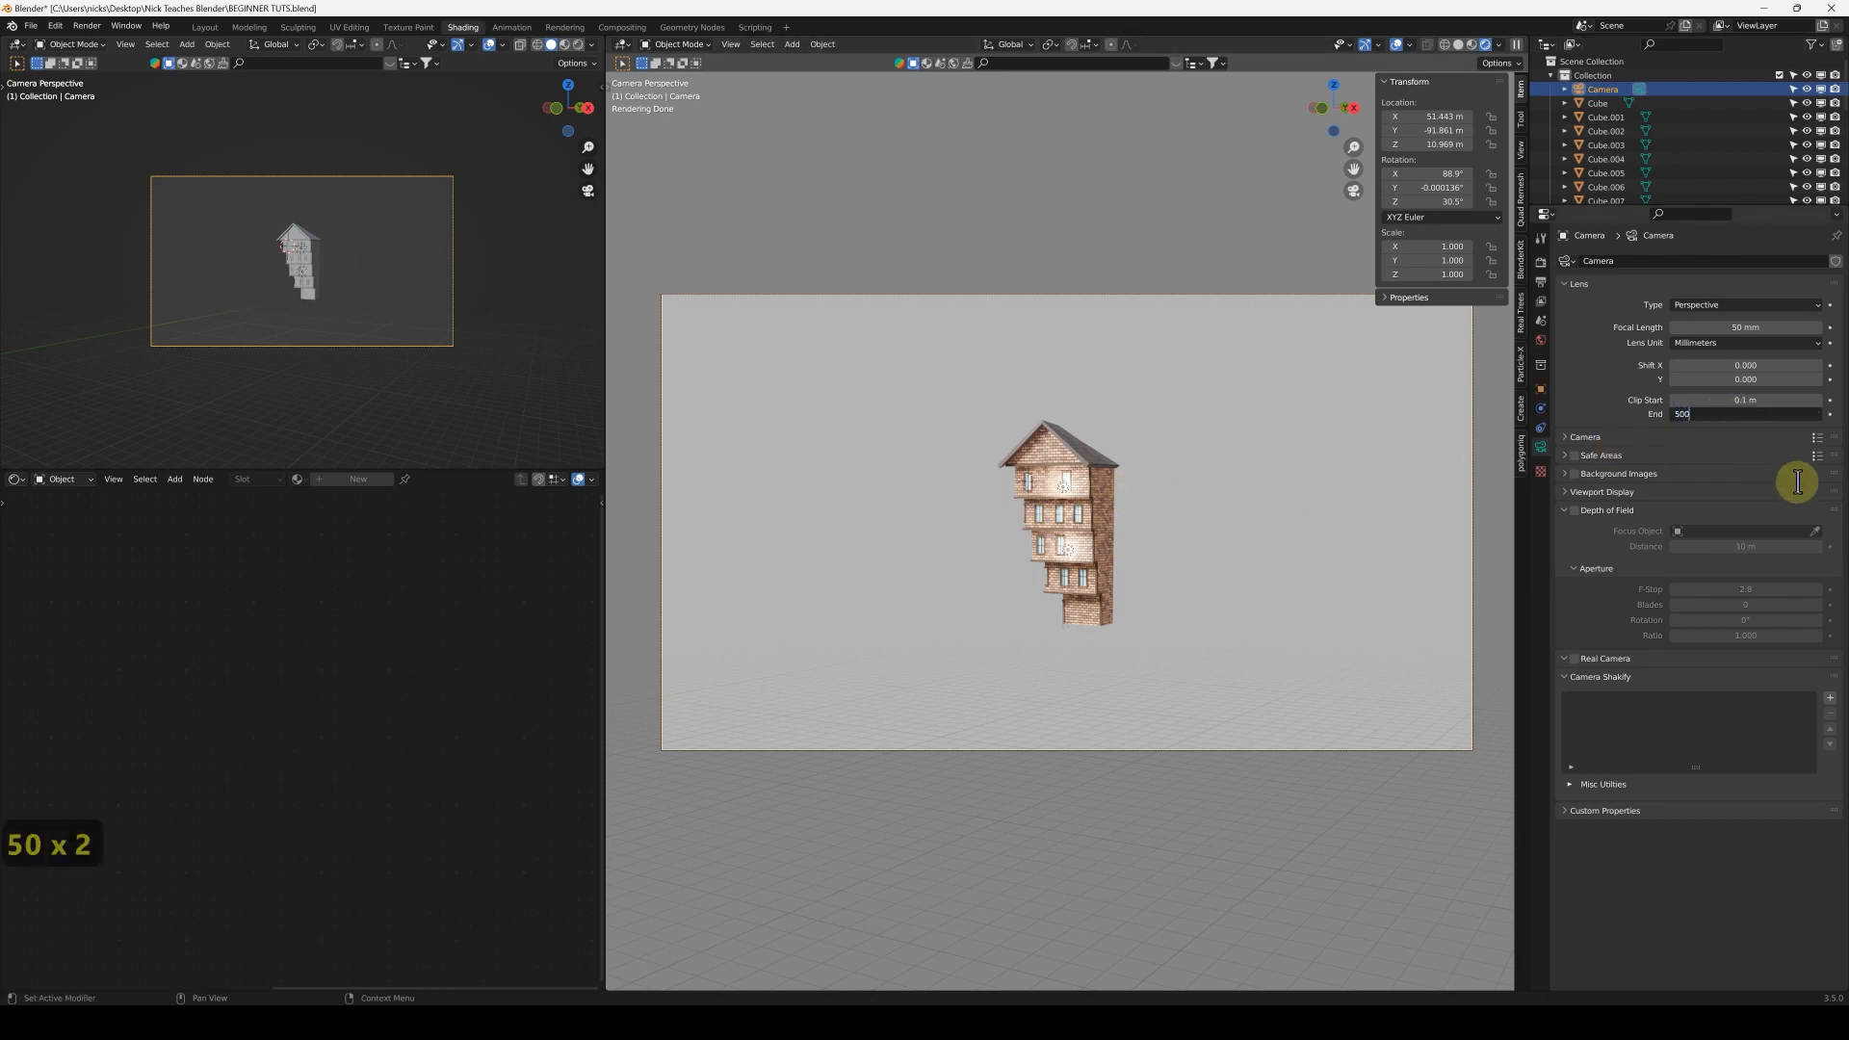
key(Return)
Fly the camera farther back to test the extended clipping range, and bring it forward close to the building
key(shift+grave)
key(s)
key(s)
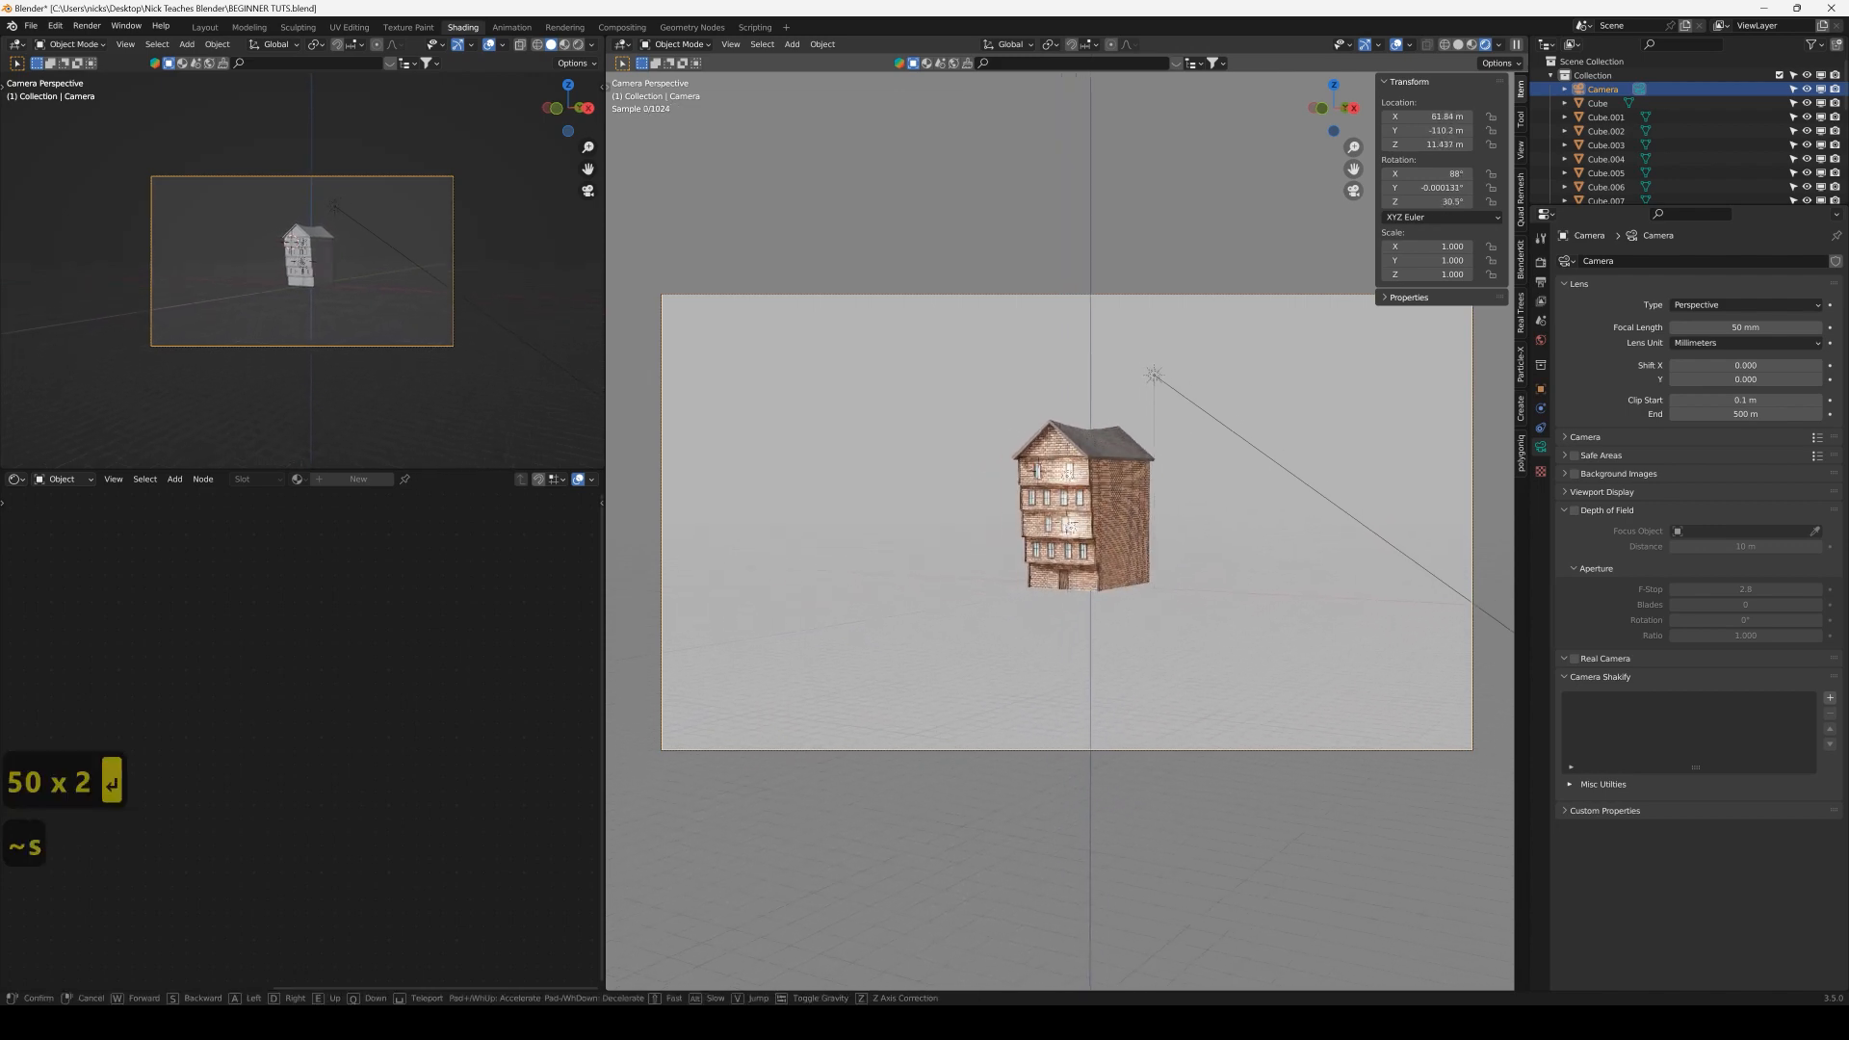
key(w)
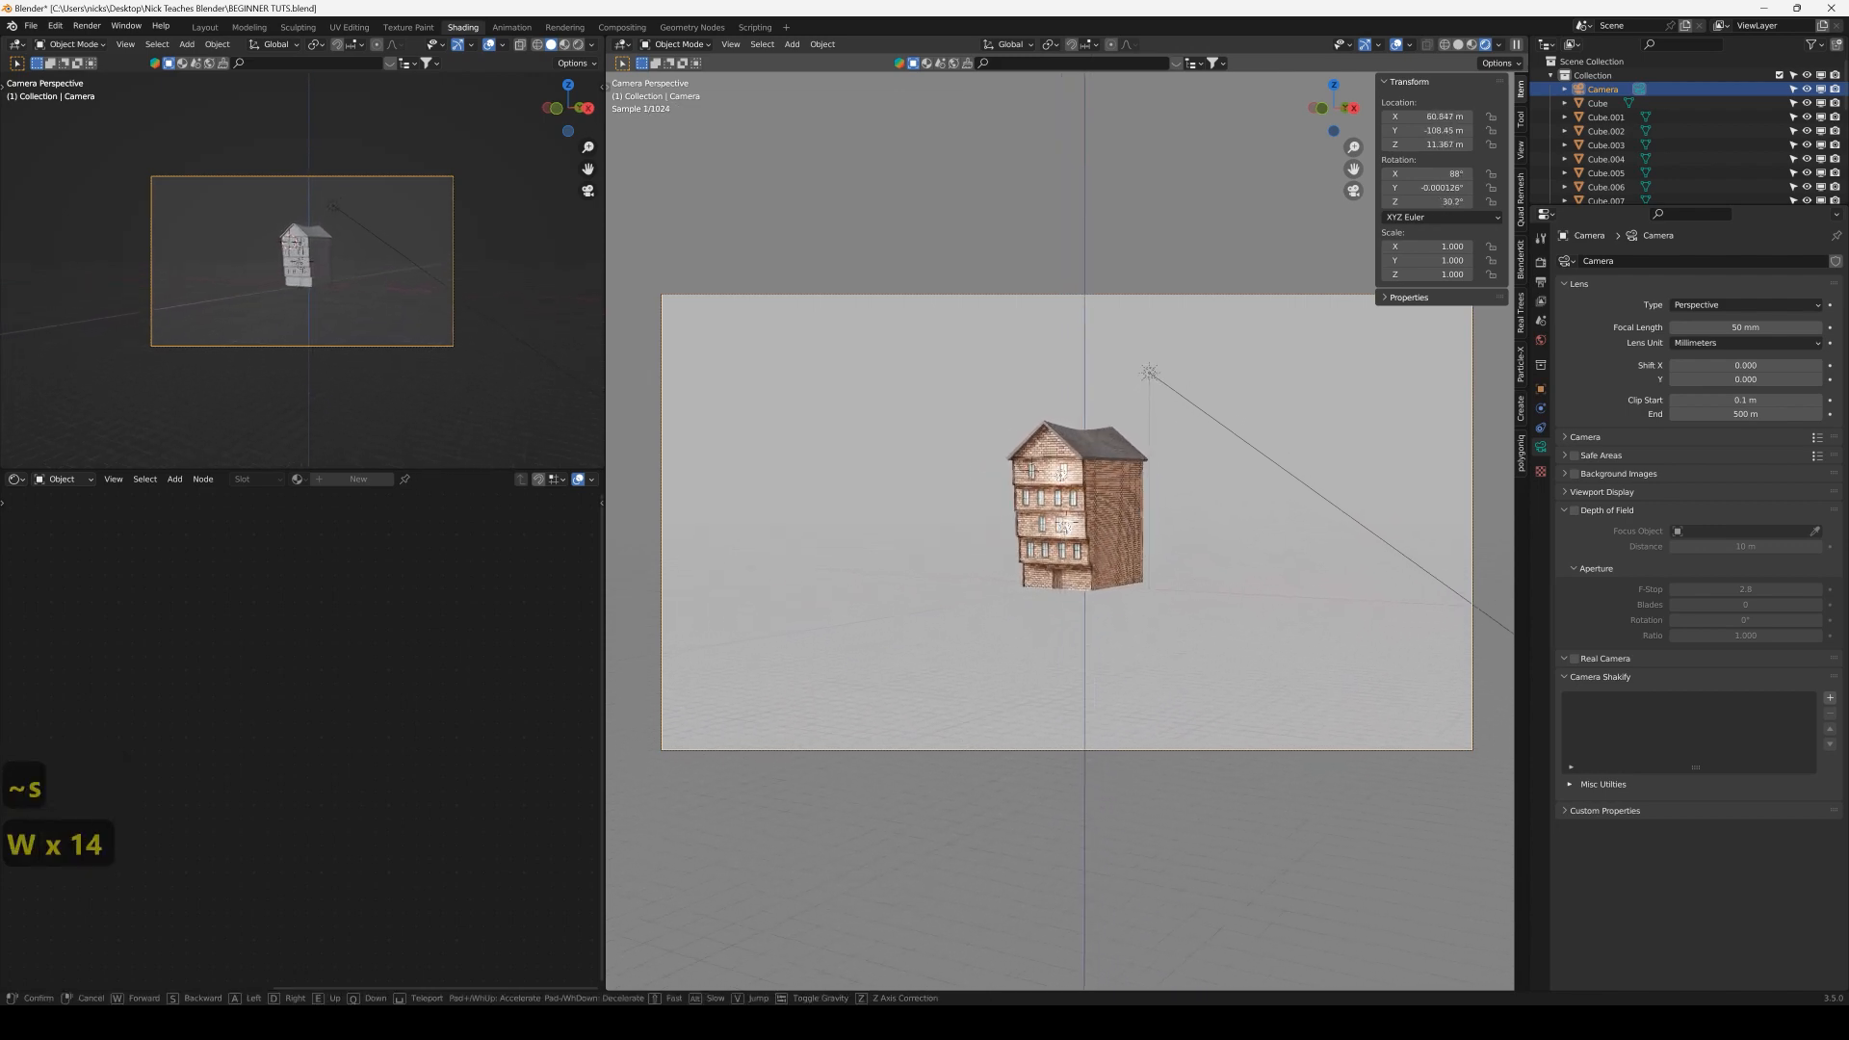
key(w)
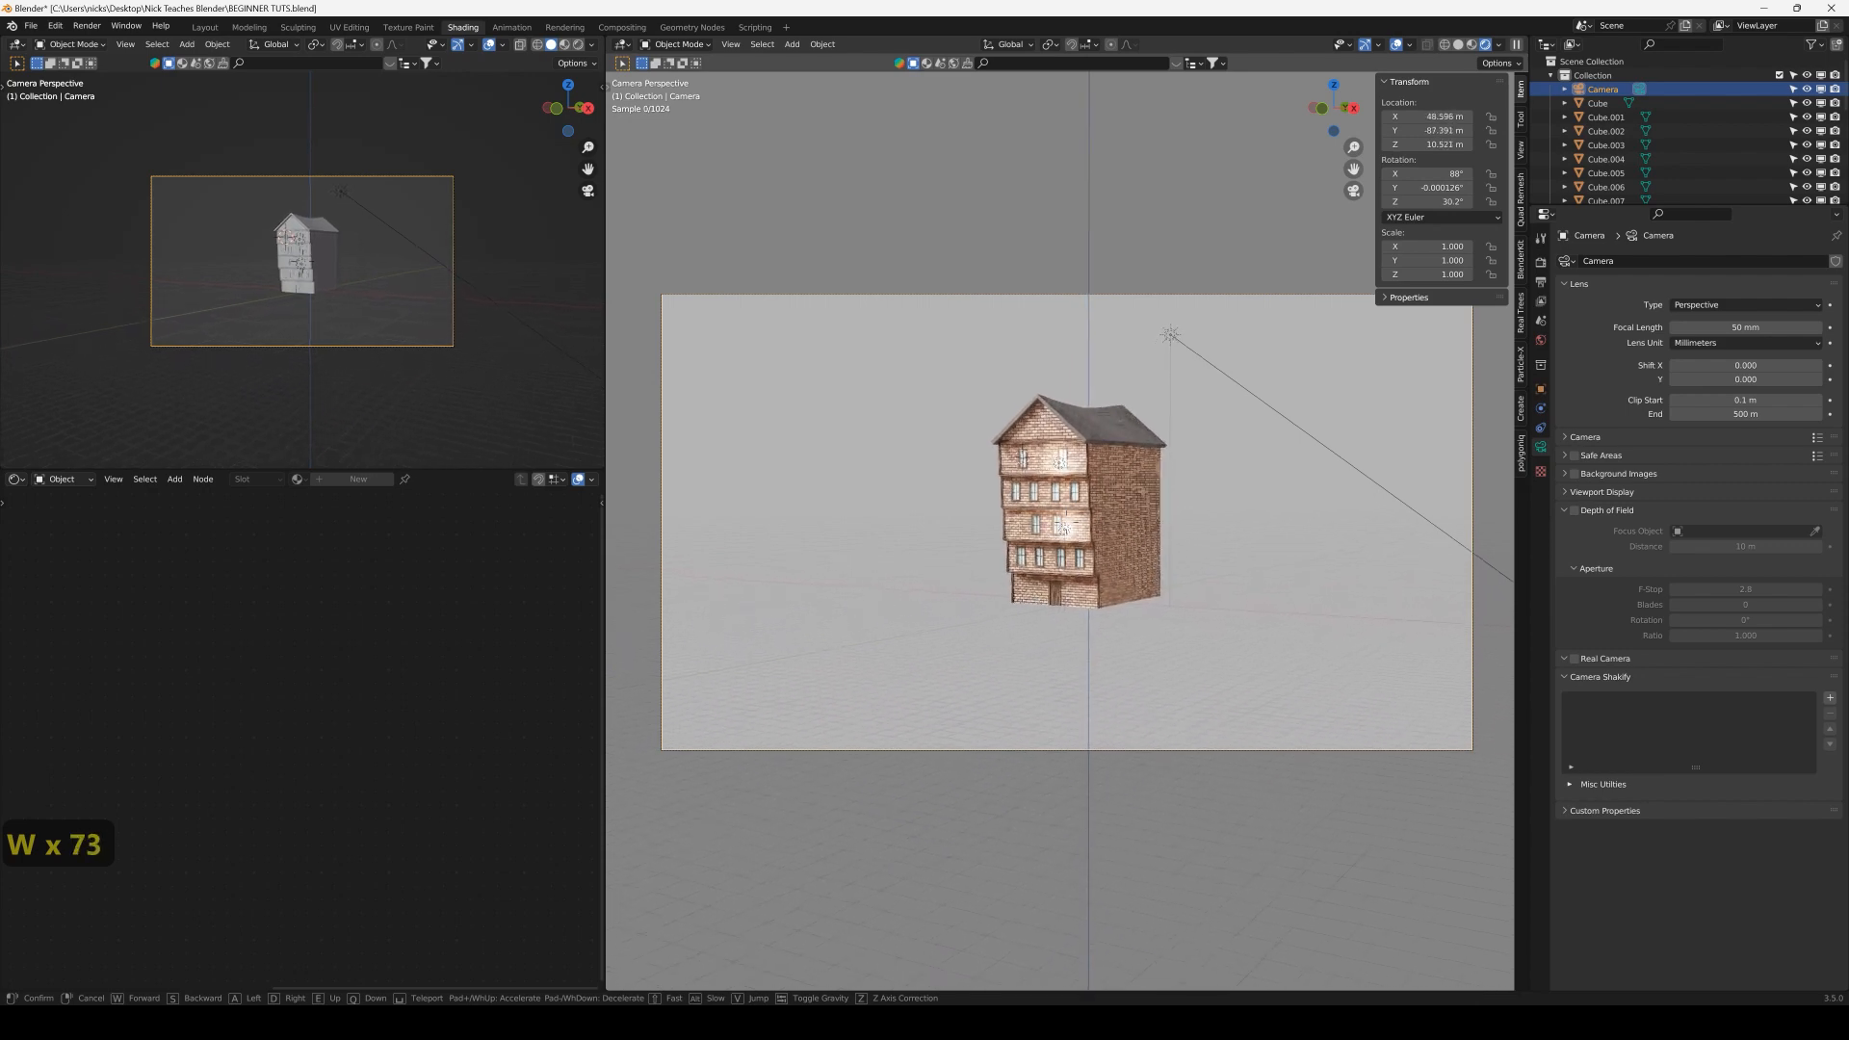
key(w)
key(w)
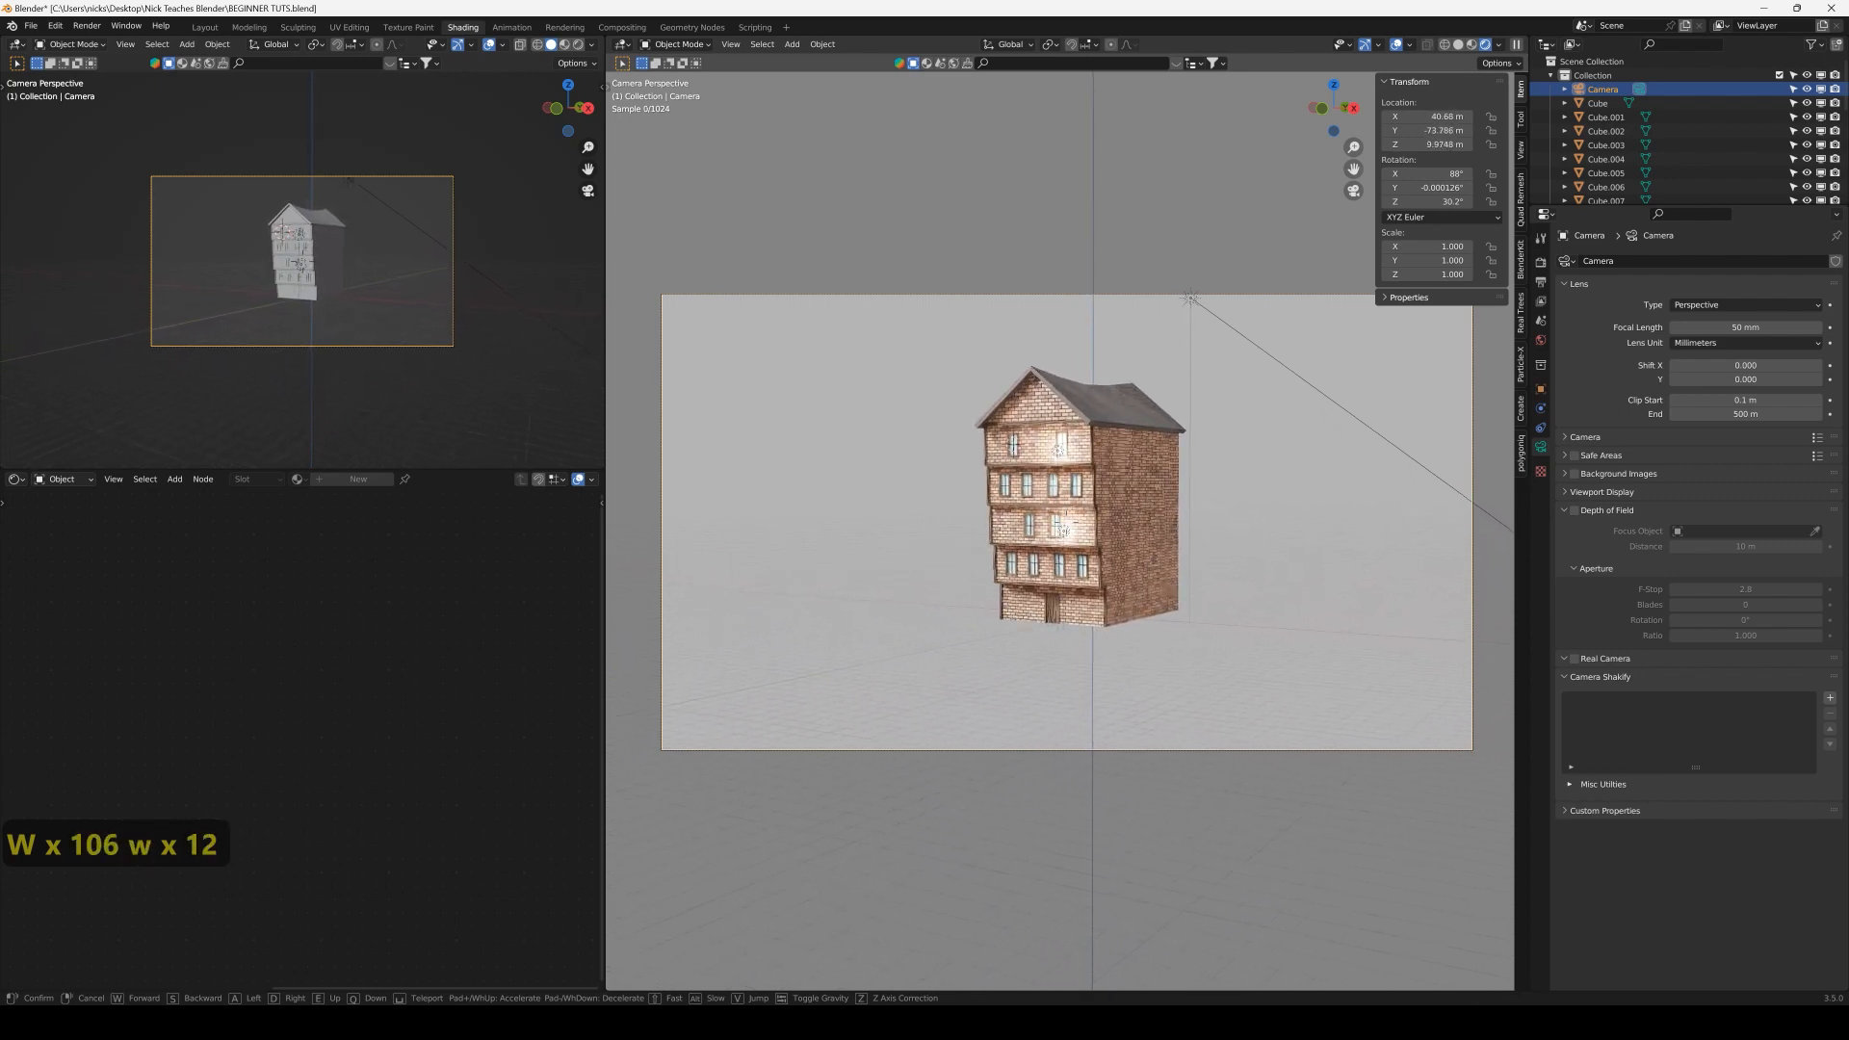
key(w)
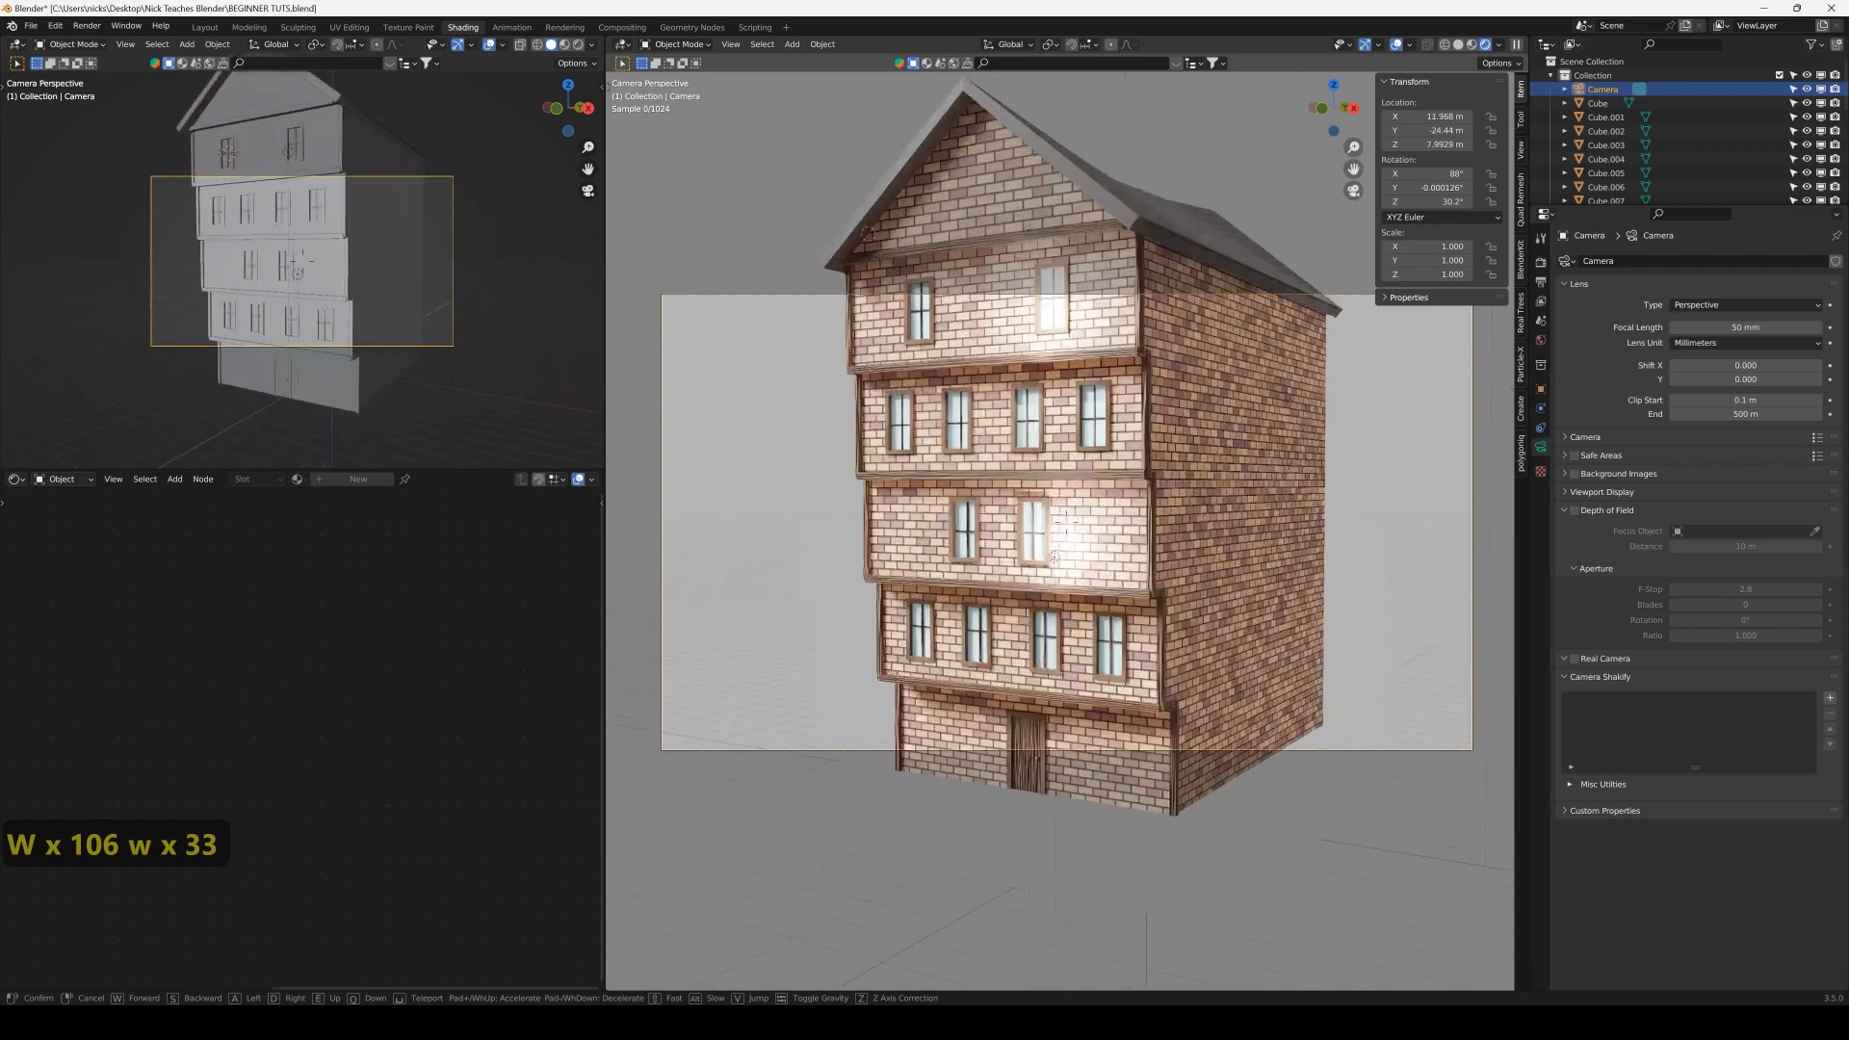
Pull the camera back and adjust its distance so the whole building fills the frame from a corner angle, and confirm the position
key(s)
key(s)
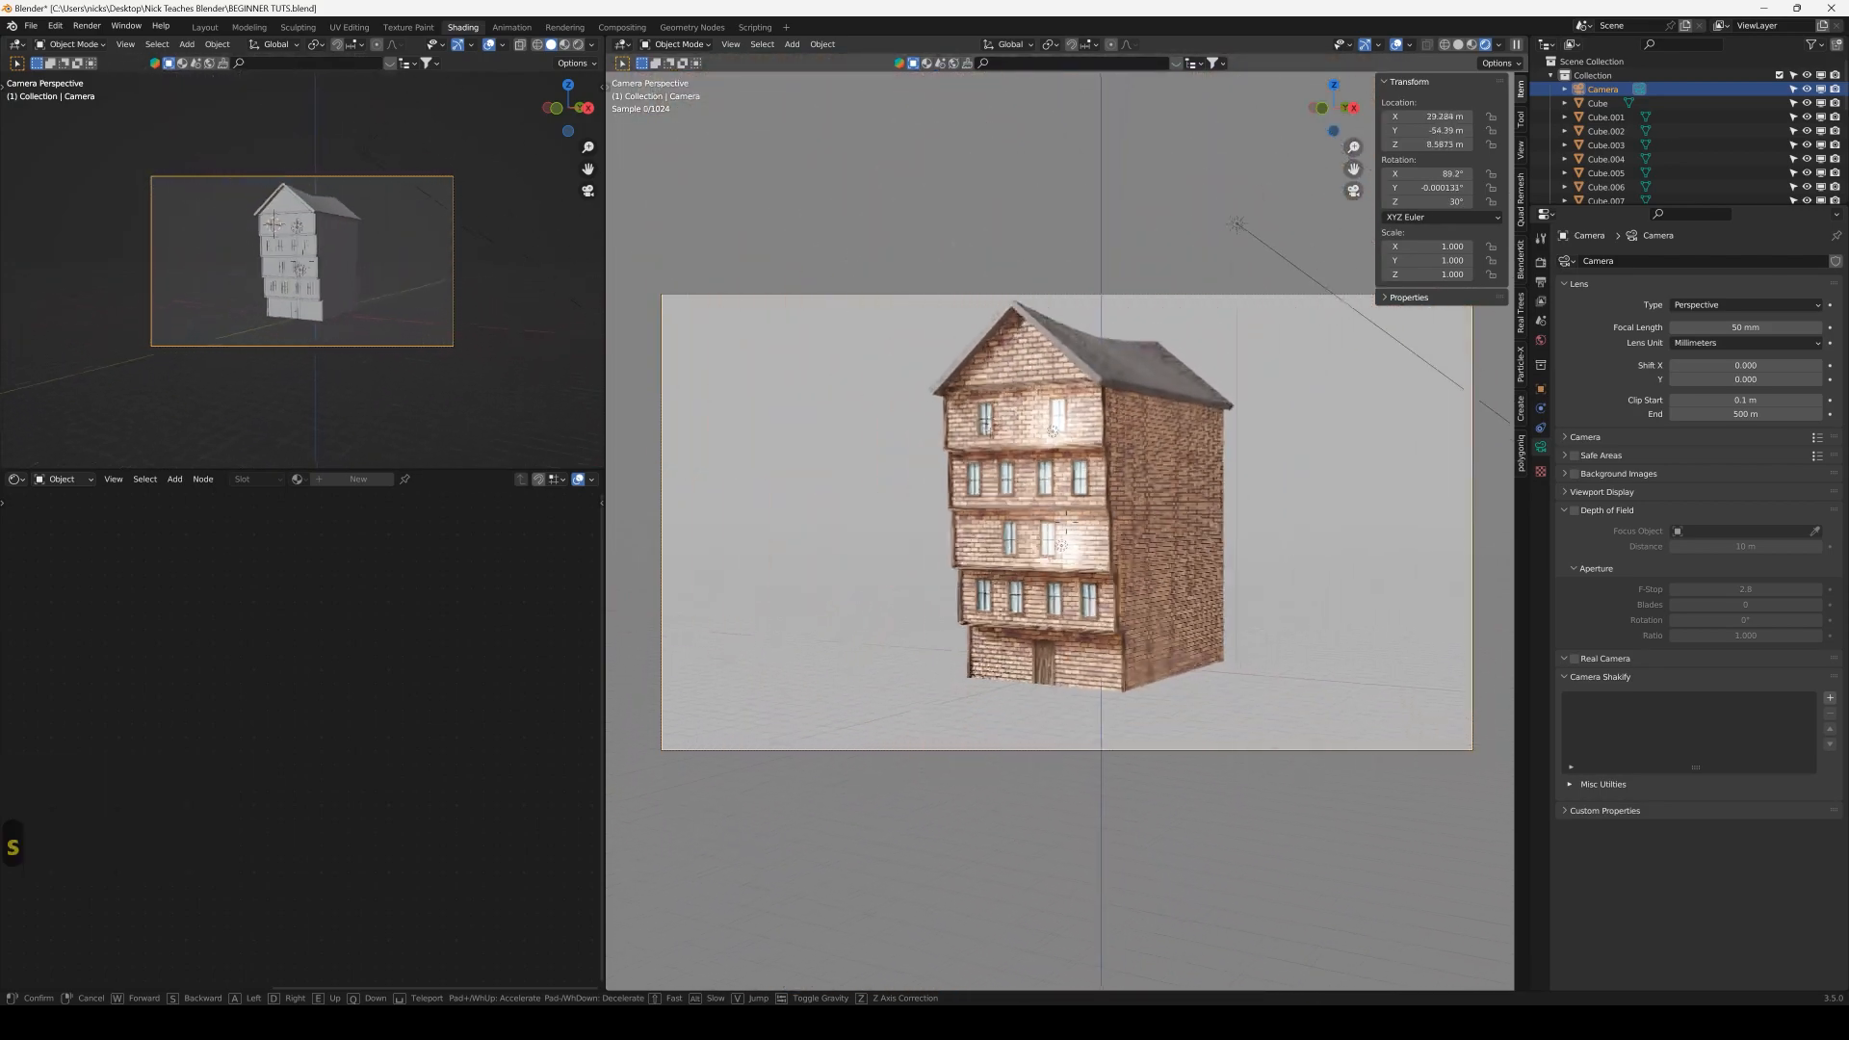
key(w)
key(w)
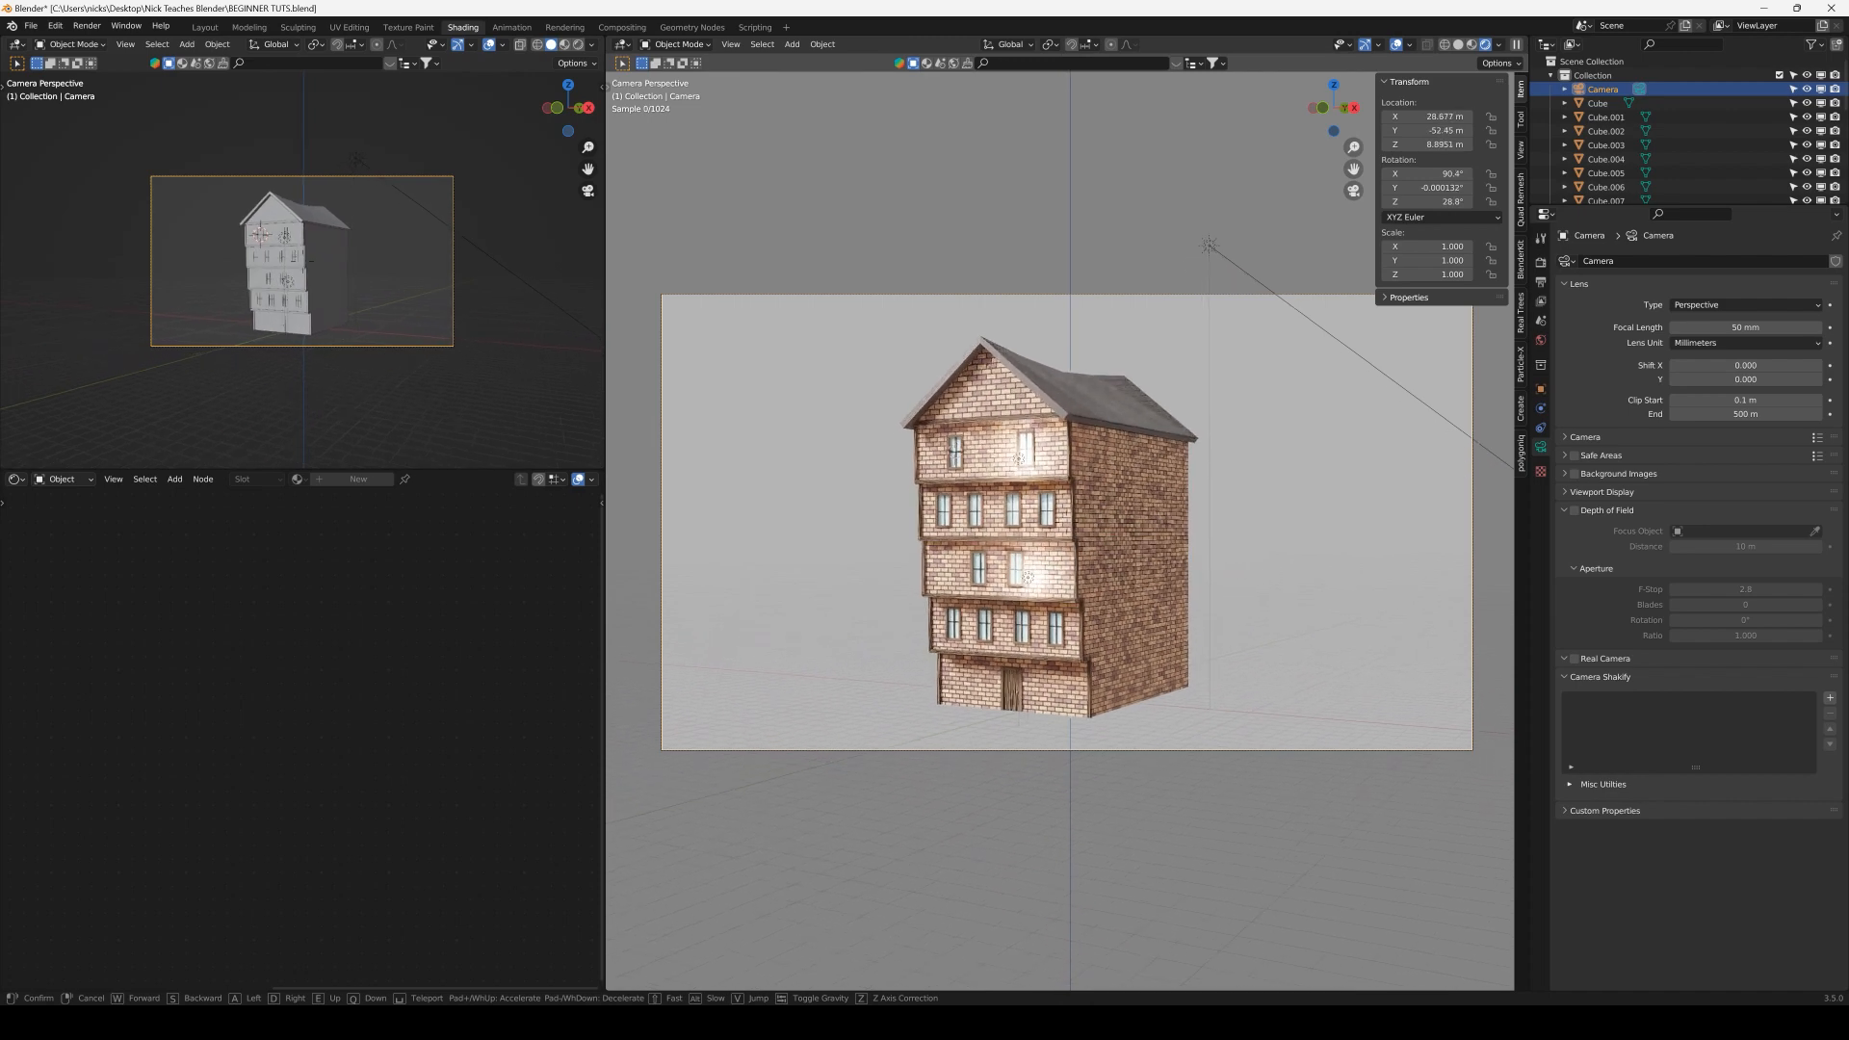
click(1144, 559)
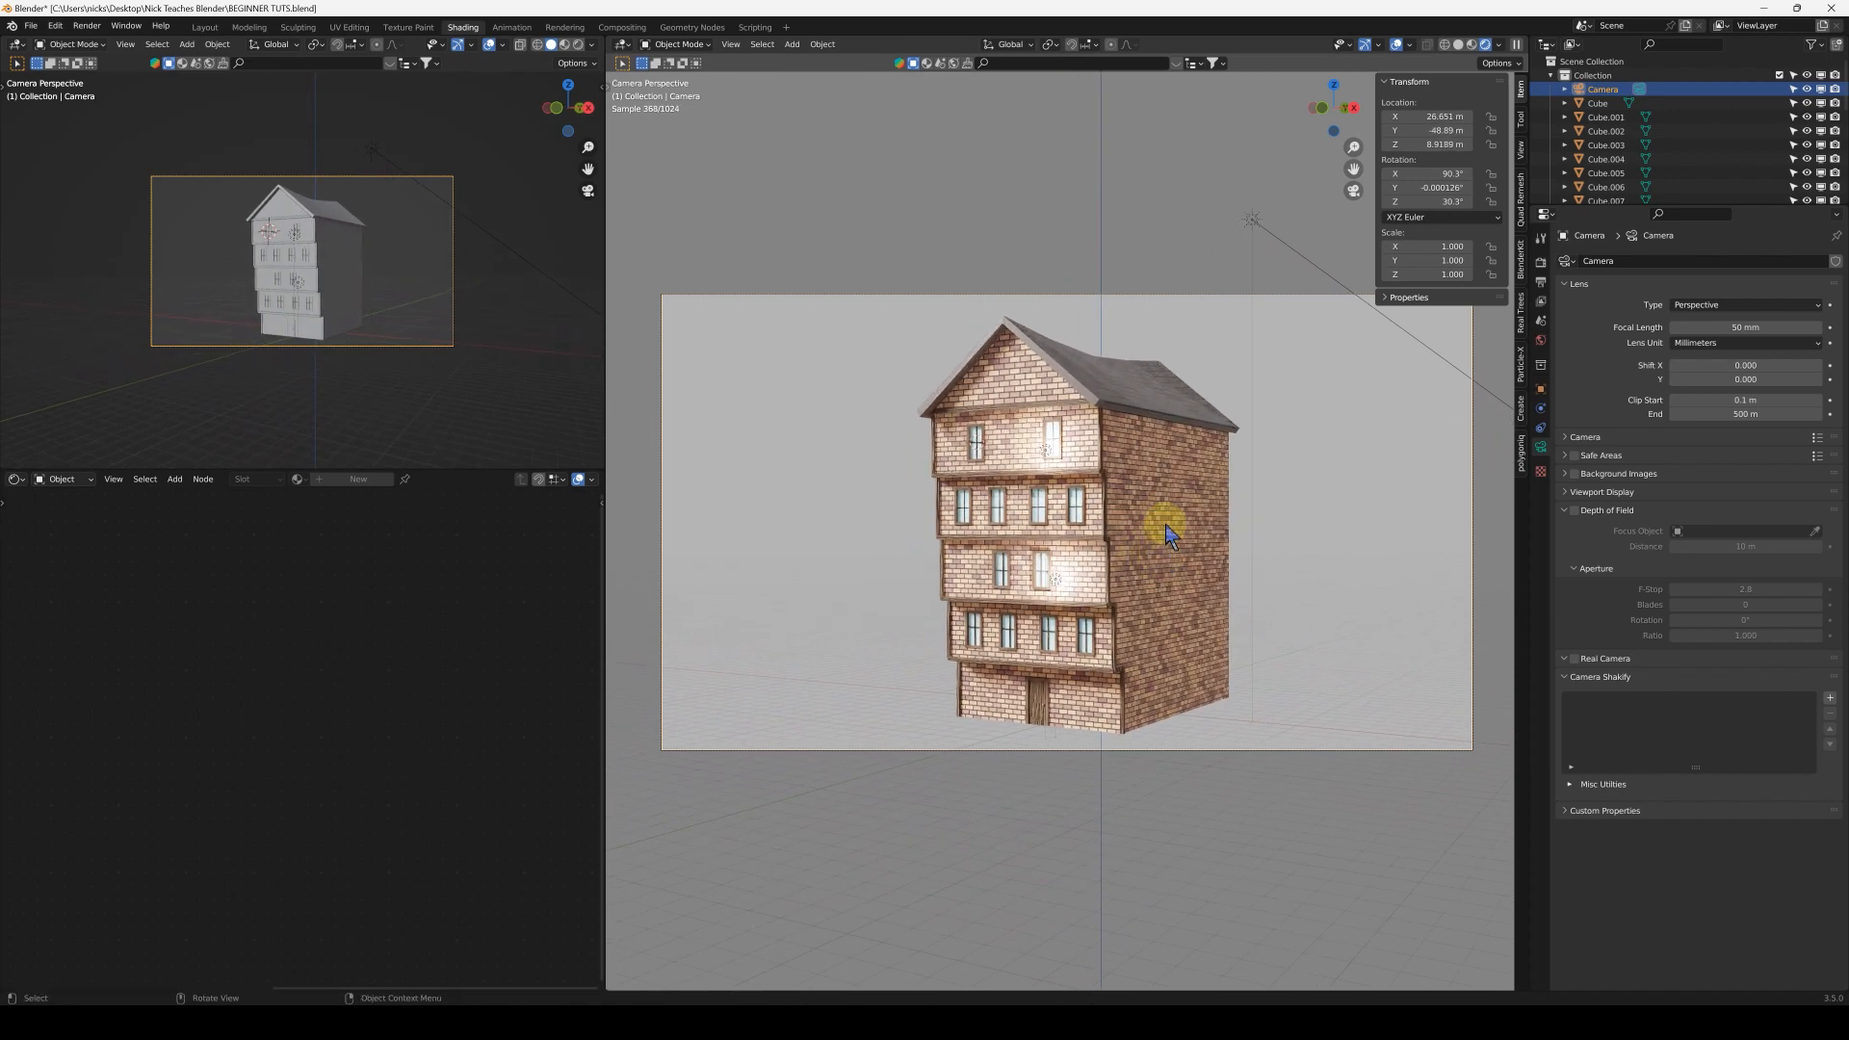
Add a cube on the roof slope behind the front gable and scale it into a post about 0.57 m wide and 3.1 m tall
middle_drag(1168, 534, 1091, 643)
scroll(1091, 644, up, 8)
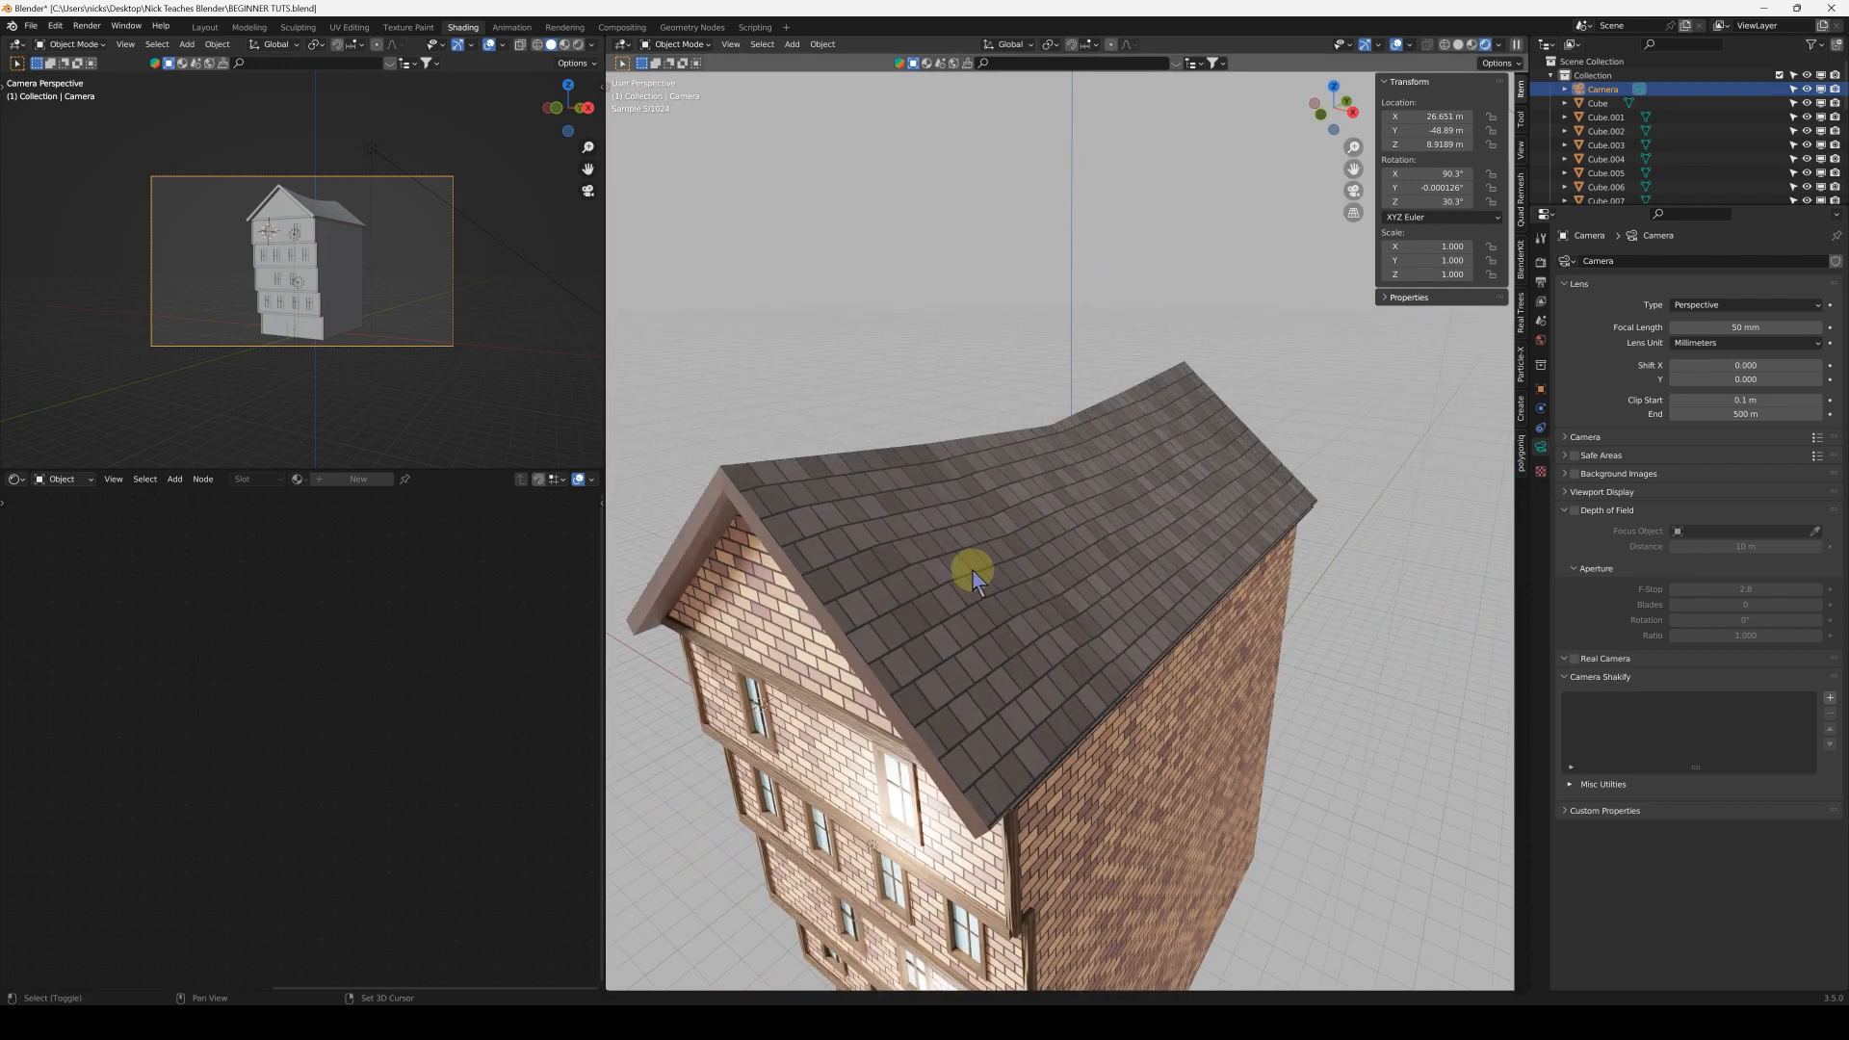
key(shift+a)
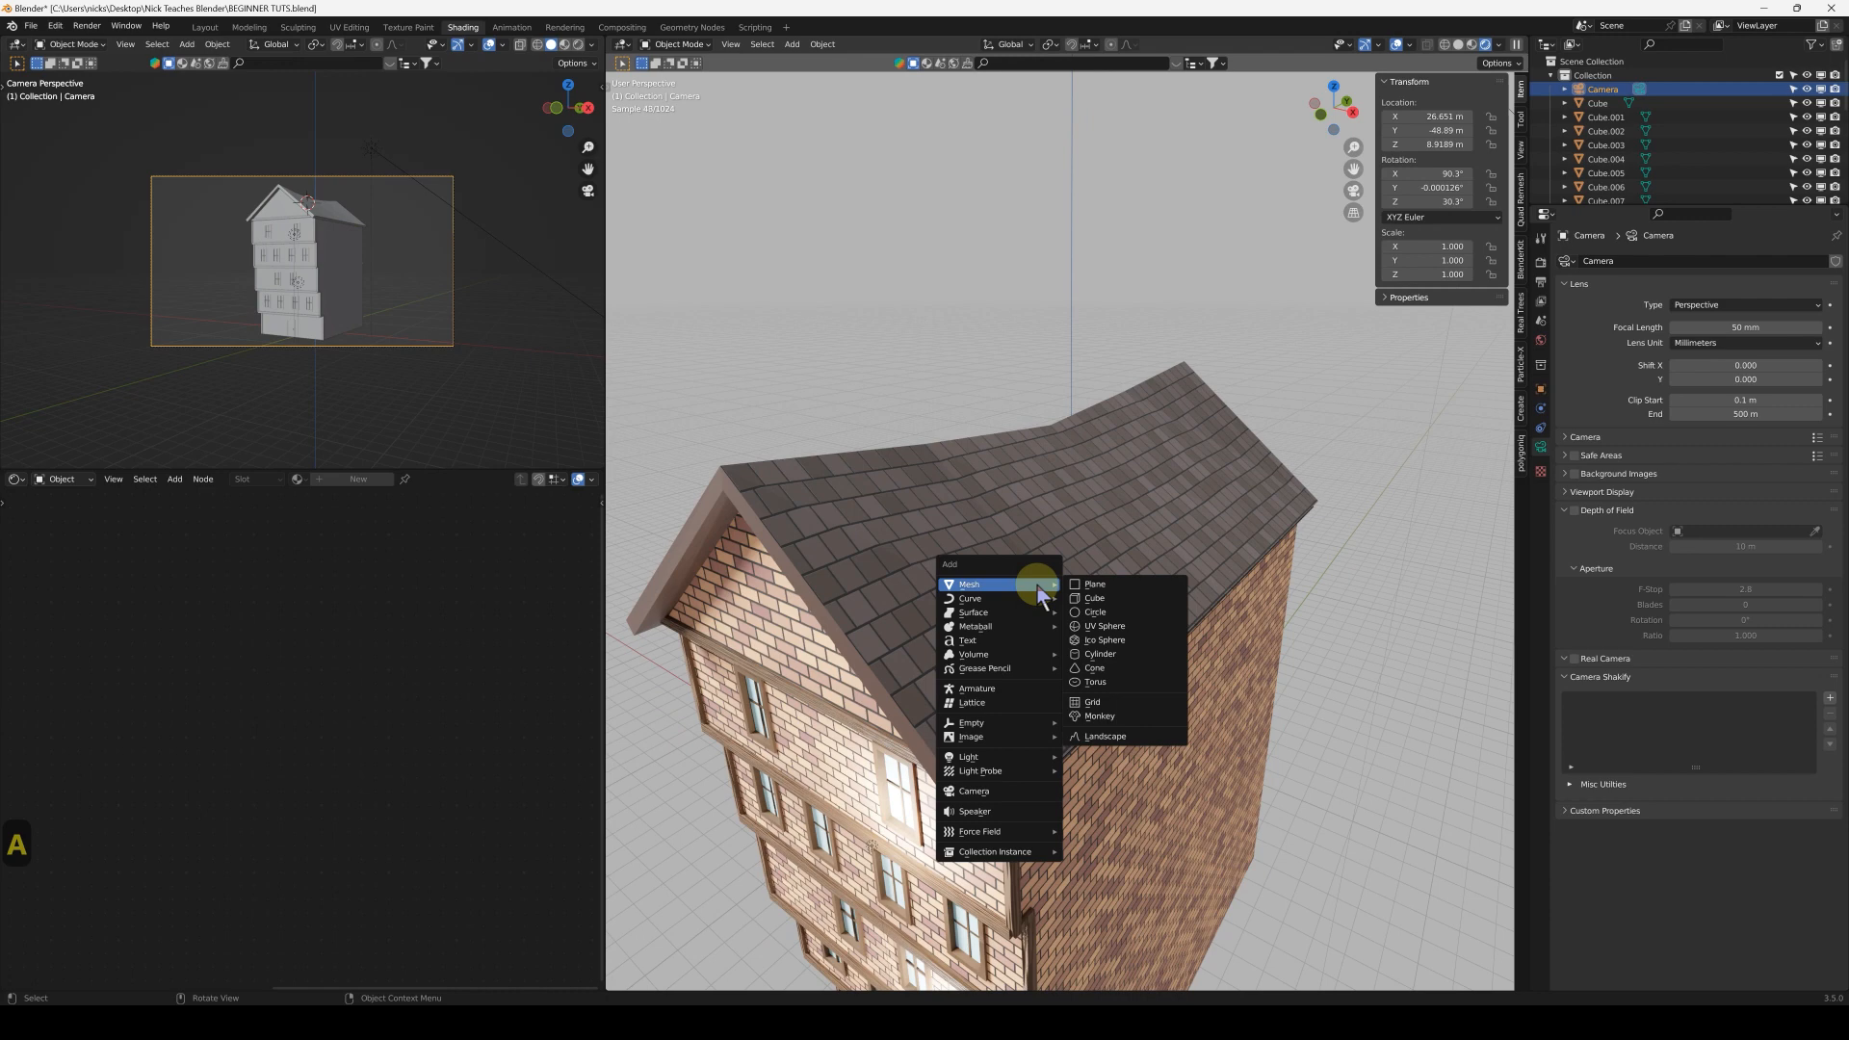
click(1105, 601)
key(s)
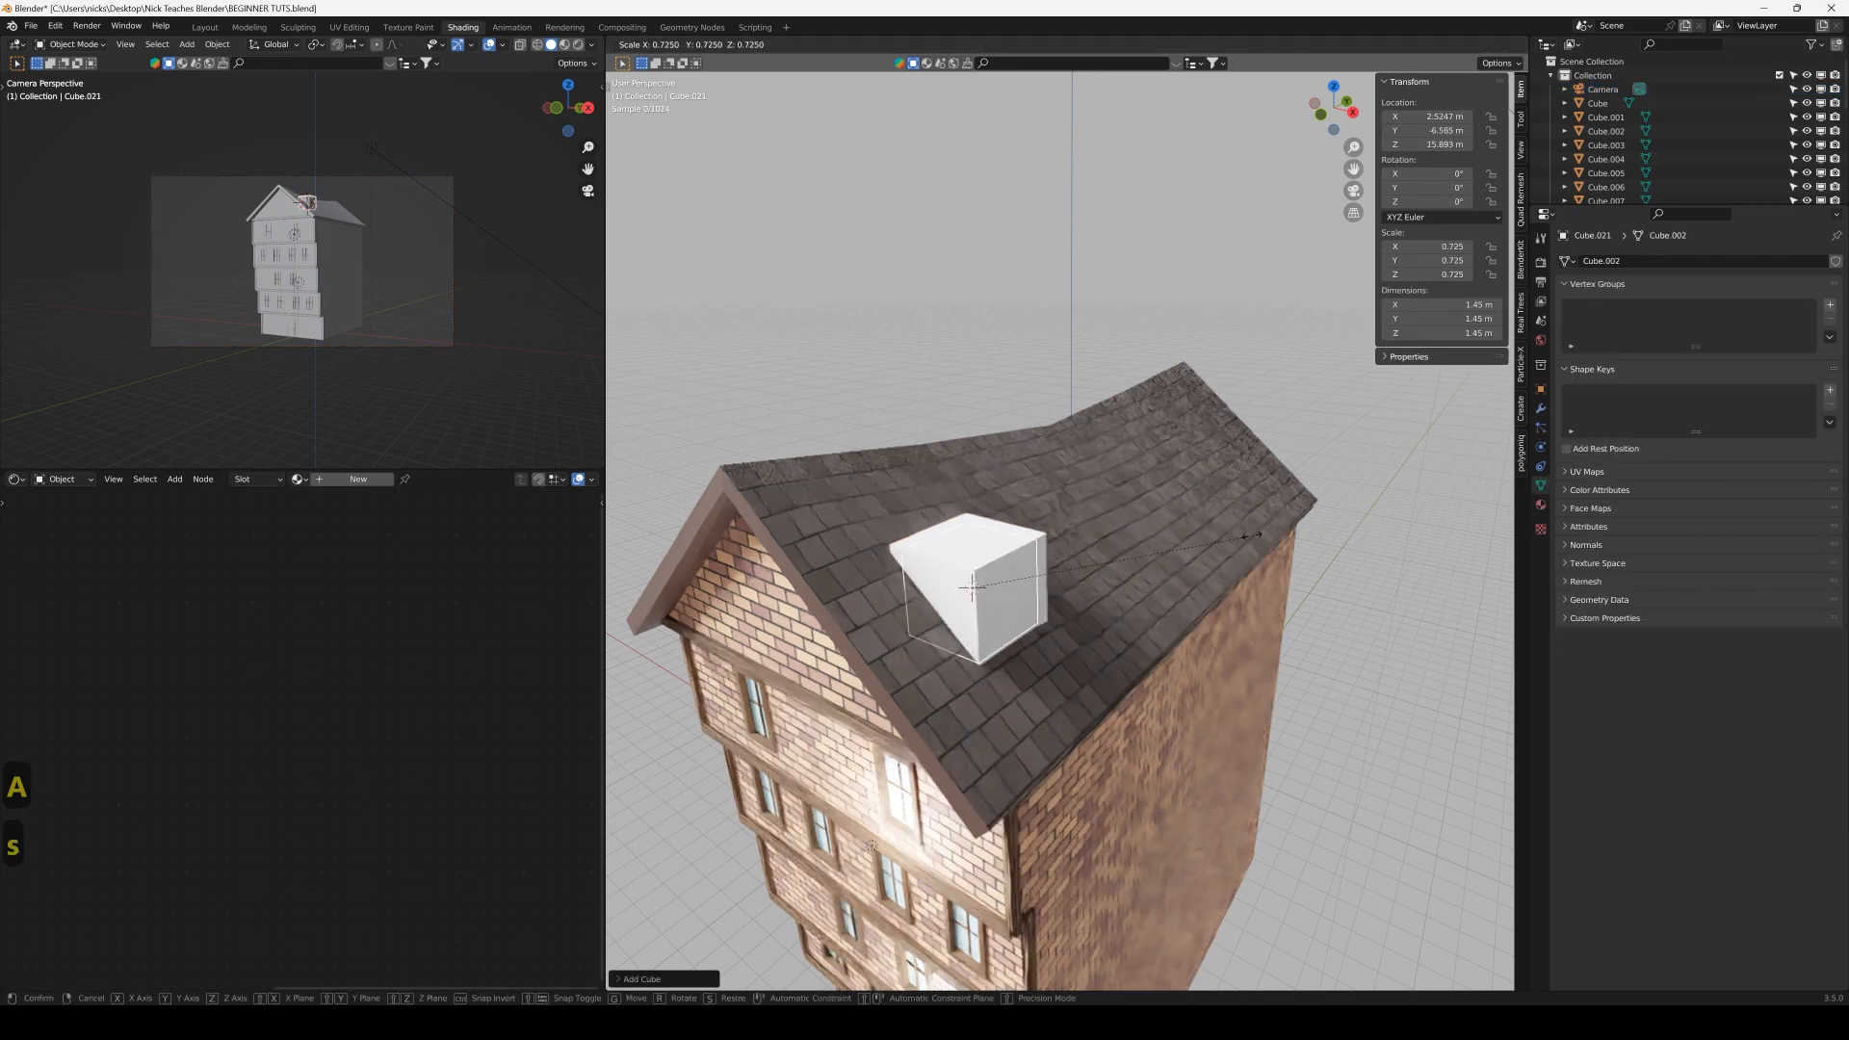
key(z)
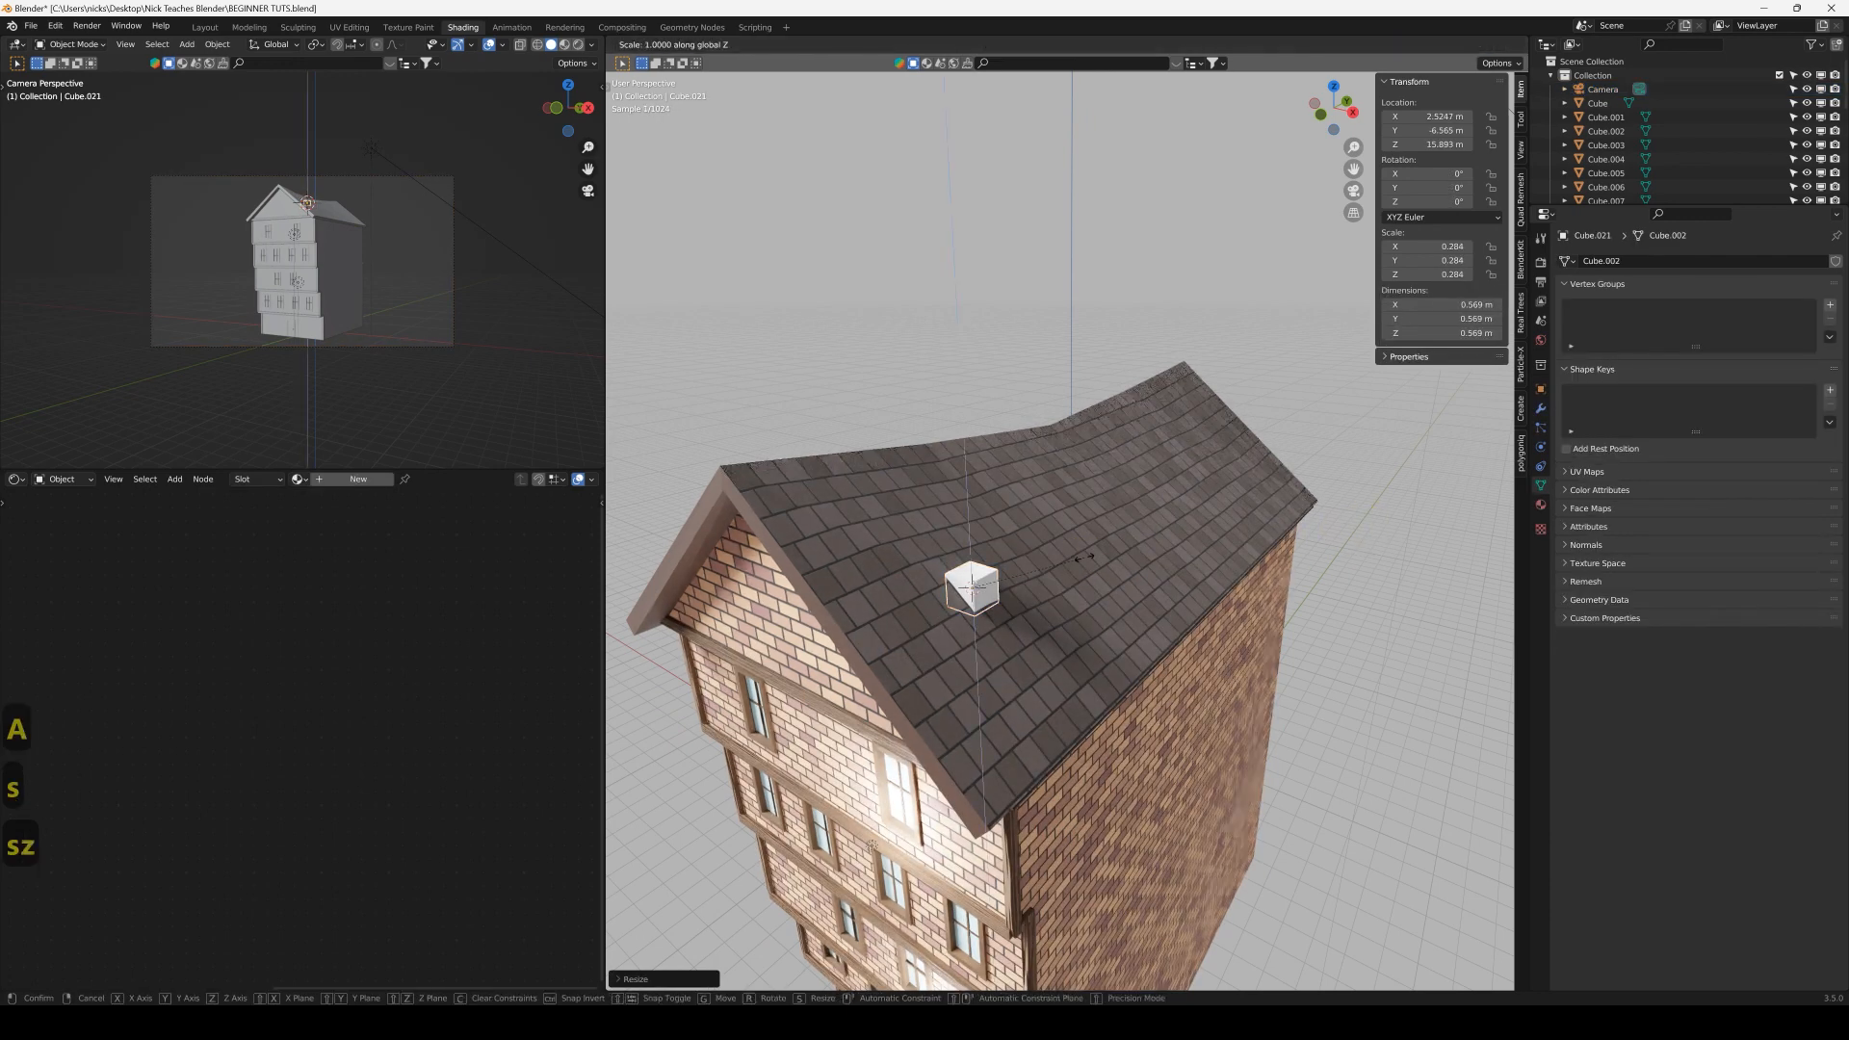
click(579, 538)
Move the chimney block vertically to about 16.45 m in Z and widen it horizontally to about 0.8 m, keeping its height
key(g)
key(z)
key(g)
key(z)
click(980, 544)
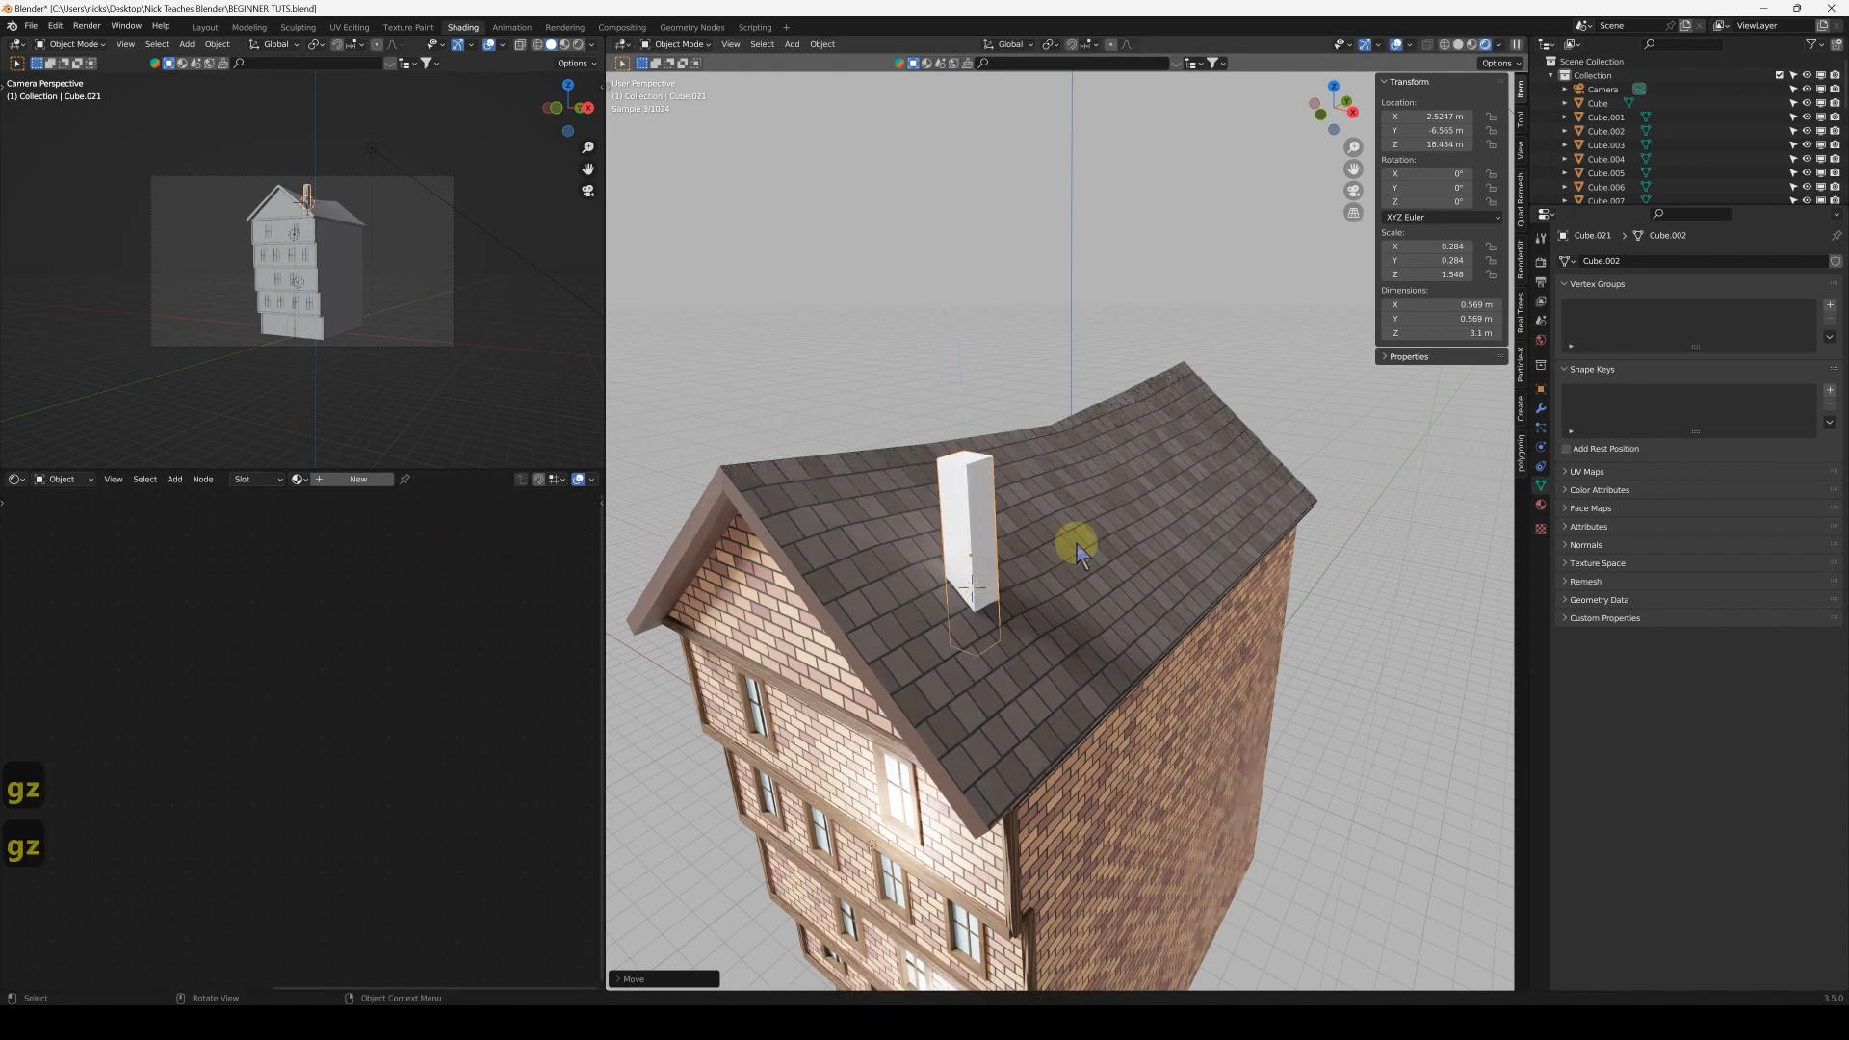
key(s)
key(shift+z)
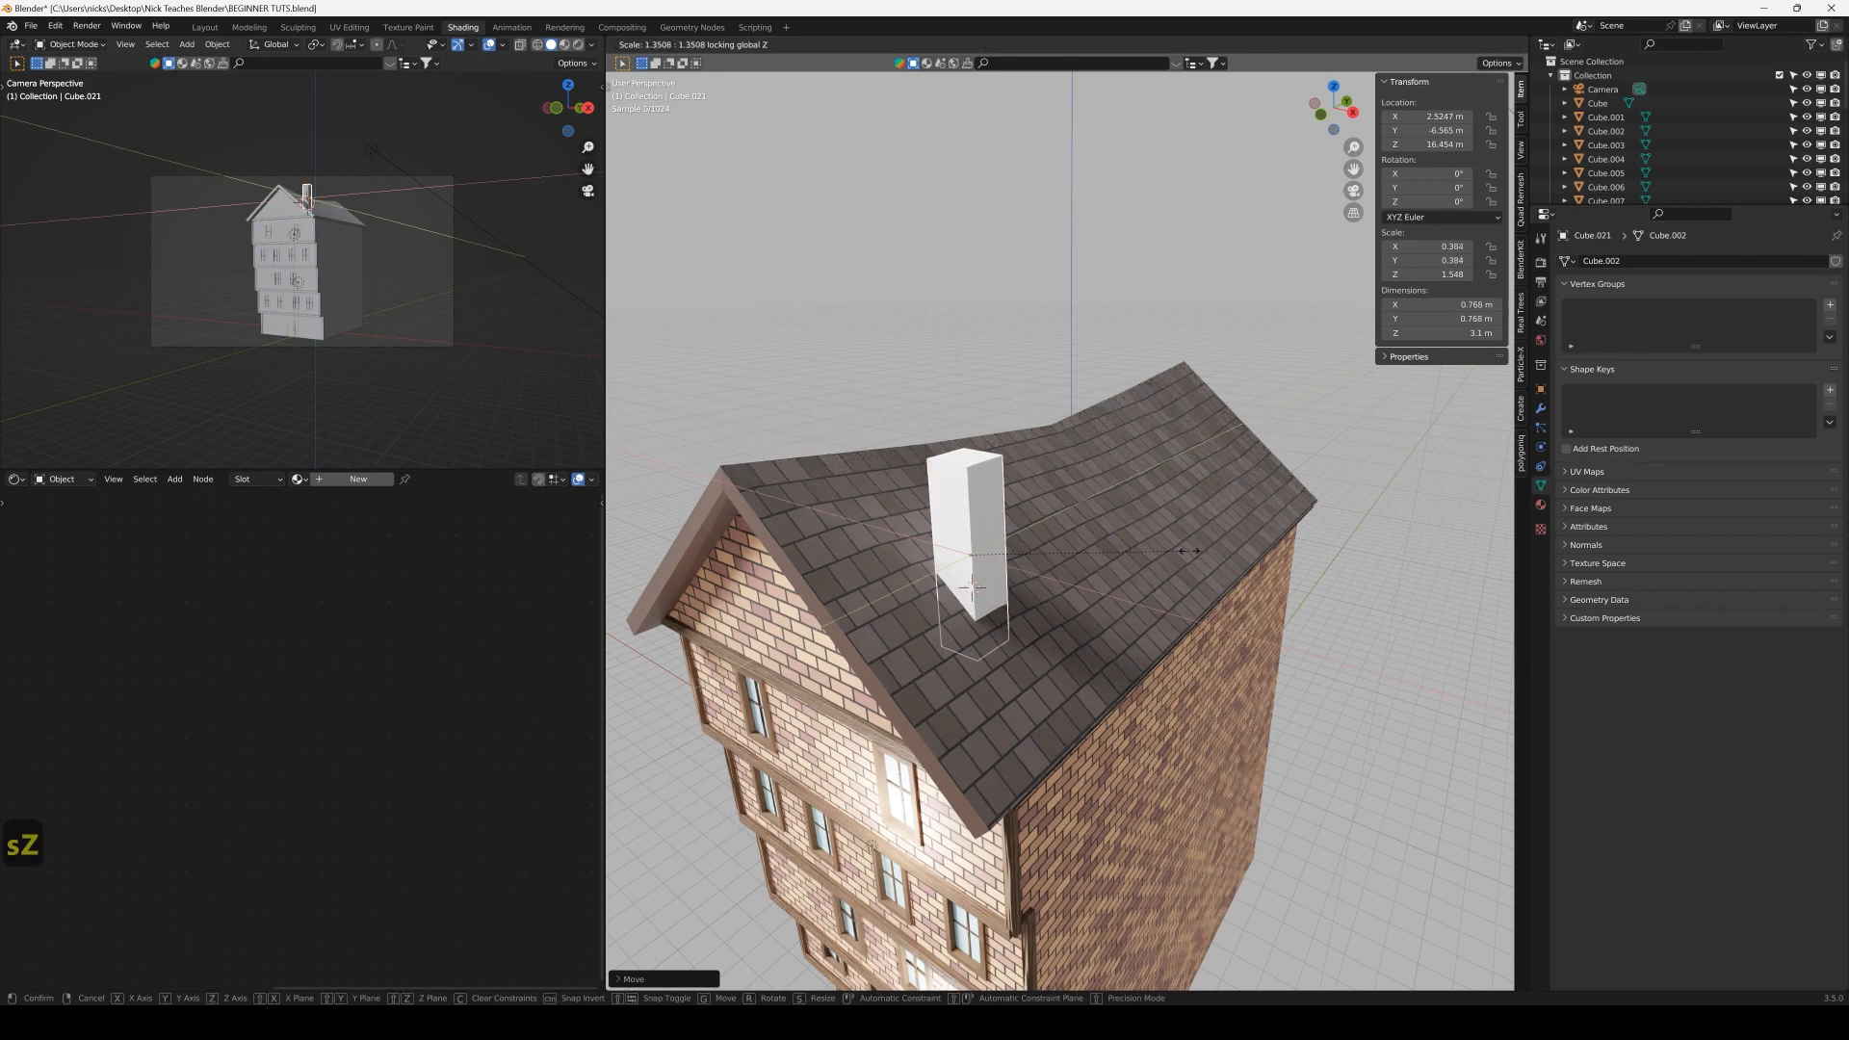
click(1199, 550)
Apply the chimney block's scale and assign the existing Bricks material to it
shift+middle_drag(943, 535, 1026, 436)
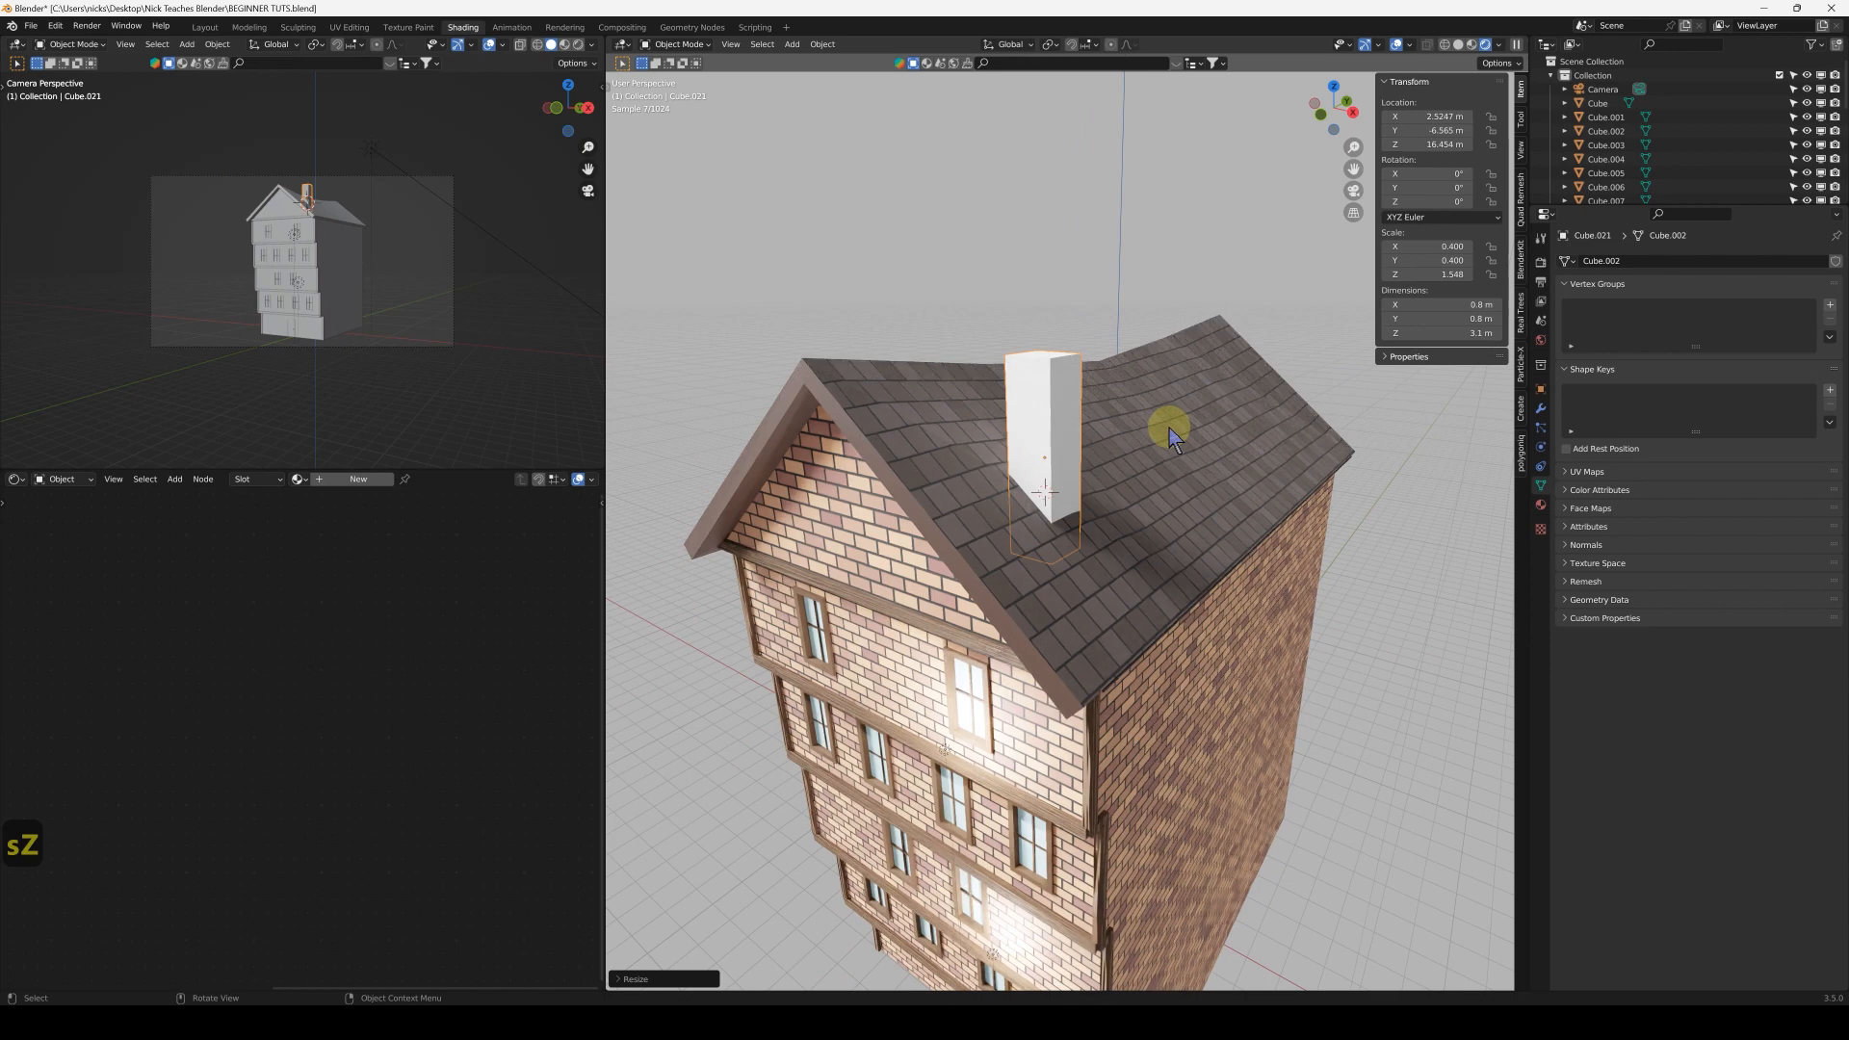
key(ctrl+a)
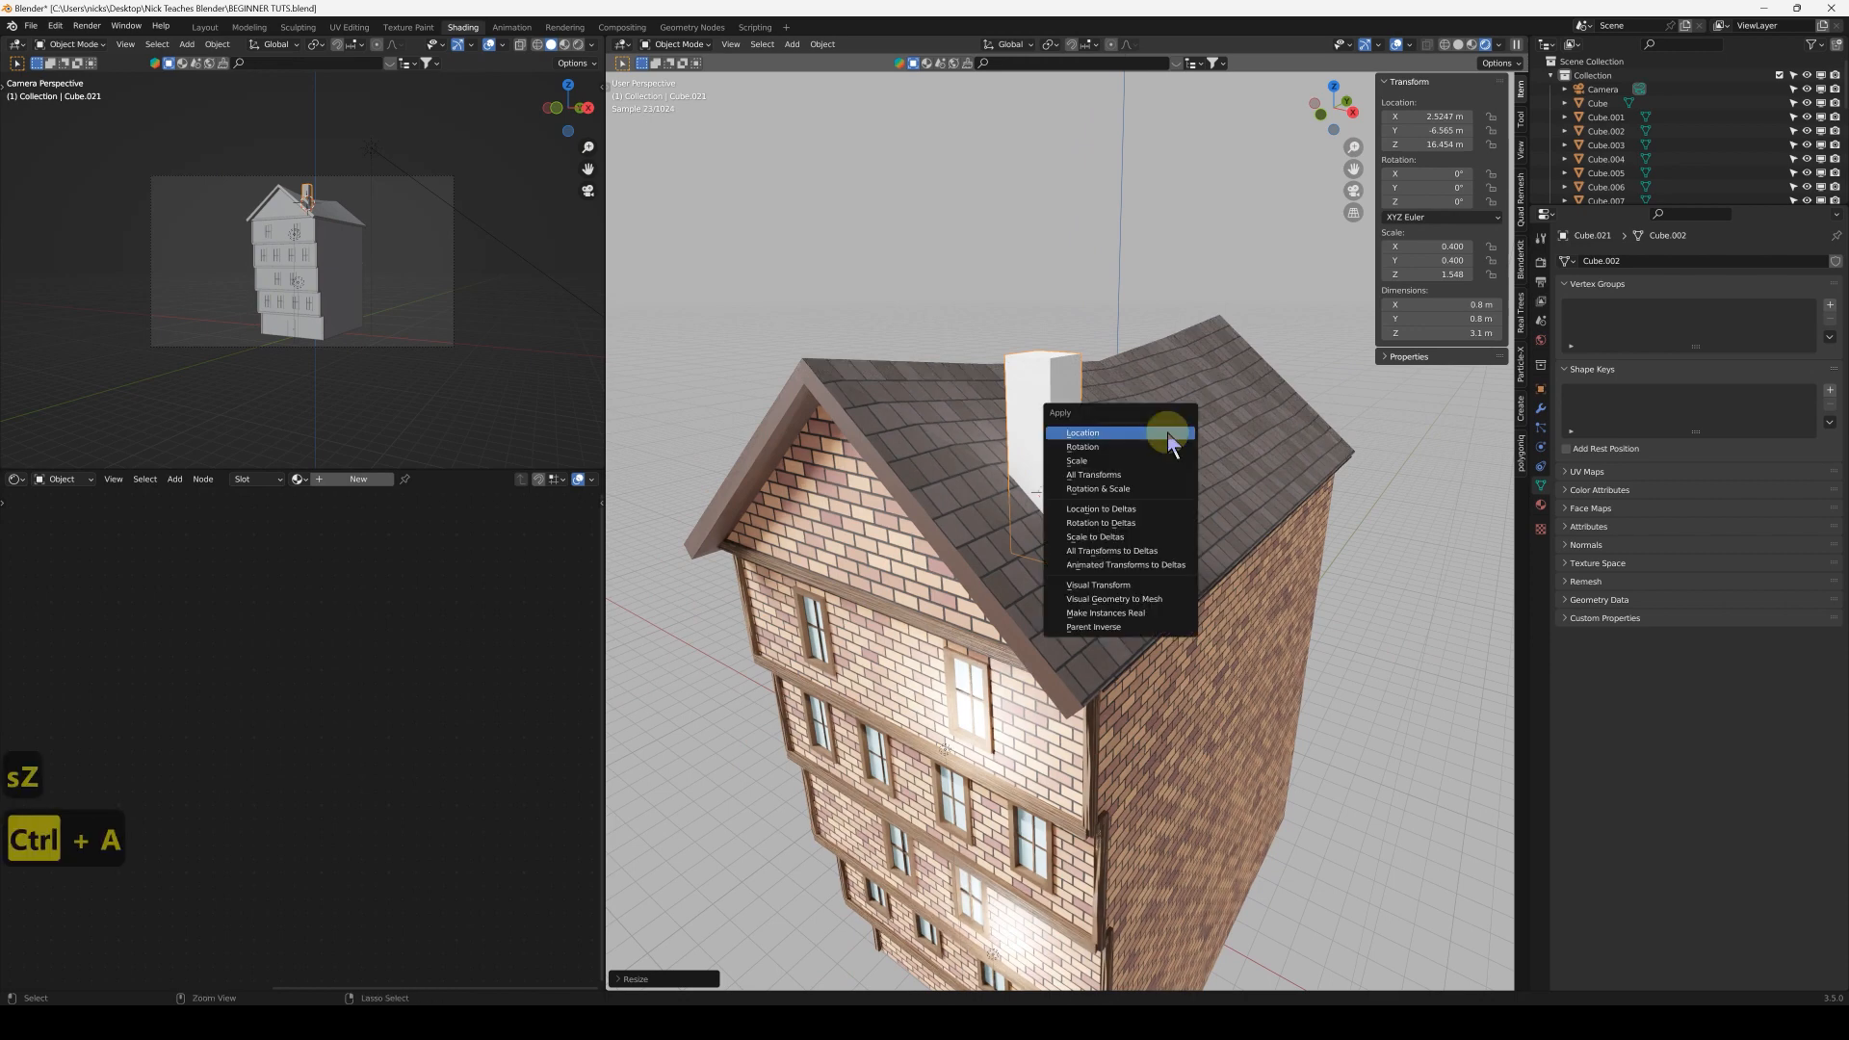
click(1107, 464)
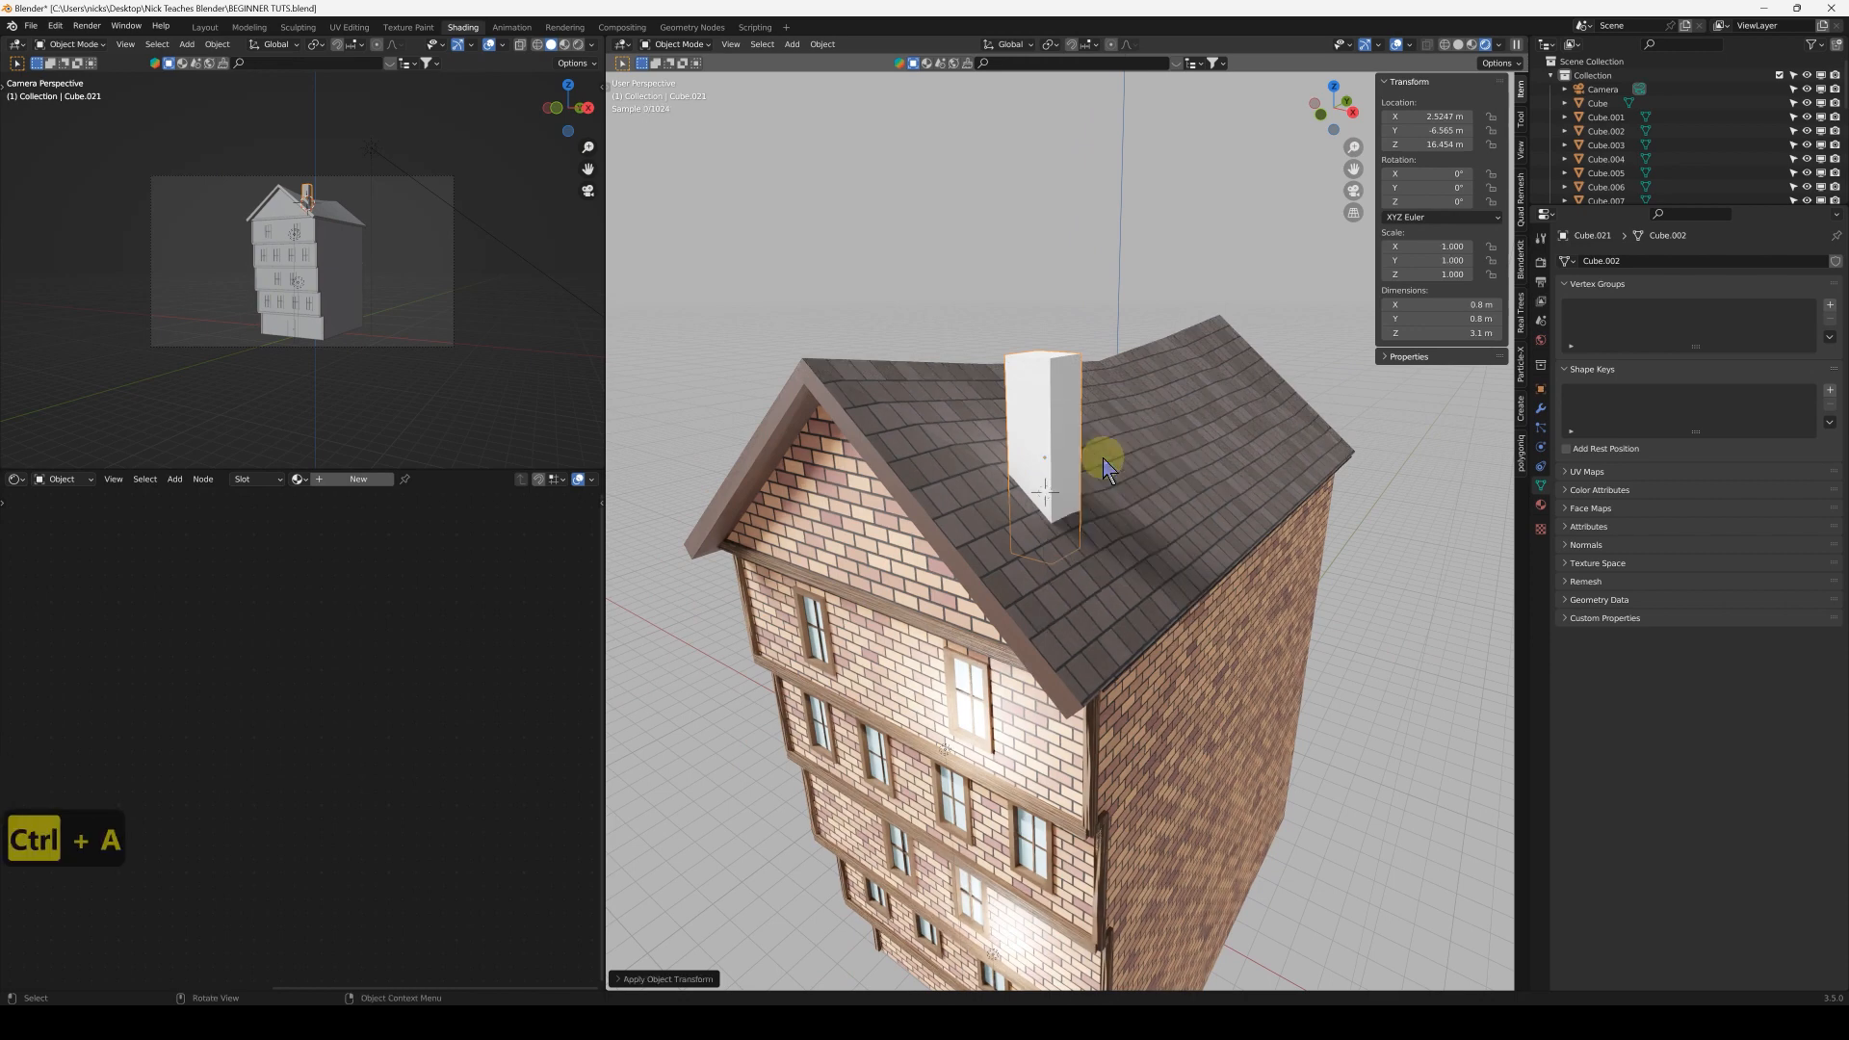
click(299, 479)
click(328, 501)
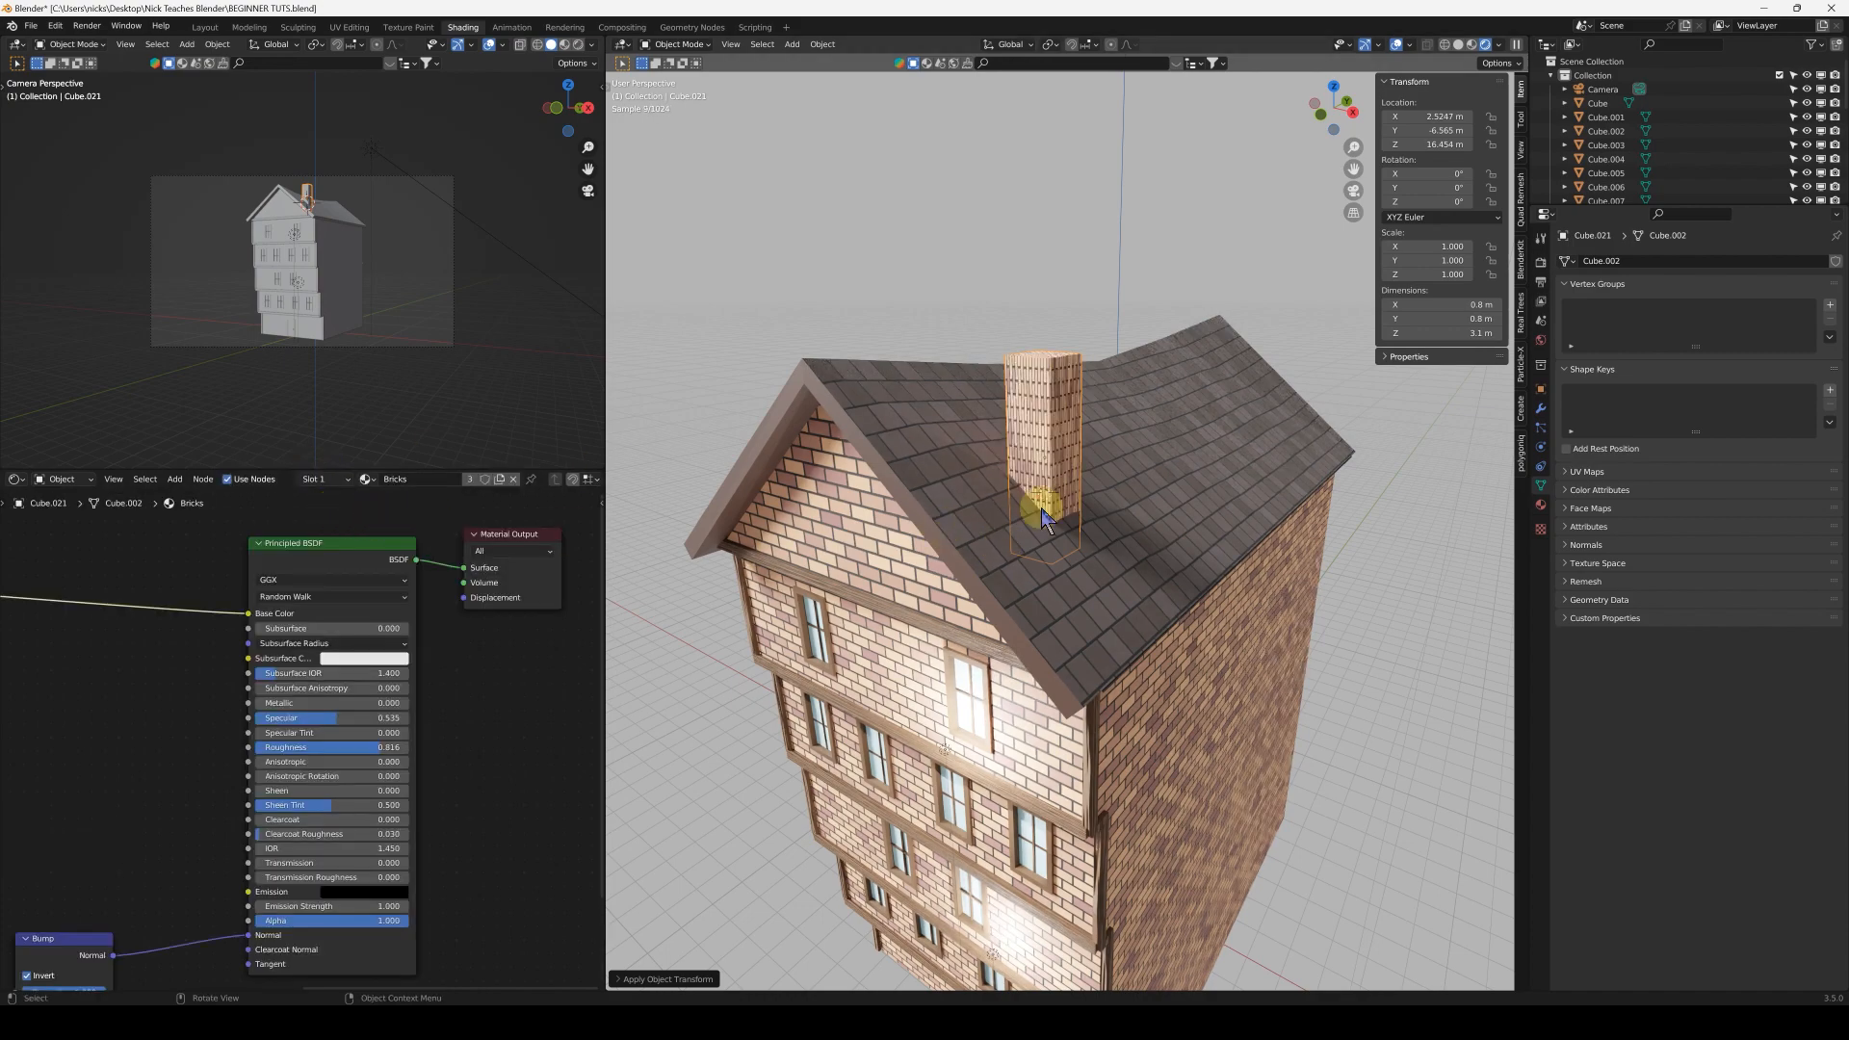
Unwrap all faces of the chimney in Edit Mode with Cube Projection
scroll(1079, 434, up, 1)
middle_drag(1067, 427, 1101, 453)
key(Tab)
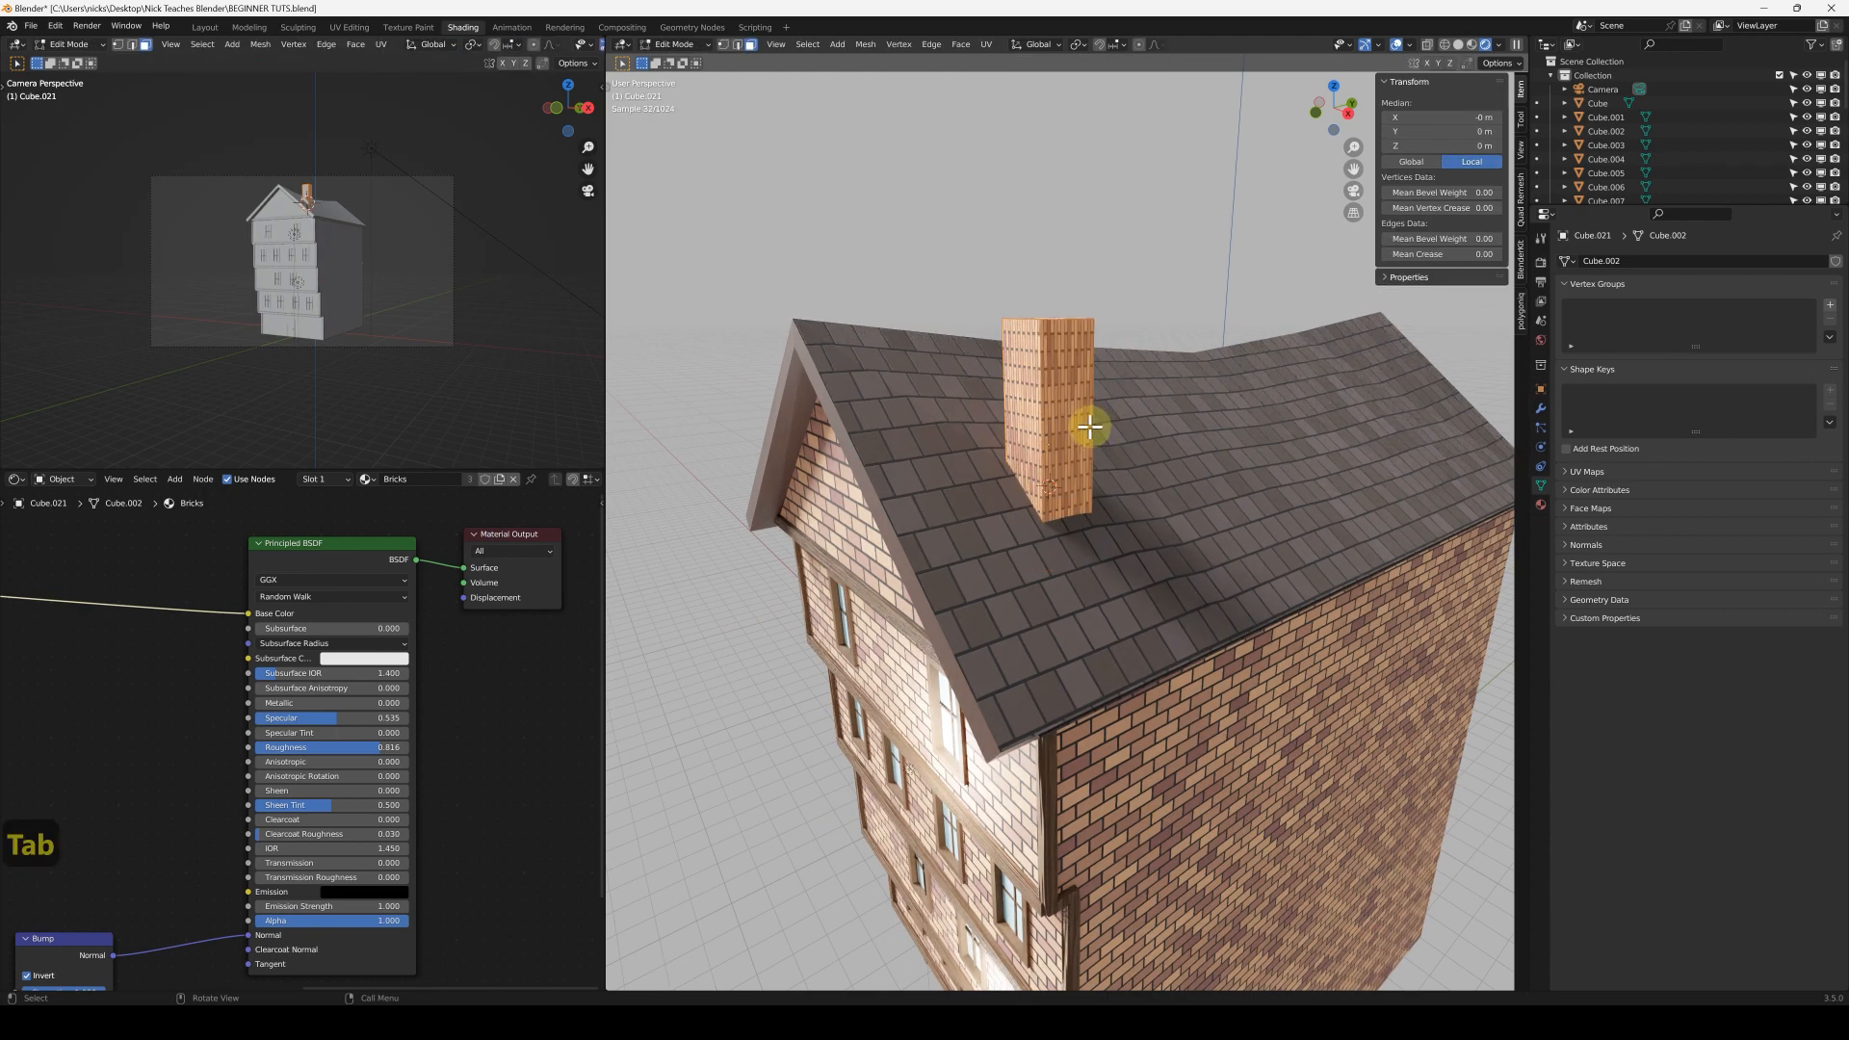
key(a)
key(u)
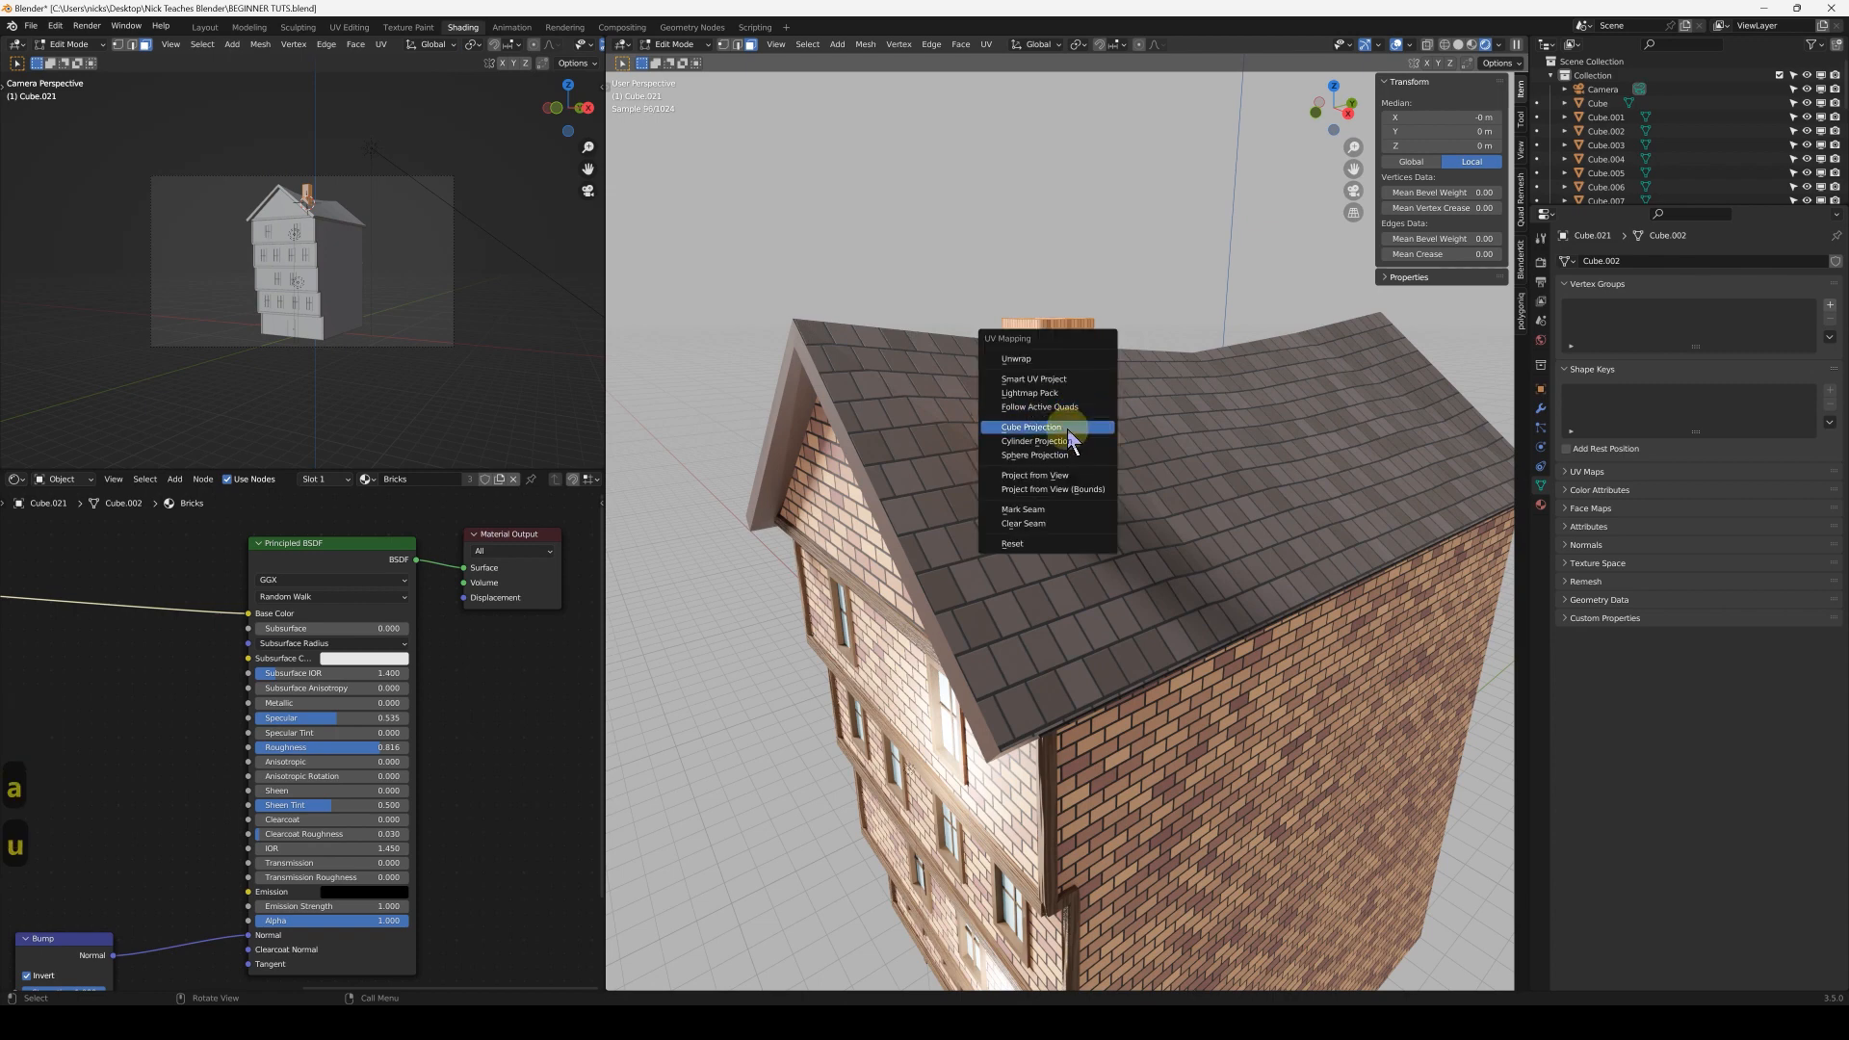
click(1077, 428)
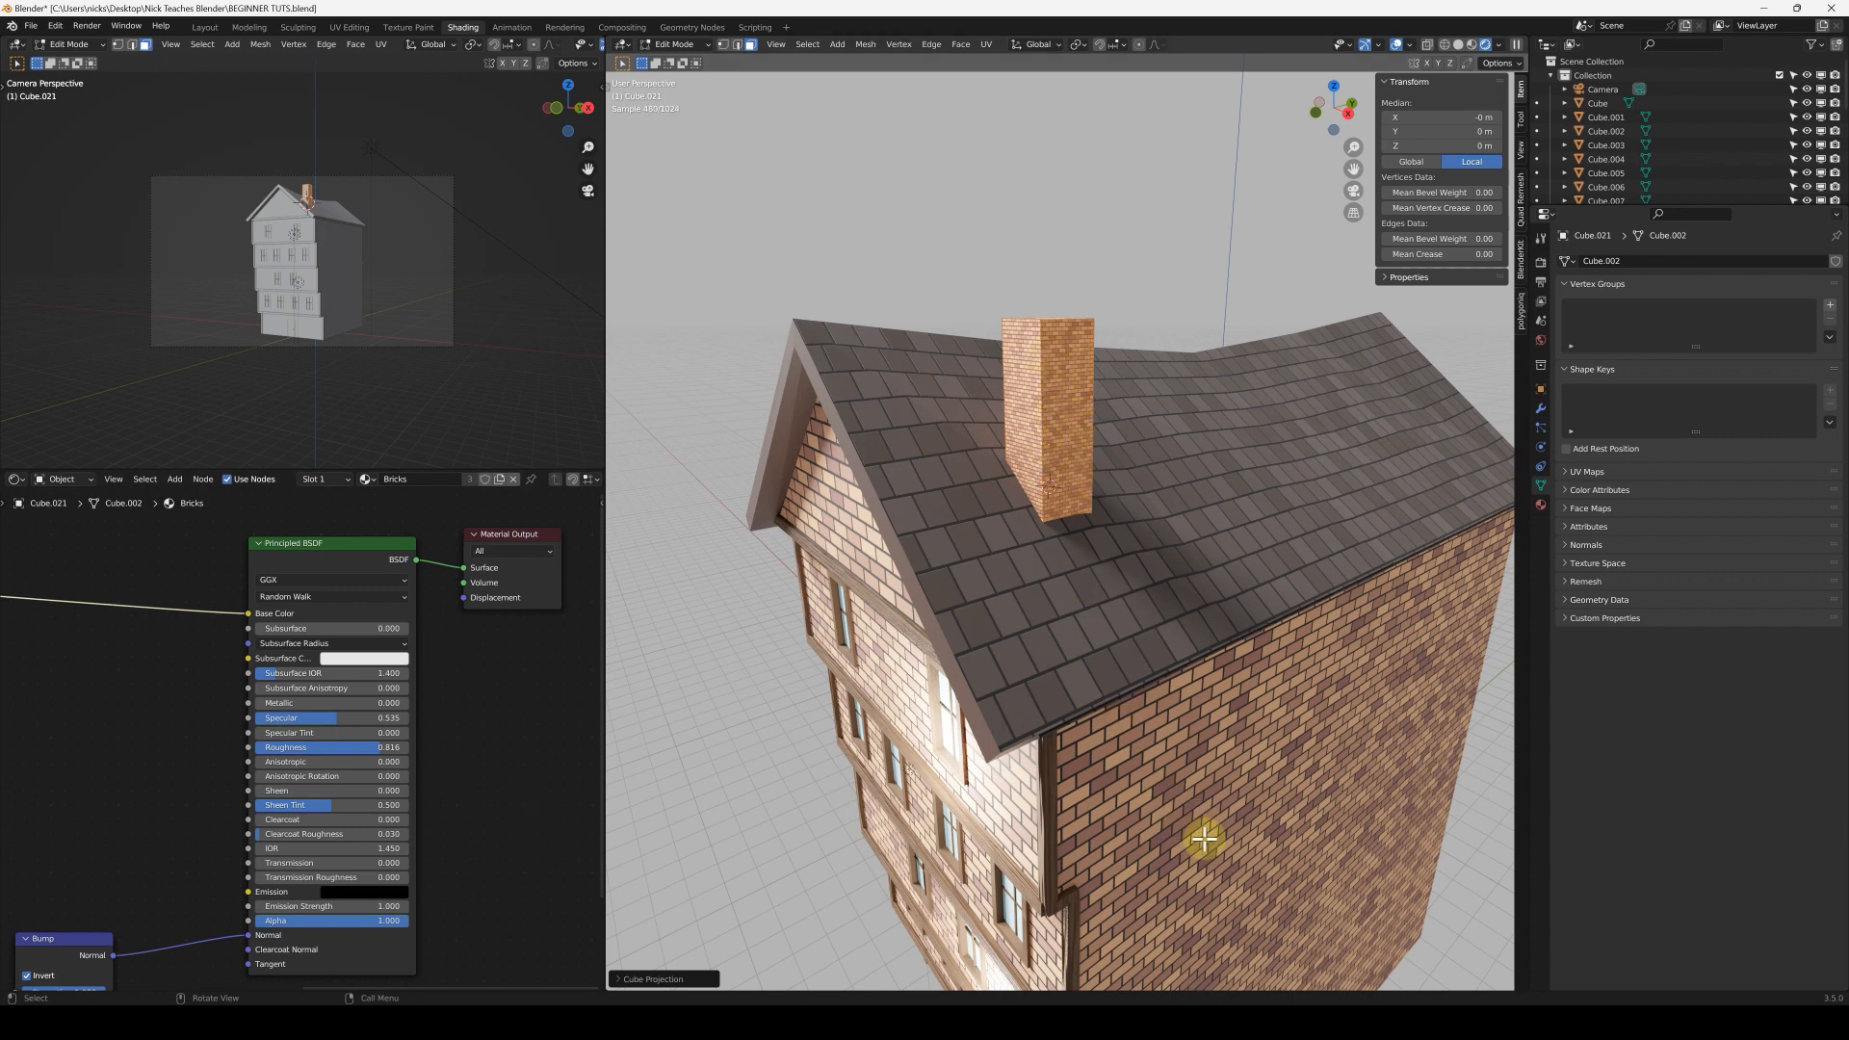
Switch the small viewport to a UV Editor and scale the chimney's UVs to about 0.24 to enlarge its bricks
click(18, 44)
click(38, 114)
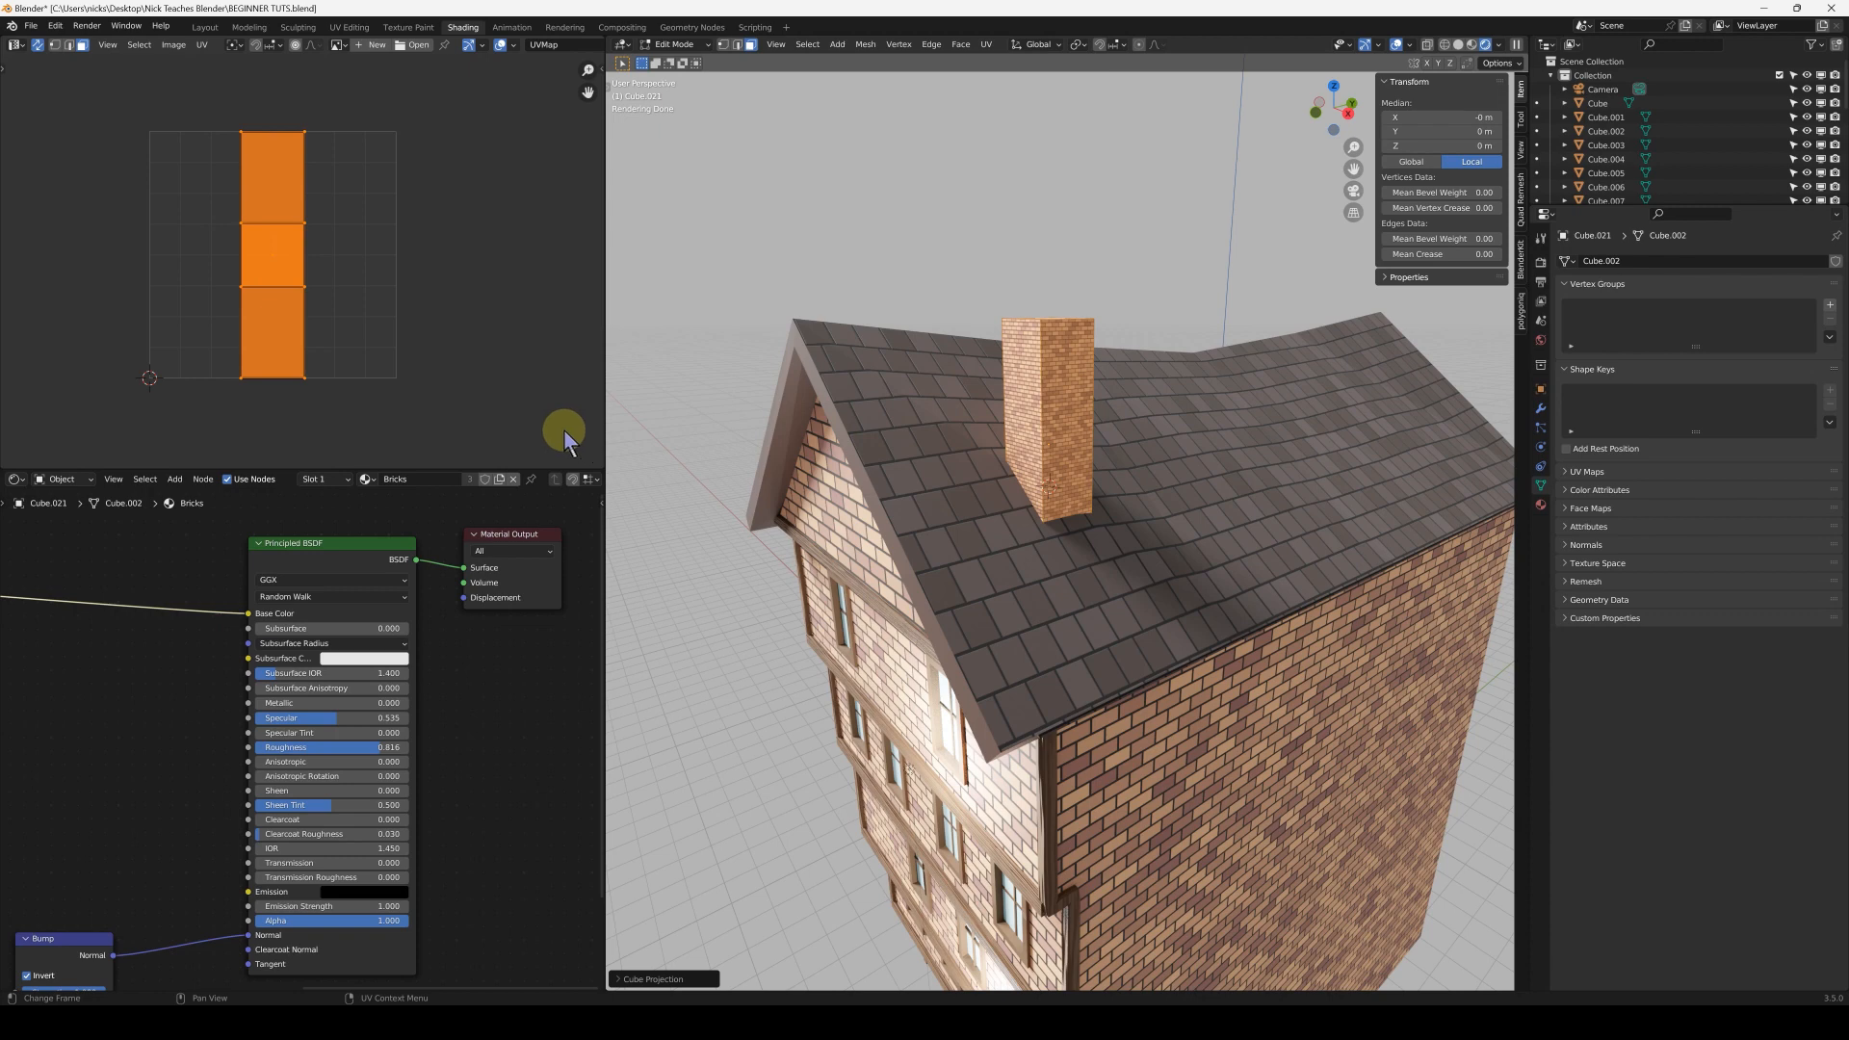
key(s)
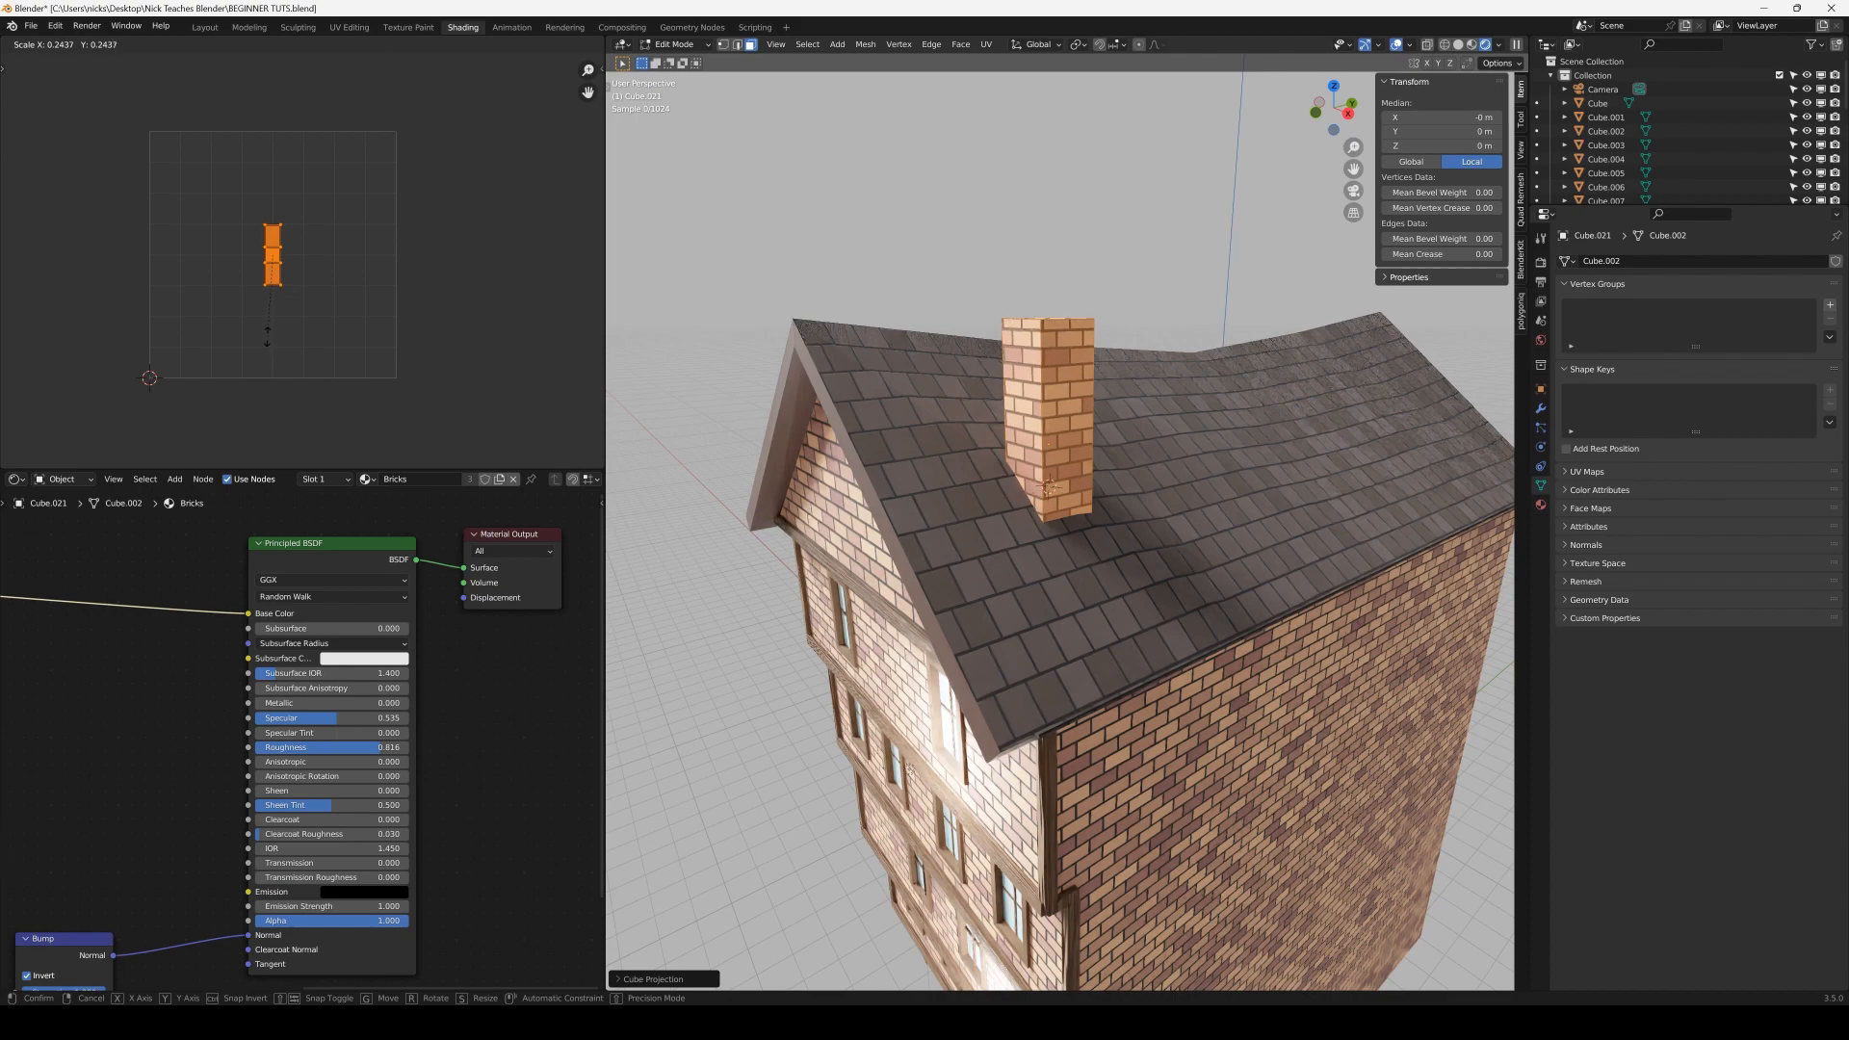
click(267, 332)
Return the chimney to Object Mode and view the building through the camera
middle_drag(940, 435, 1431, 627)
key(Tab)
scroll(1011, 496, down, 2)
middle_drag(1134, 639, 1405, 281)
click(1352, 190)
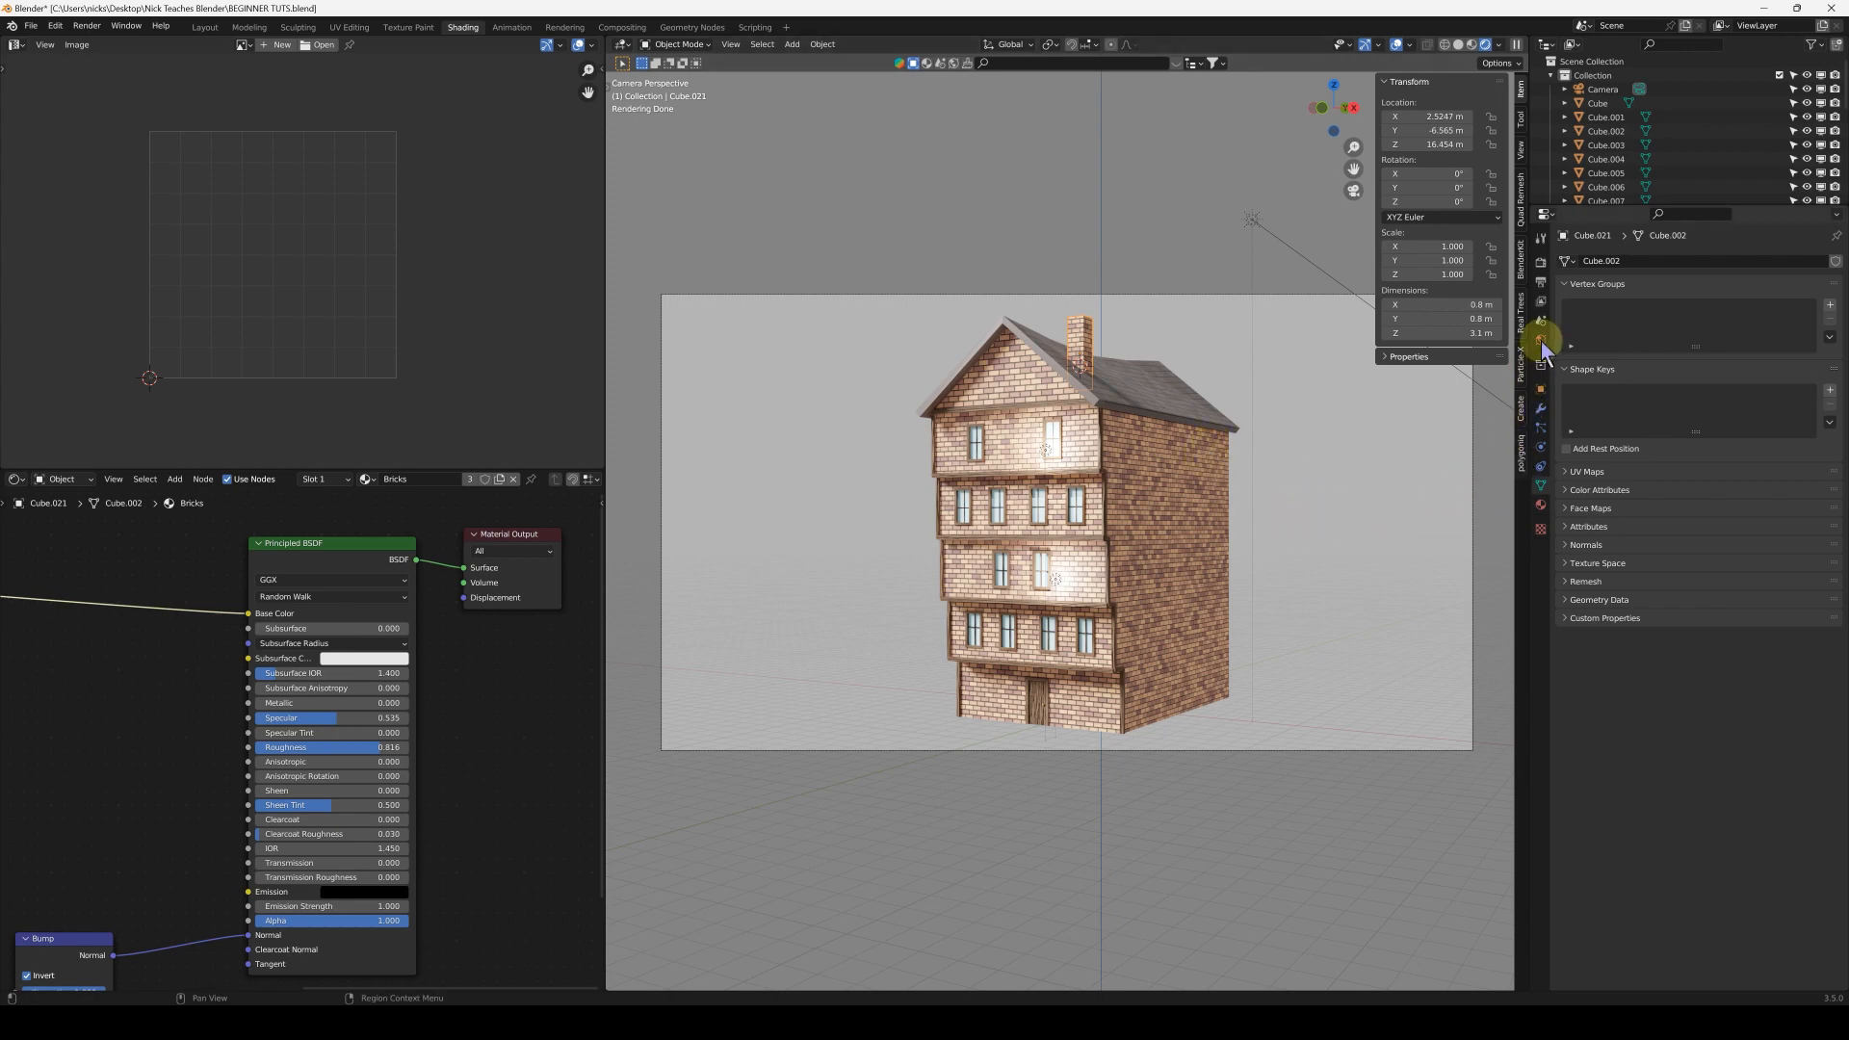
Set the render Max Samples to 2 and render the image from the camera
click(1541, 262)
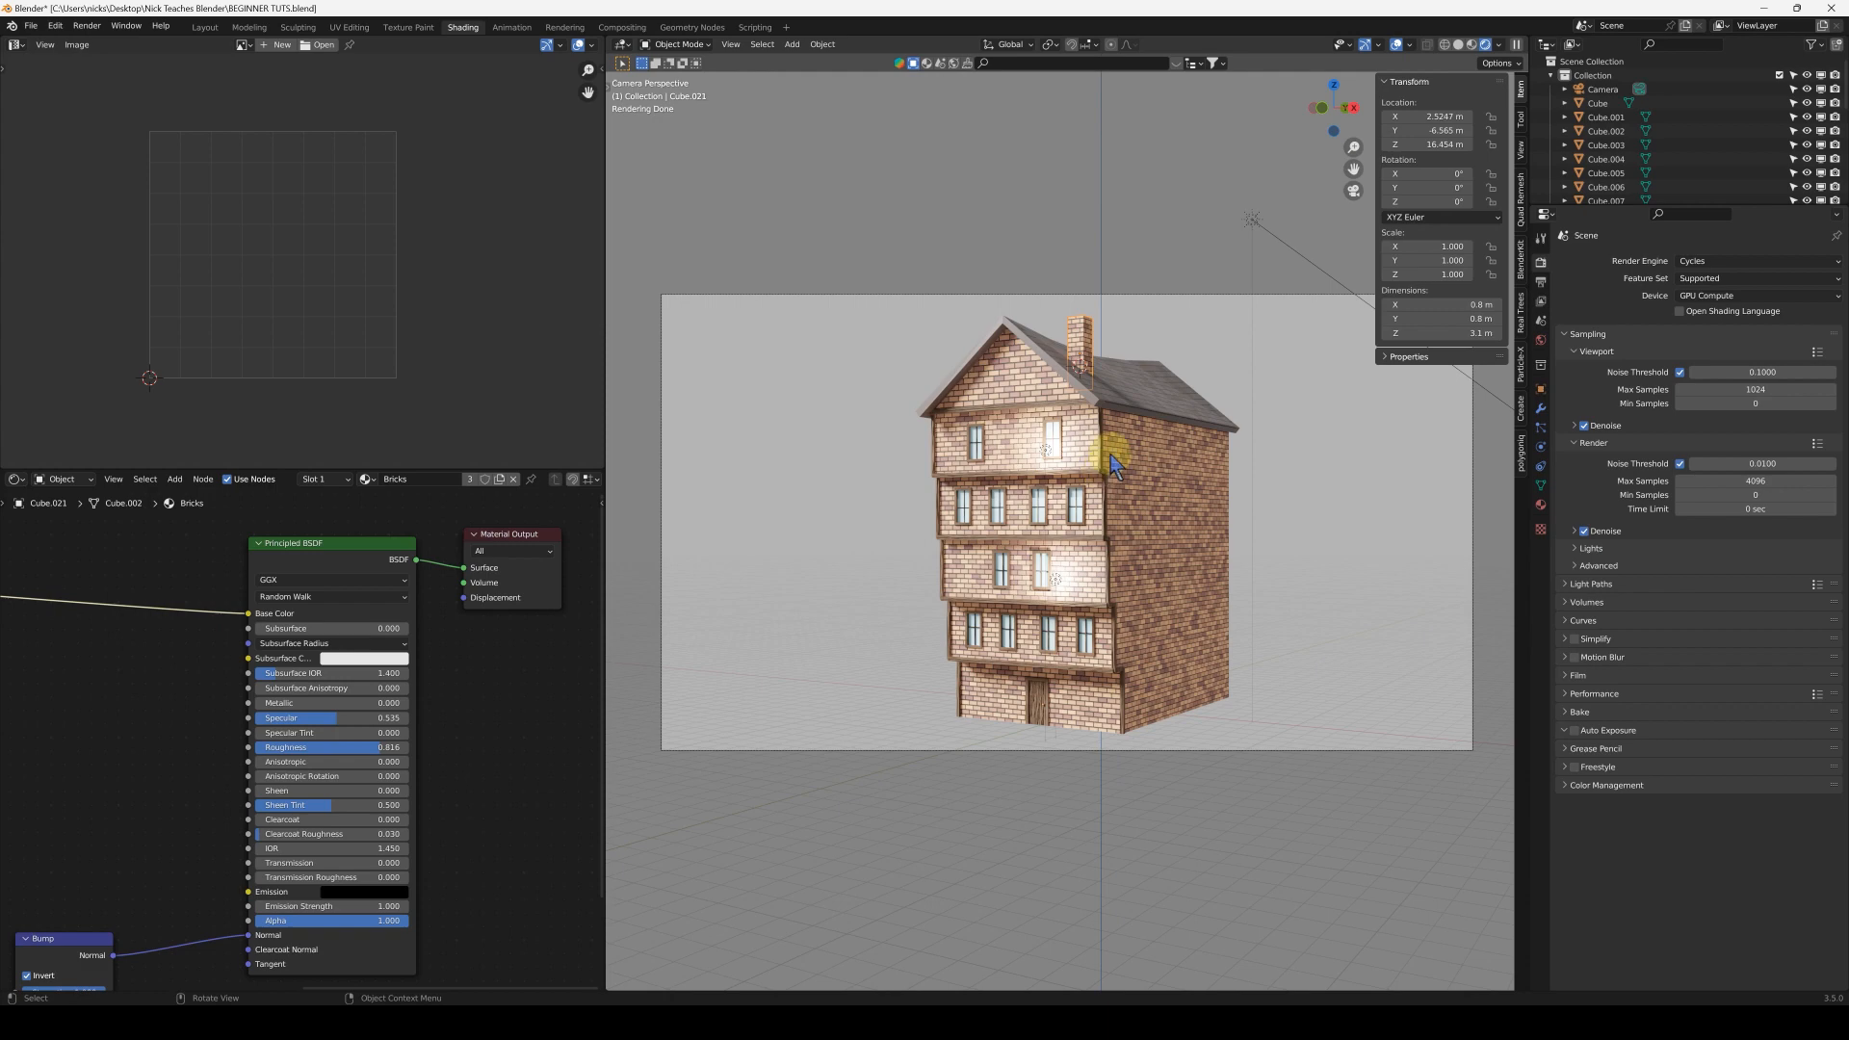
click(1733, 482)
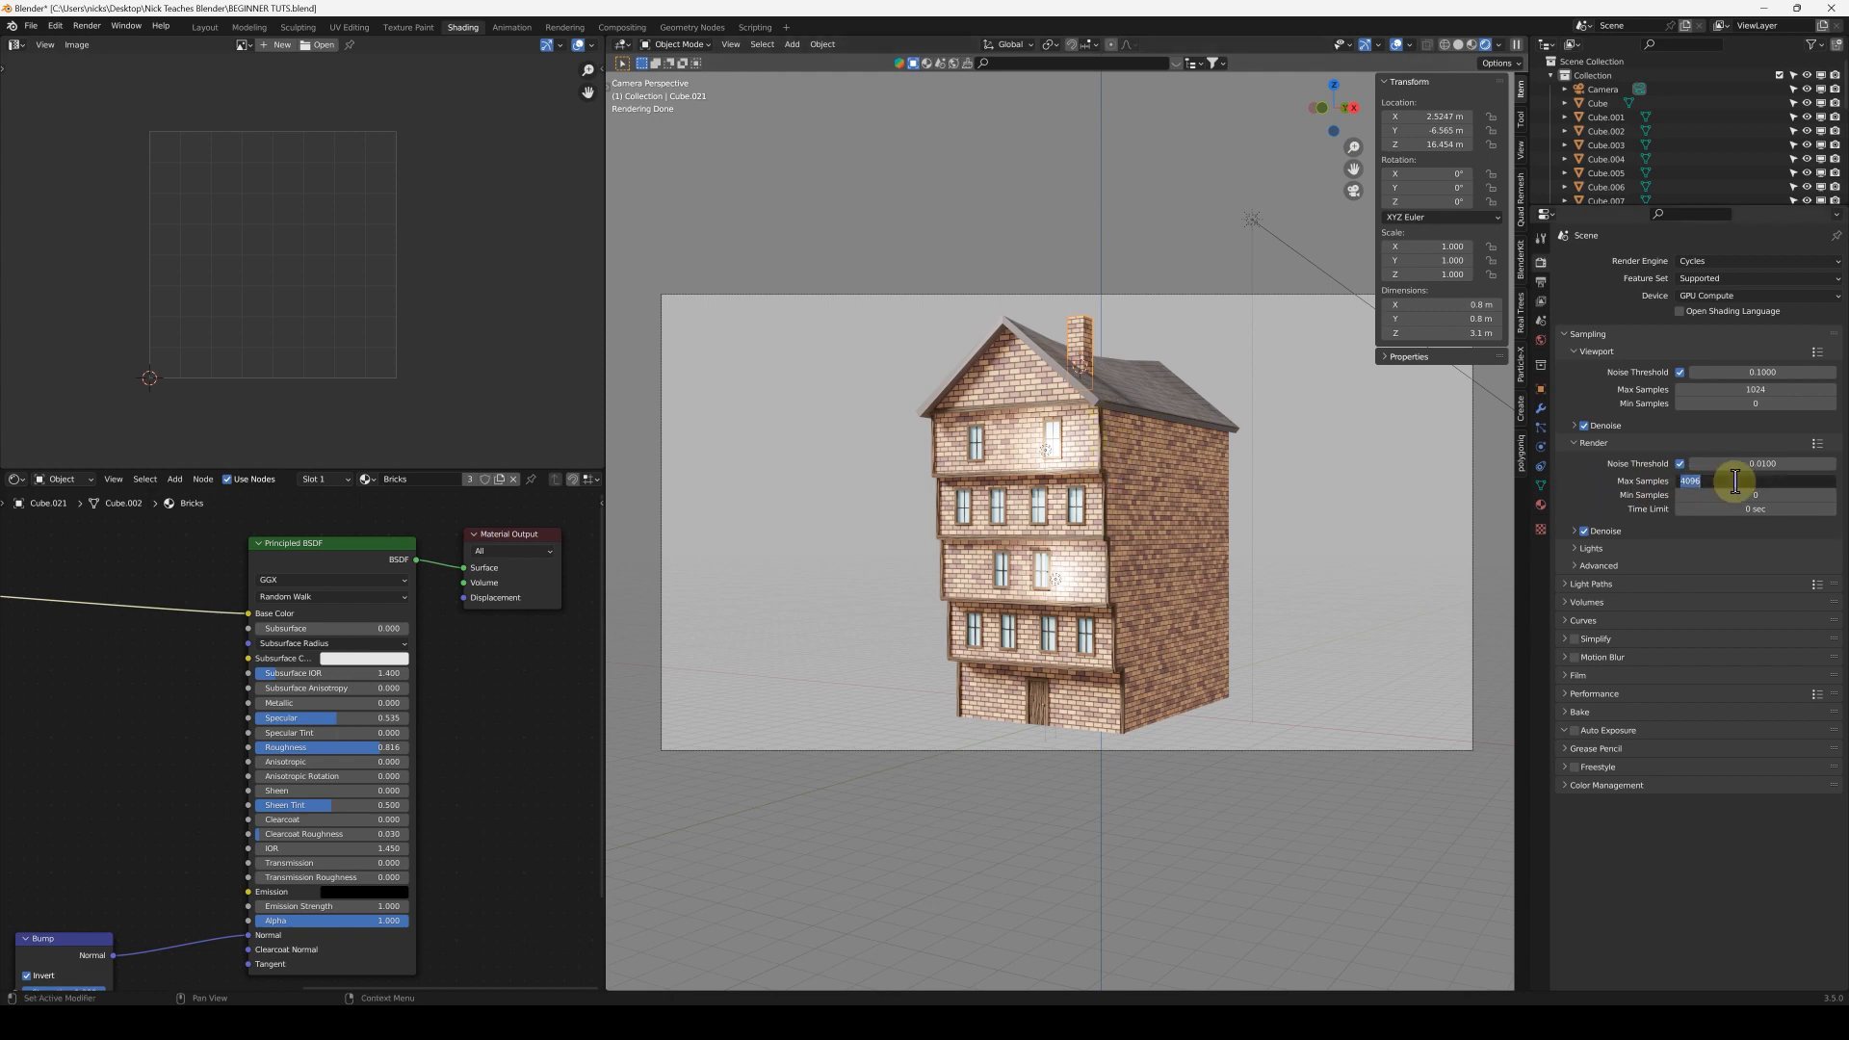
text(5)
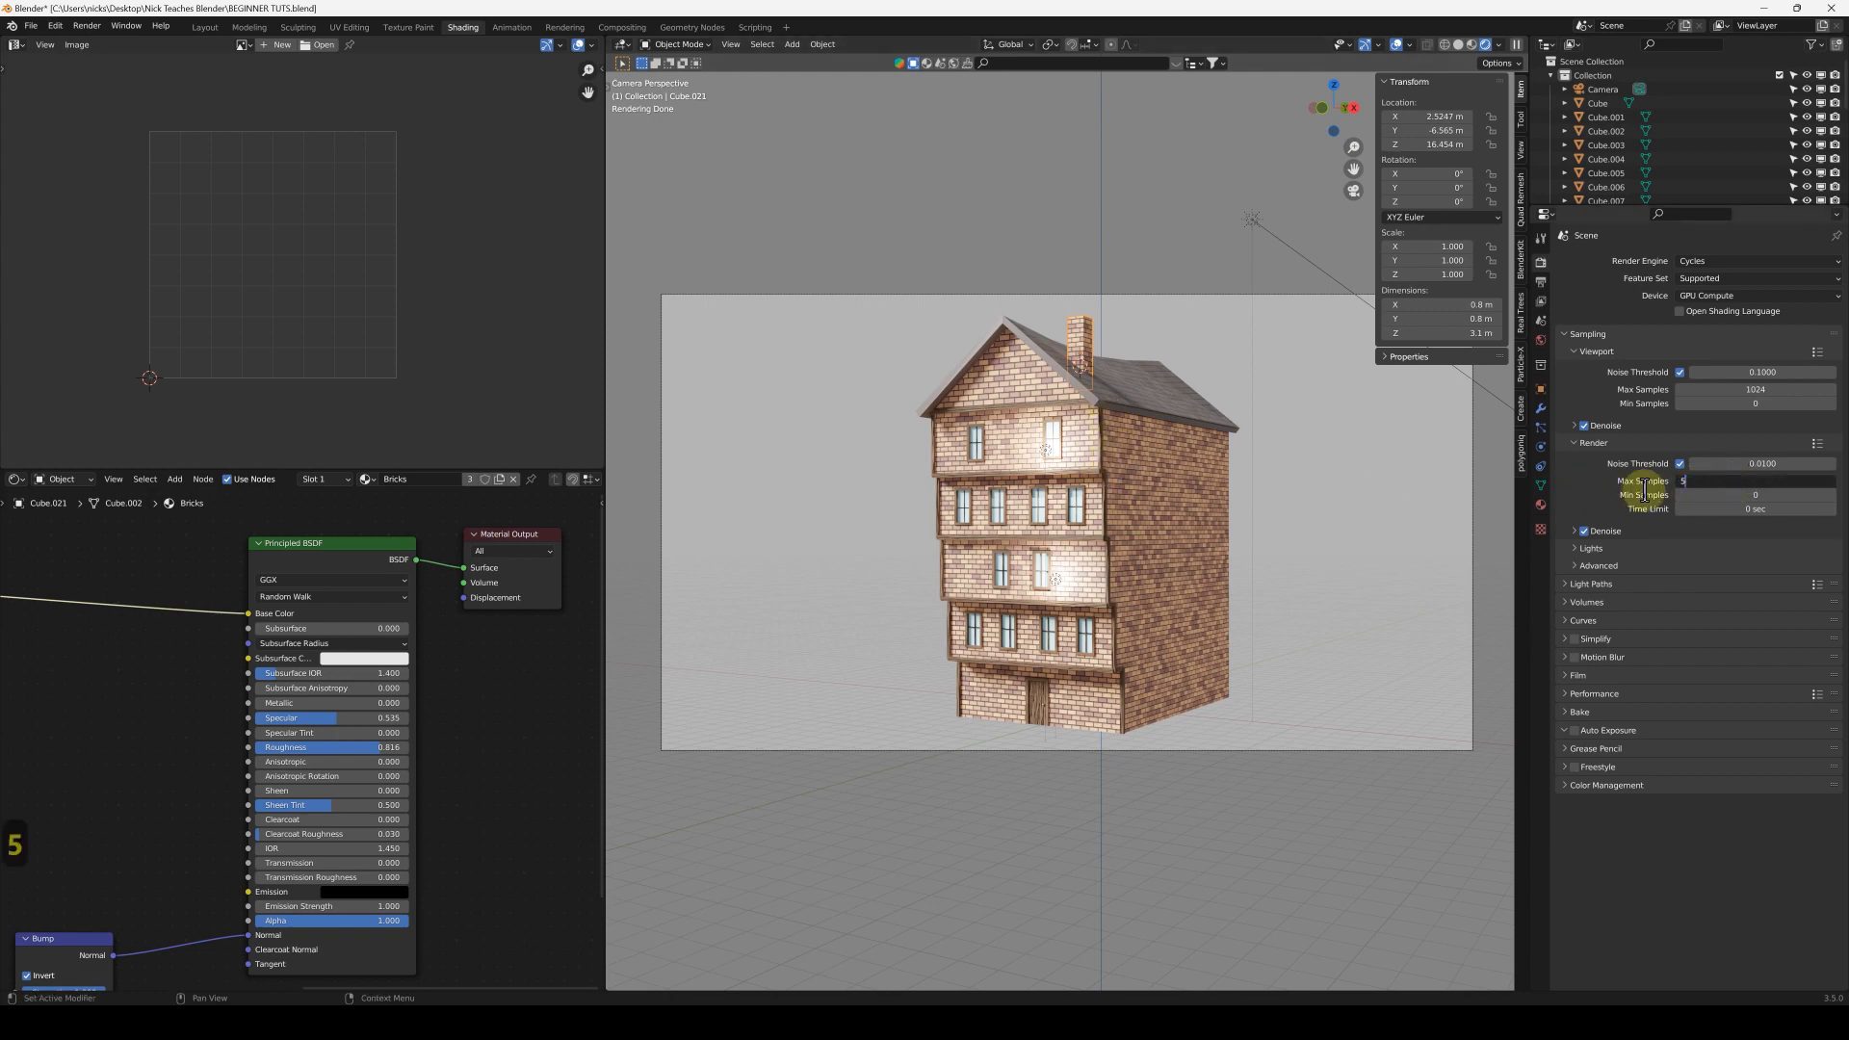
text(00)
key(BackSpace)
key(BackSpace)
key(BackSpace)
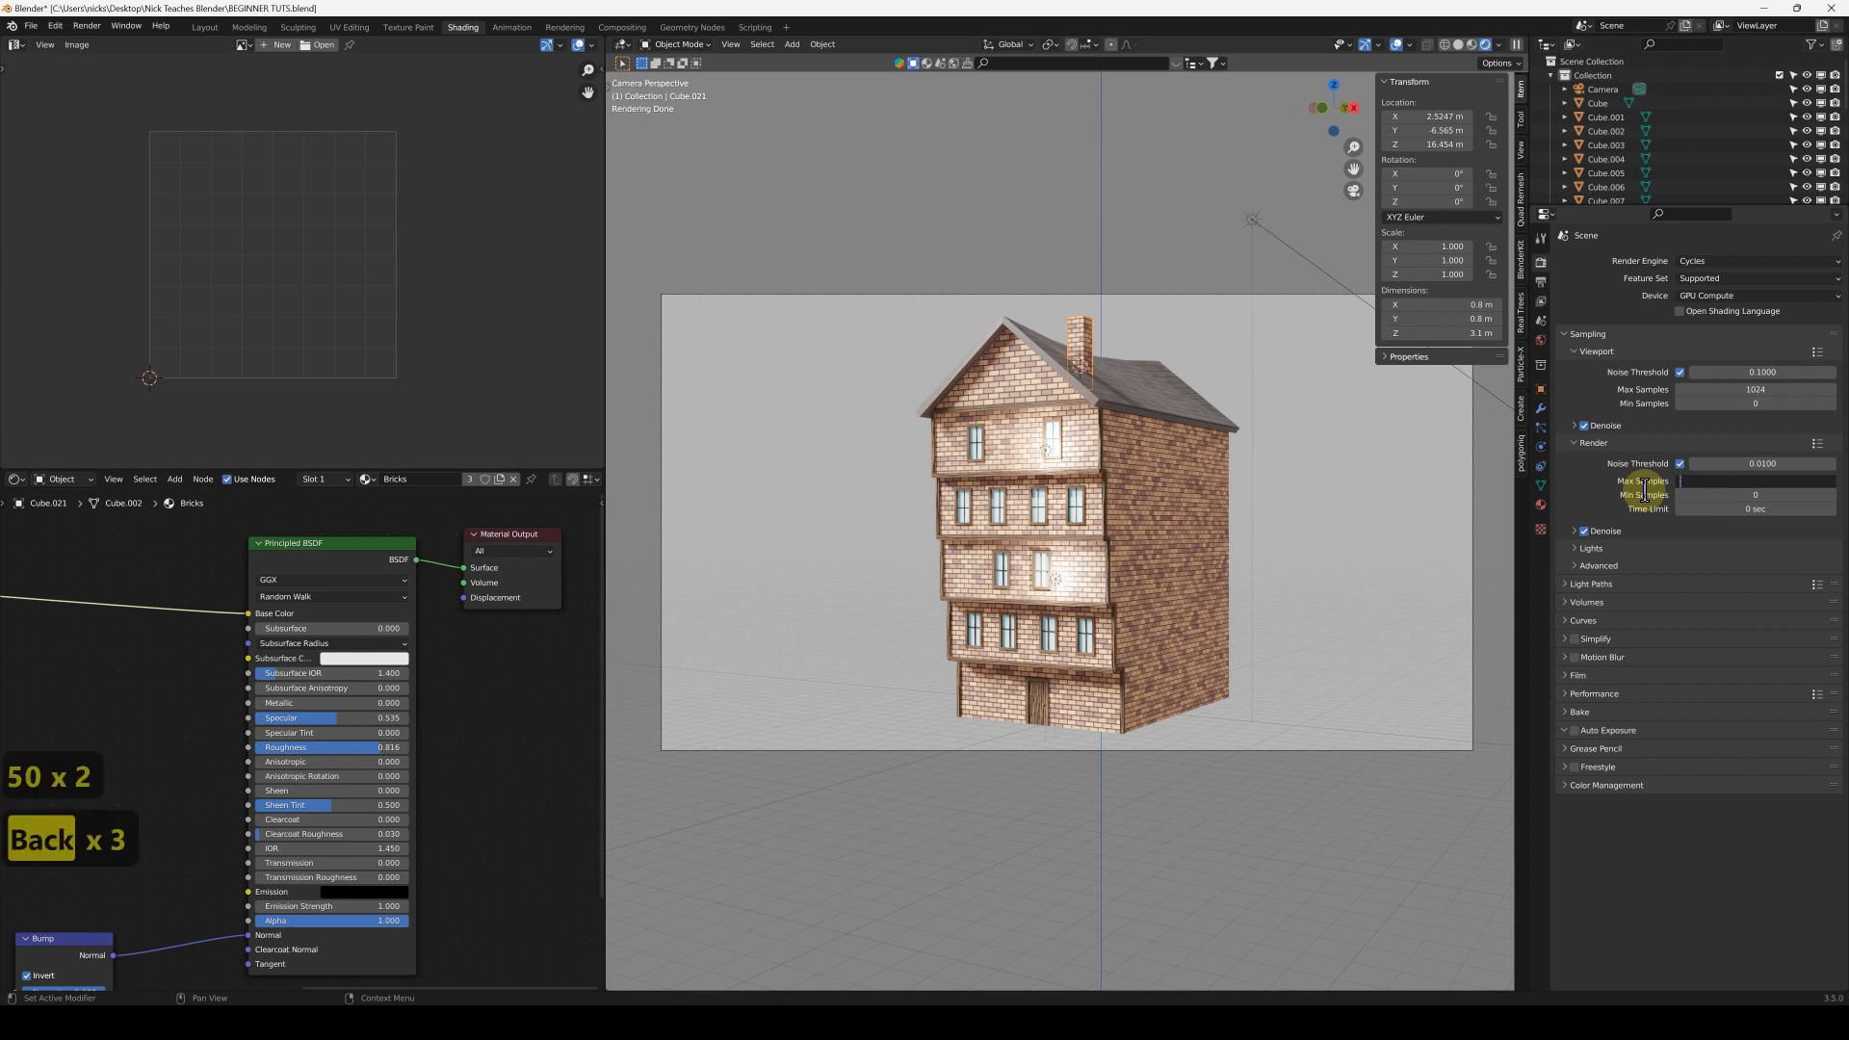
text(2)
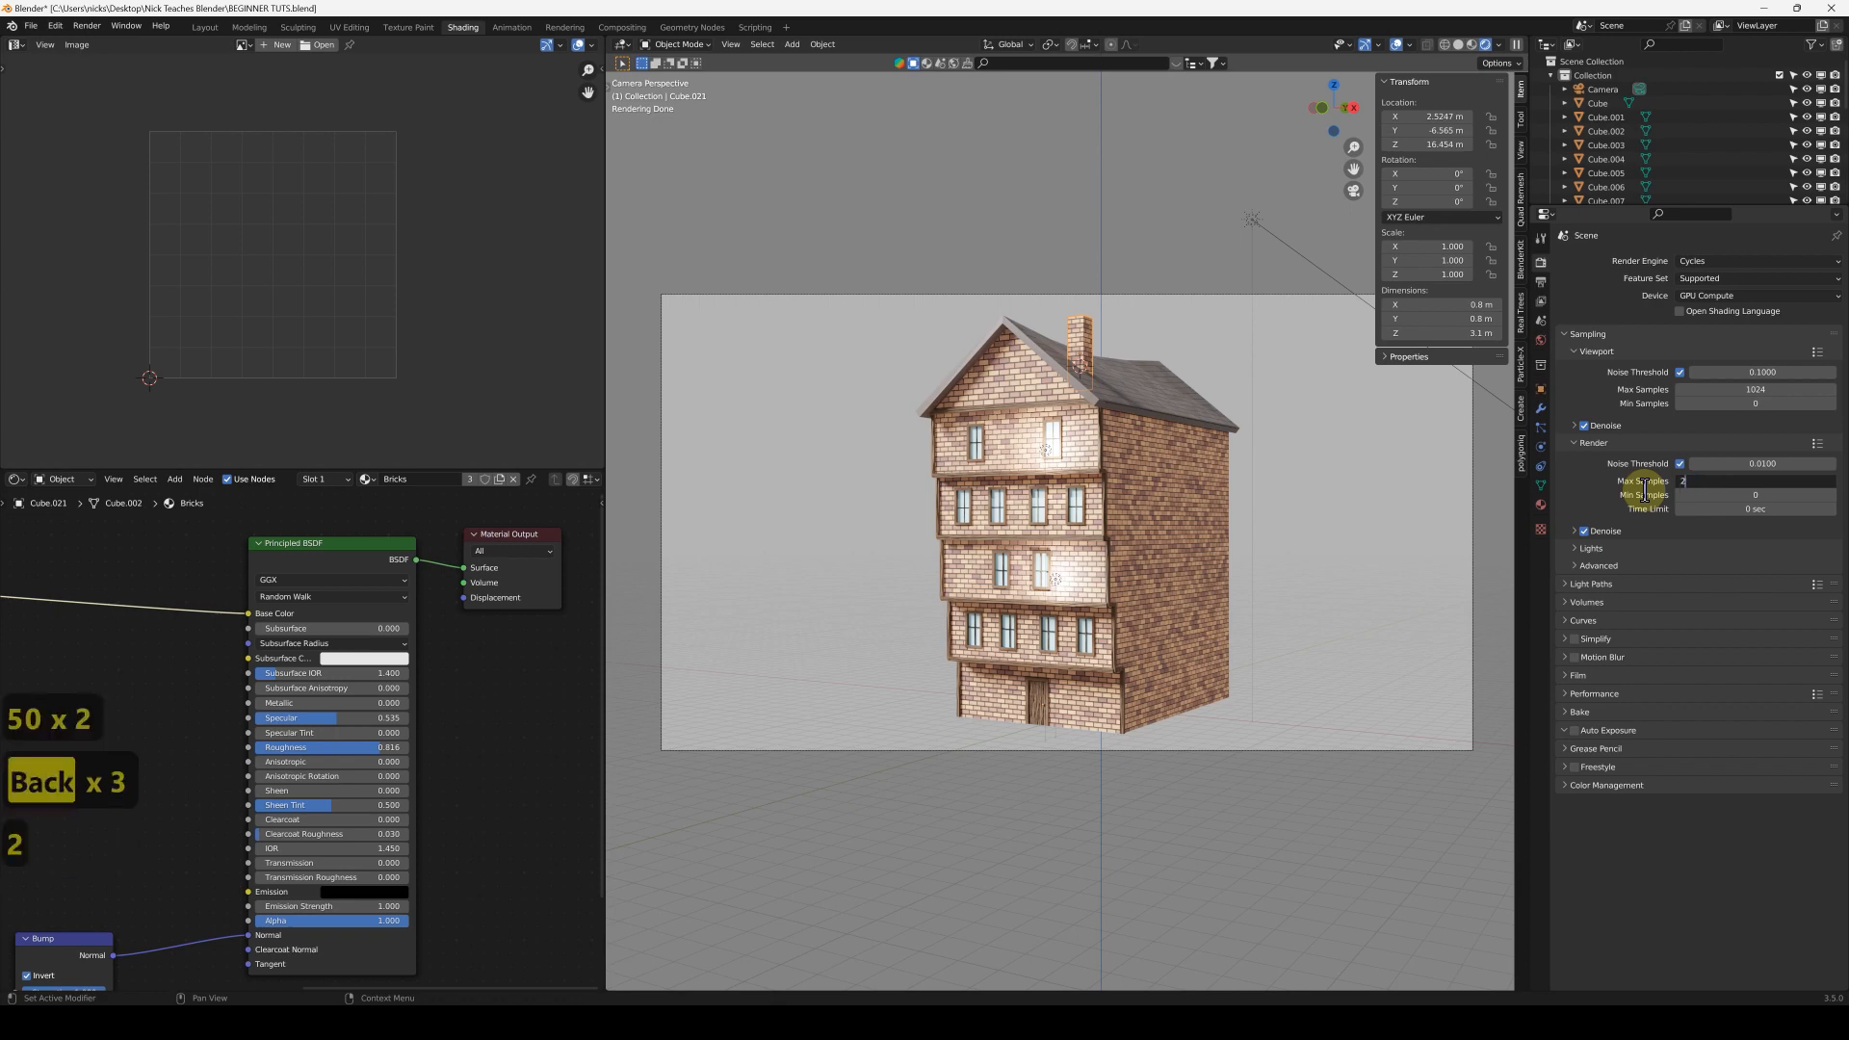
key(Return)
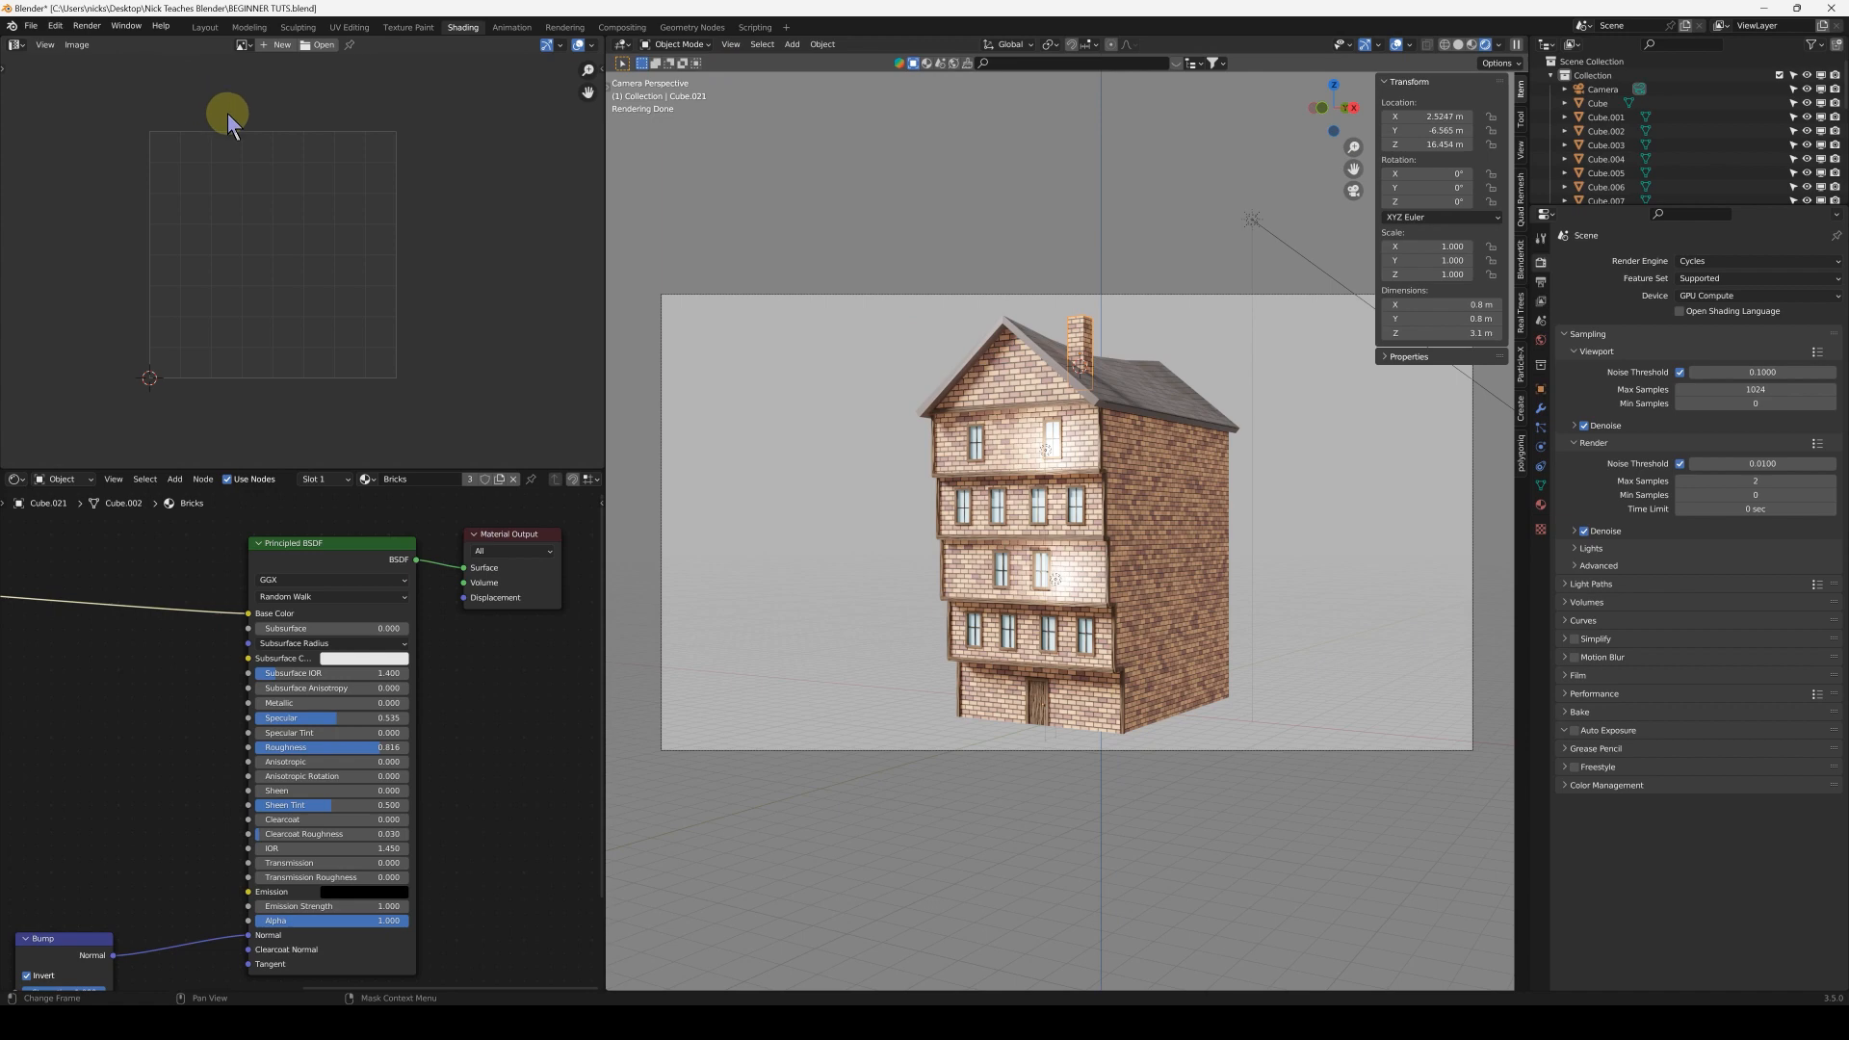
click(85, 26)
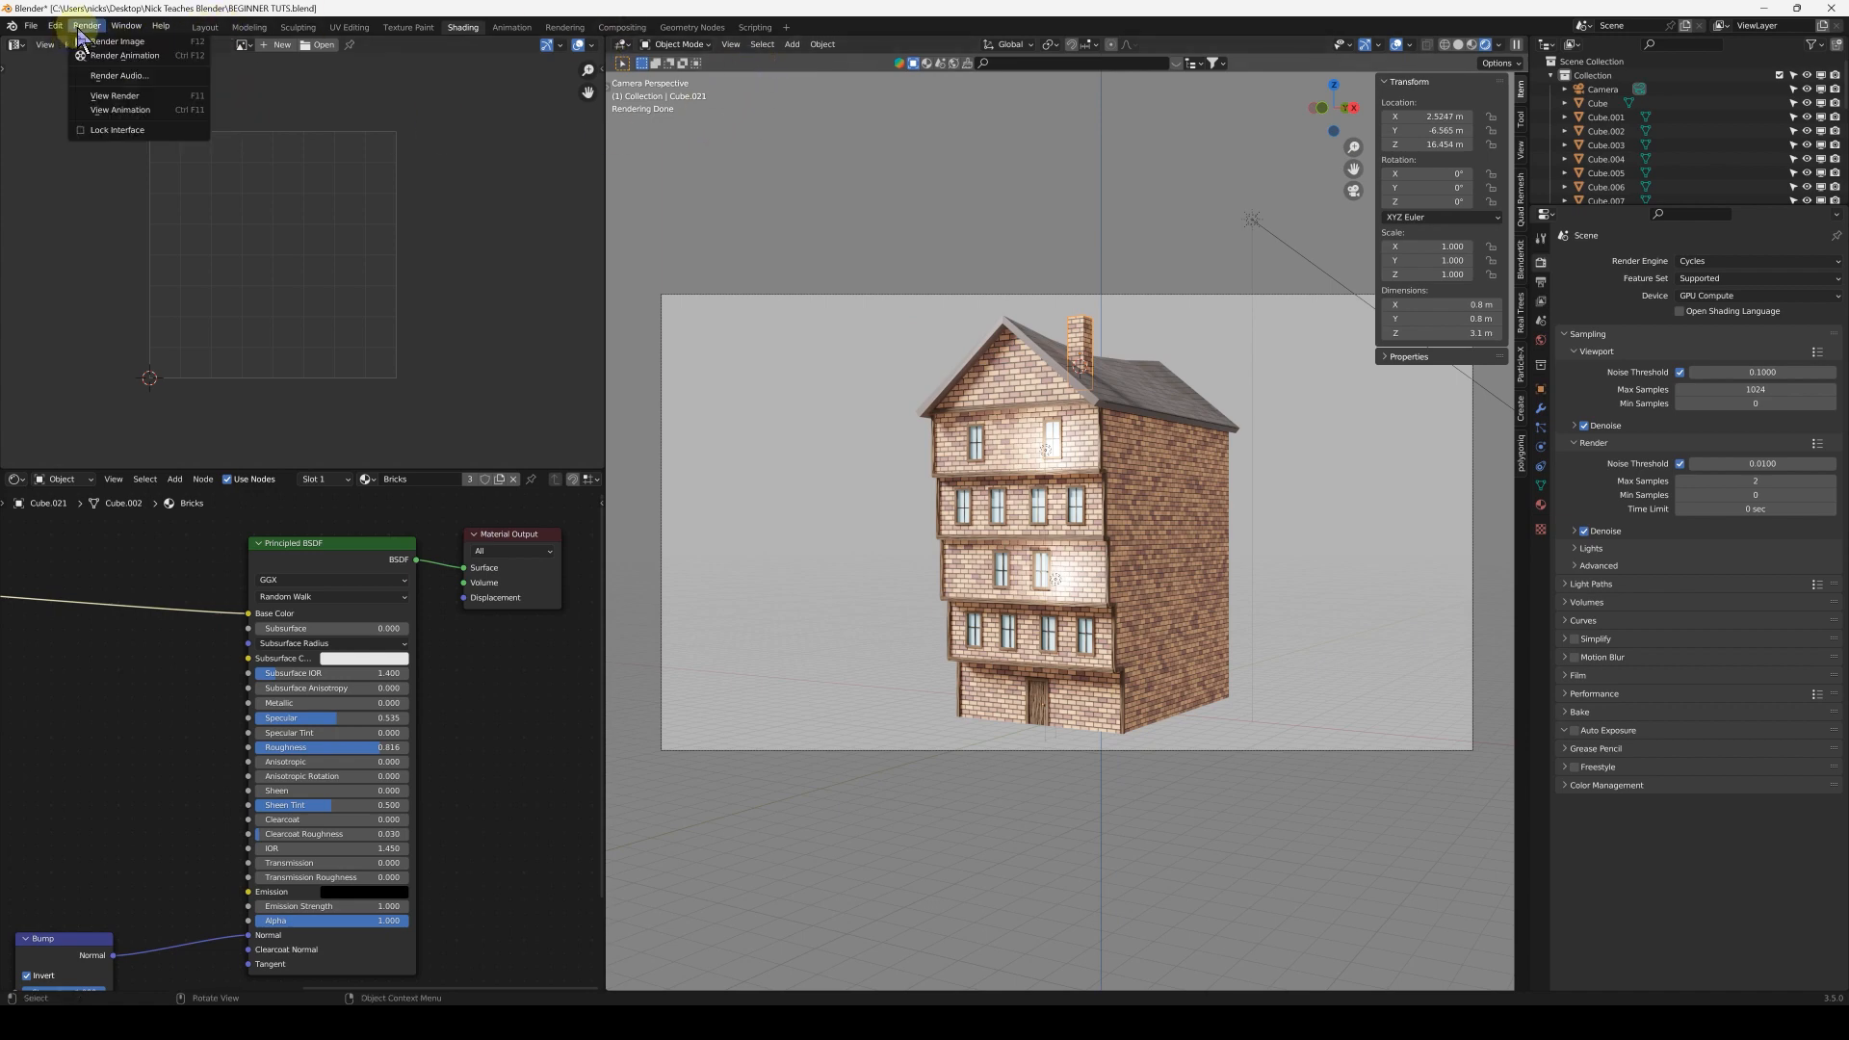
click(139, 42)
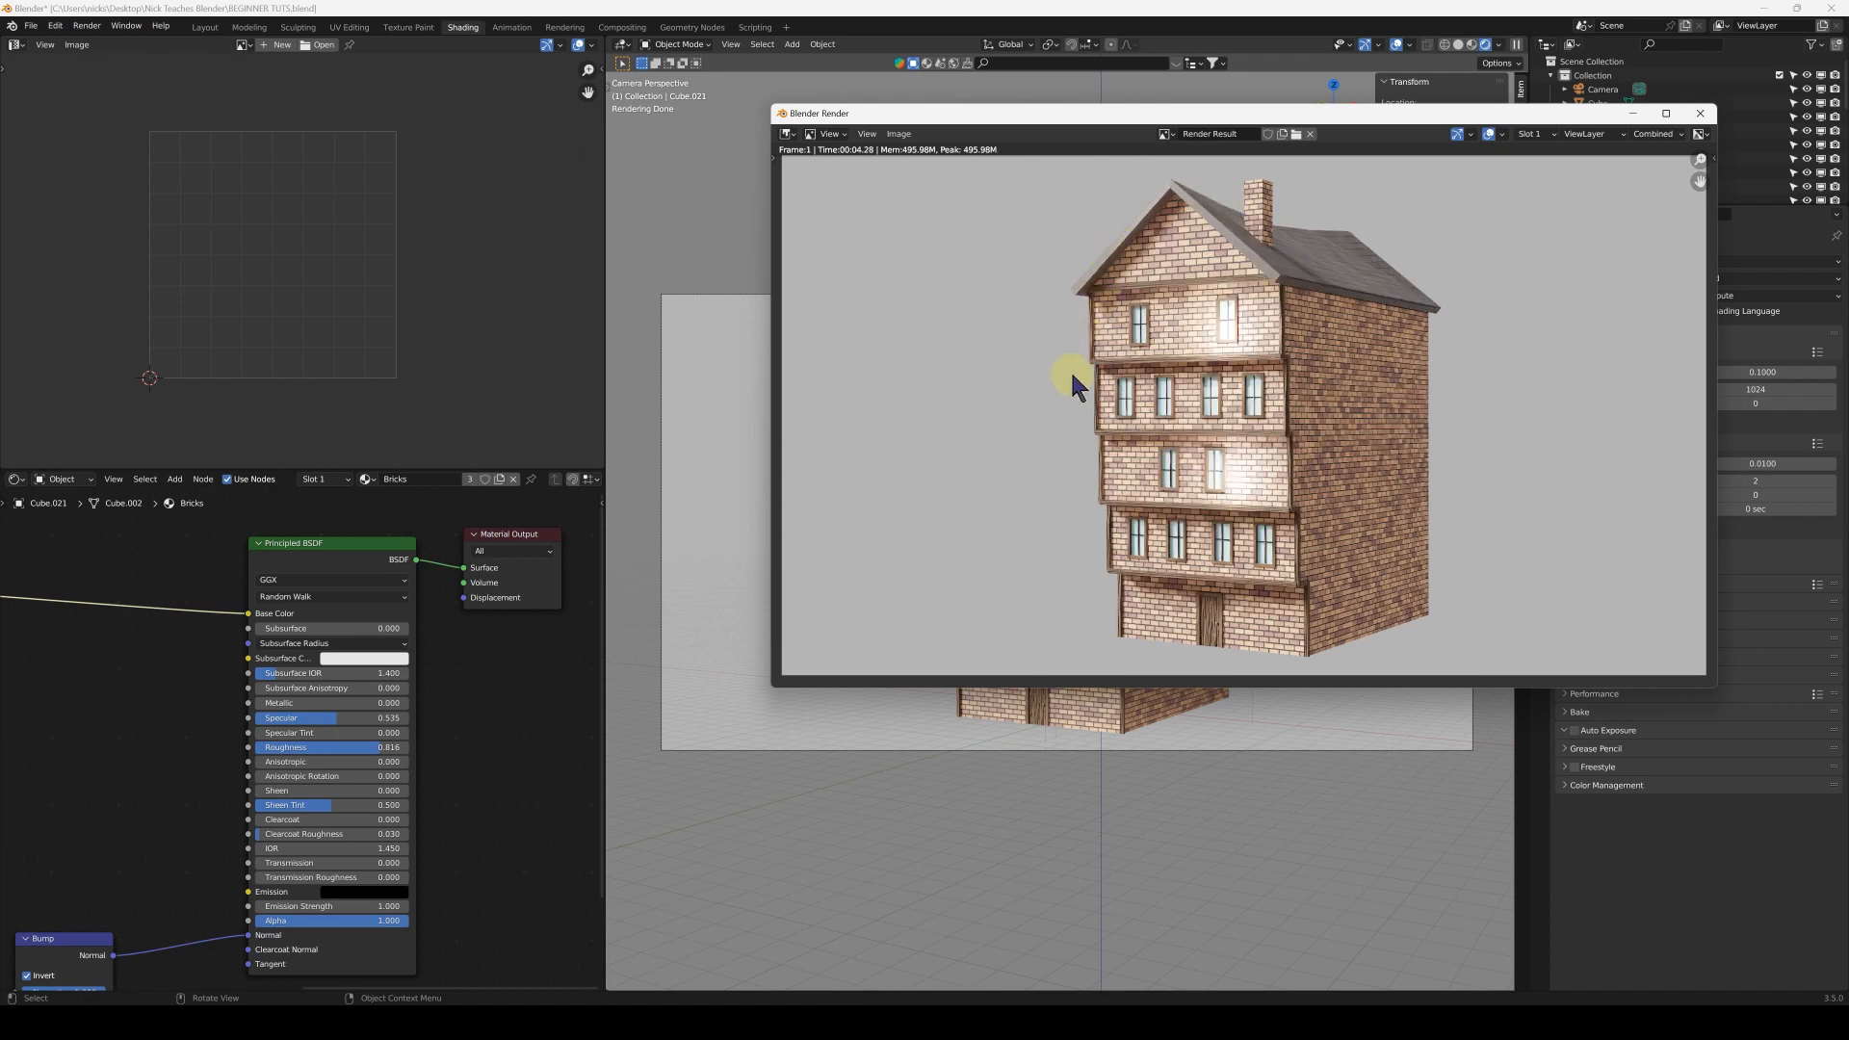
Examine the low-sample render close up across the brick walls, windows and gable, and close the render window
scroll(1260, 438, up, 5)
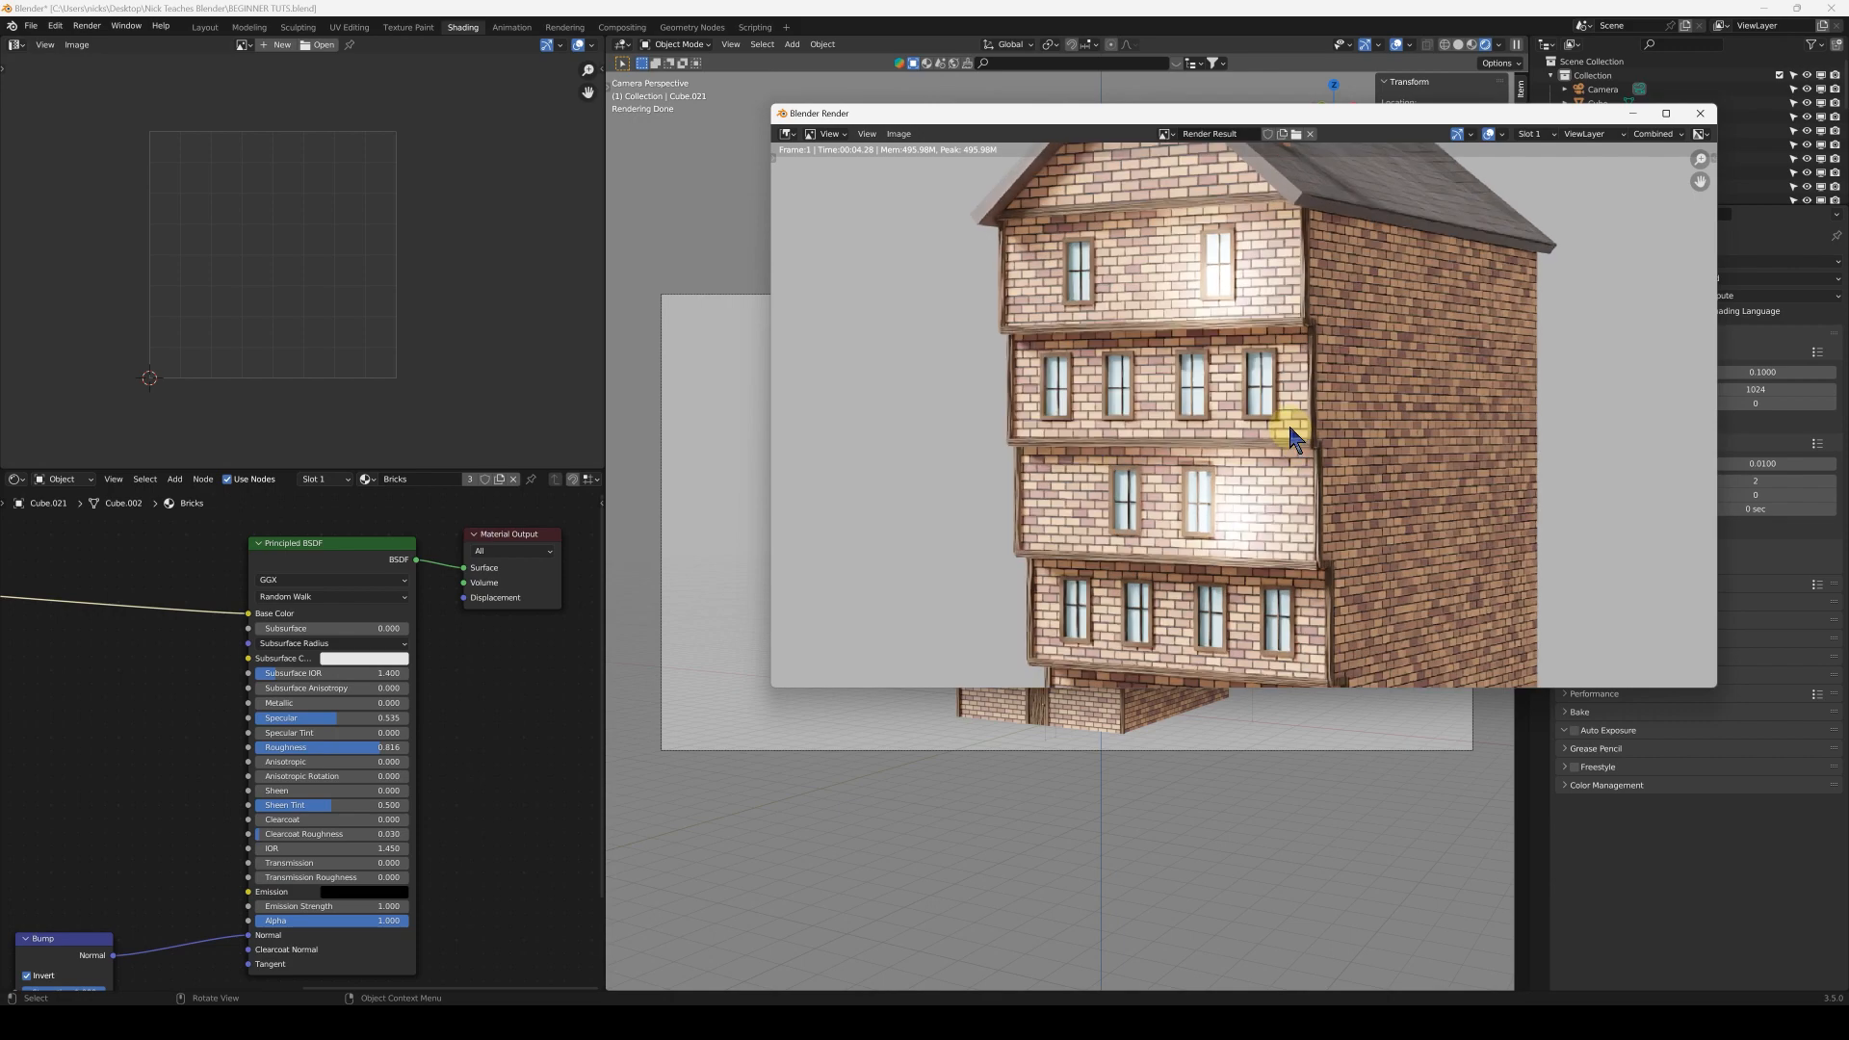
scroll(1221, 363, down, 3)
scroll(1221, 363, up, 9)
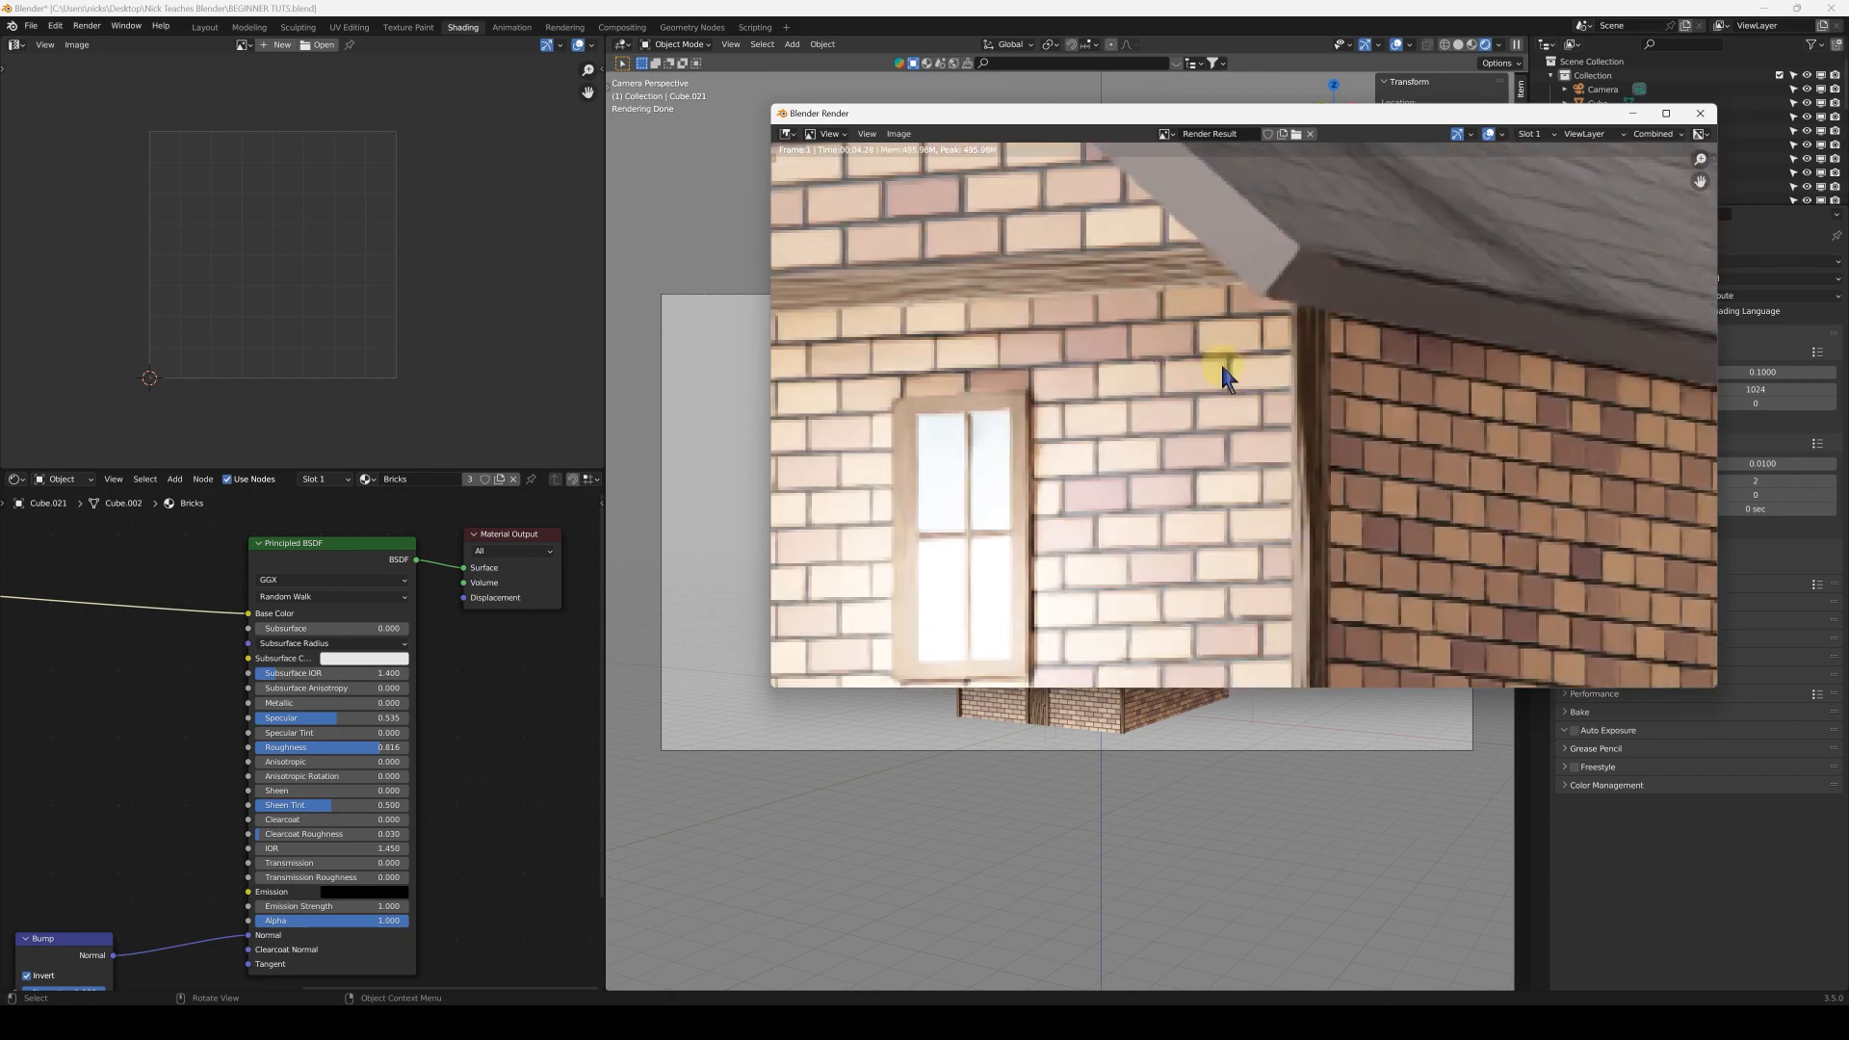
middle_drag(1474, 479, 1305, 358)
middle_drag(1412, 339, 1566, 330)
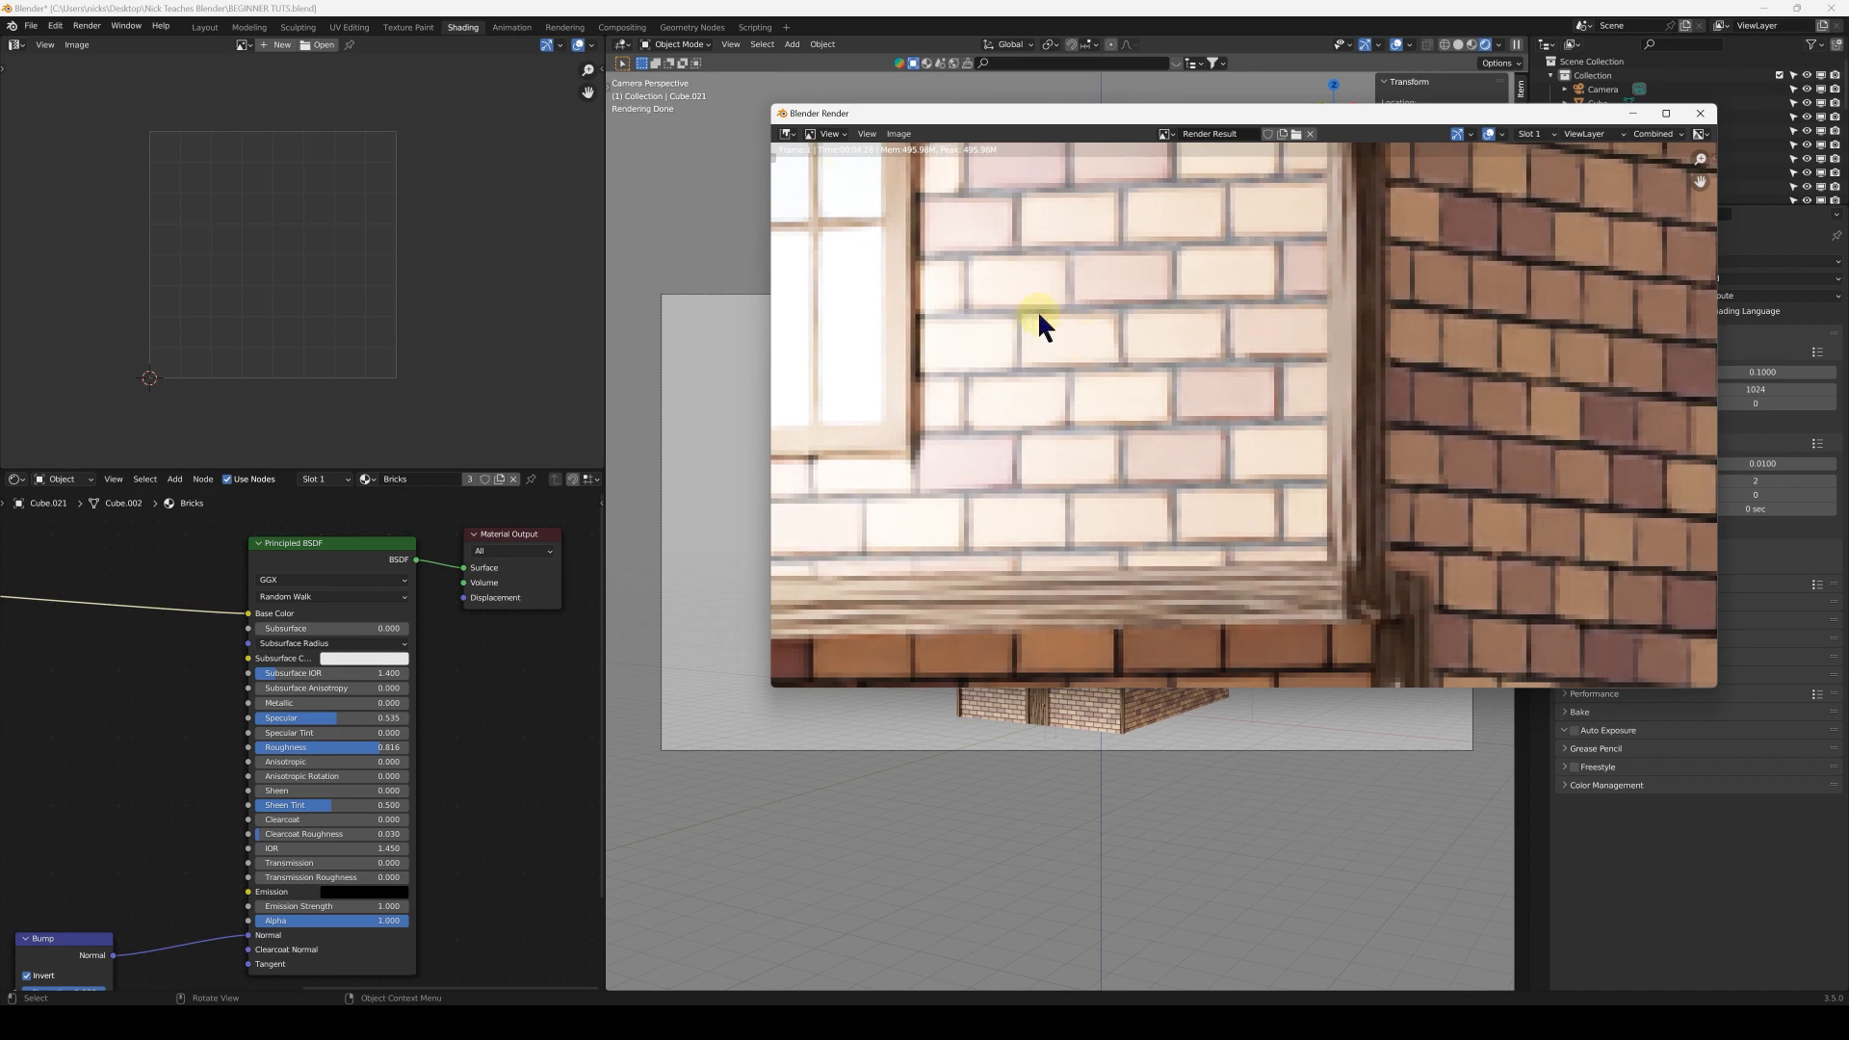
middle_drag(859, 251, 1275, 421)
middle_drag(1069, 397, 1259, 631)
middle_drag(1163, 248, 1032, 468)
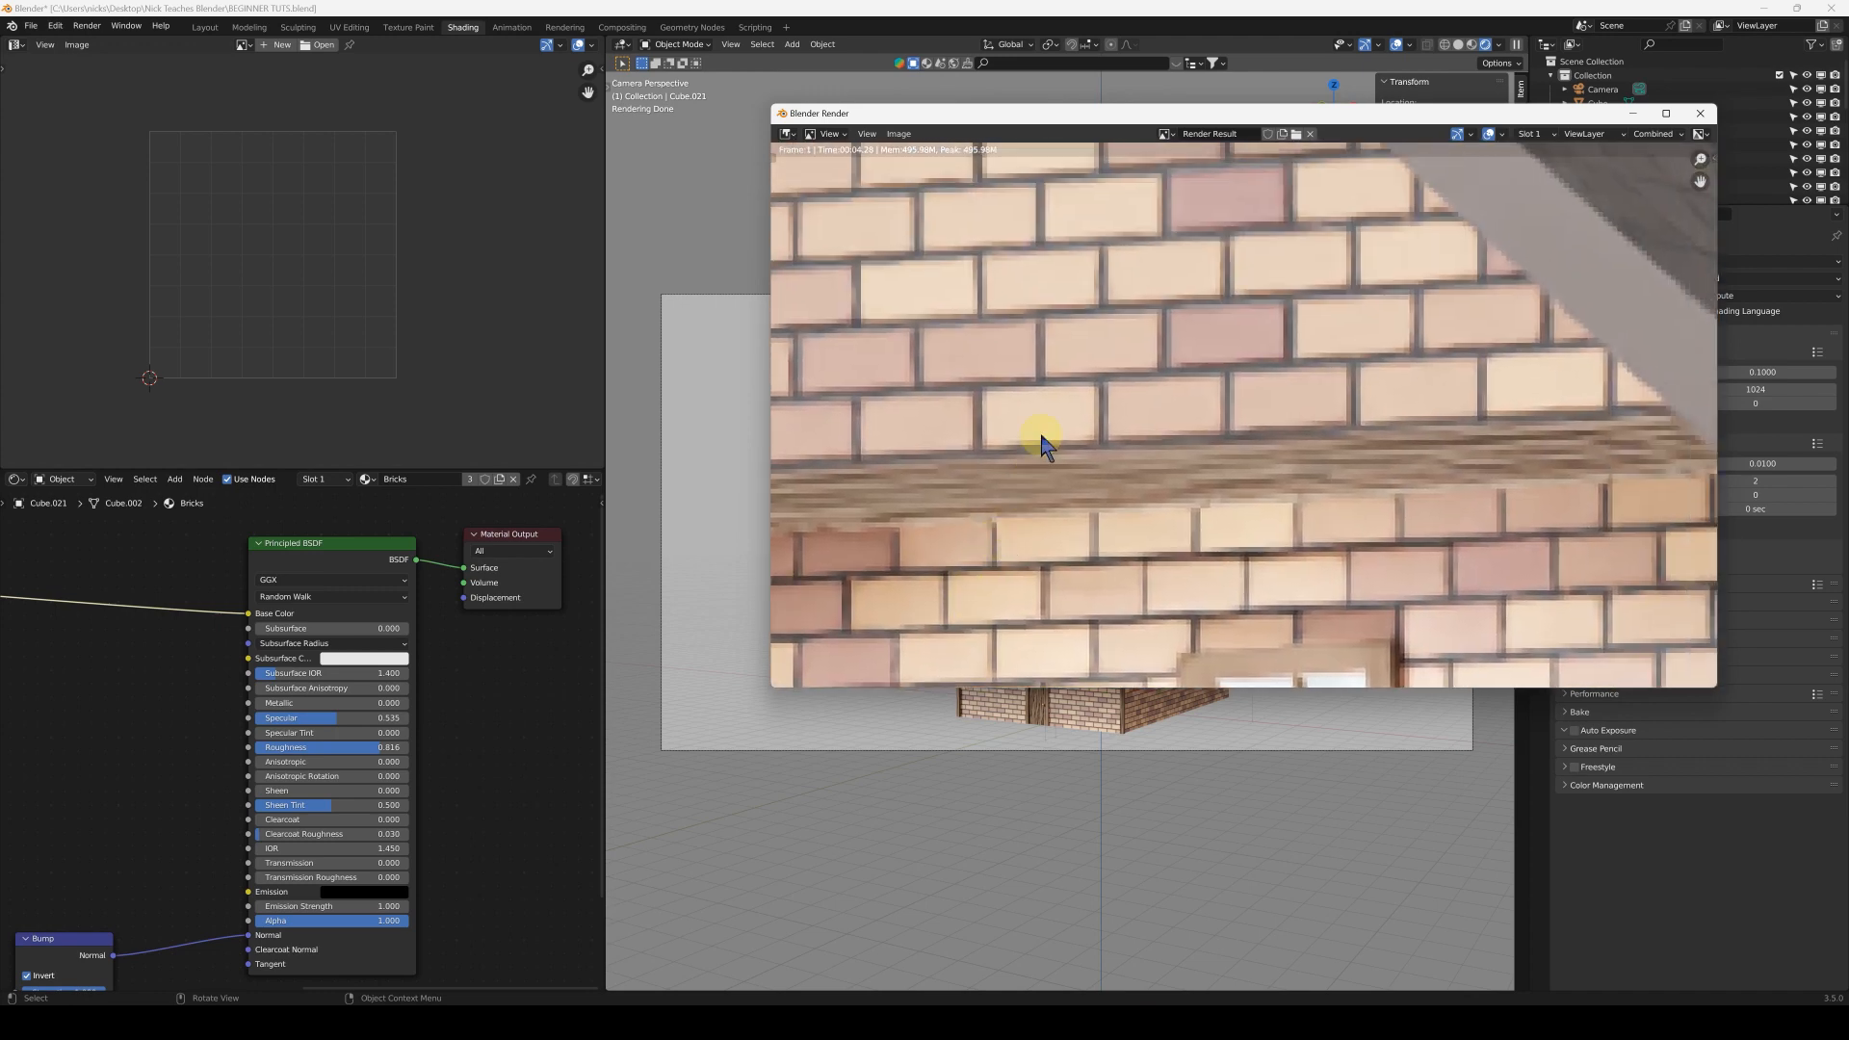
scroll(1175, 475, down, 8)
scroll(1143, 350, up, 3)
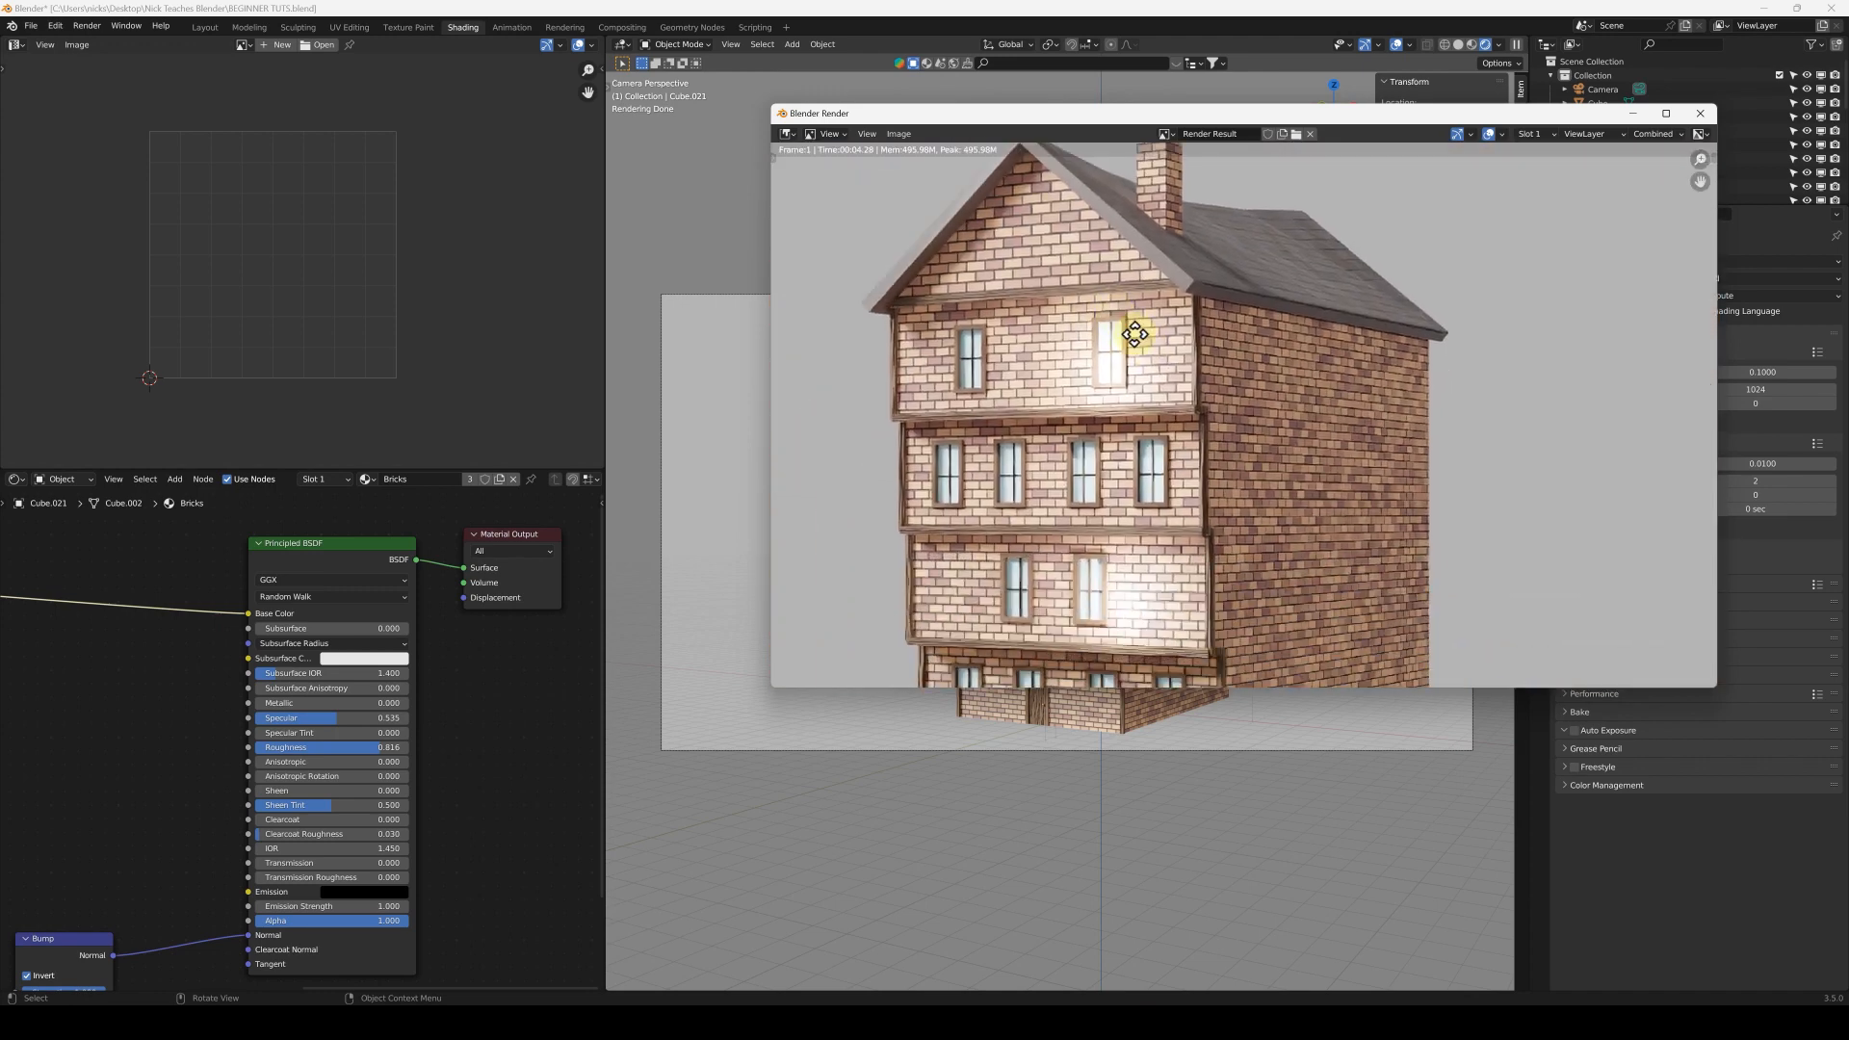
middle_drag(1141, 476, 1147, 338)
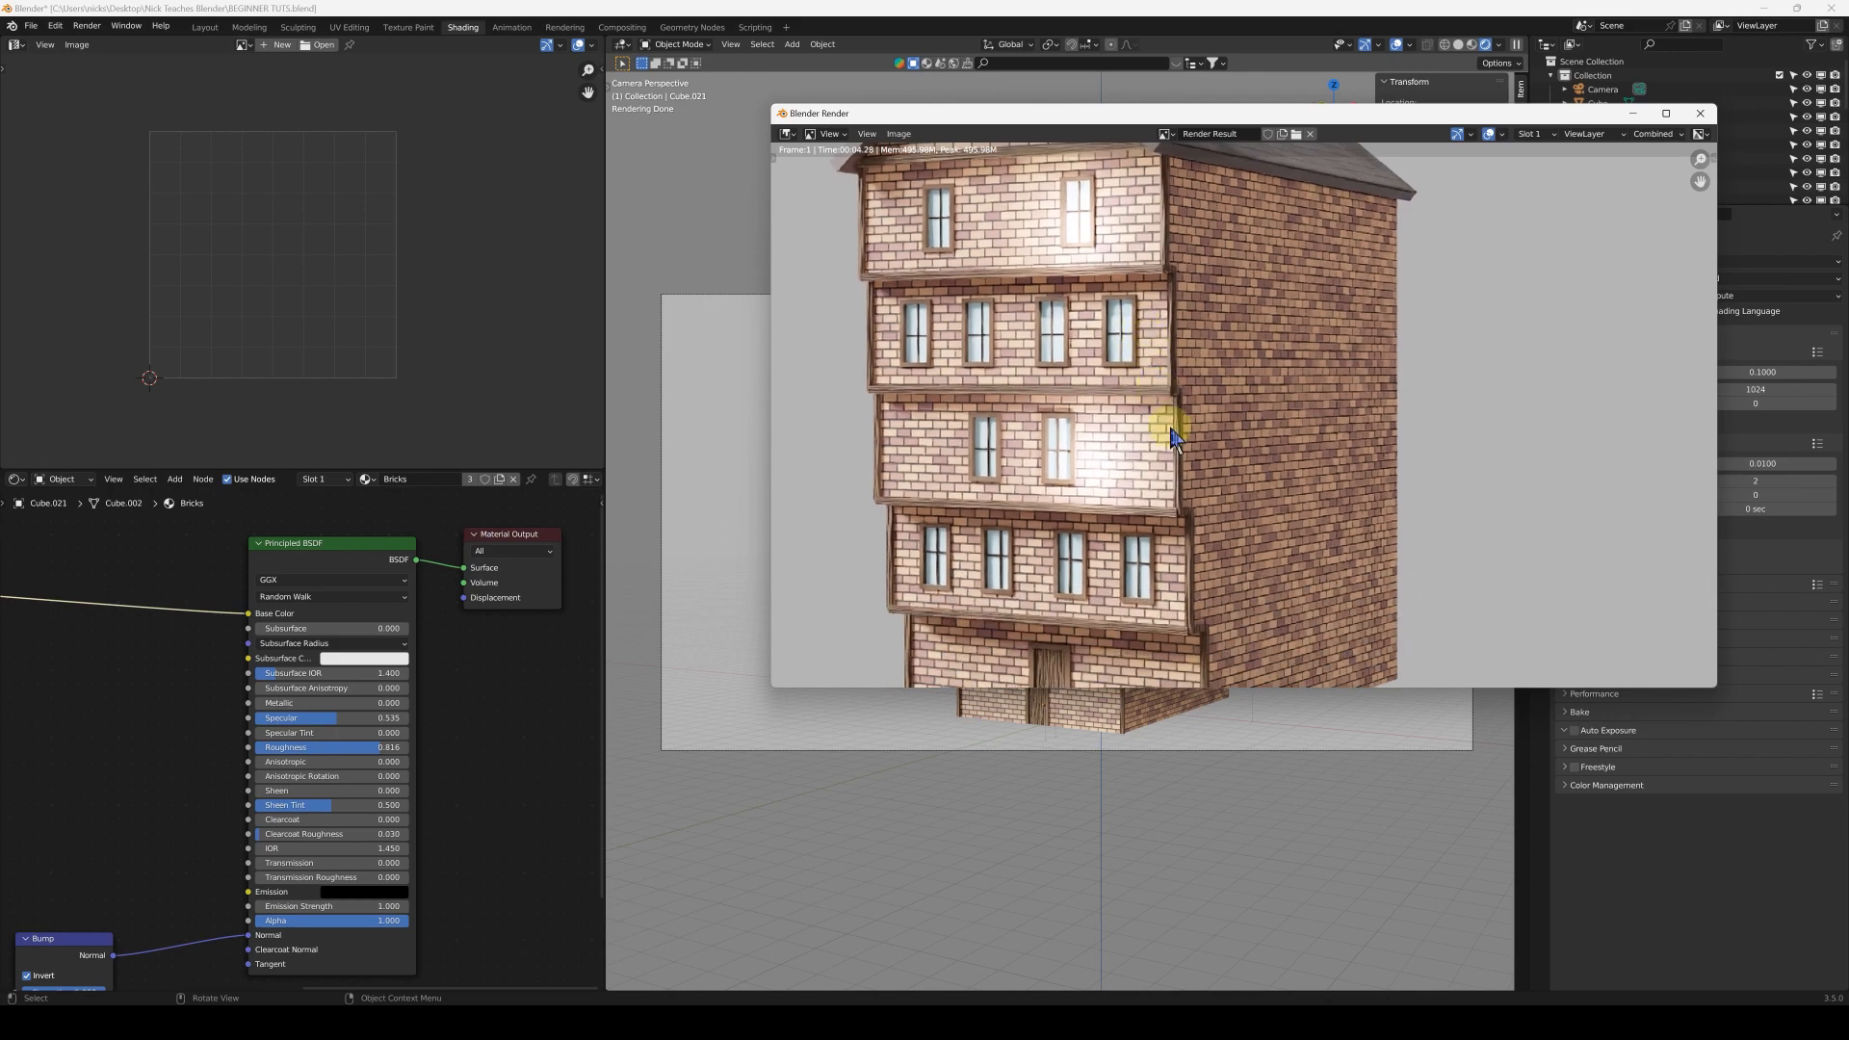
middle_drag(1175, 413, 1165, 387)
click(1700, 113)
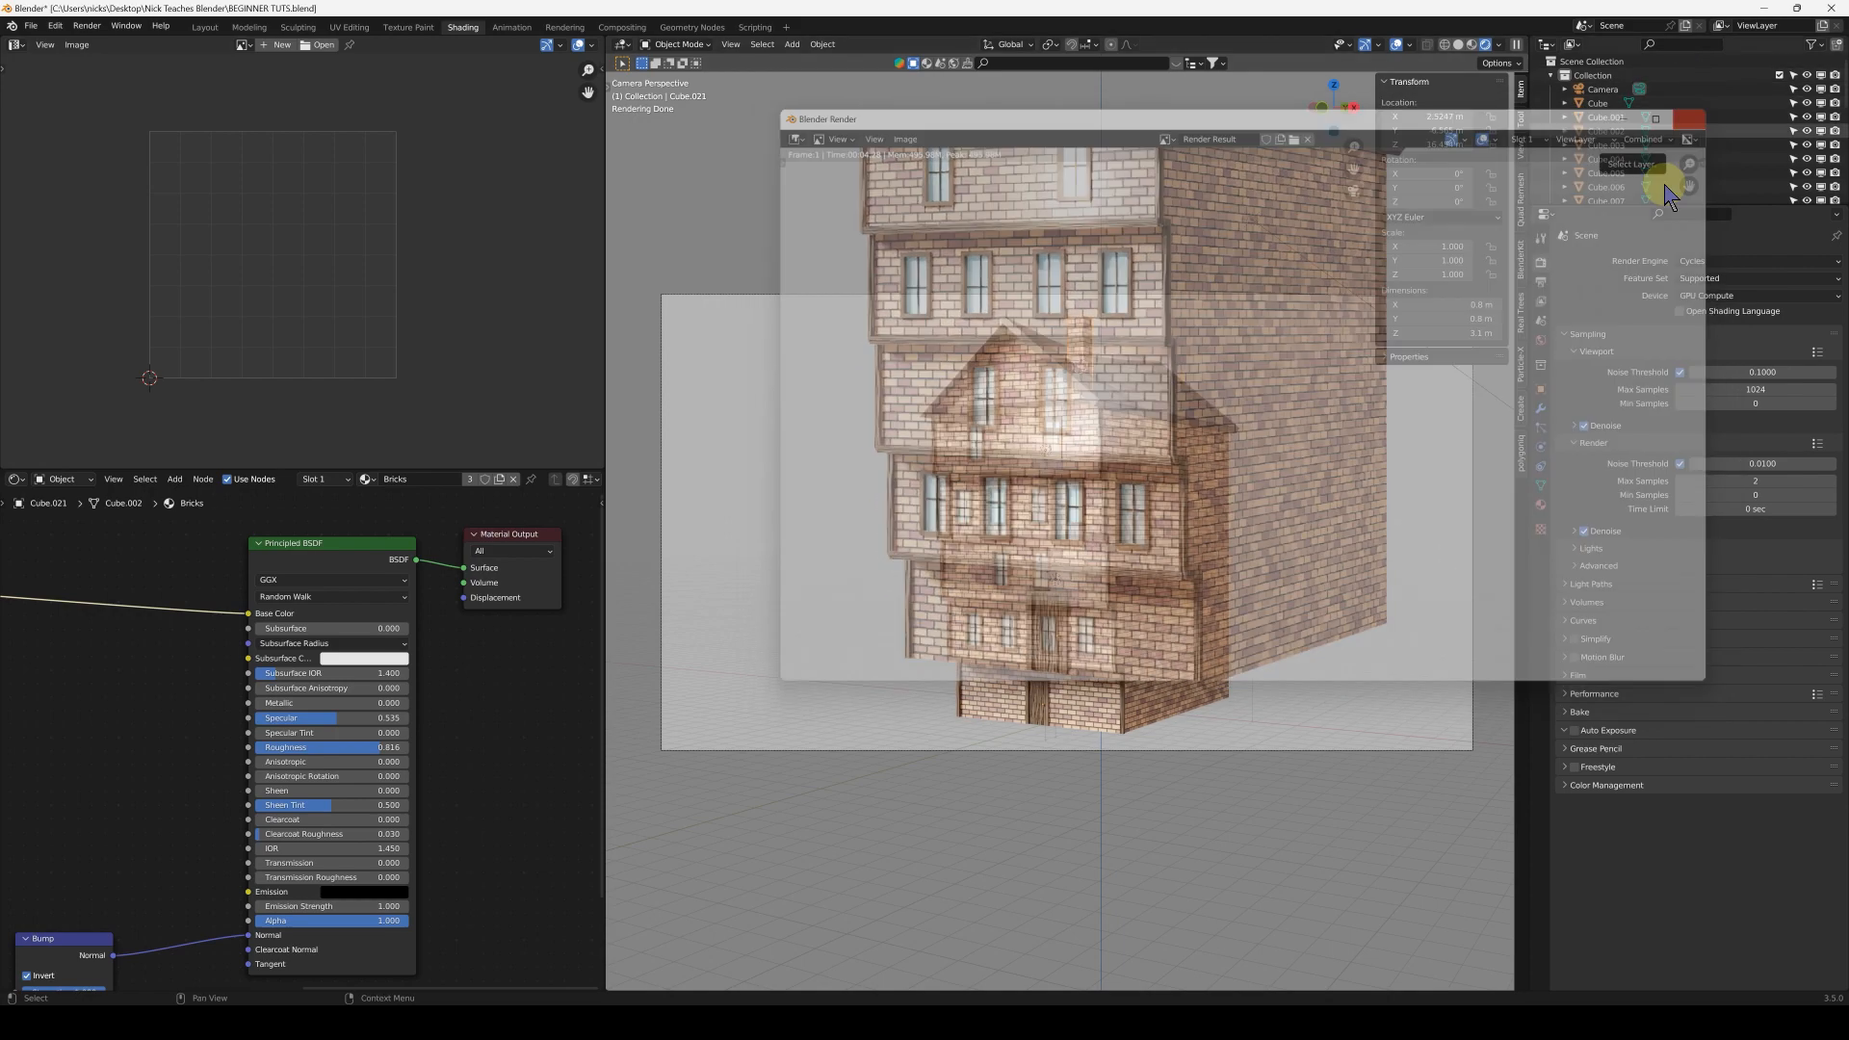
Set the render Max Samples to 200 and render the image again
click(1726, 483)
text(200)
key(Return)
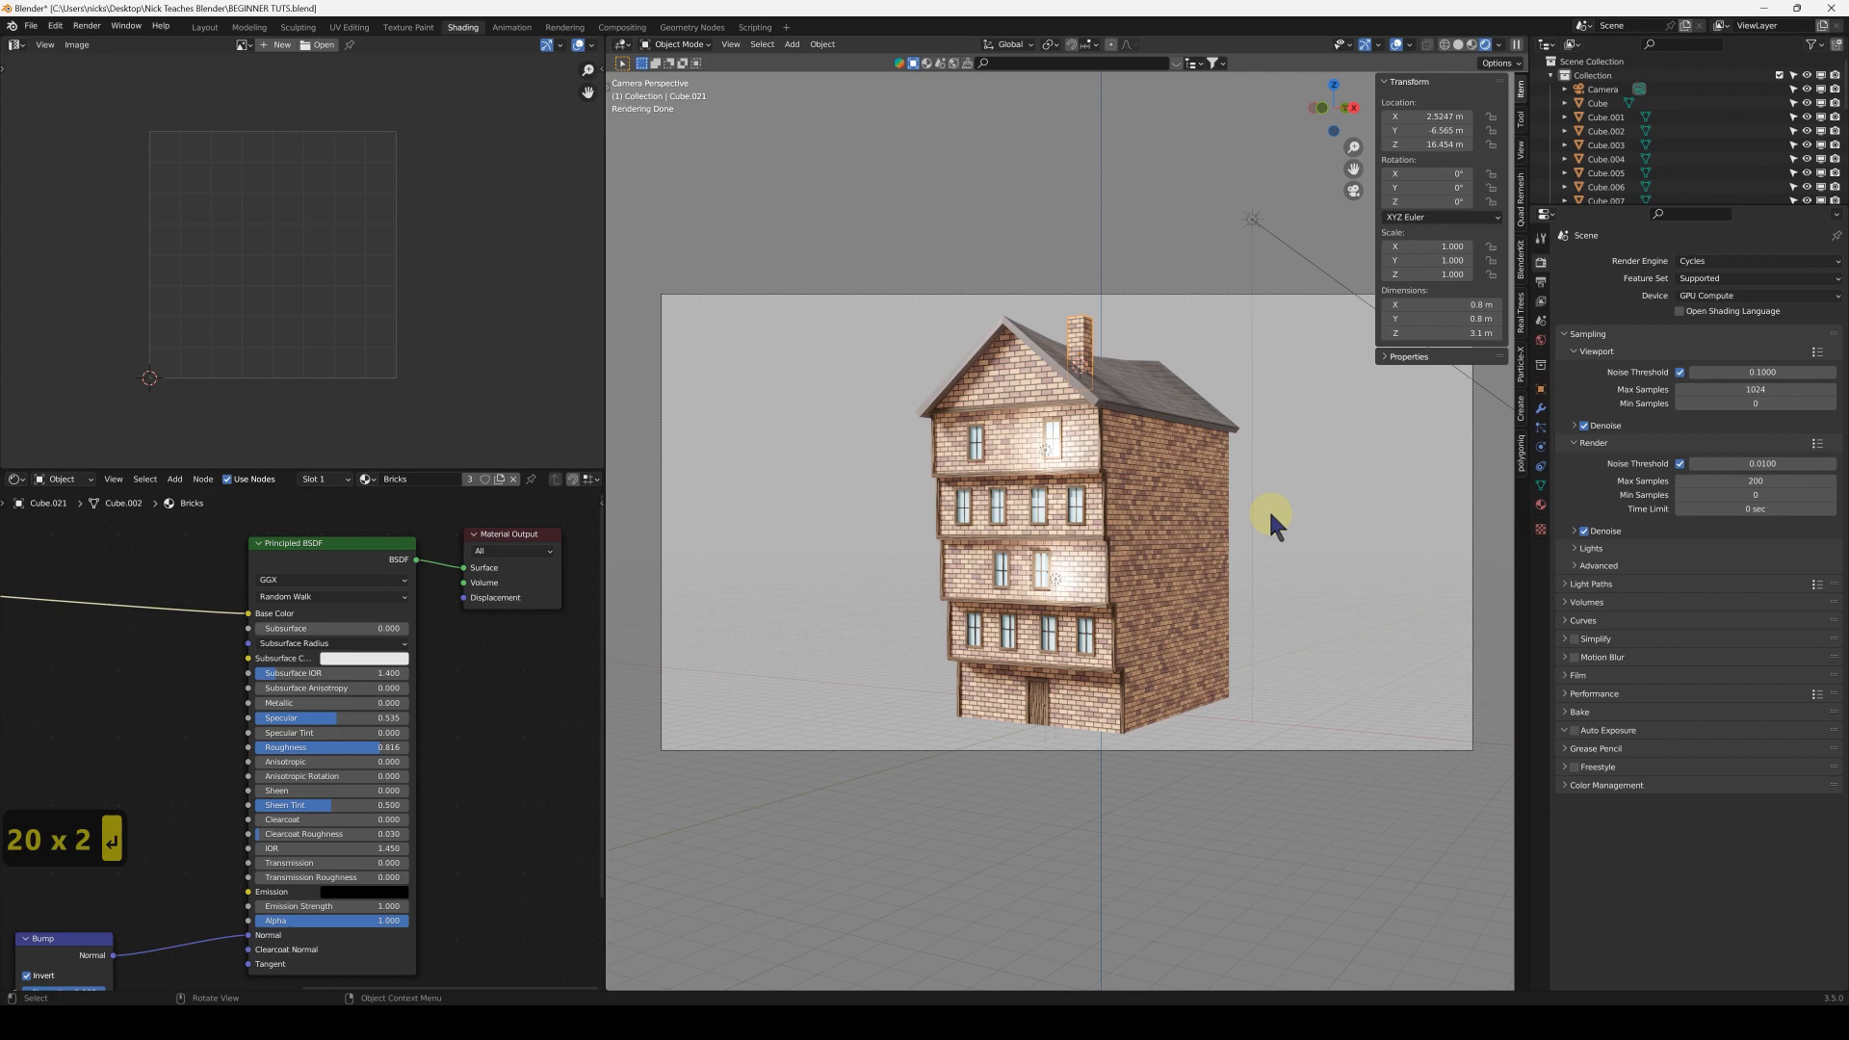
click(86, 28)
click(109, 43)
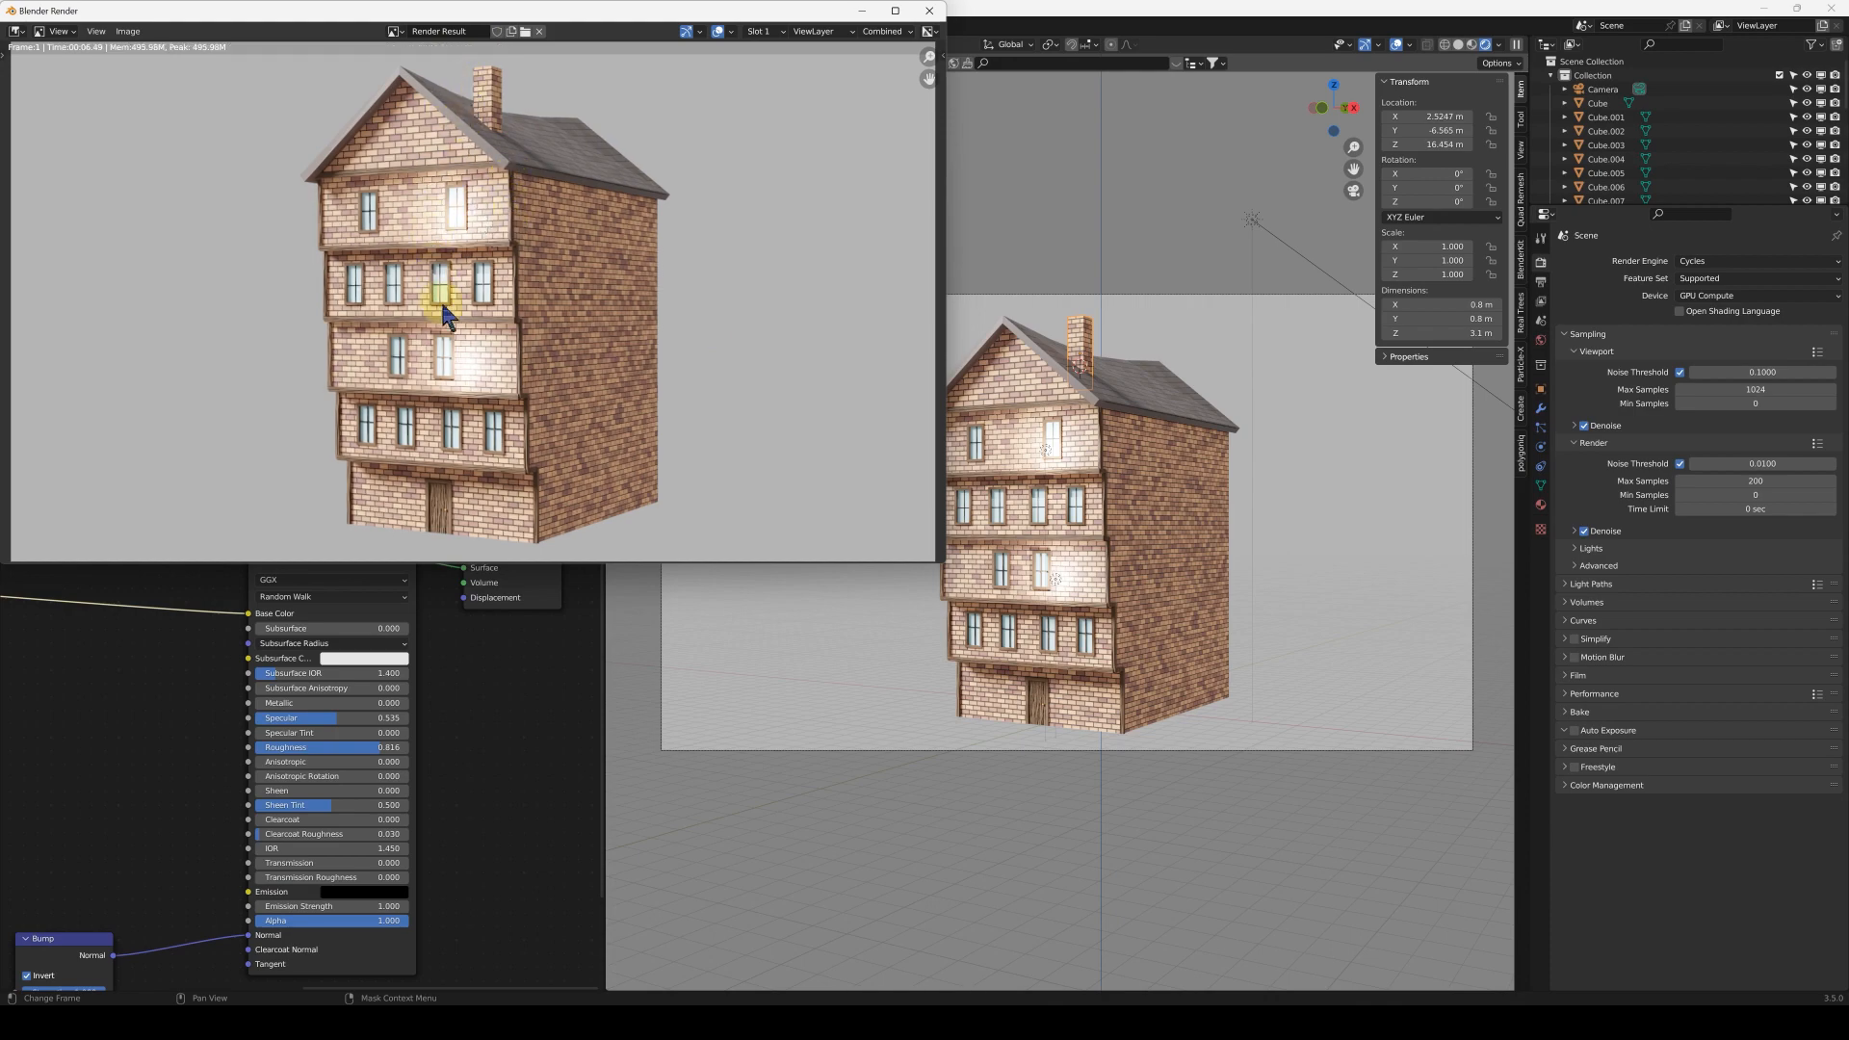
Examine the 200-sample render close up across the windows, brickwork and timber trim, and close the render window
scroll(441, 305, up, 10)
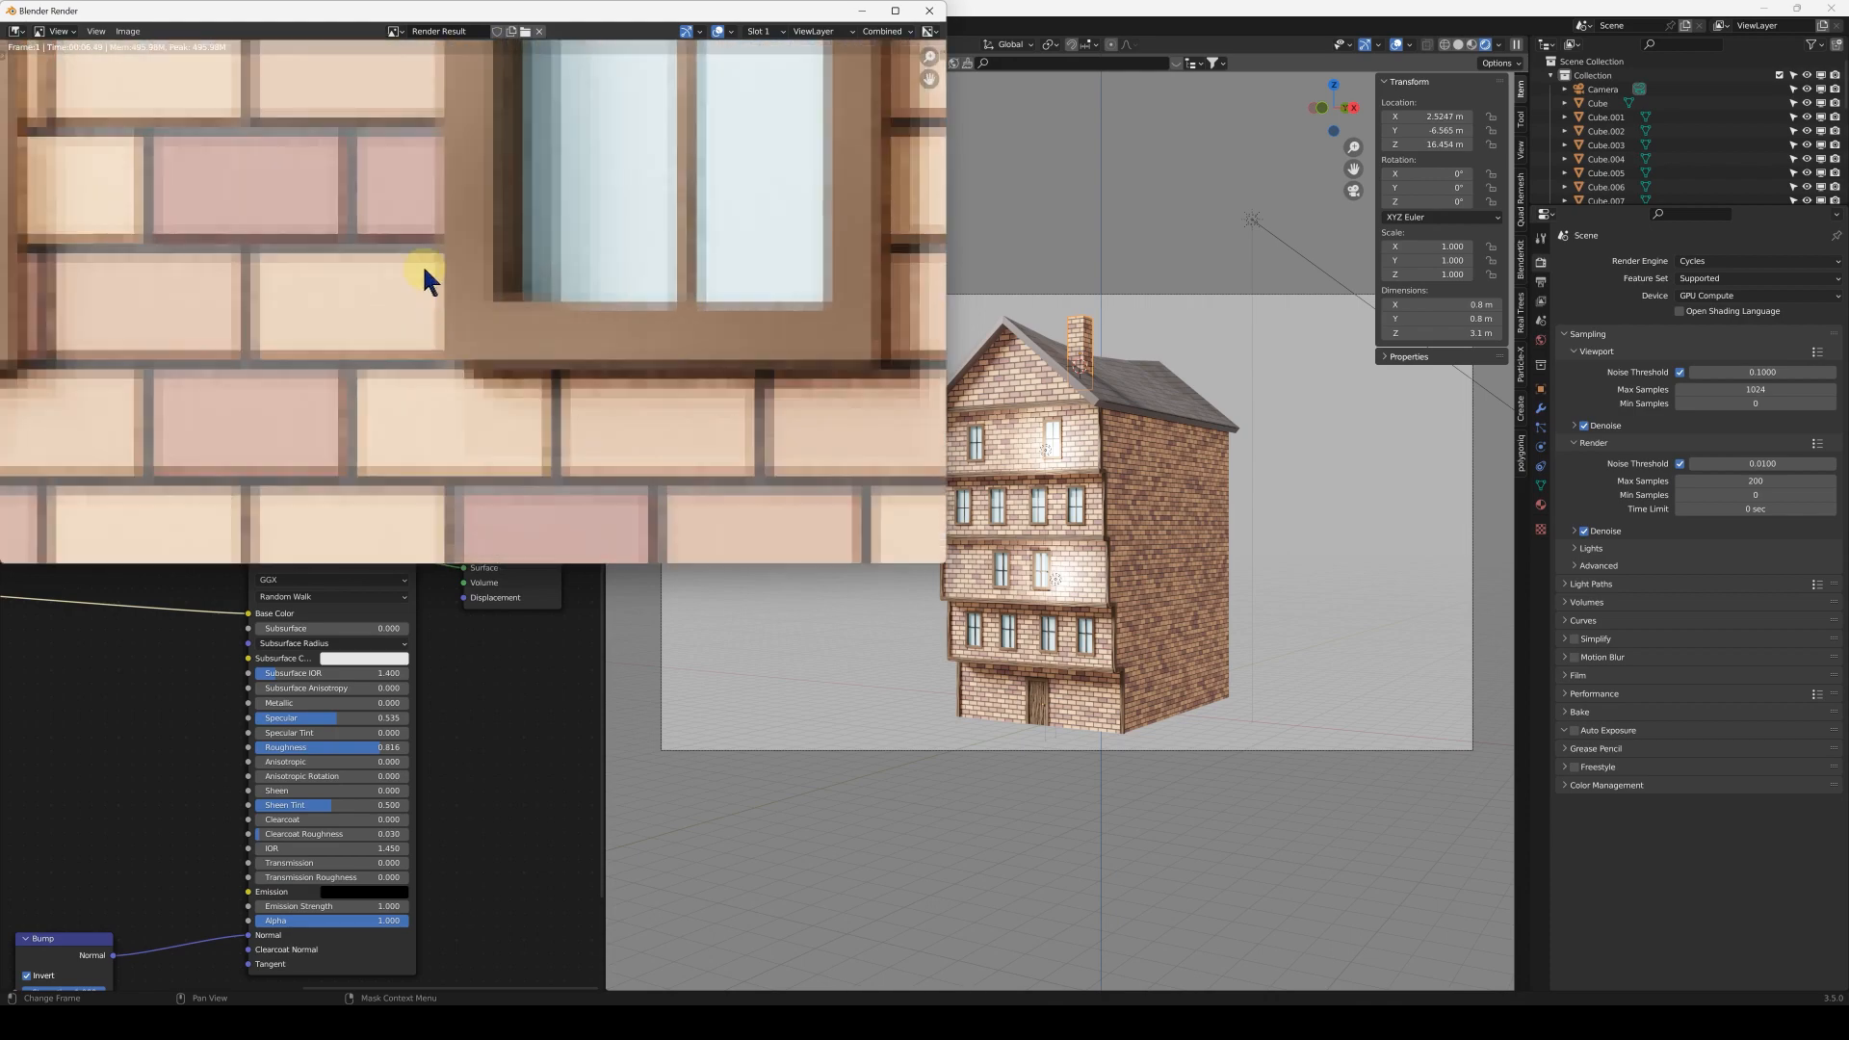
scroll(424, 269, down, 5)
middle_drag(662, 188, 542, 412)
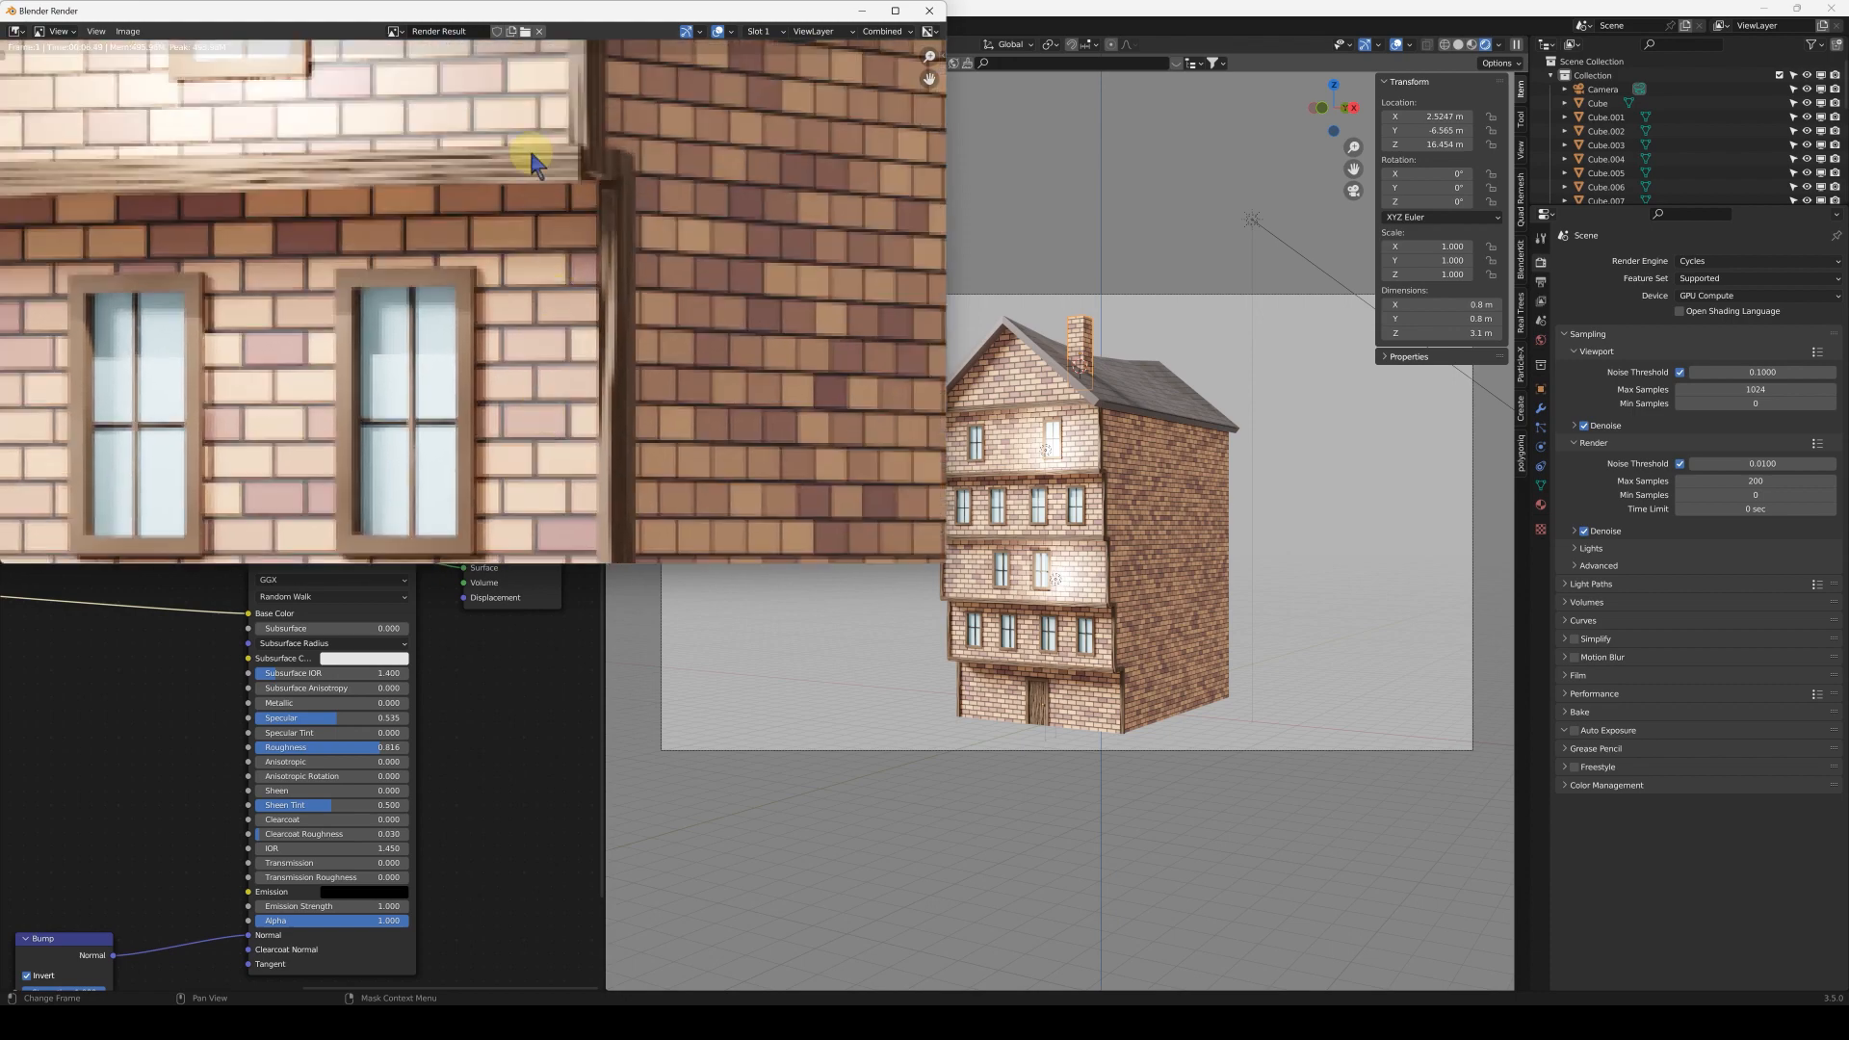
middle_drag(545, 193, 619, 429)
scroll(547, 242, up, 4)
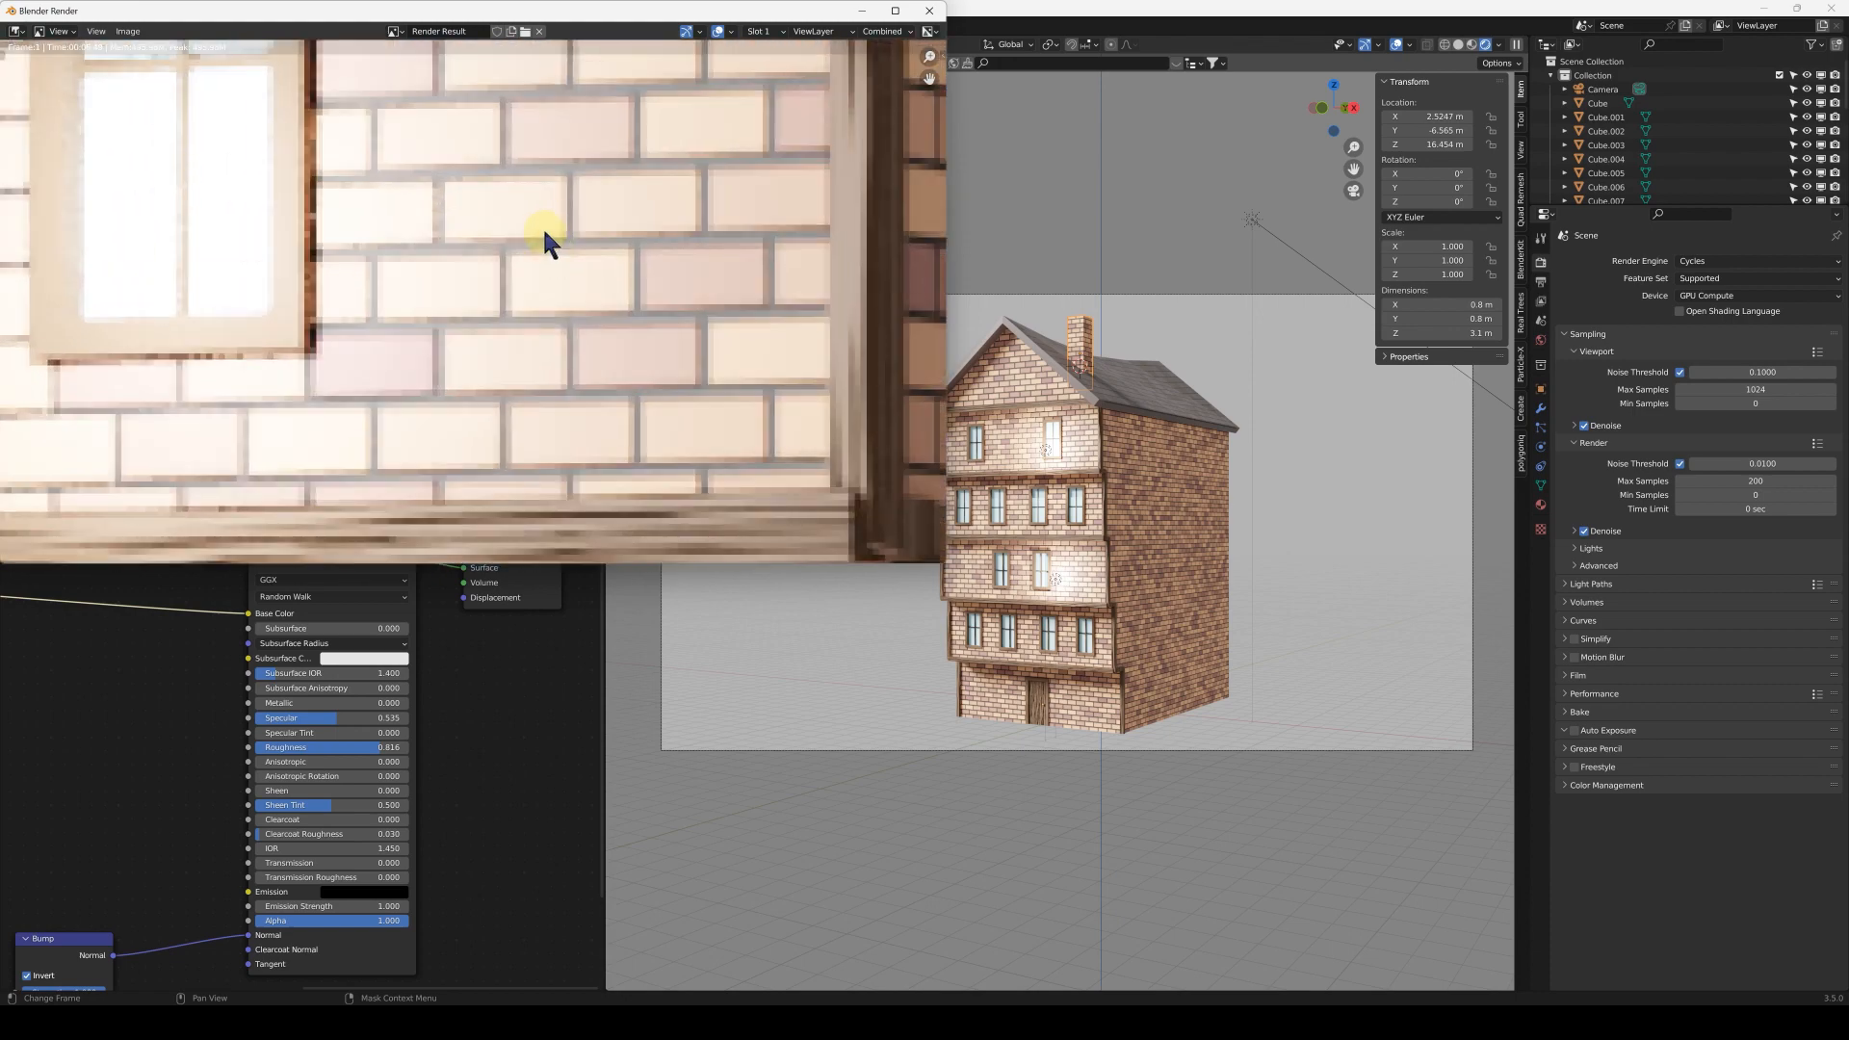
scroll(543, 231, up, 1)
scroll(599, 215, down, 1)
scroll(917, 57, down, 3)
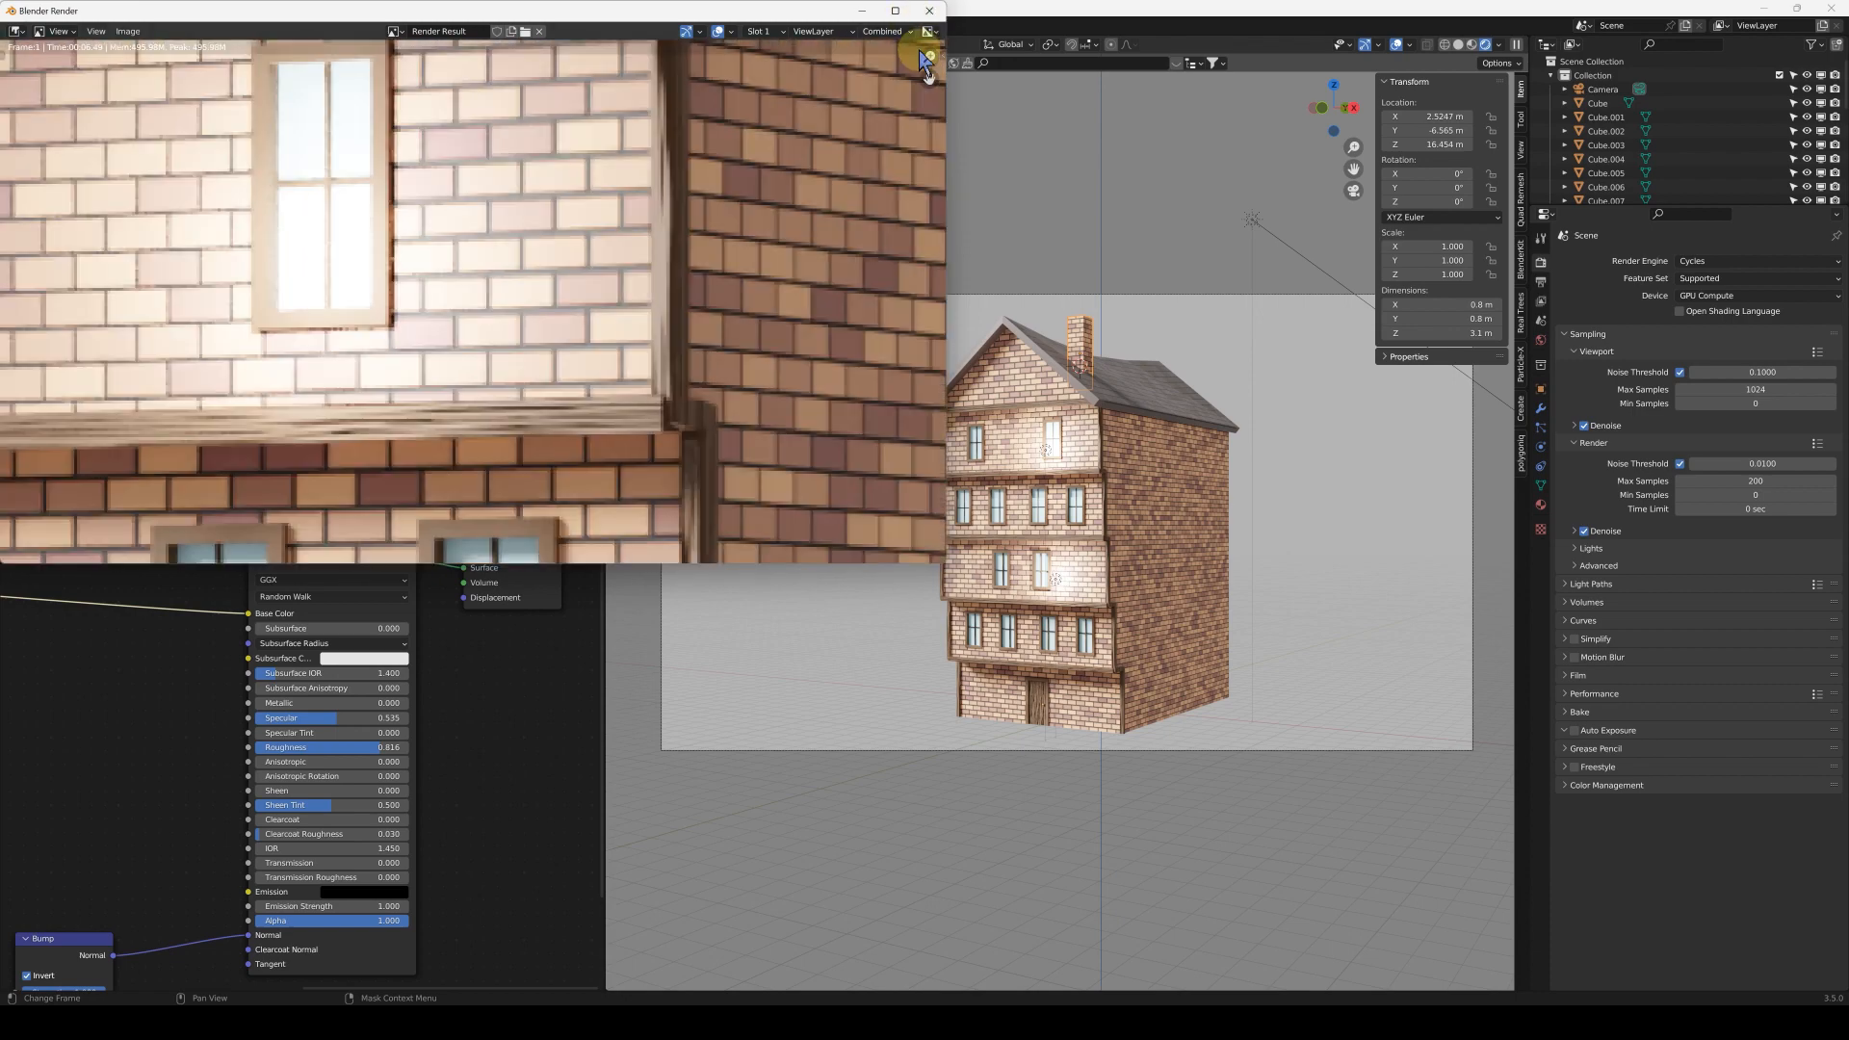
click(930, 11)
Set the render Max Samples to 600 and render the image from the camera
click(1776, 482)
text(600)
key(Return)
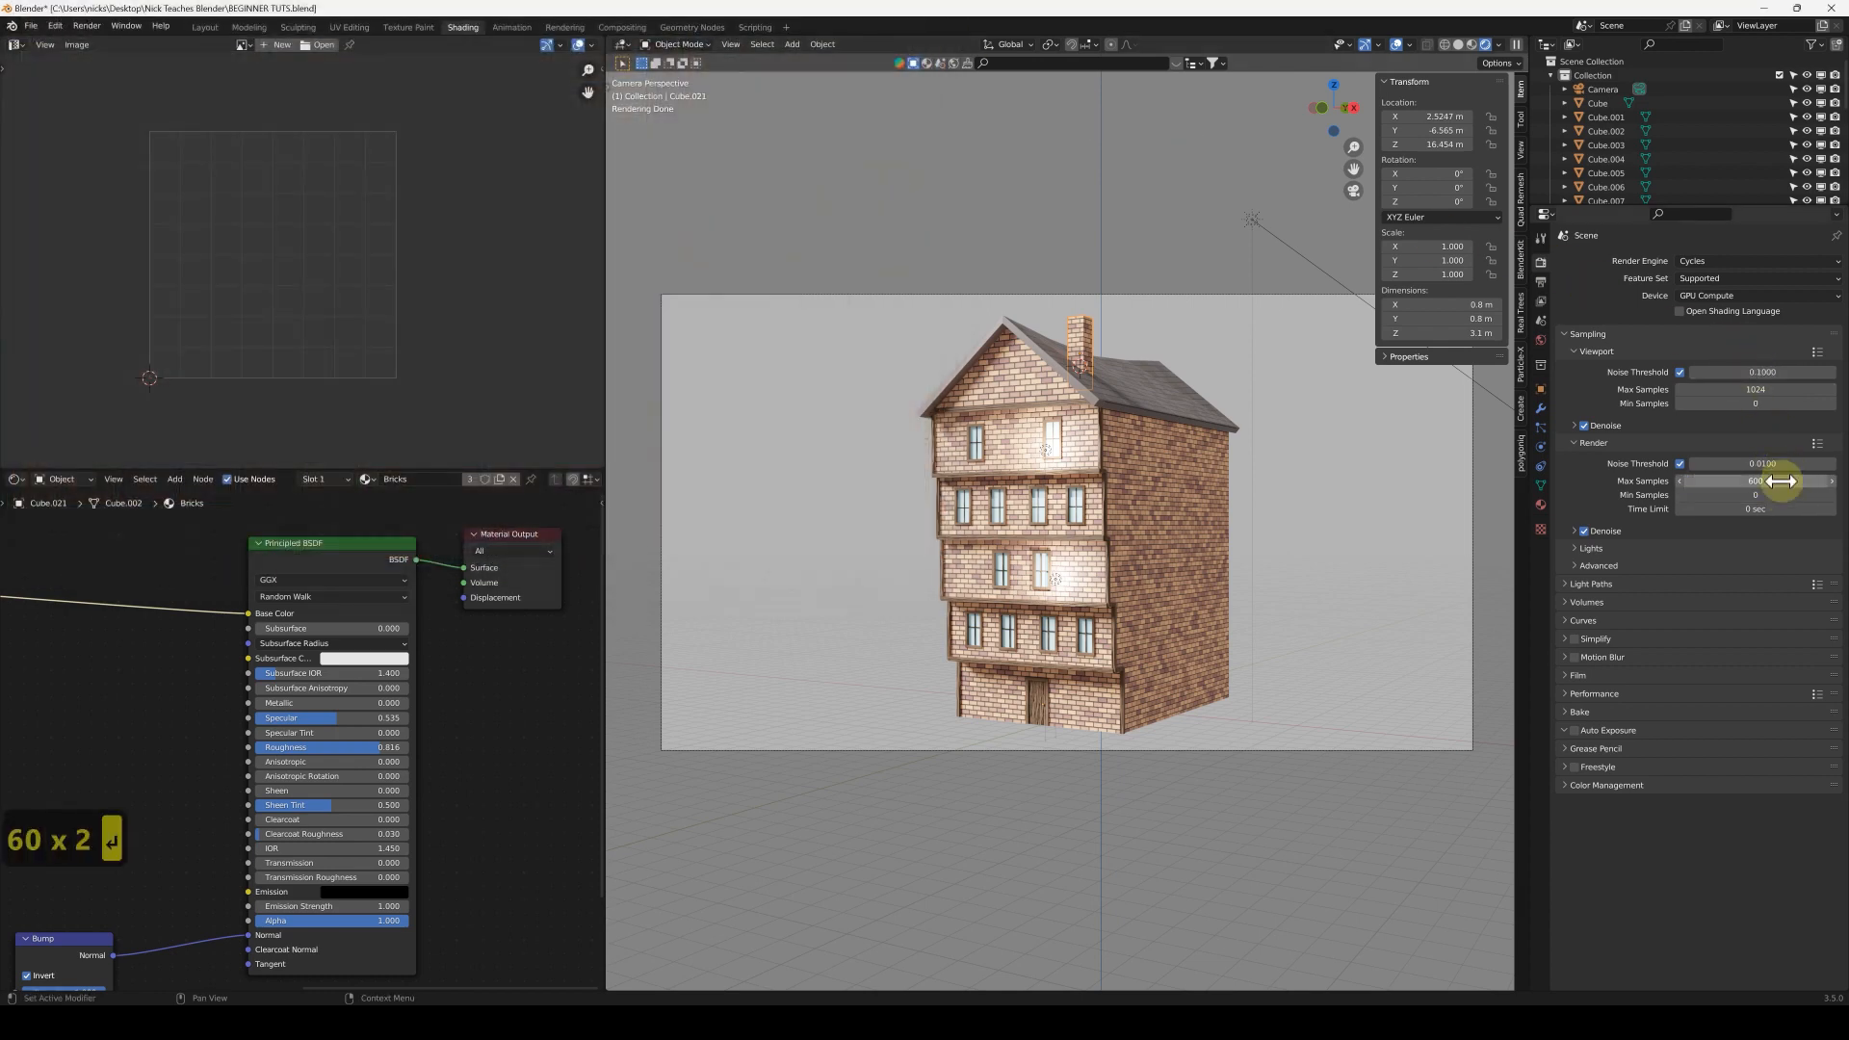
click(87, 25)
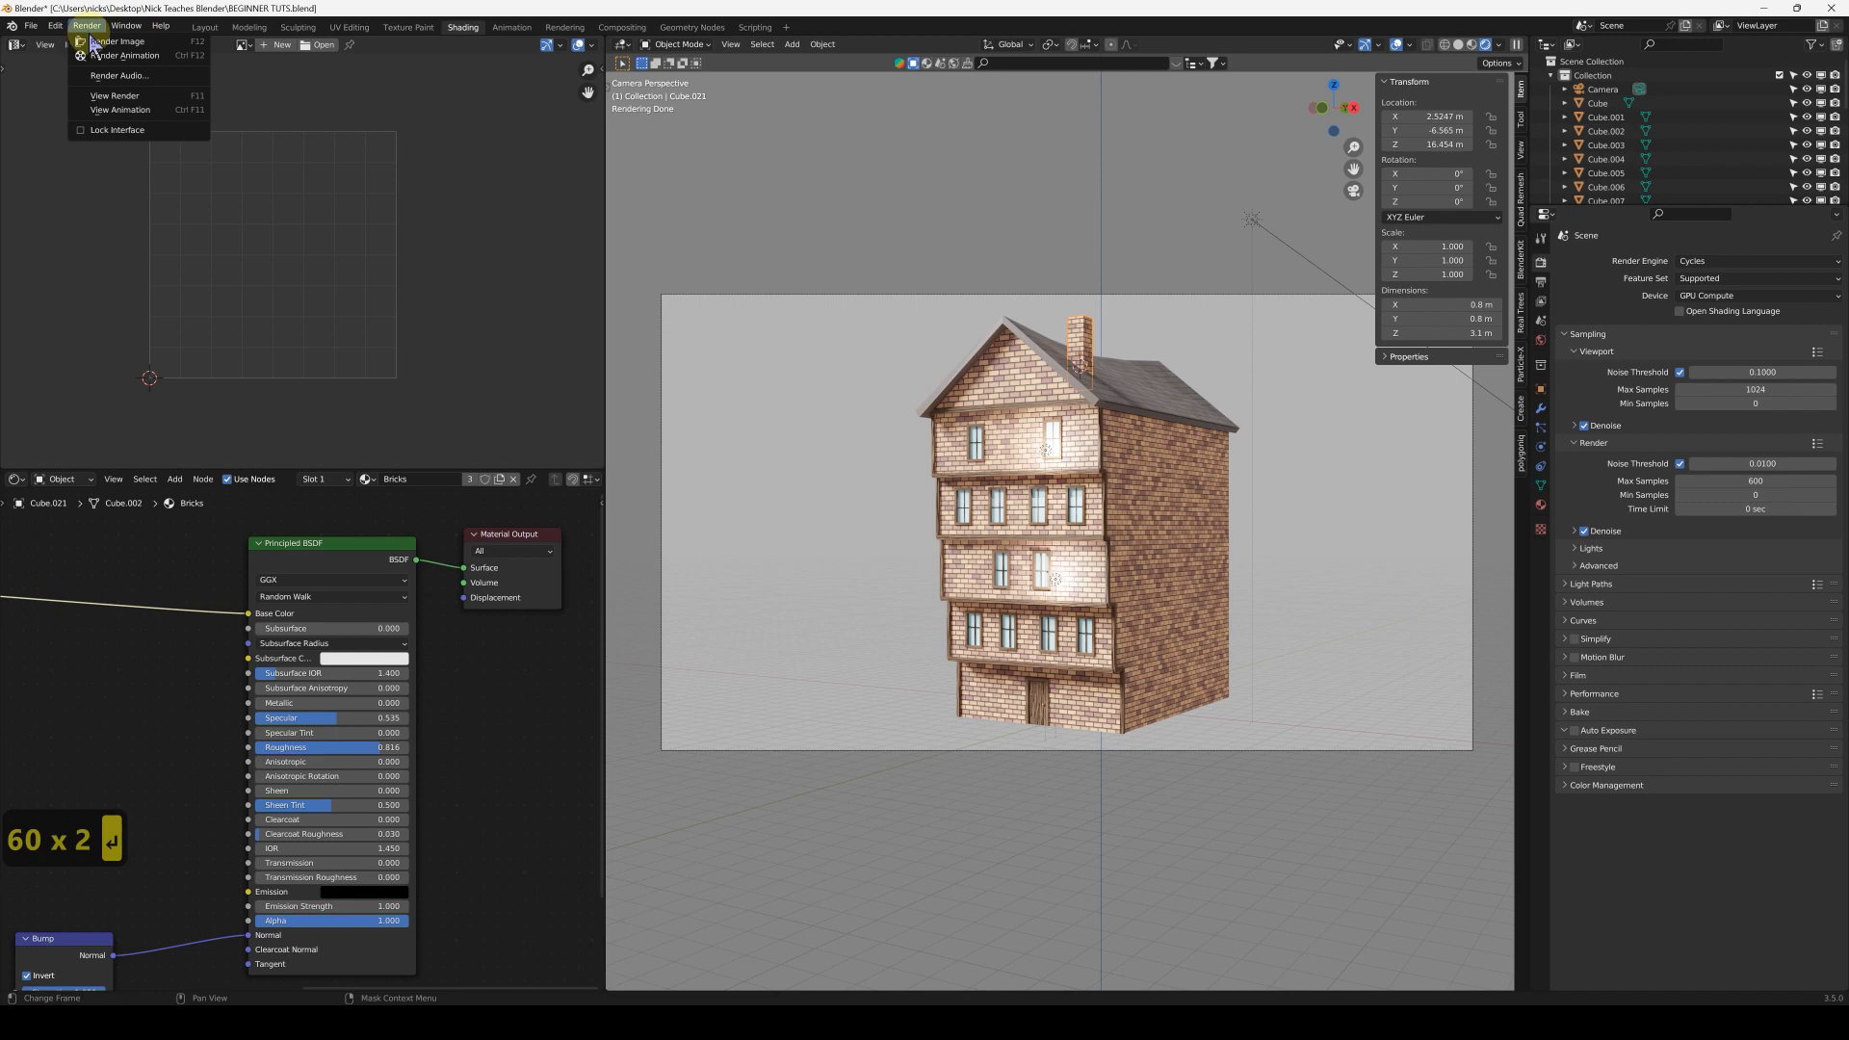
click(107, 44)
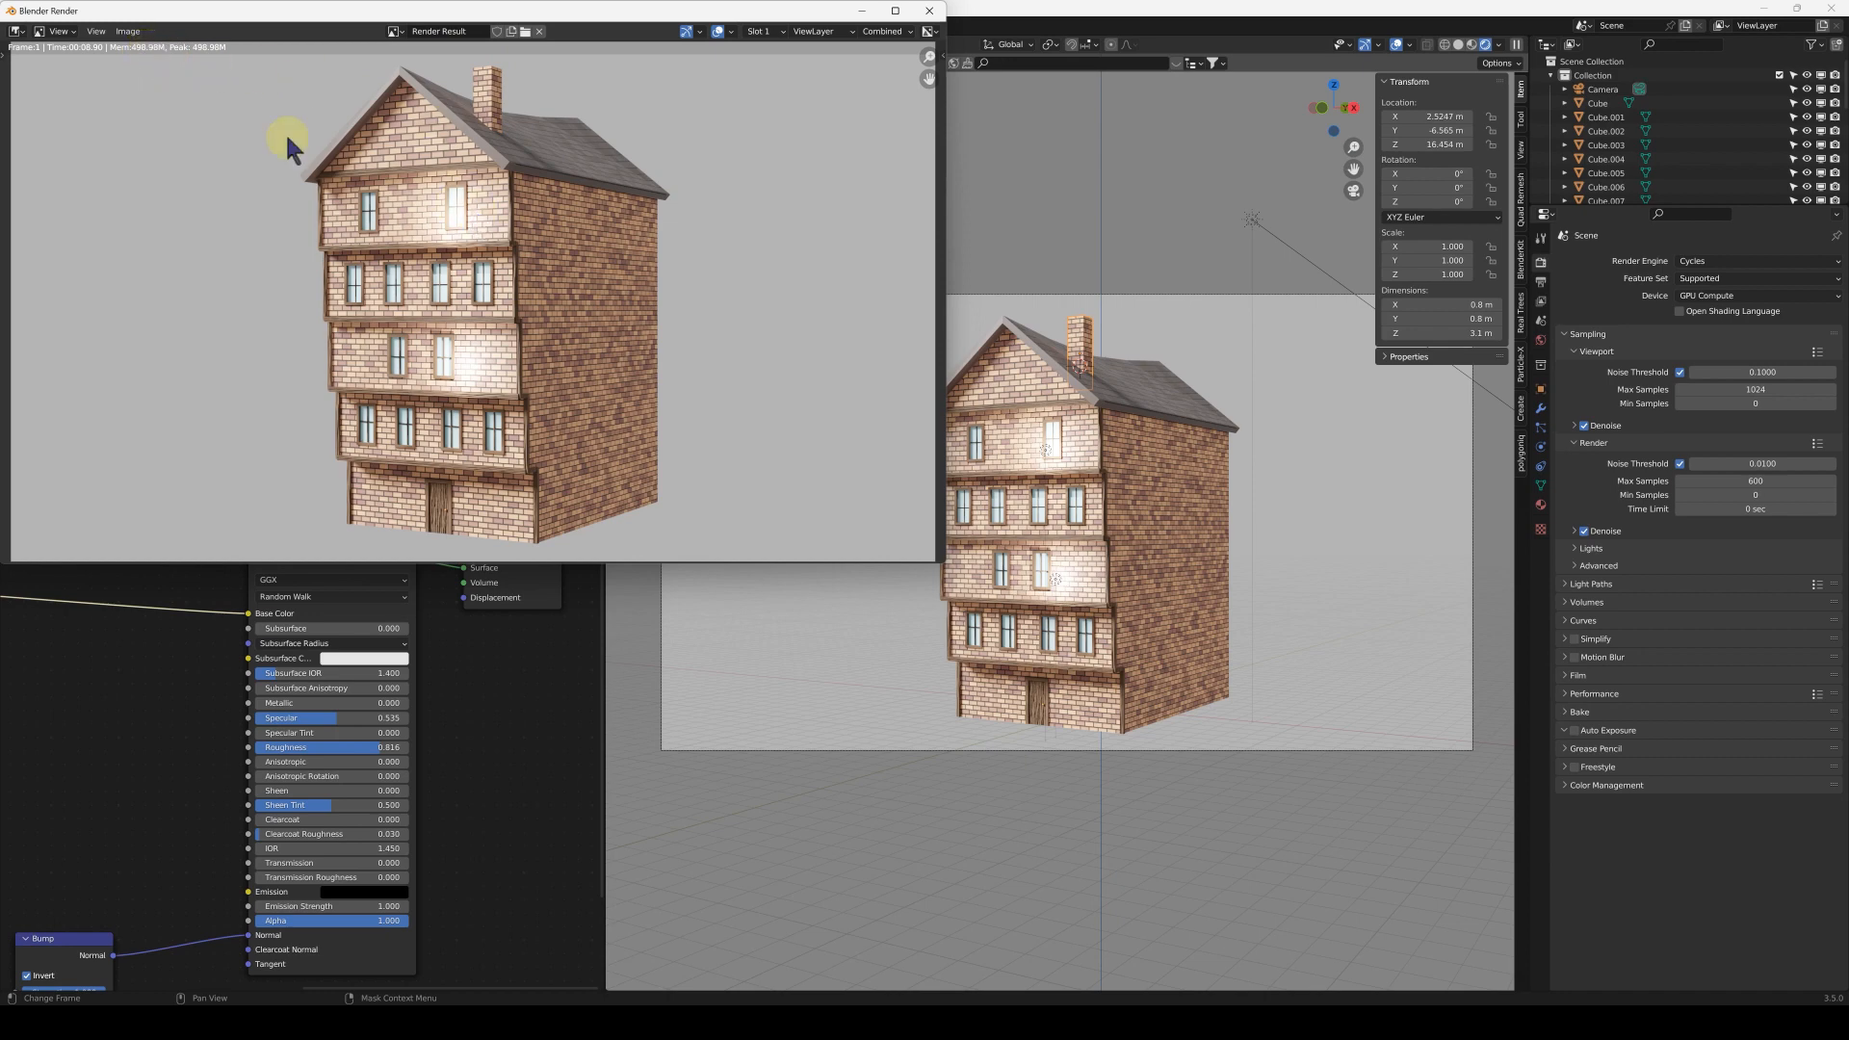
Examine the 600-sample render close up from the middle floors to the gable and roof, and close the render window
scroll(502, 243, up, 10)
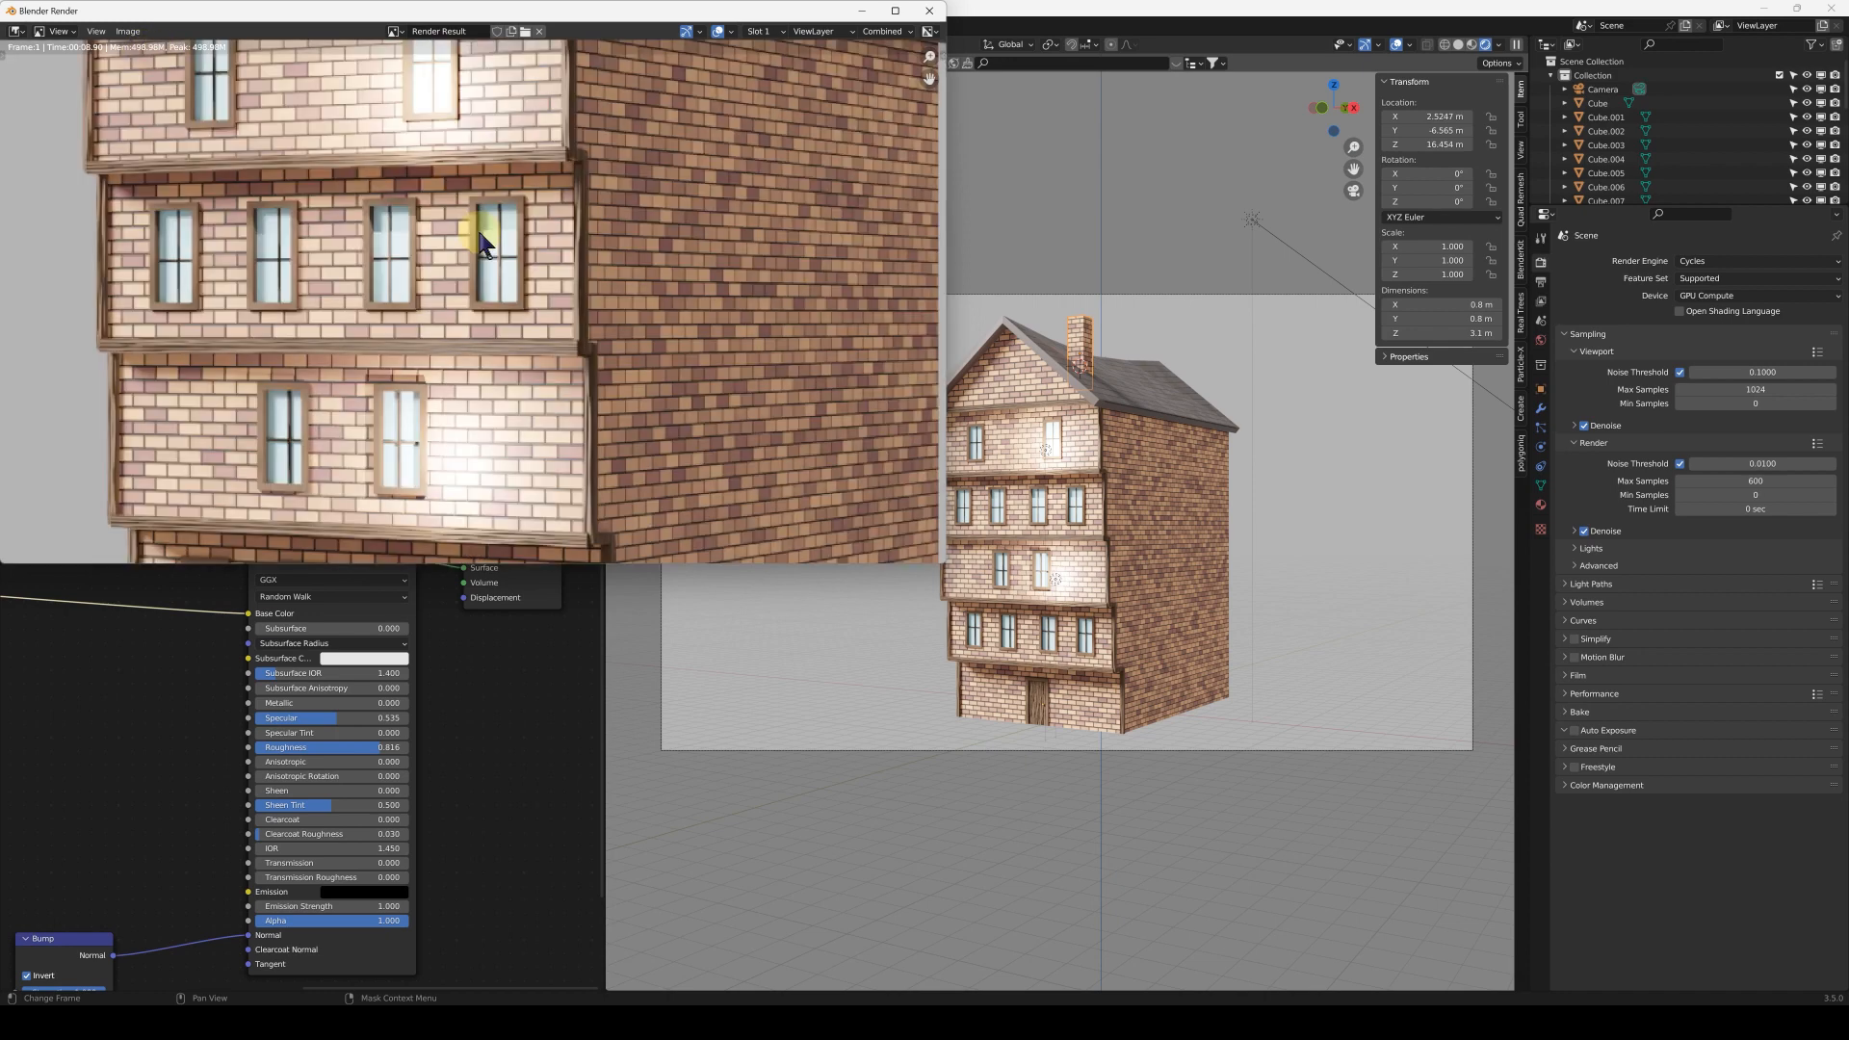
middle_drag(474, 181, 422, 466)
middle_drag(496, 236, 454, 432)
middle_drag(469, 364, 713, 454)
middle_drag(499, 272, 392, 289)
scroll(380, 277, down, 5)
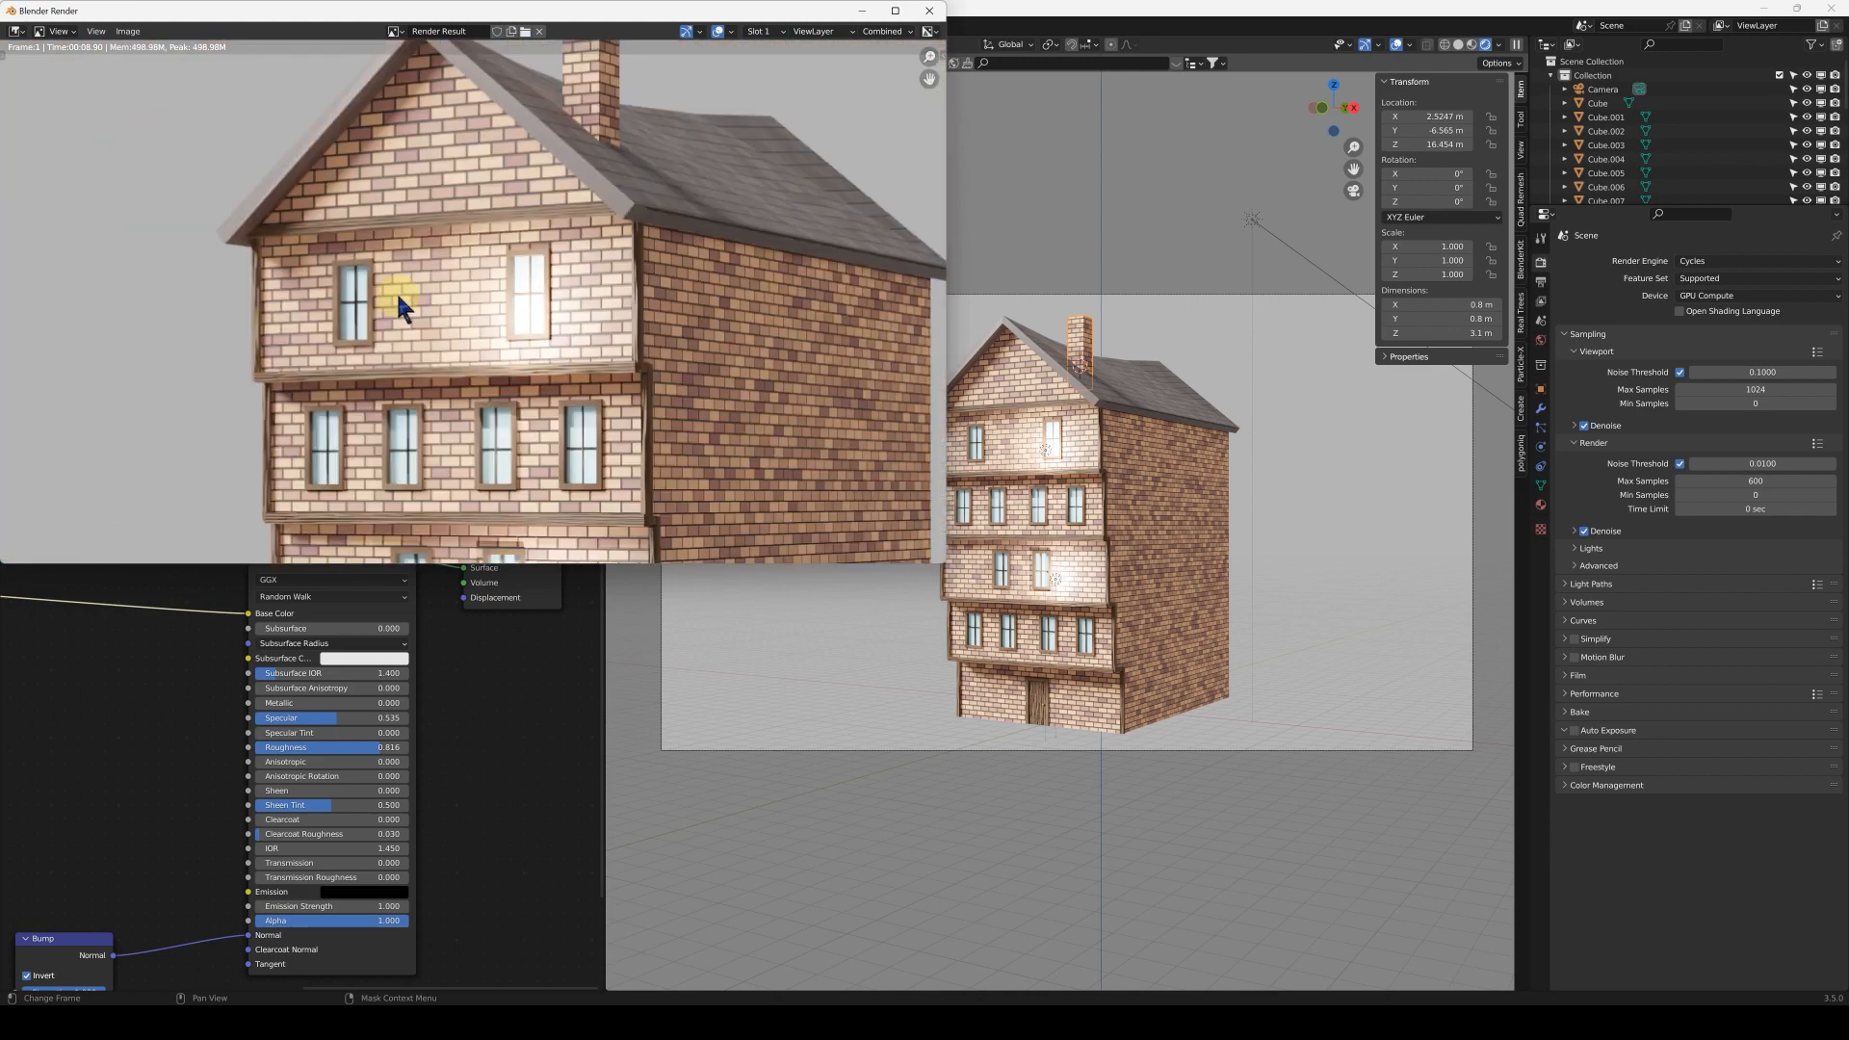
scroll(404, 325, down, 2)
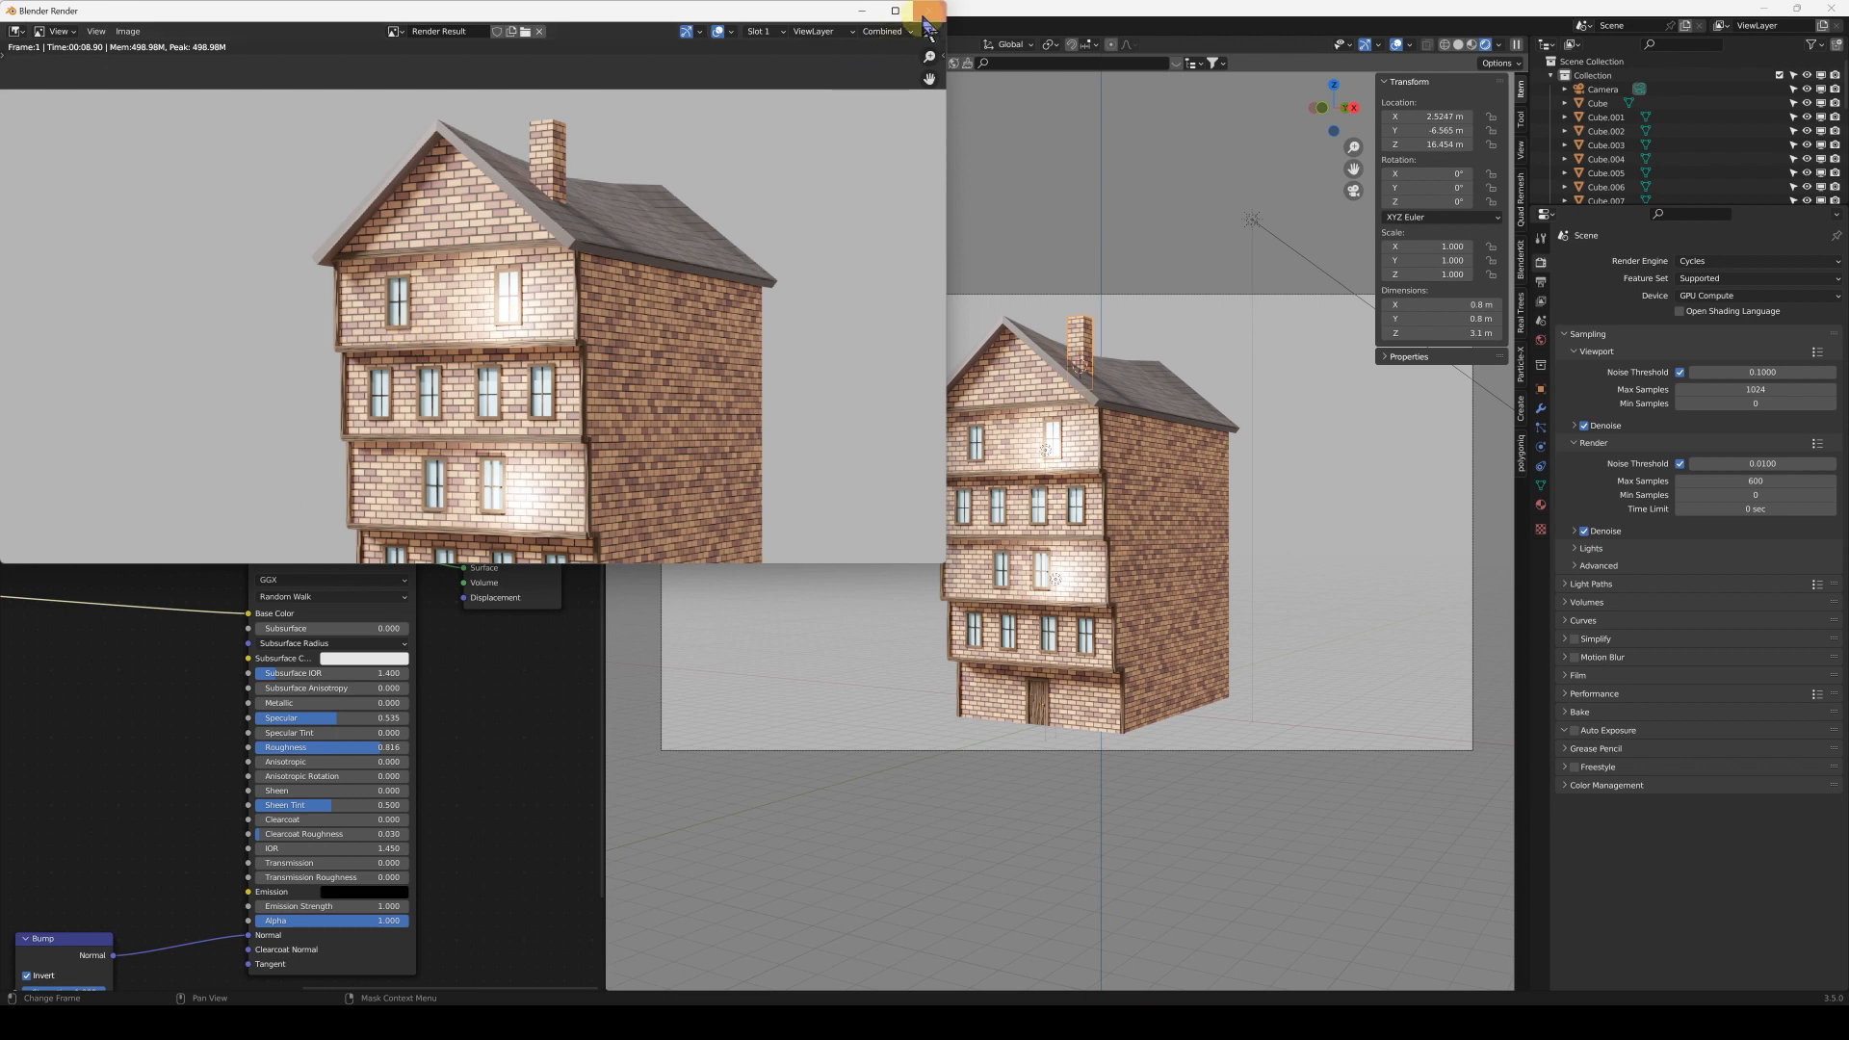
click(926, 12)
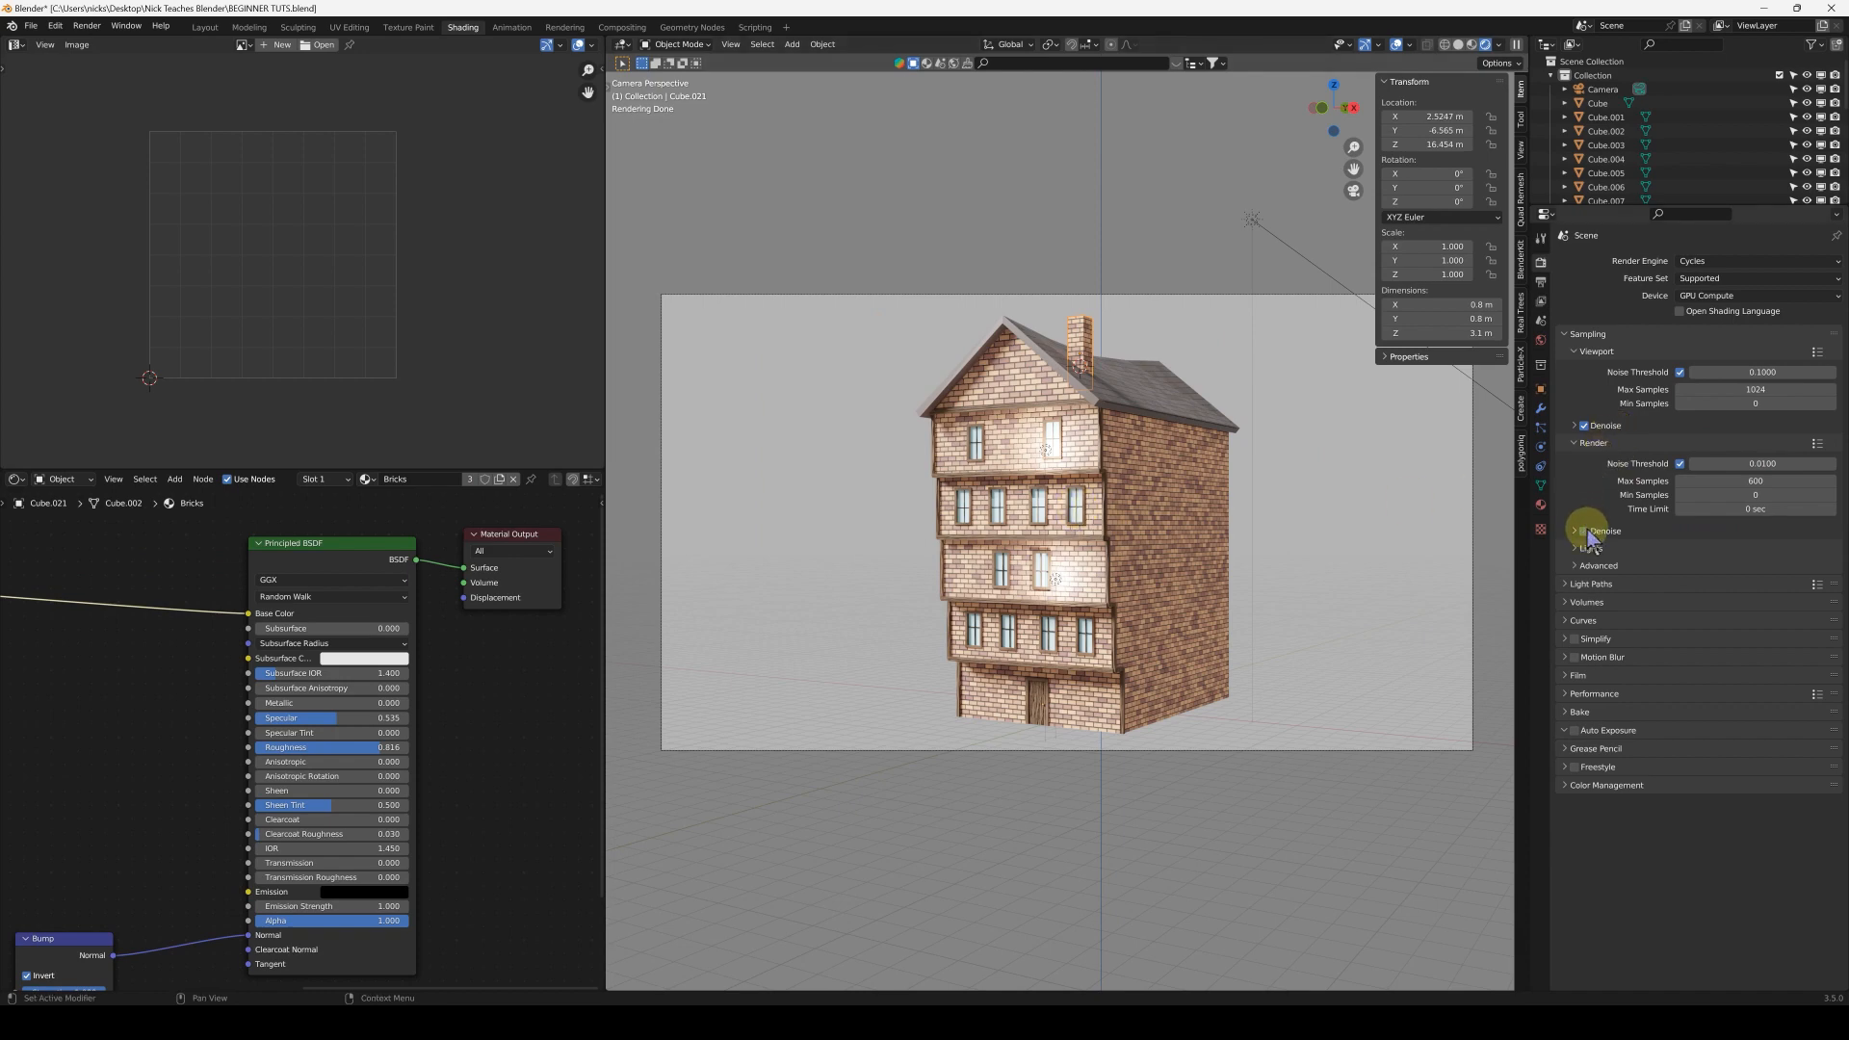
With render Denoise turned off, set the render Max Samples to 2 and render the image again
click(1733, 480)
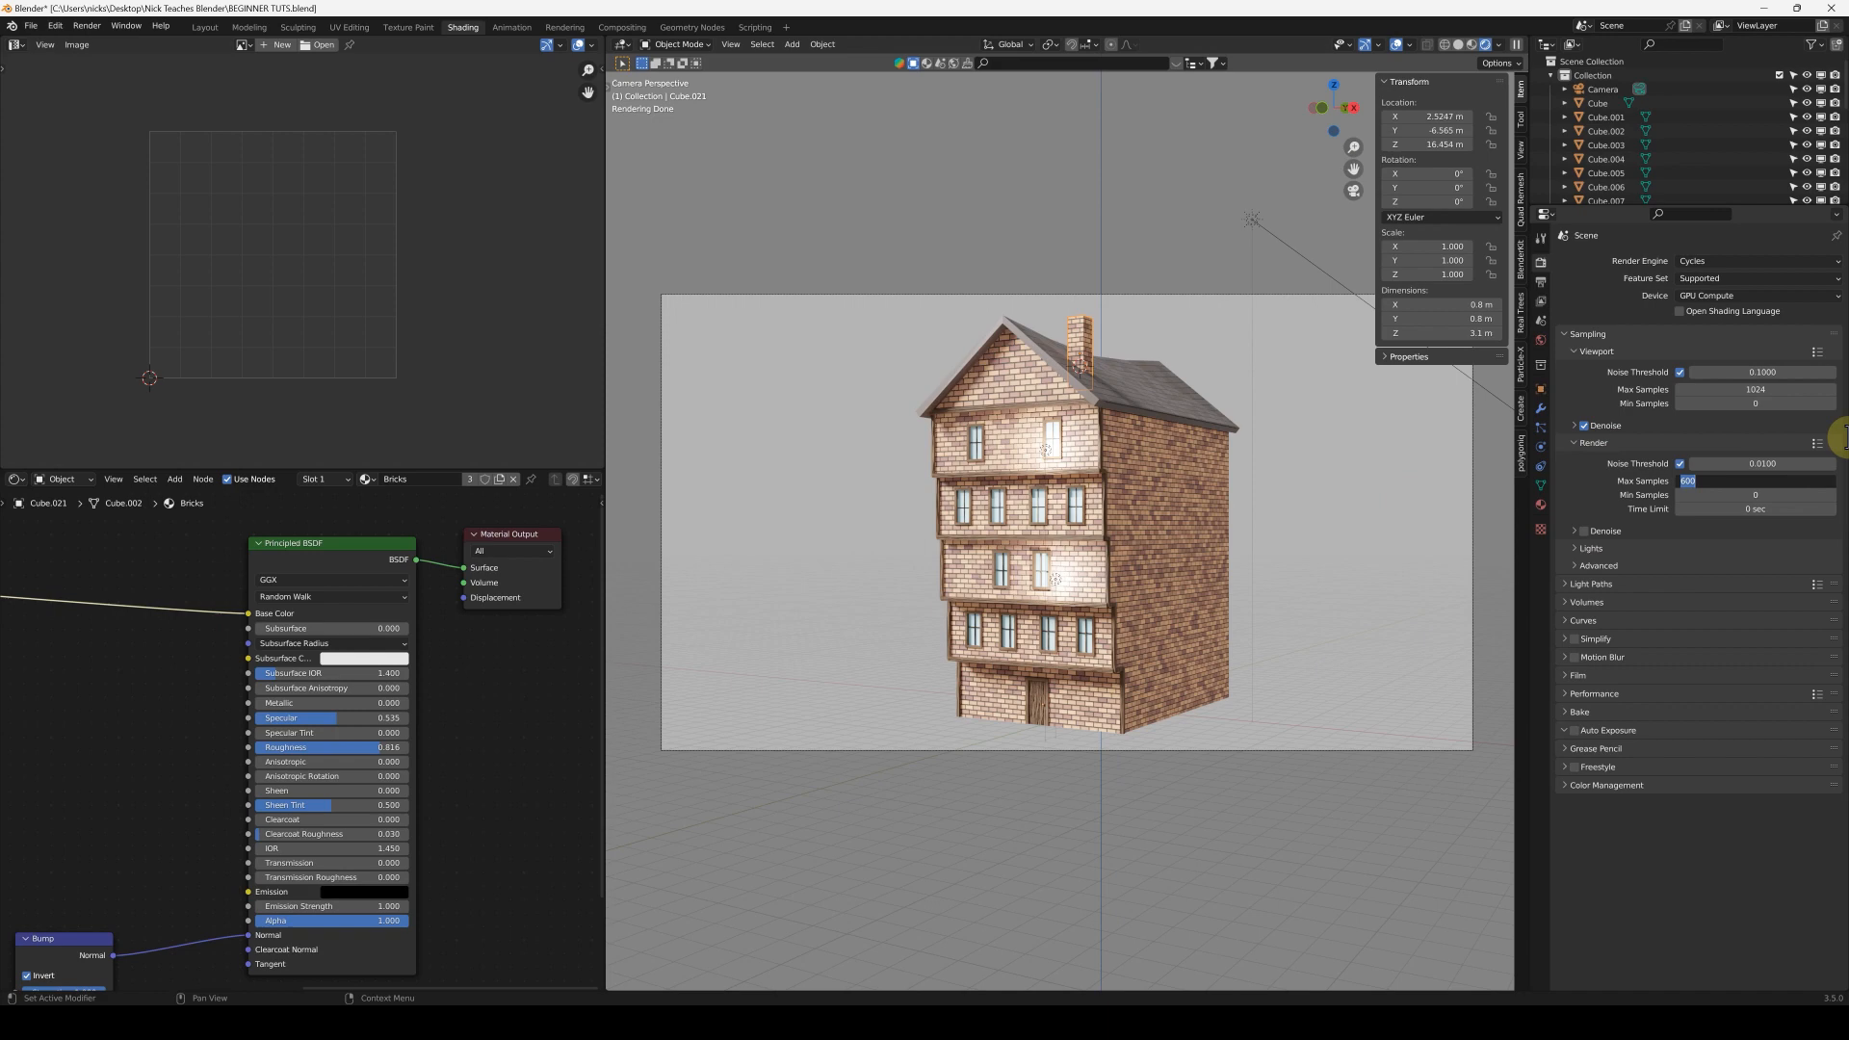
text(2)
key(Return)
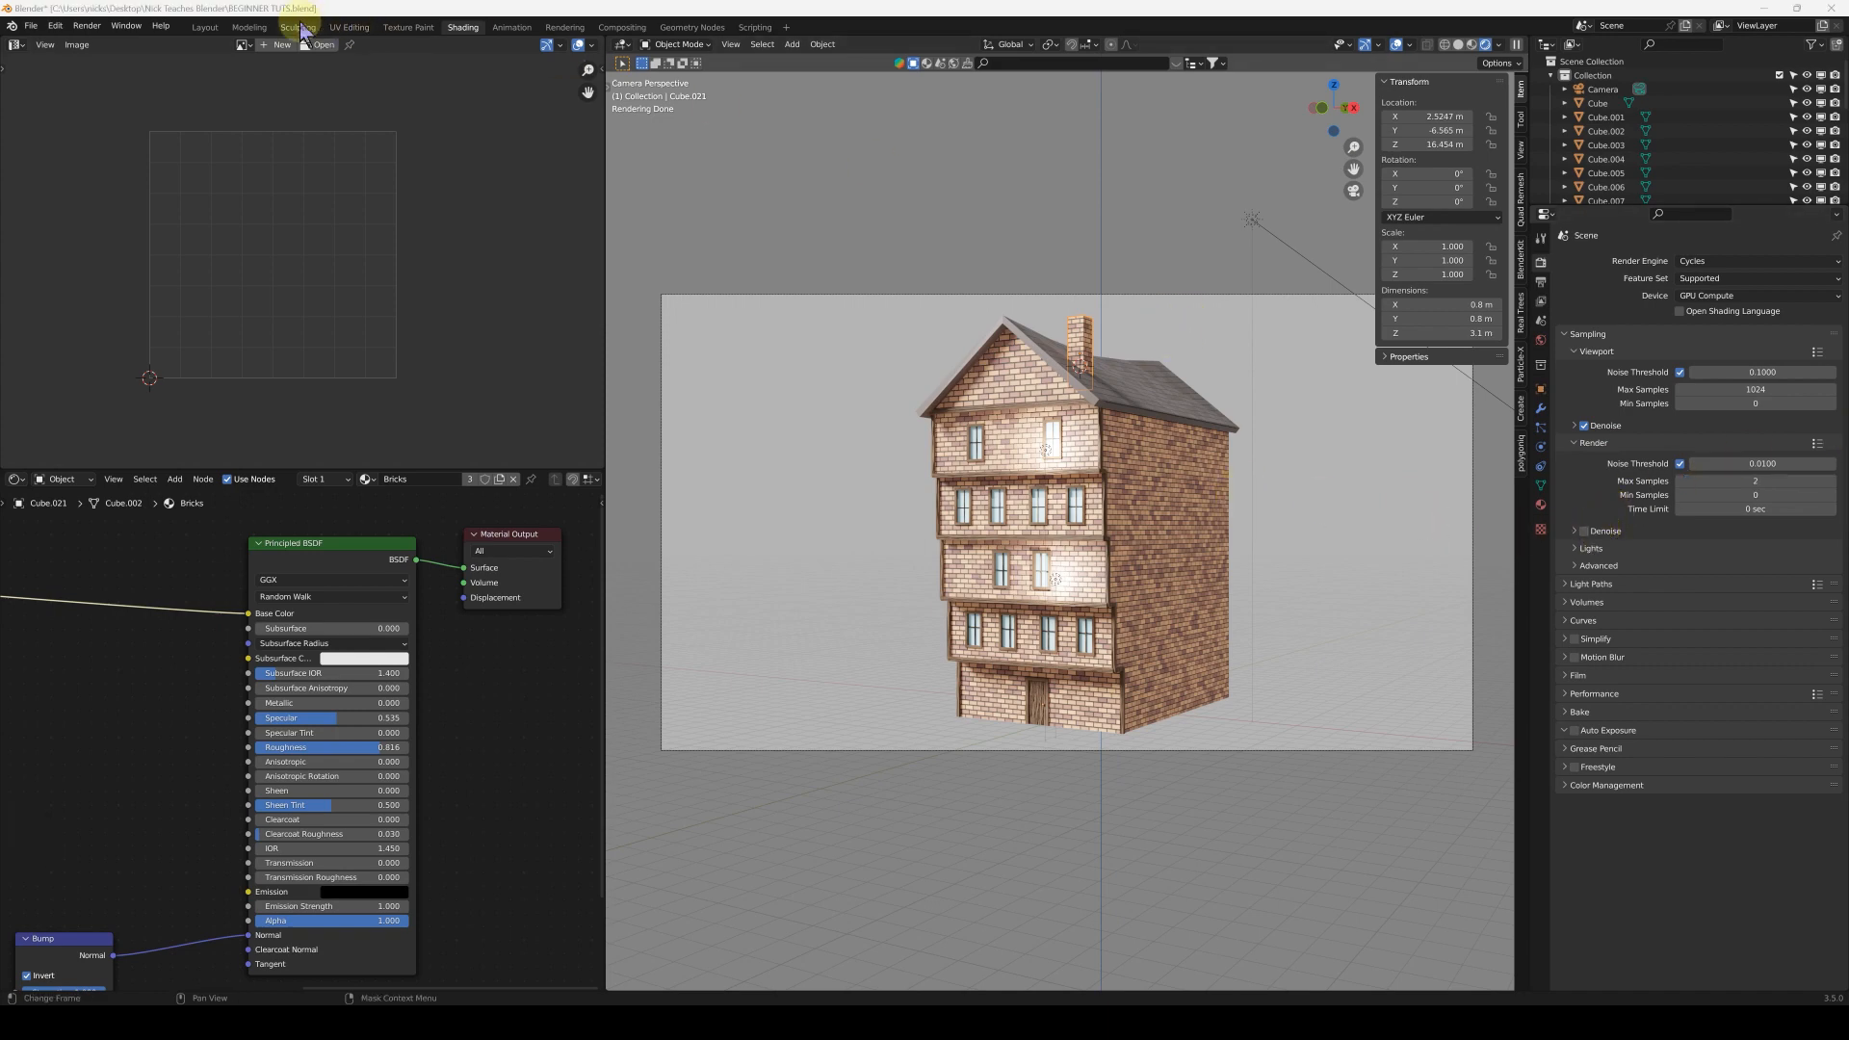
click(96, 28)
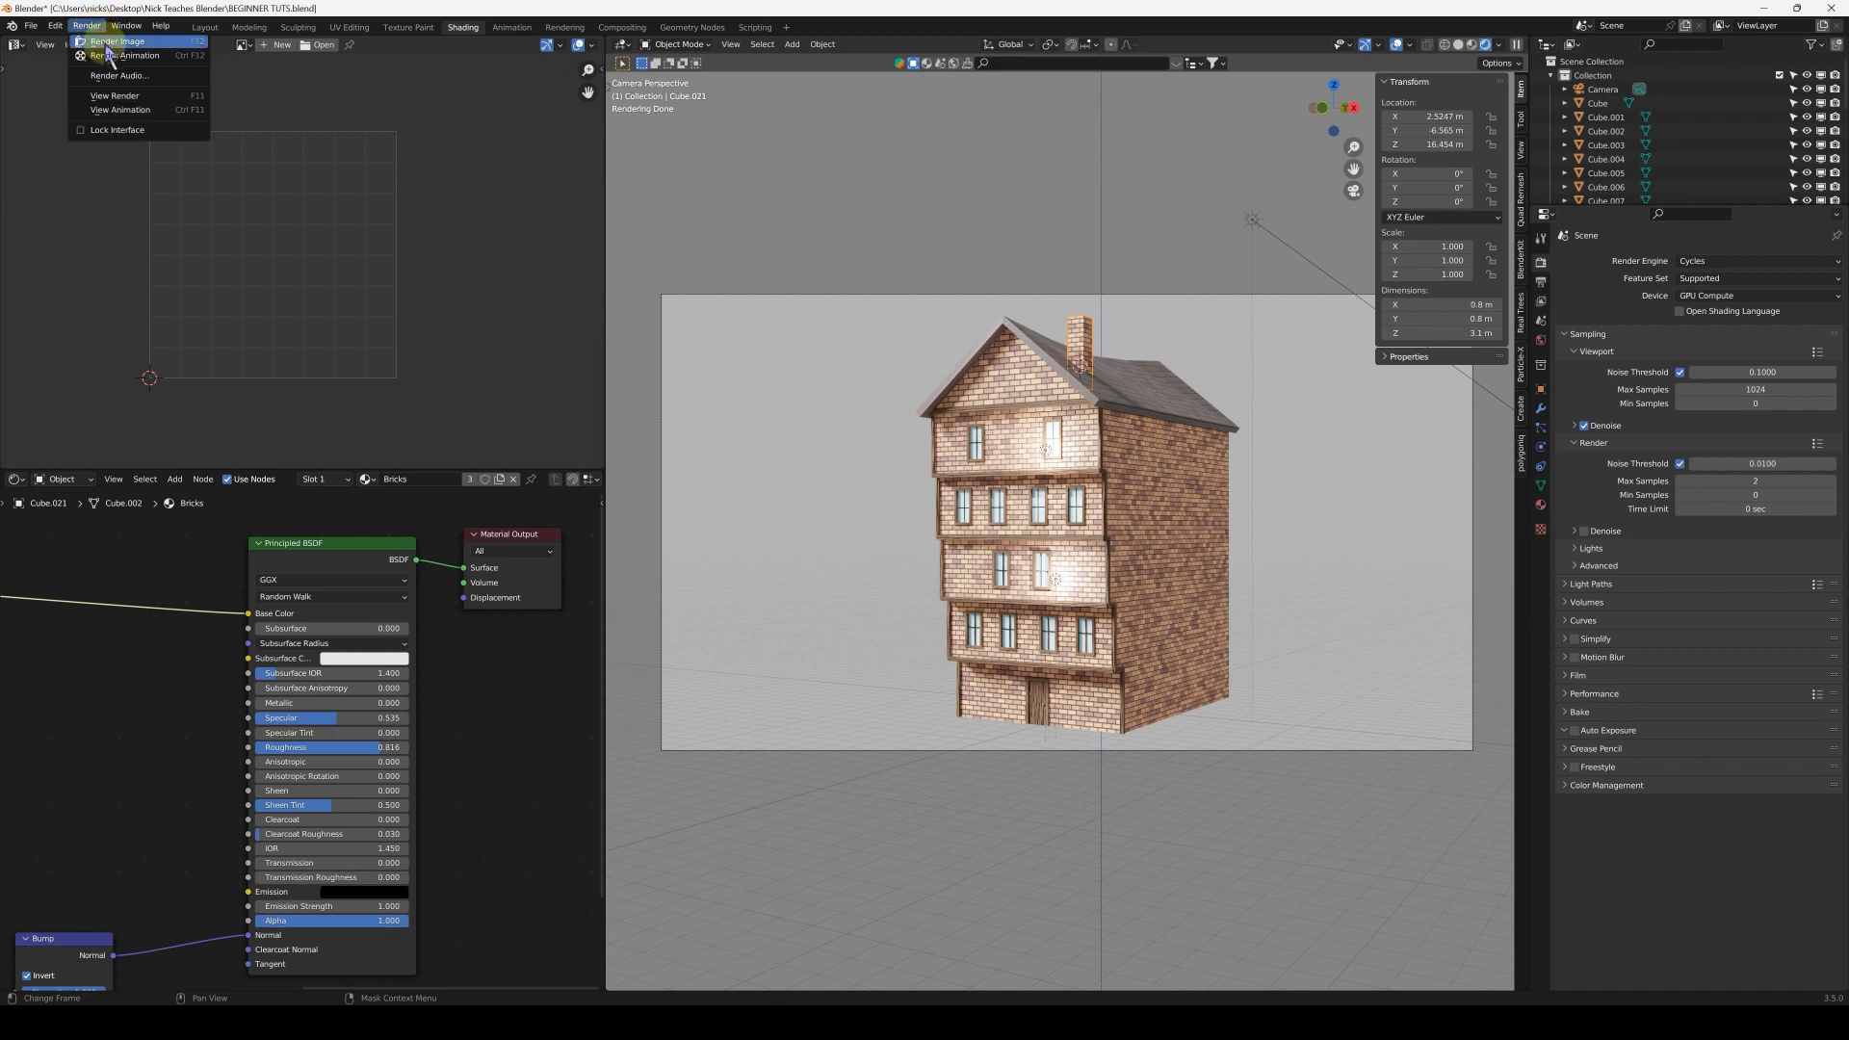
click(108, 45)
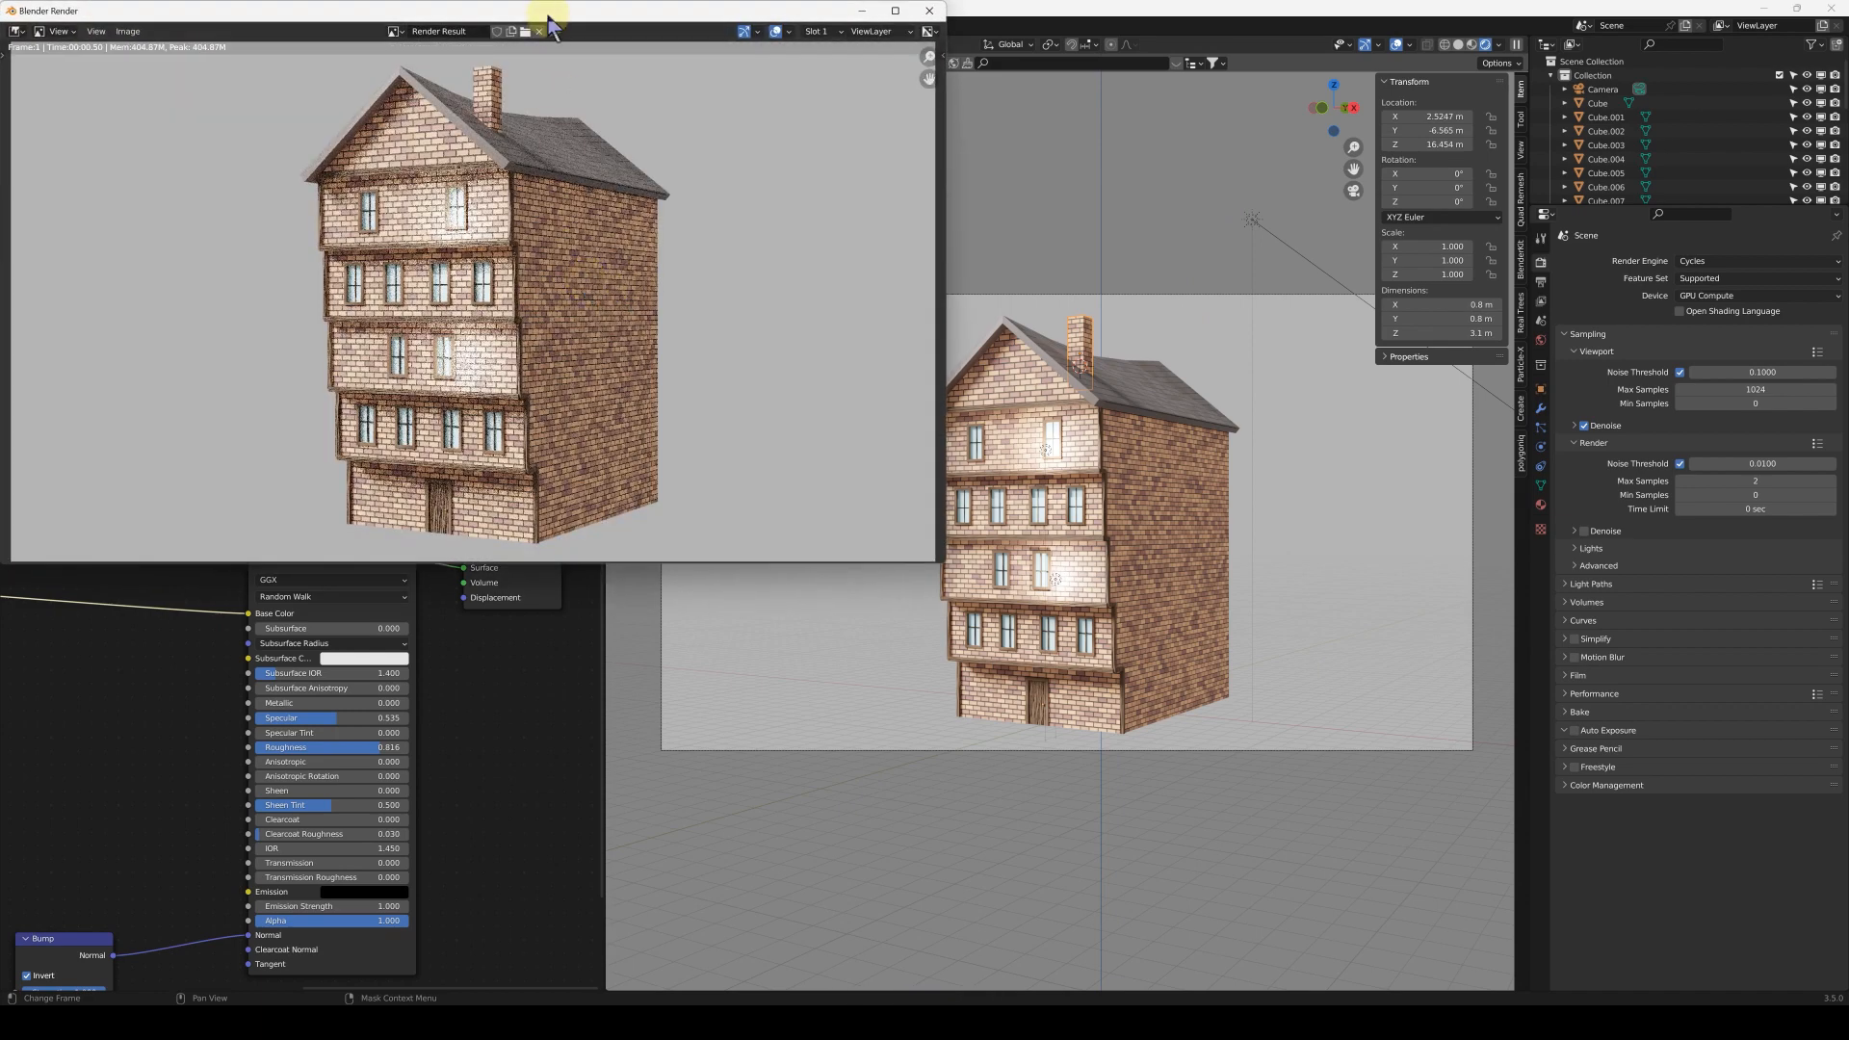
Move the render window to the middle, inspect the noise around the windows and bricks, and close the window
drag(548, 16, 876, 220)
scroll(809, 363, up, 5)
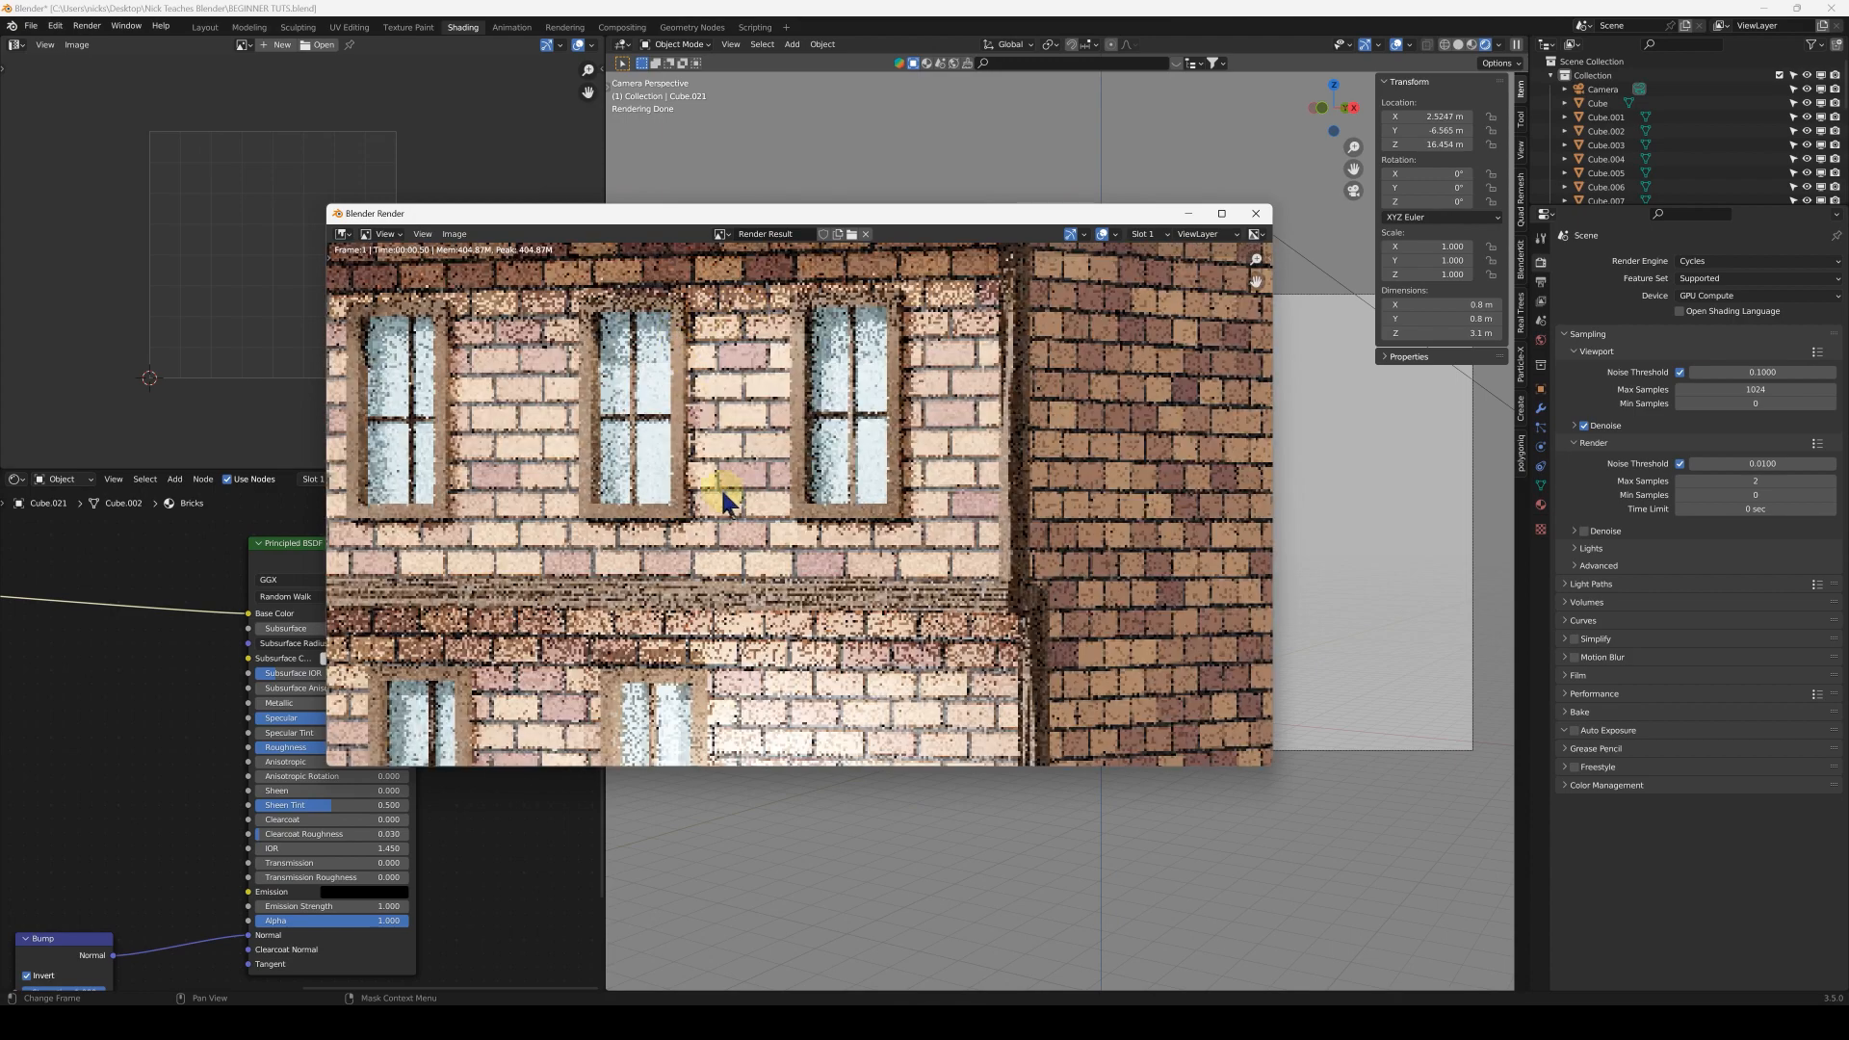
scroll(720, 487, up, 4)
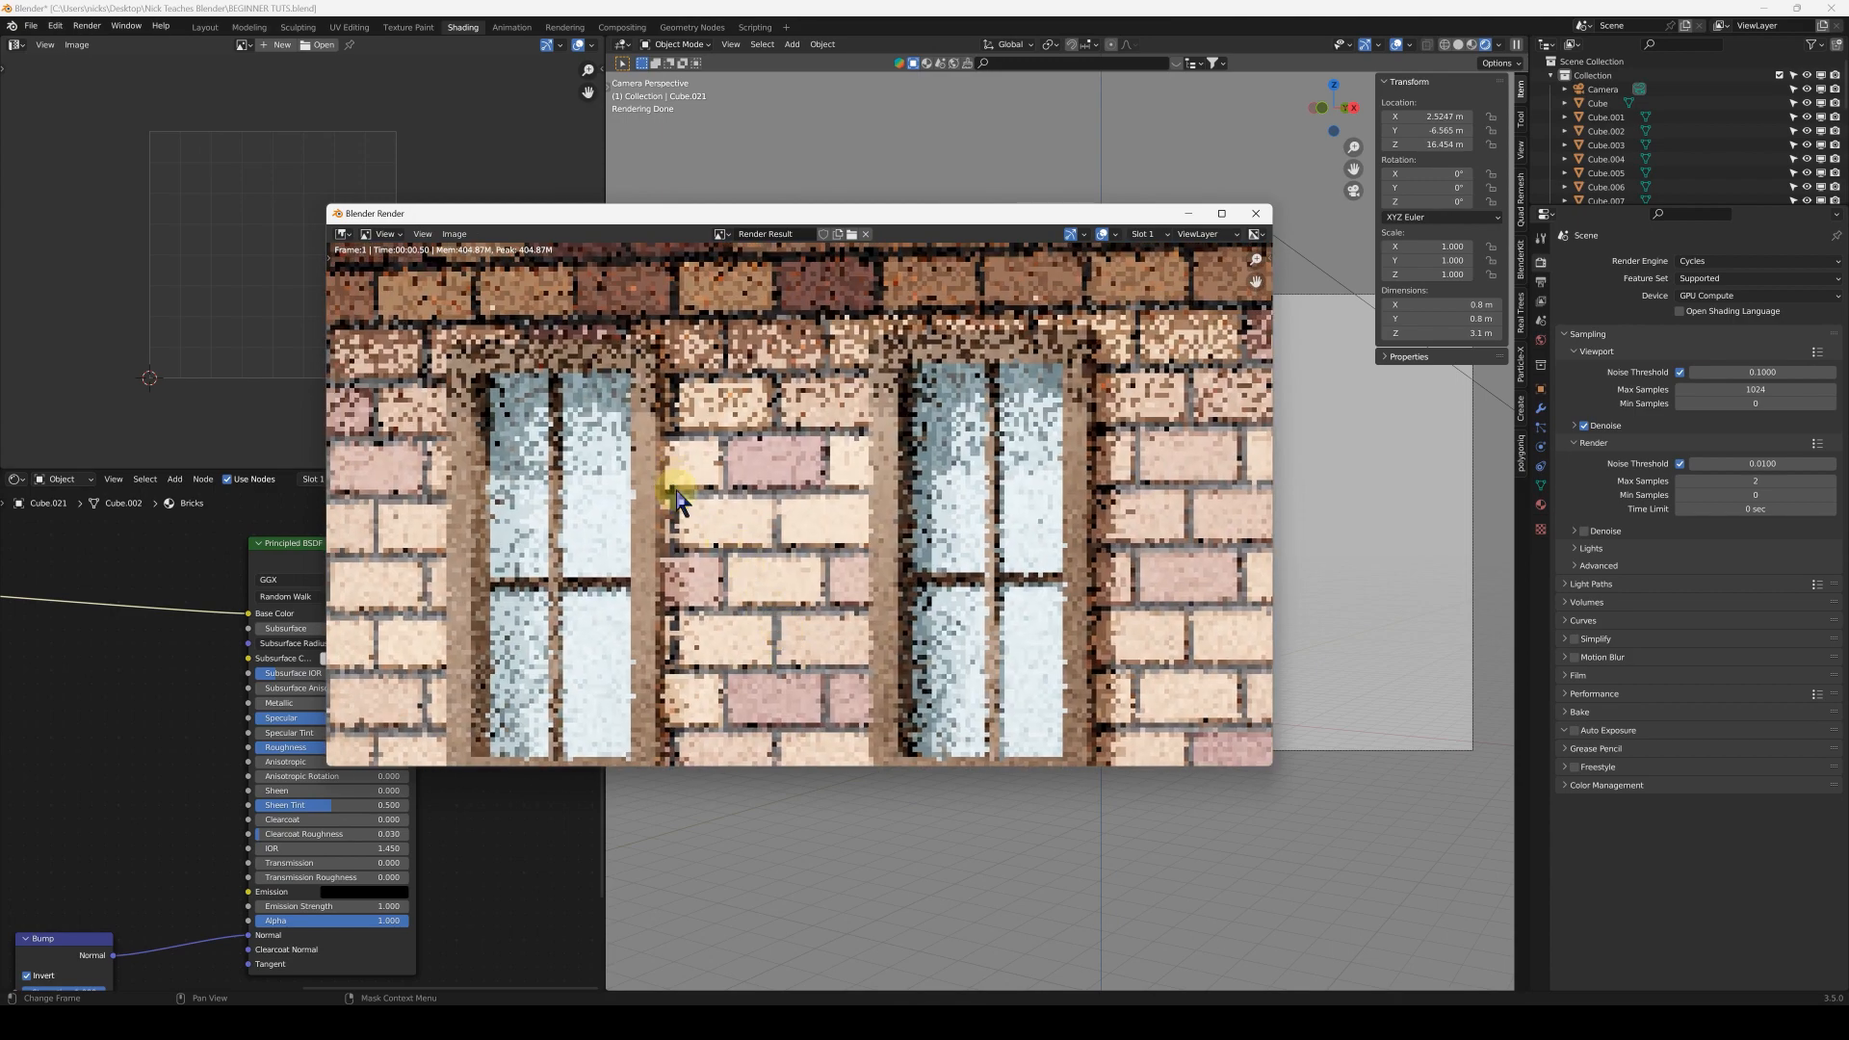
click(1267, 213)
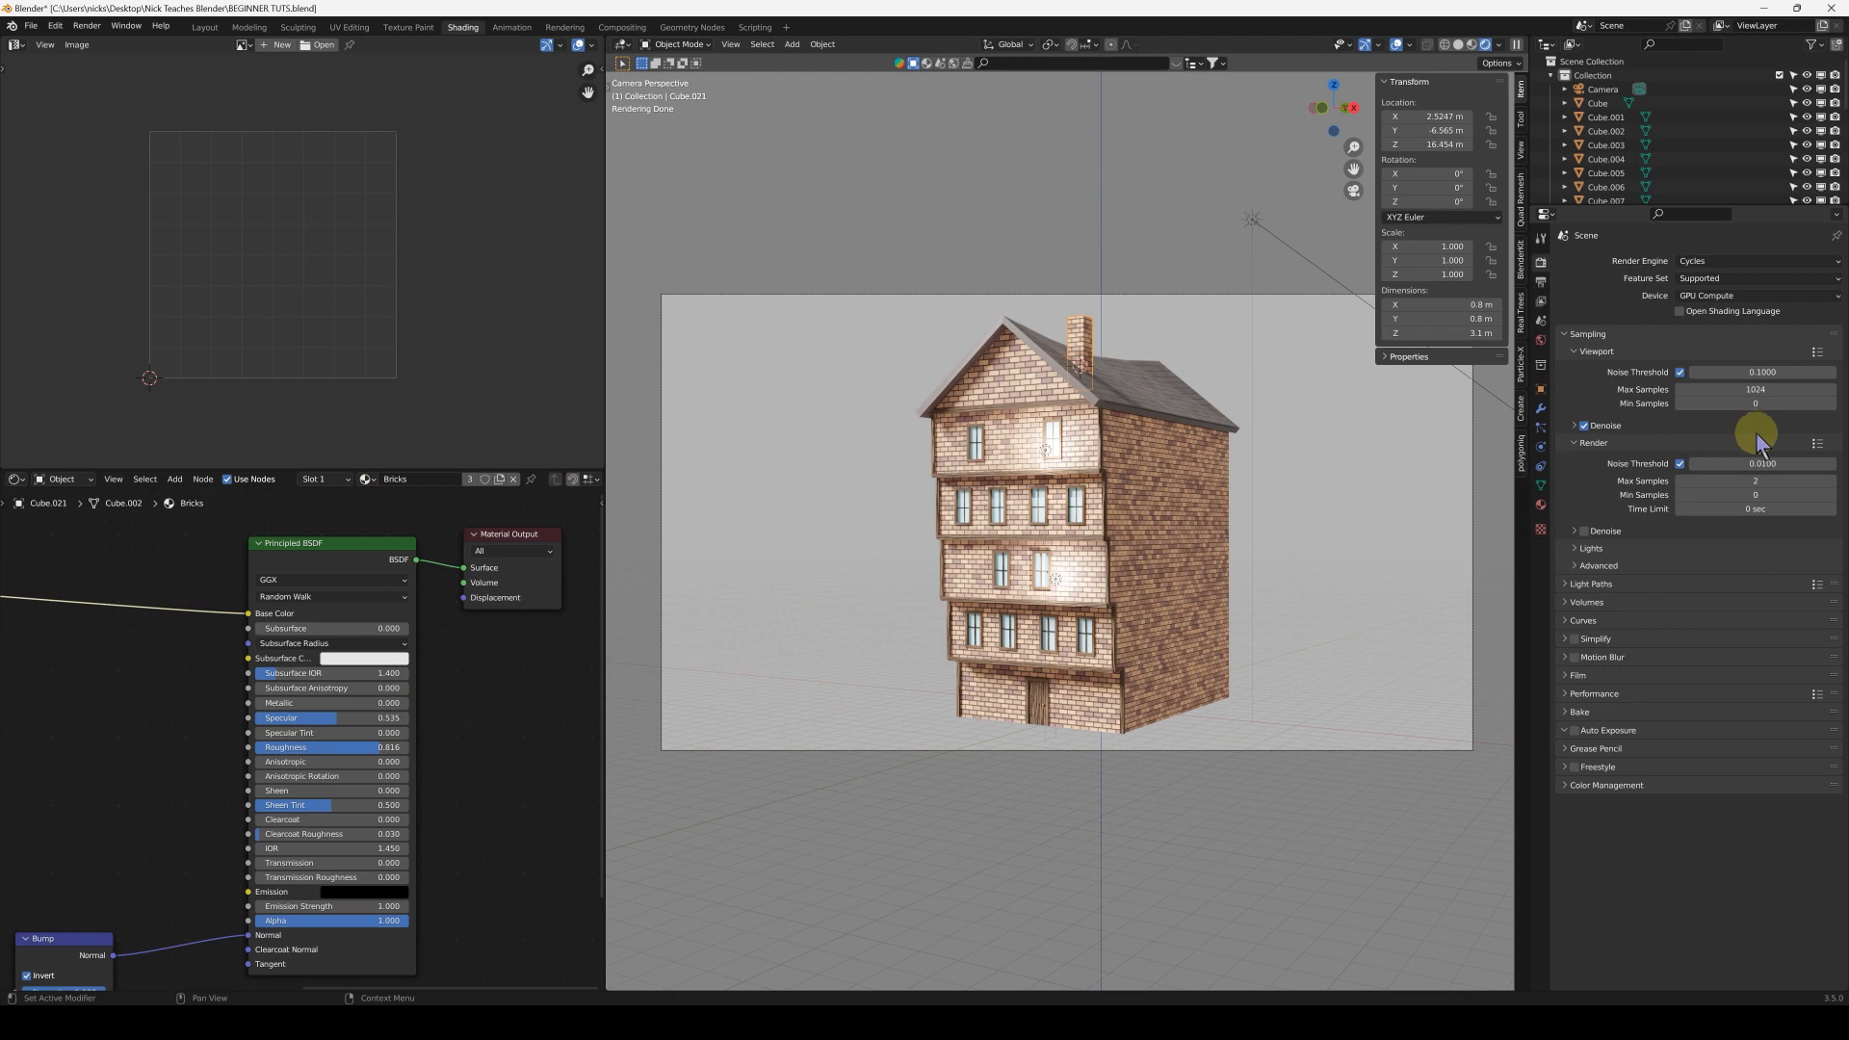
Set the render Max Samples back to 600
click(1770, 482)
key(Return)
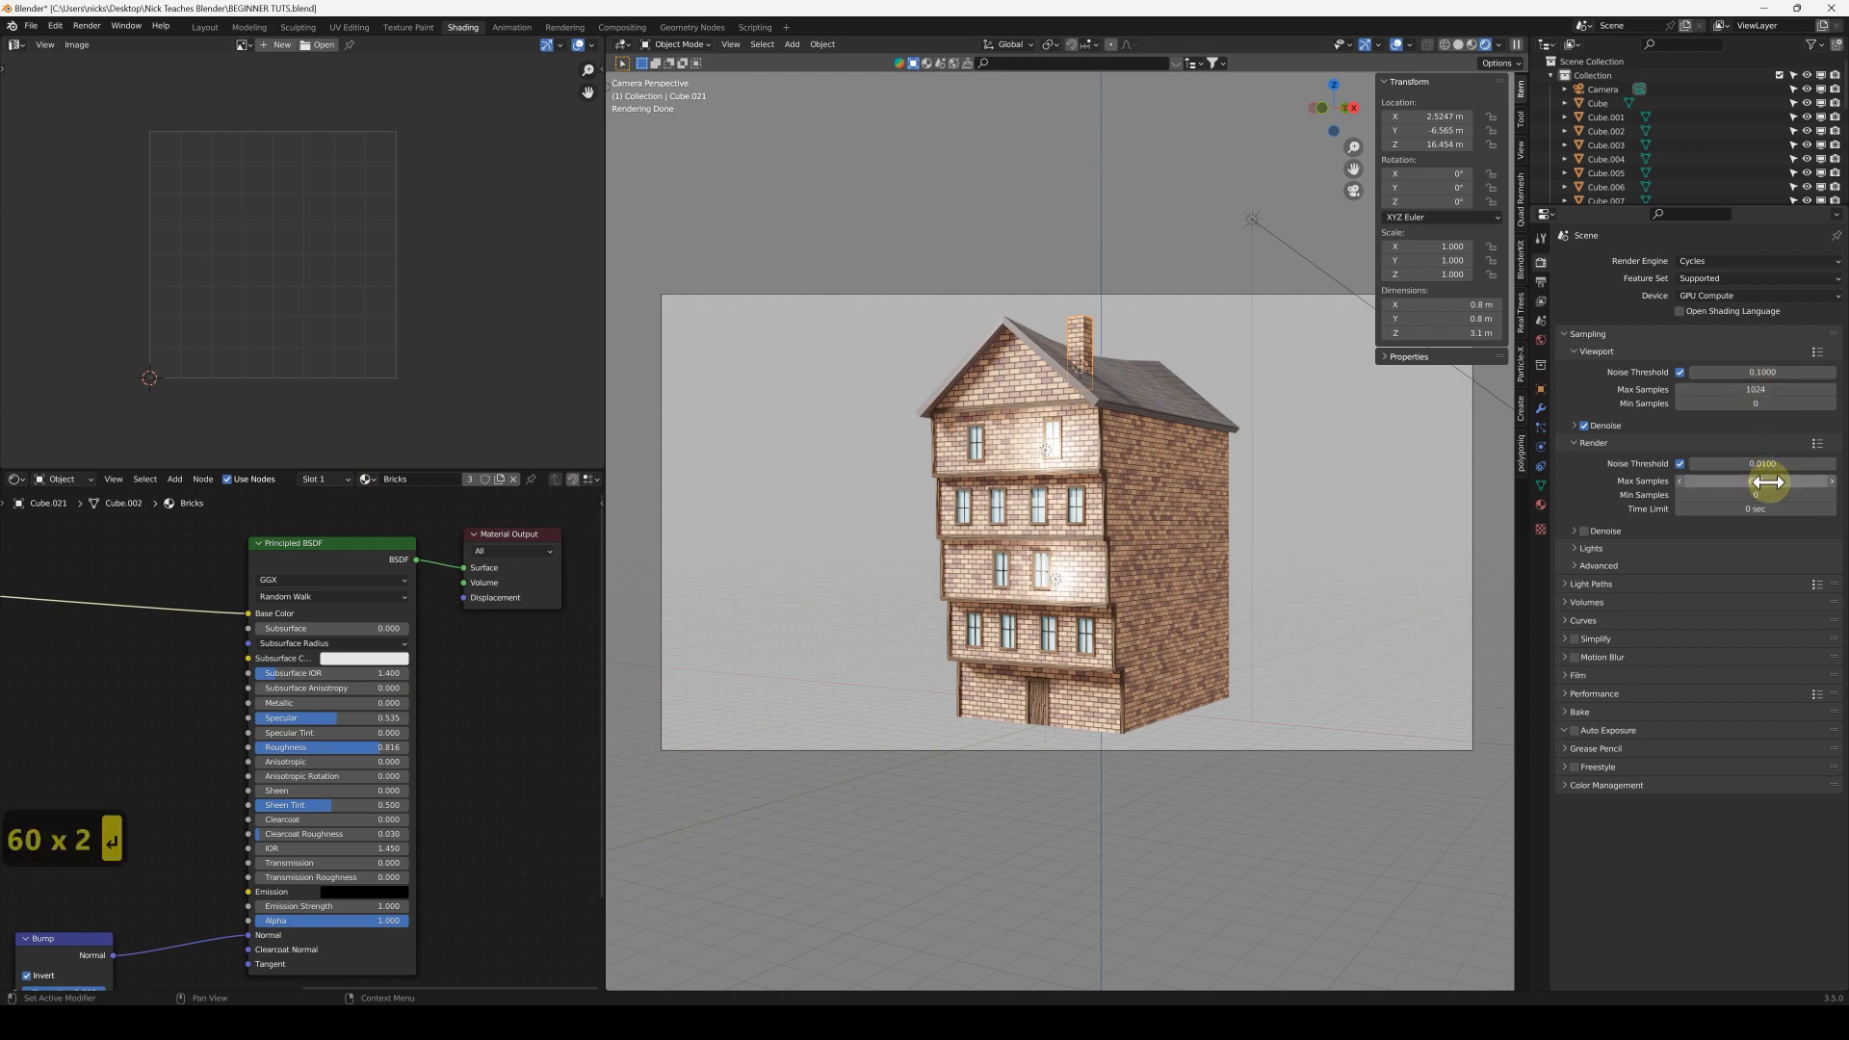
Reopen the last render, inspect the noise on the upper walls, windows and roof edge, and close it
key(F11)
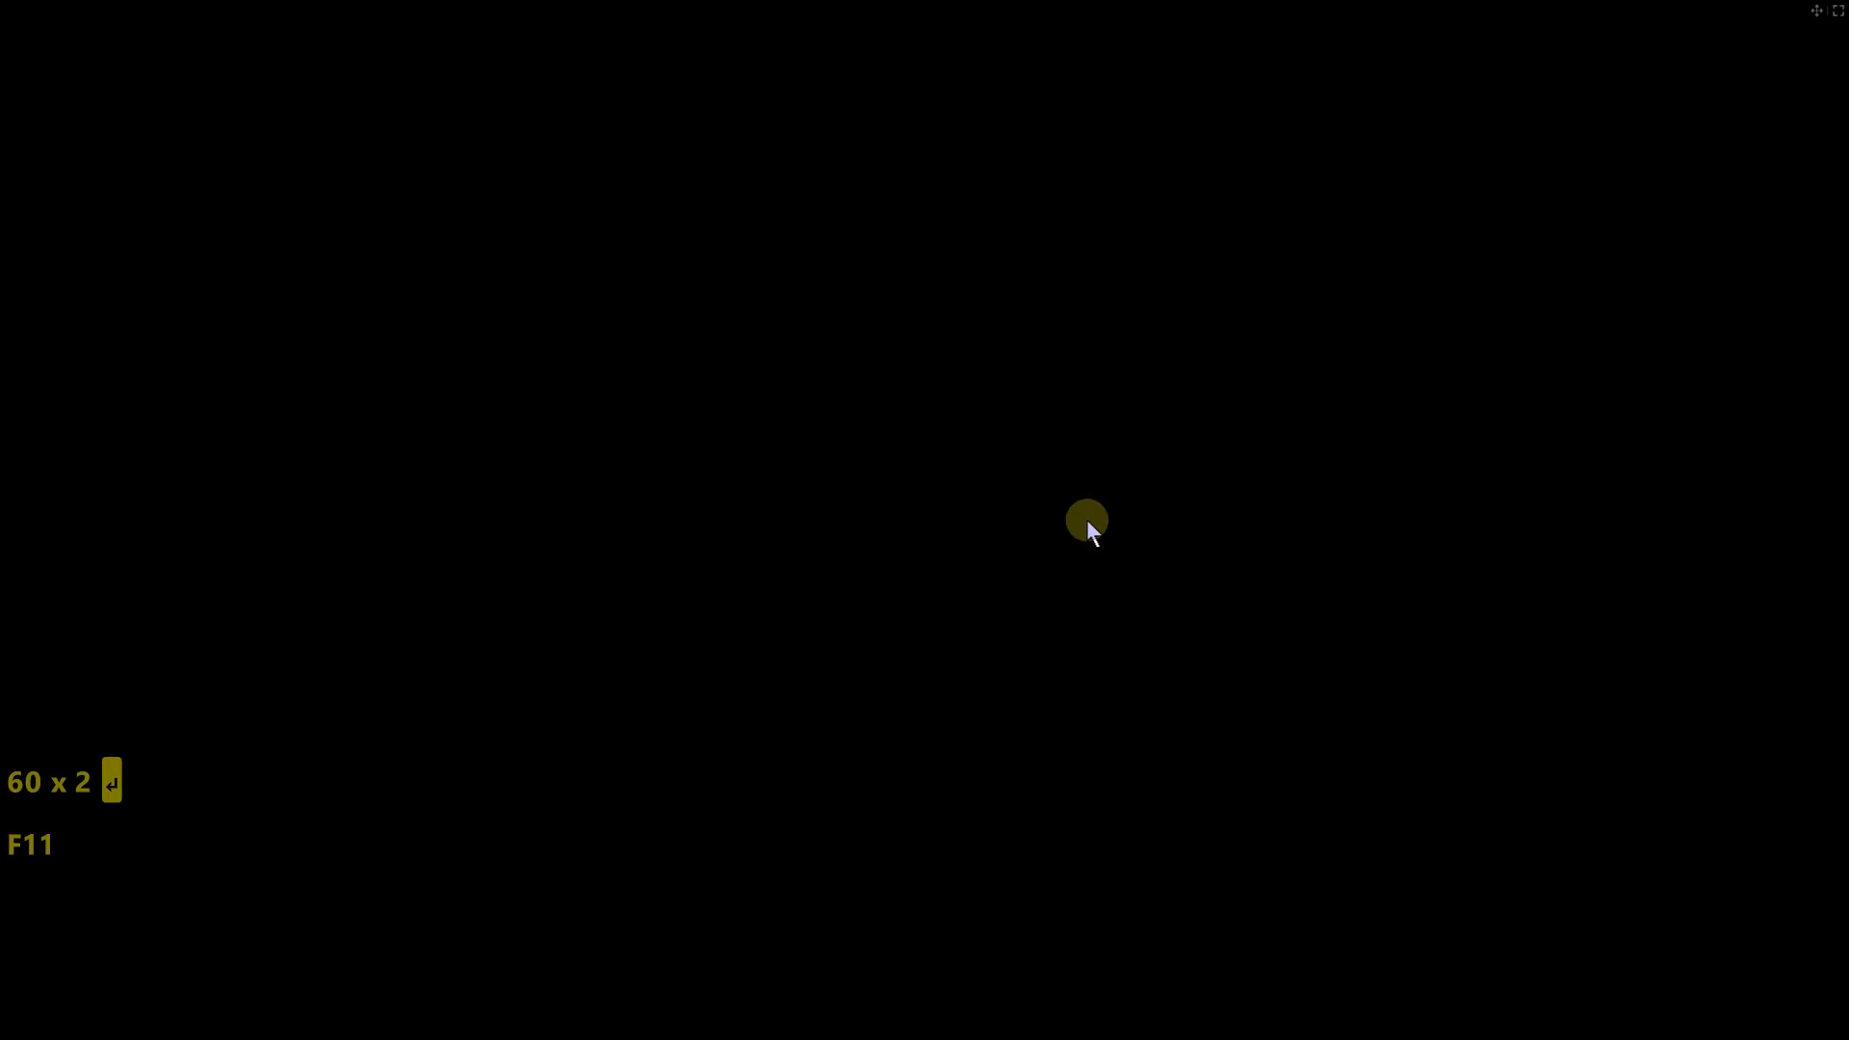
key(F11)
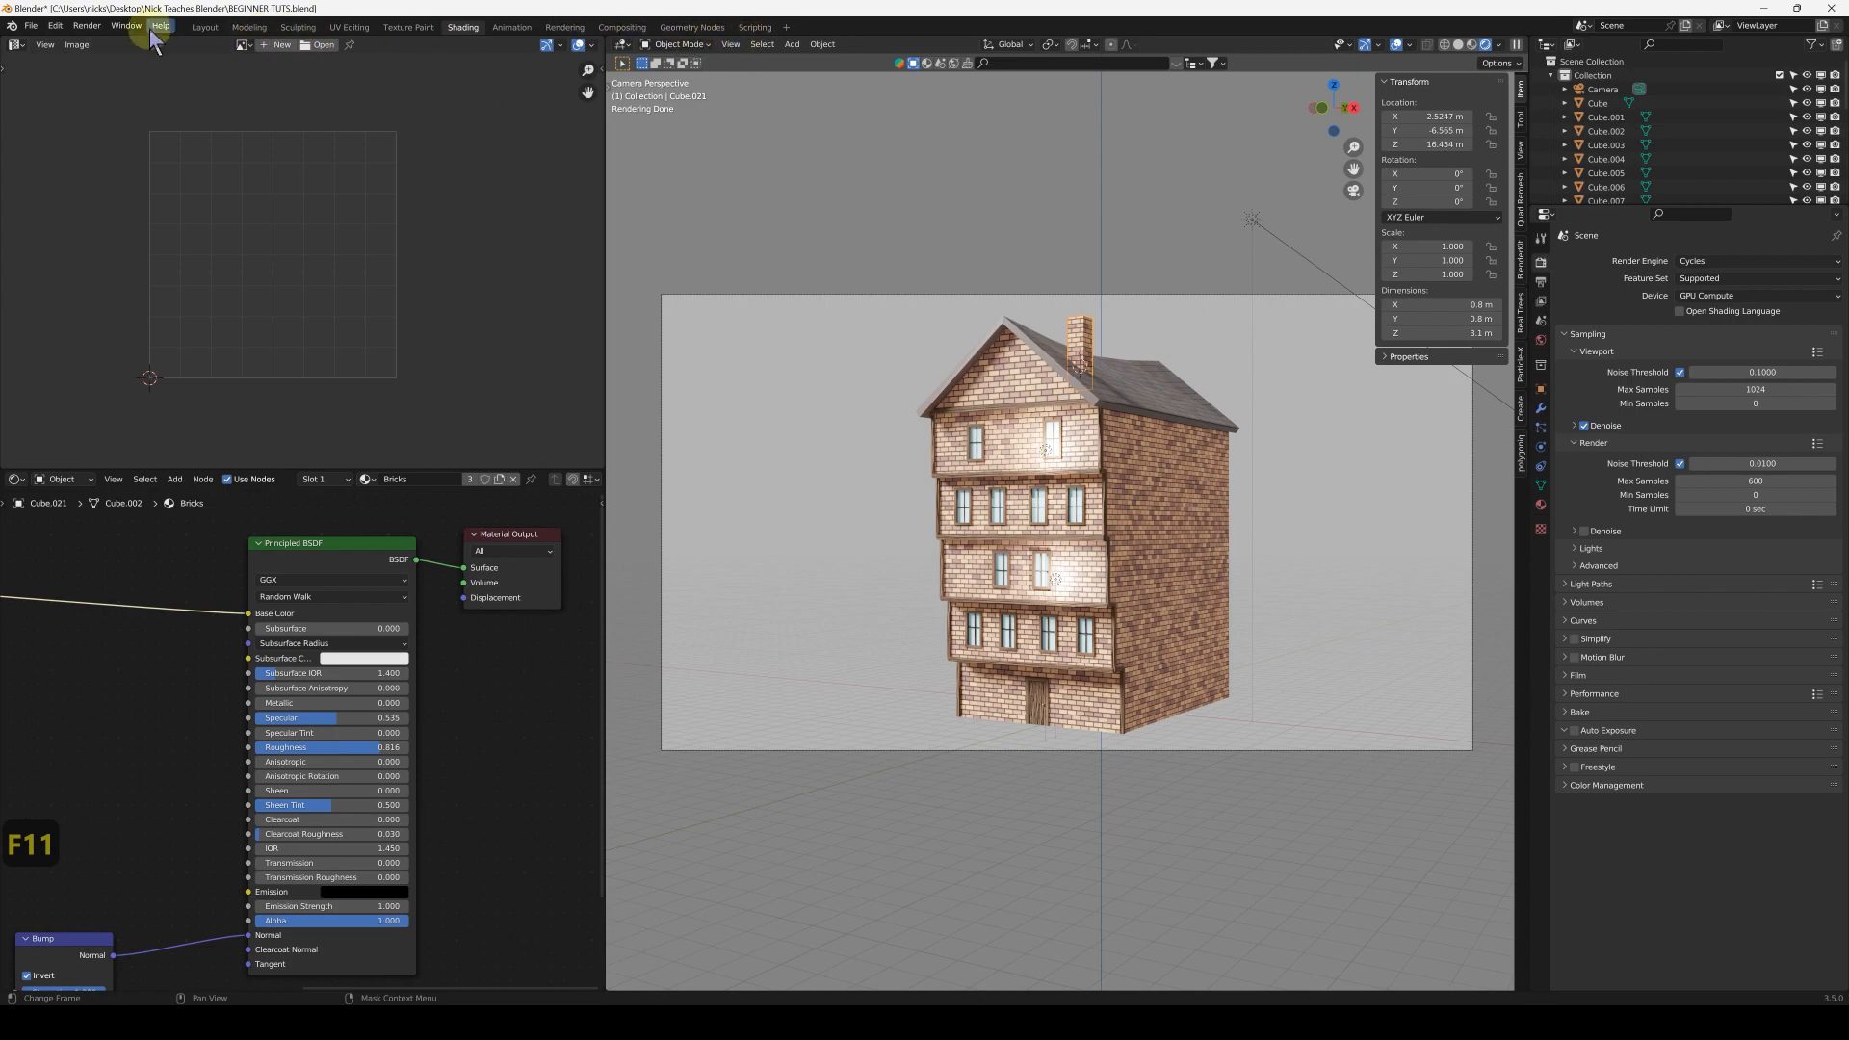
click(83, 26)
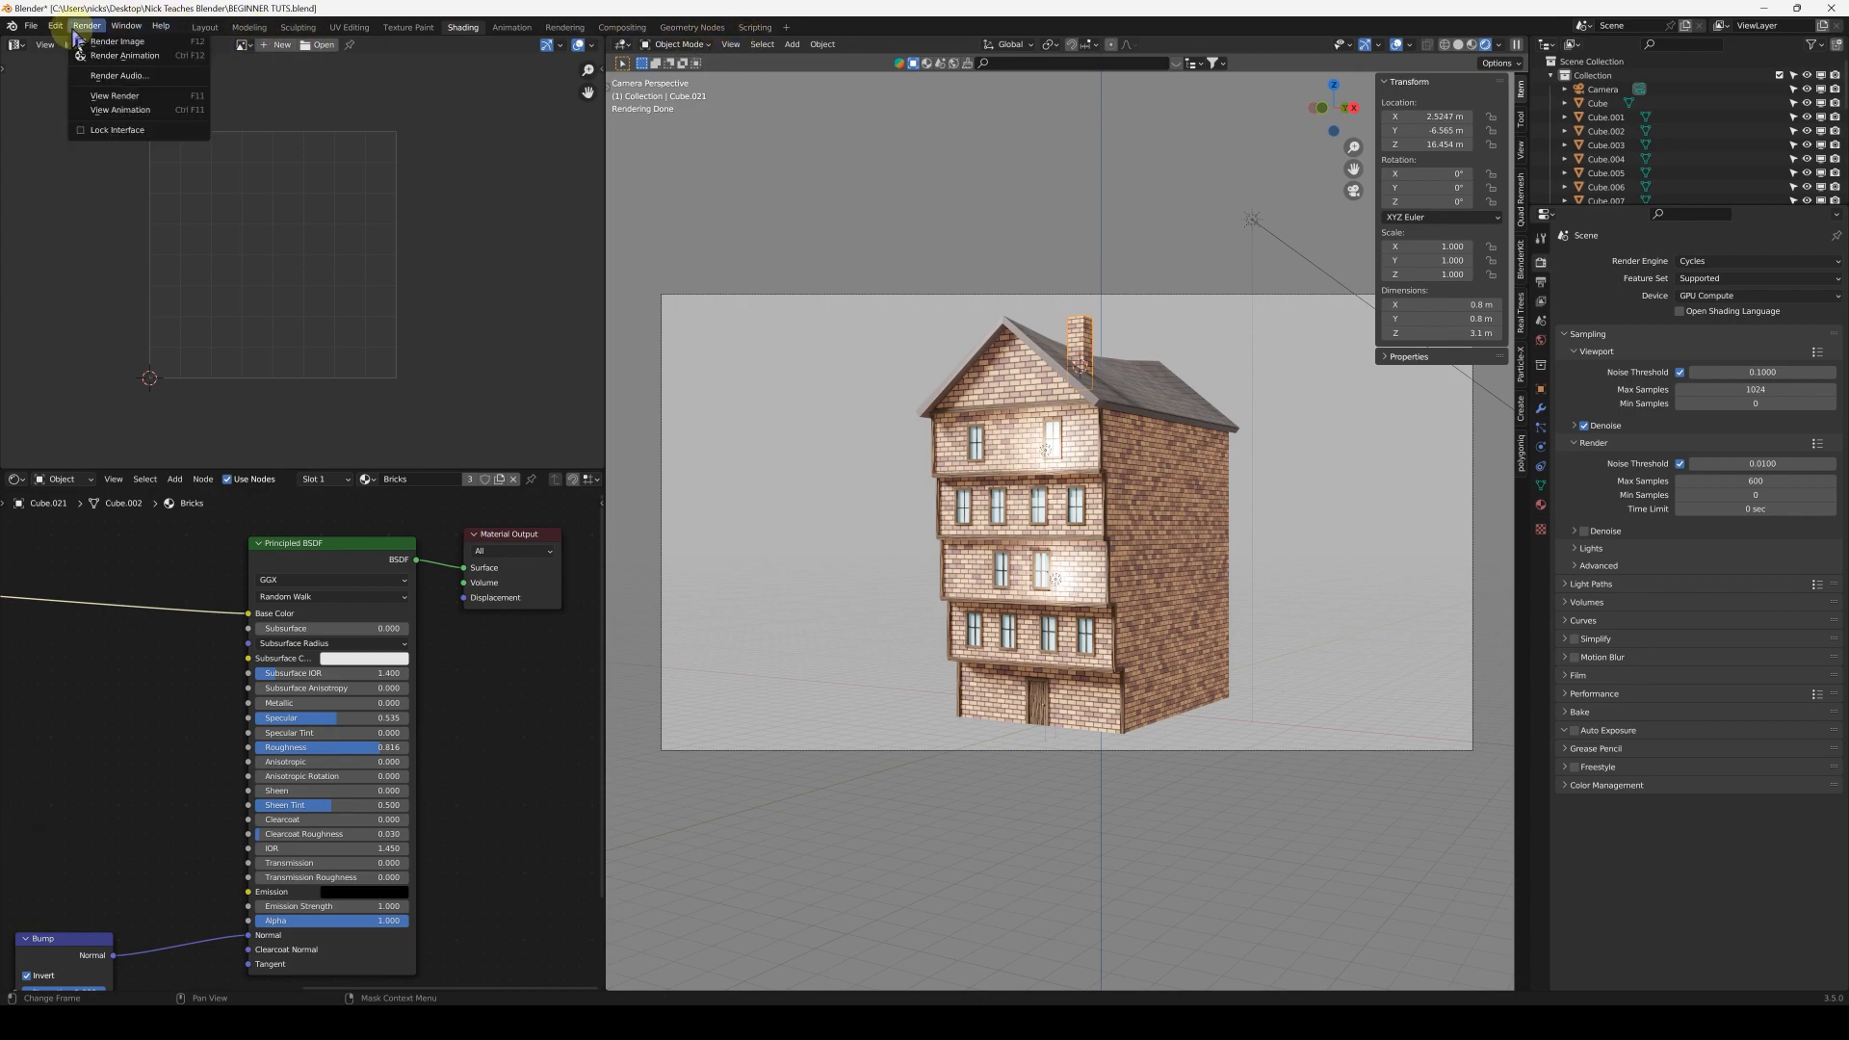
click(115, 95)
scroll(1066, 399, up, 5)
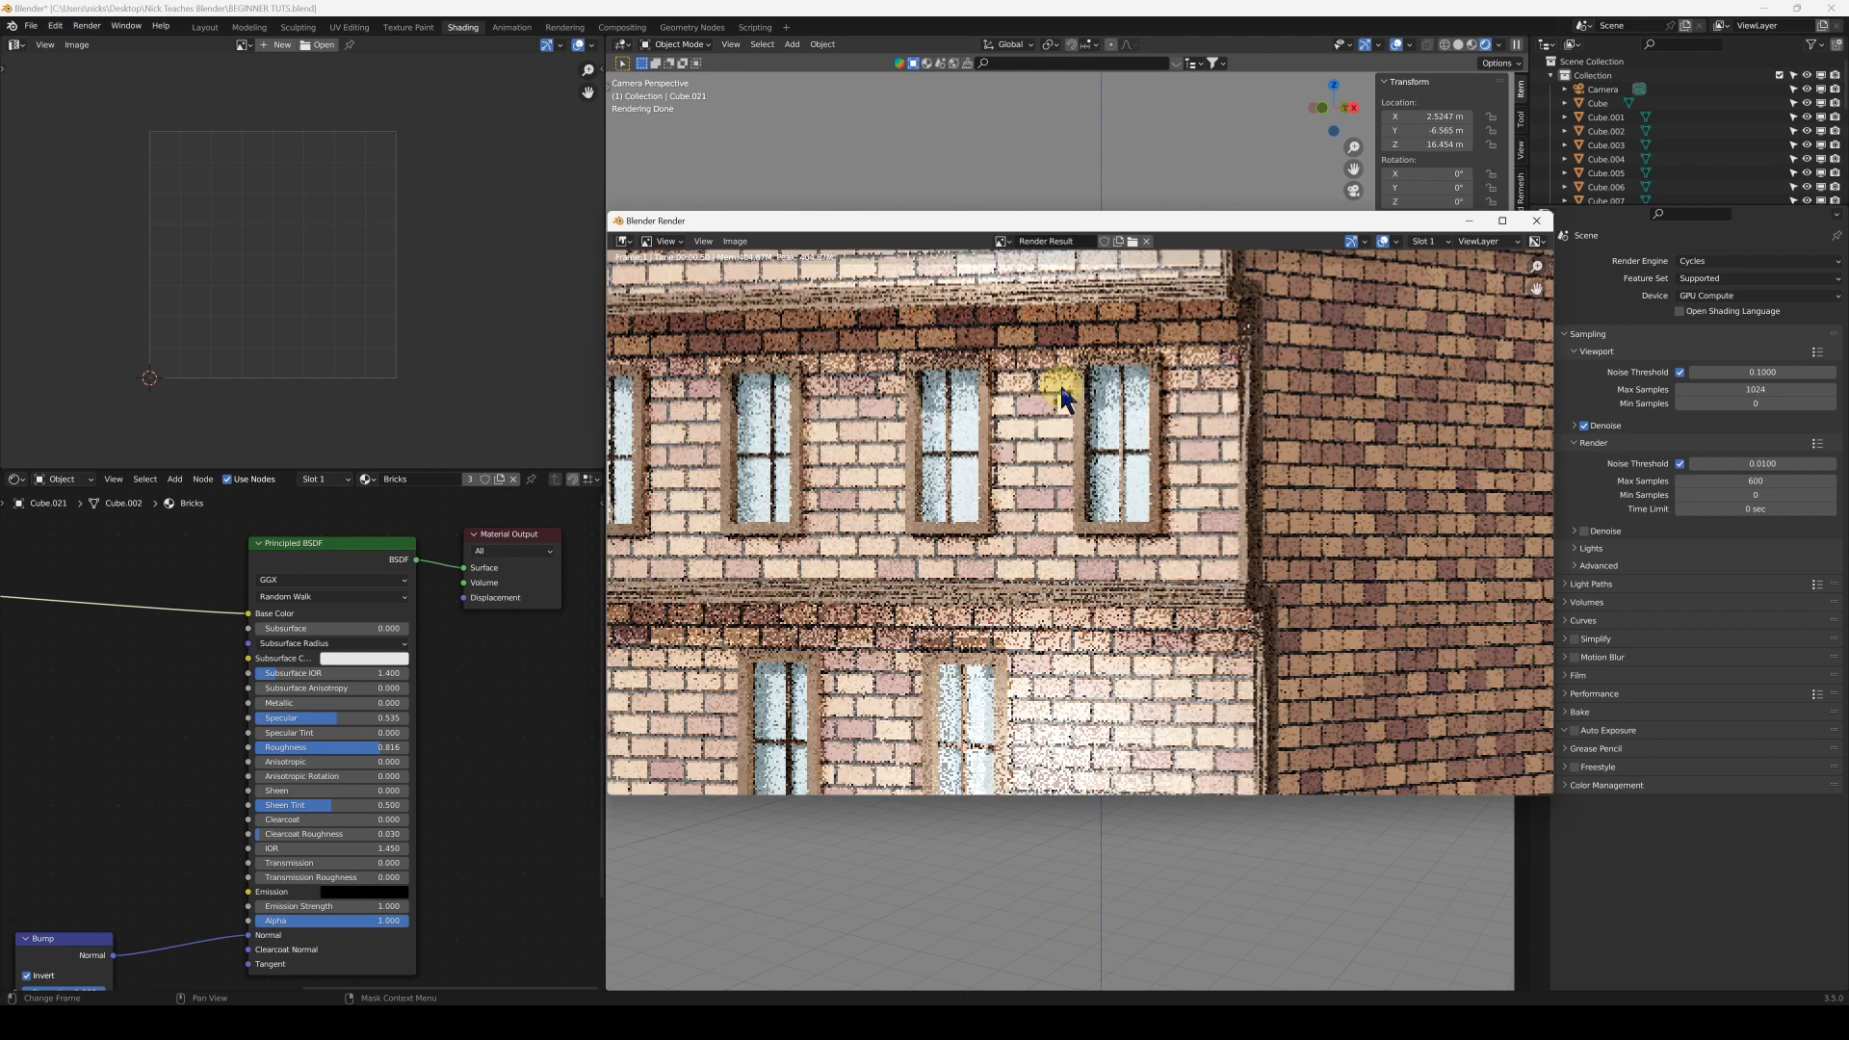
mouse_move(1021, 328)
middle_down()
mouse_move(1042, 595)
mouse_move(1038, 528)
middle_up()
middle_drag(1056, 354, 1113, 530)
mouse_move(1184, 370)
middle_down()
mouse_move(957, 454)
mouse_move(965, 510)
mouse_move(1002, 412)
middle_up()
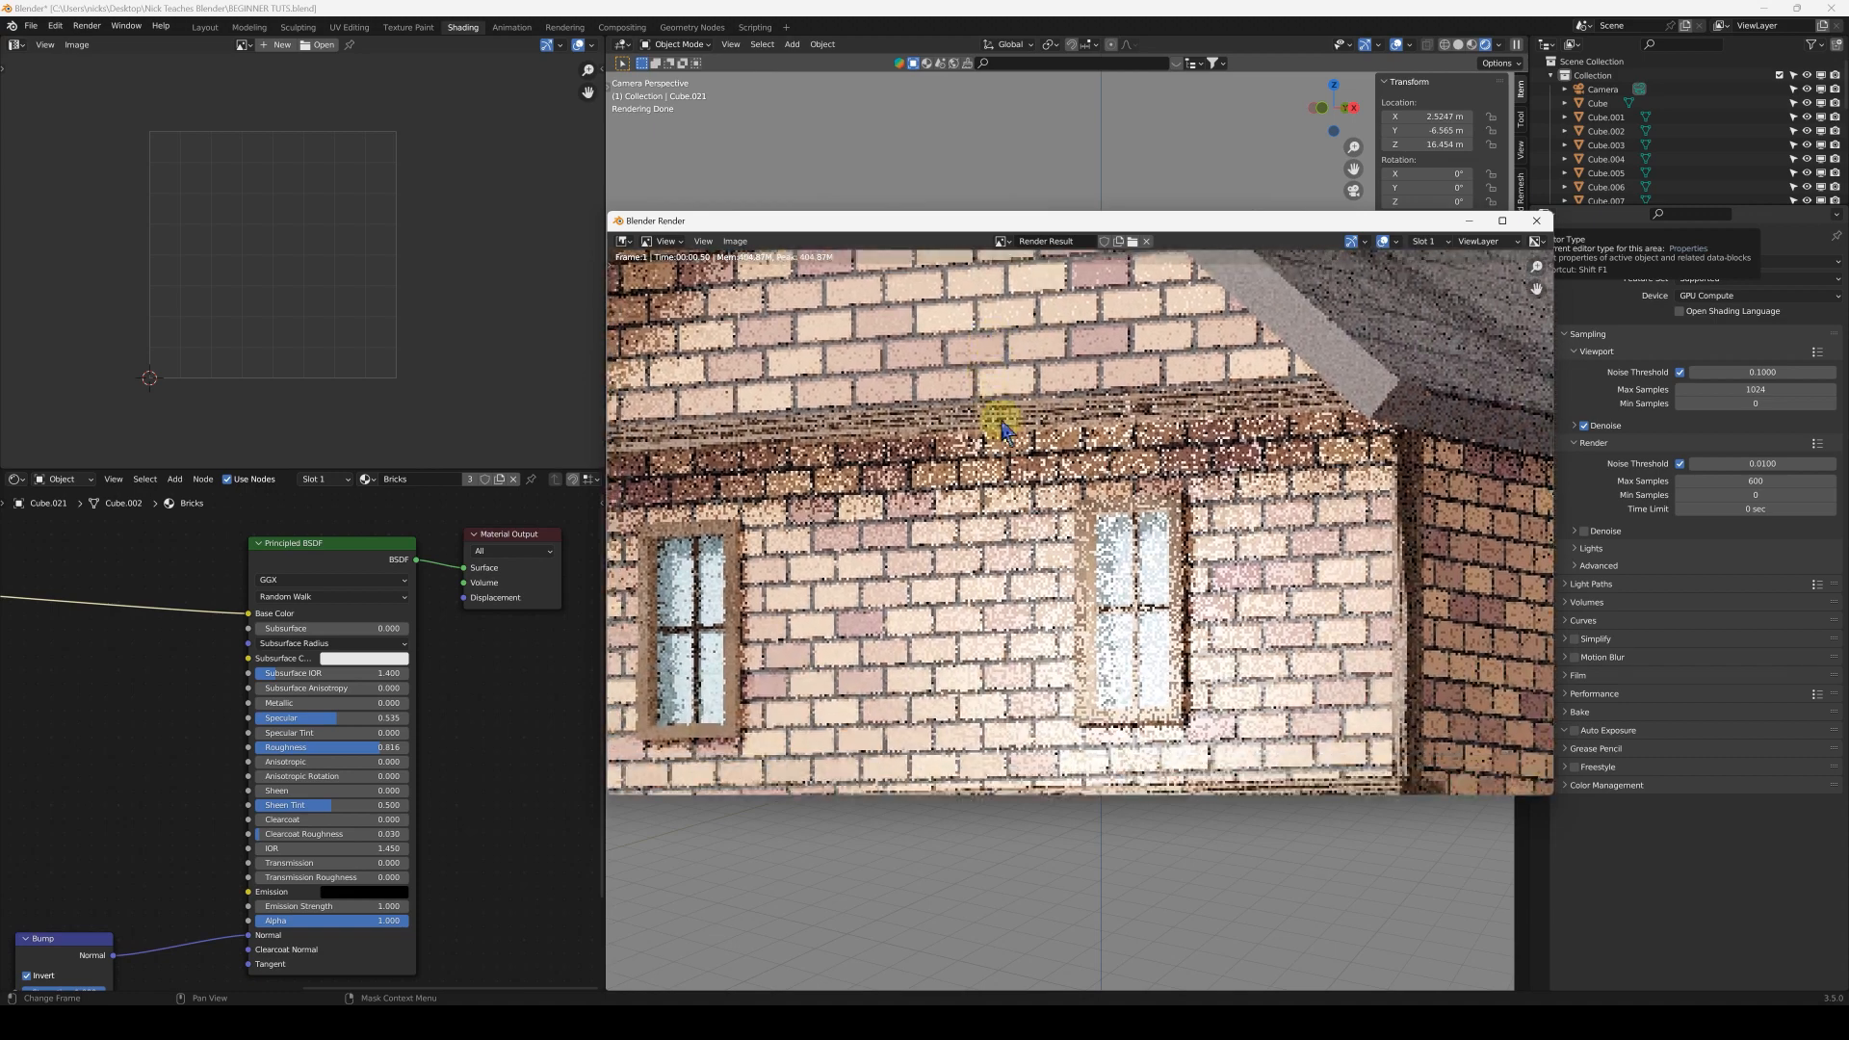
middle_drag(1443, 351, 1416, 301)
click(1534, 221)
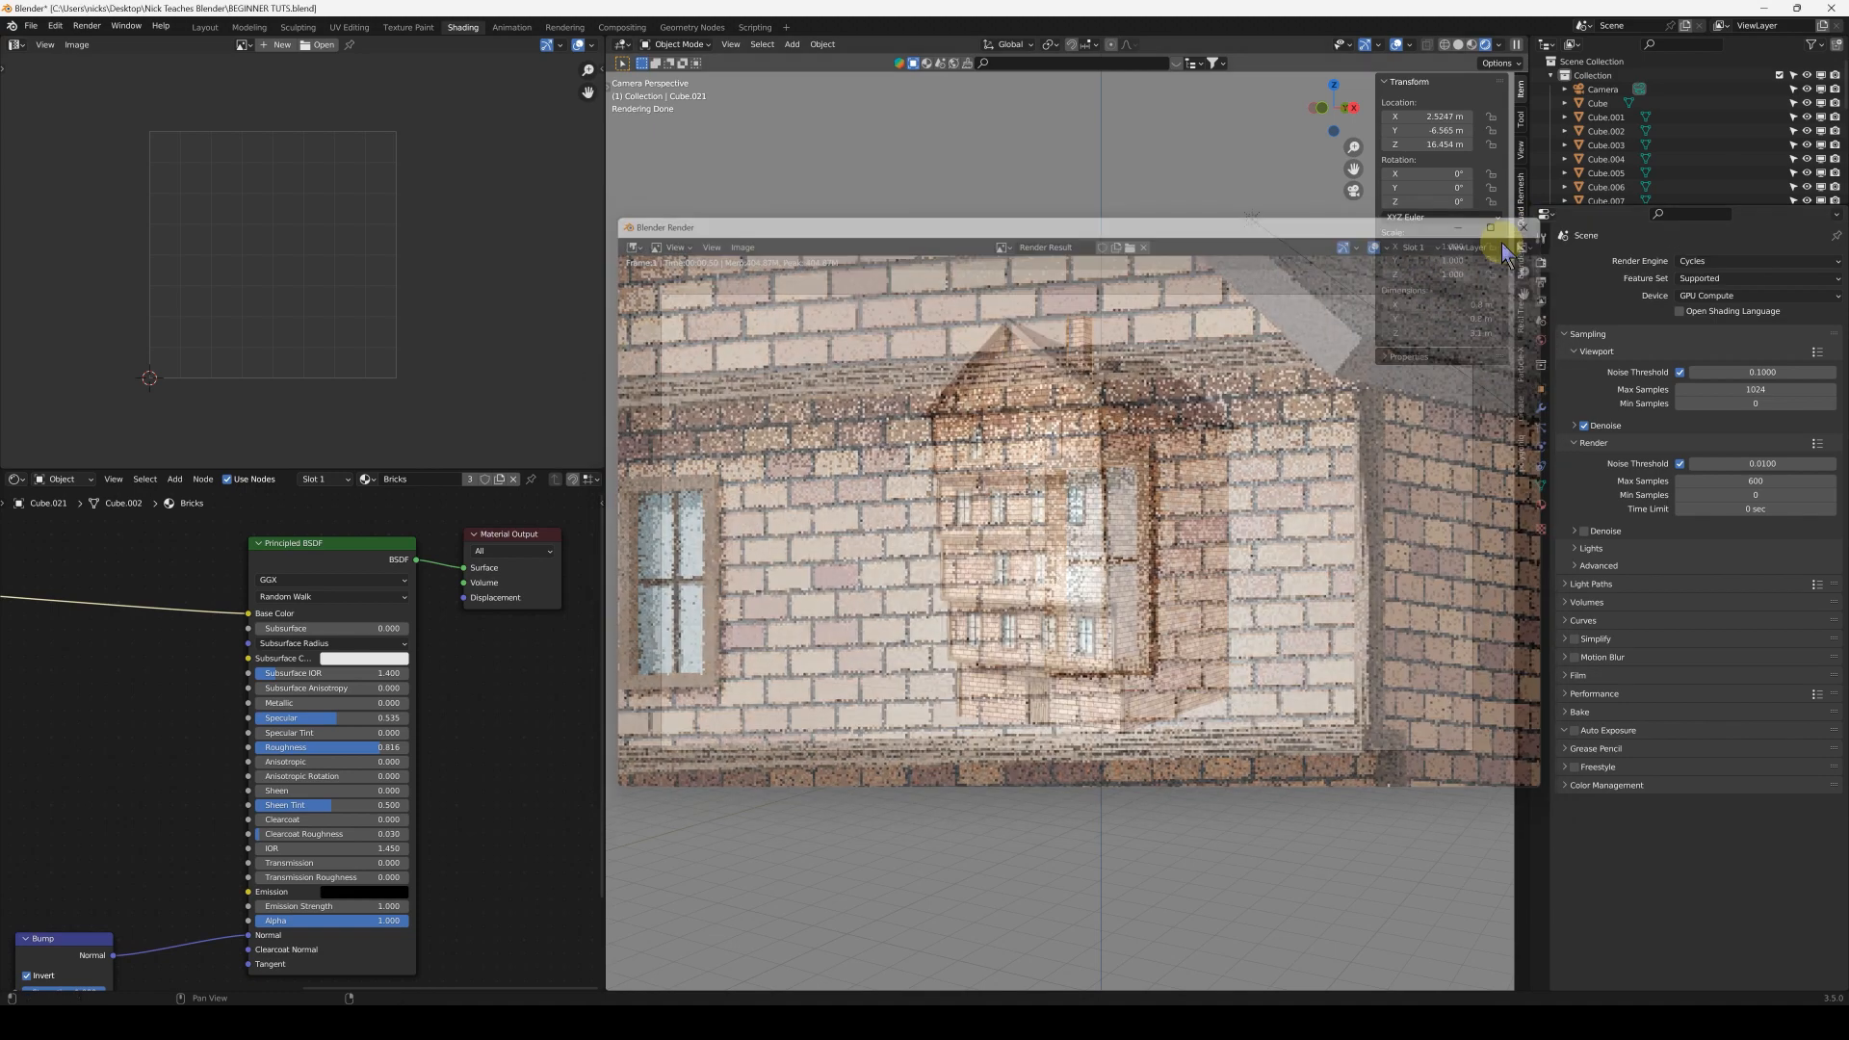
Delete the two point lights, Point.001 and Point, from the scene and render the image again
scroll(1613, 130, down, 6)
scroll(1621, 154, down, 2)
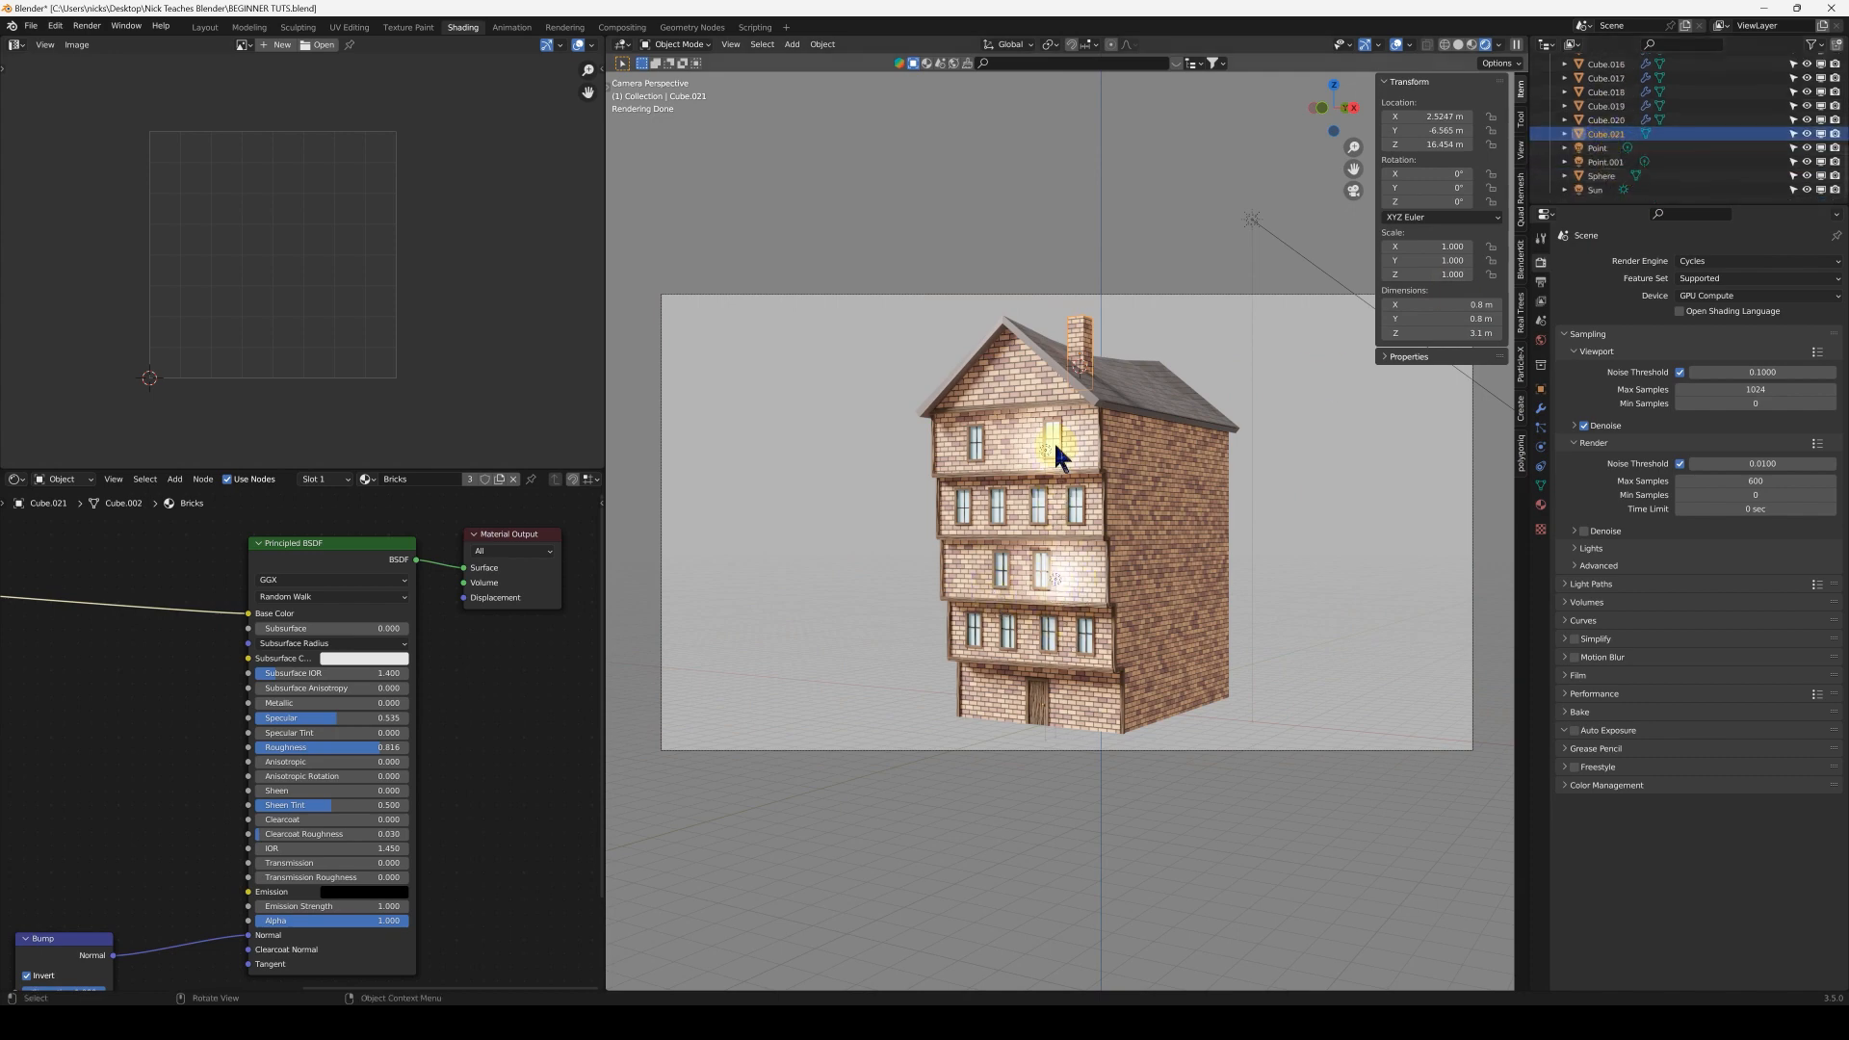
click(1605, 163)
key(Delete)
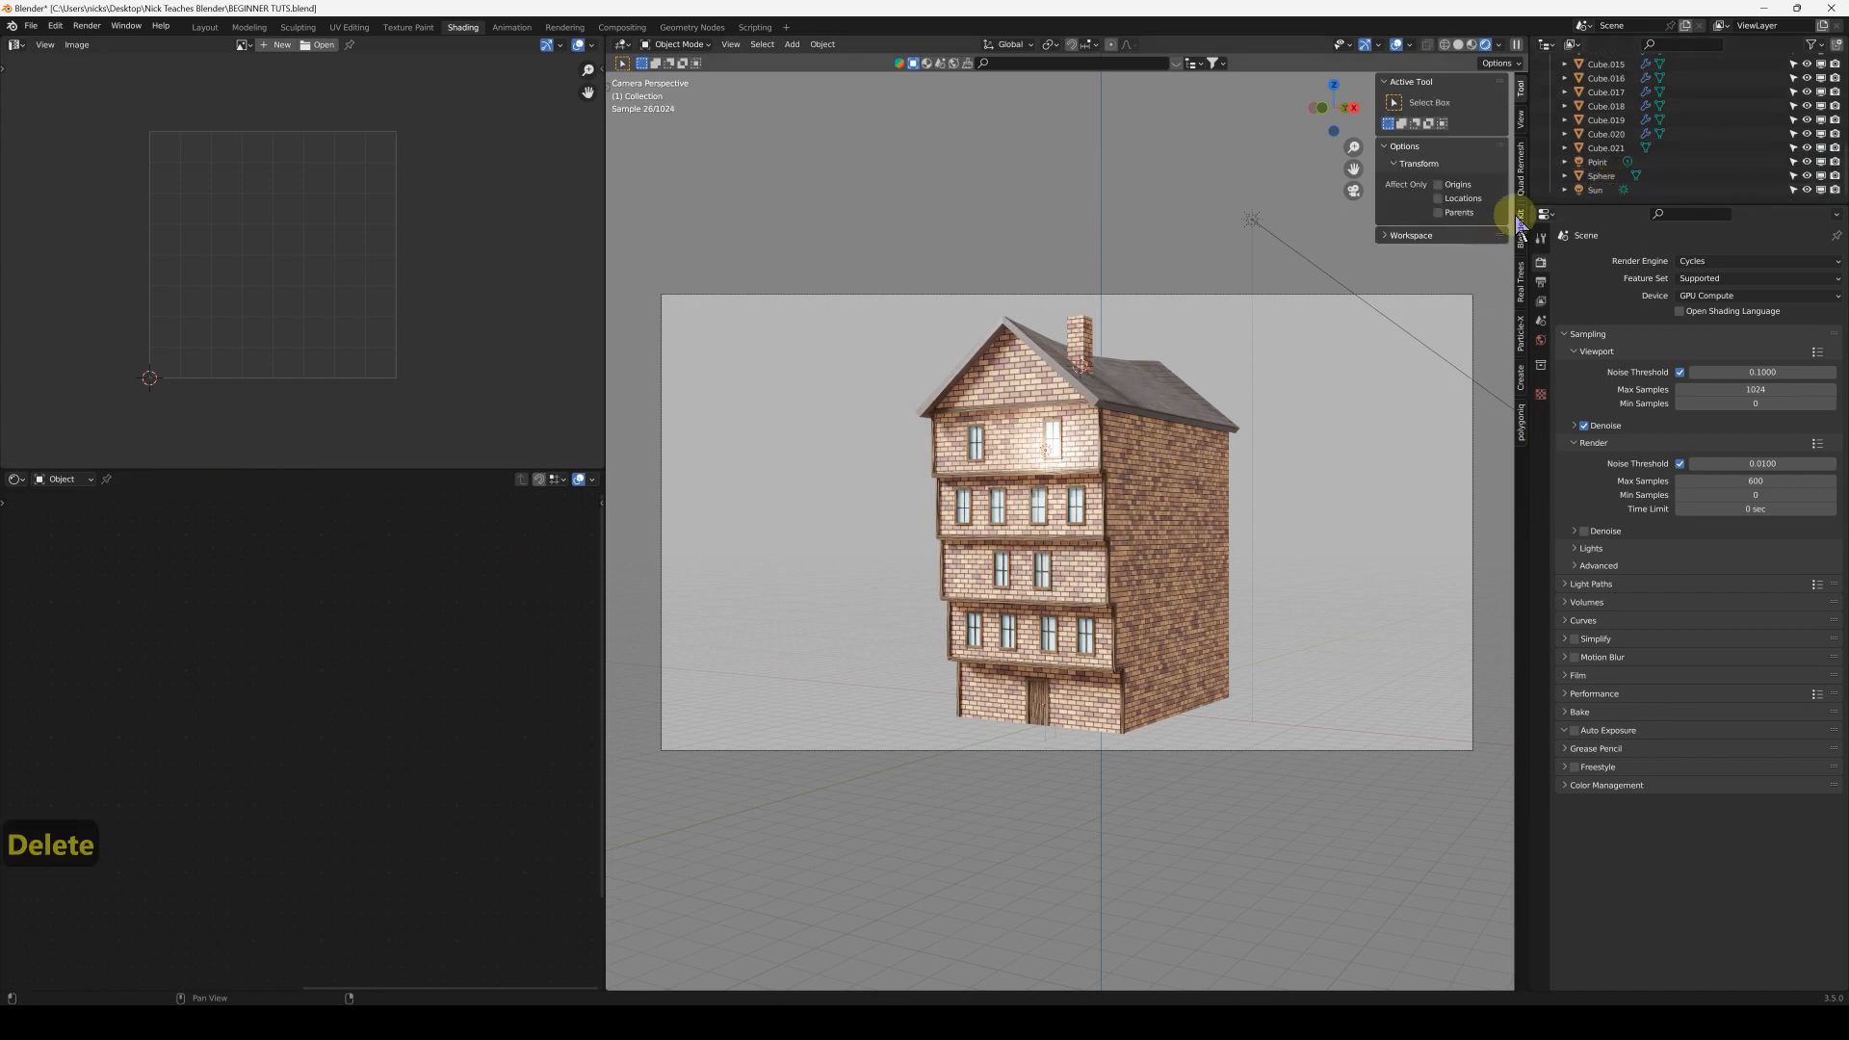
click(1606, 163)
key(Delete)
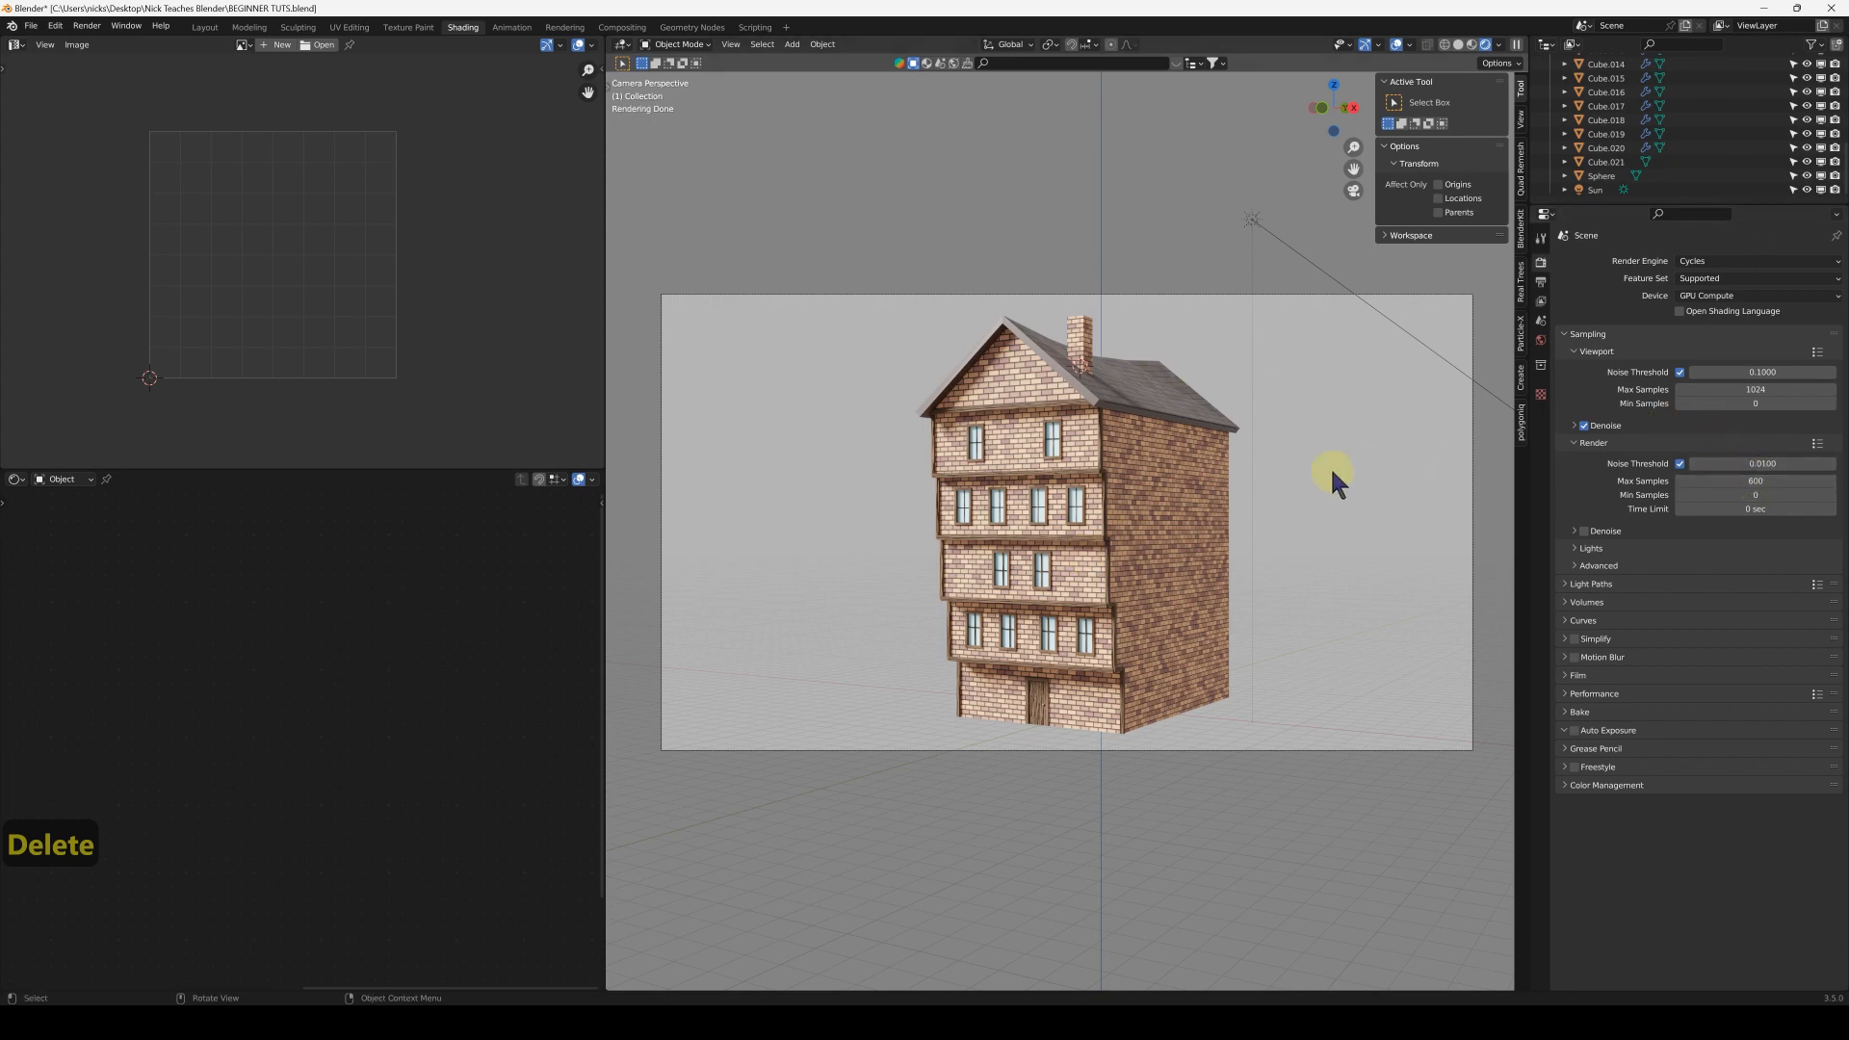
click(87, 26)
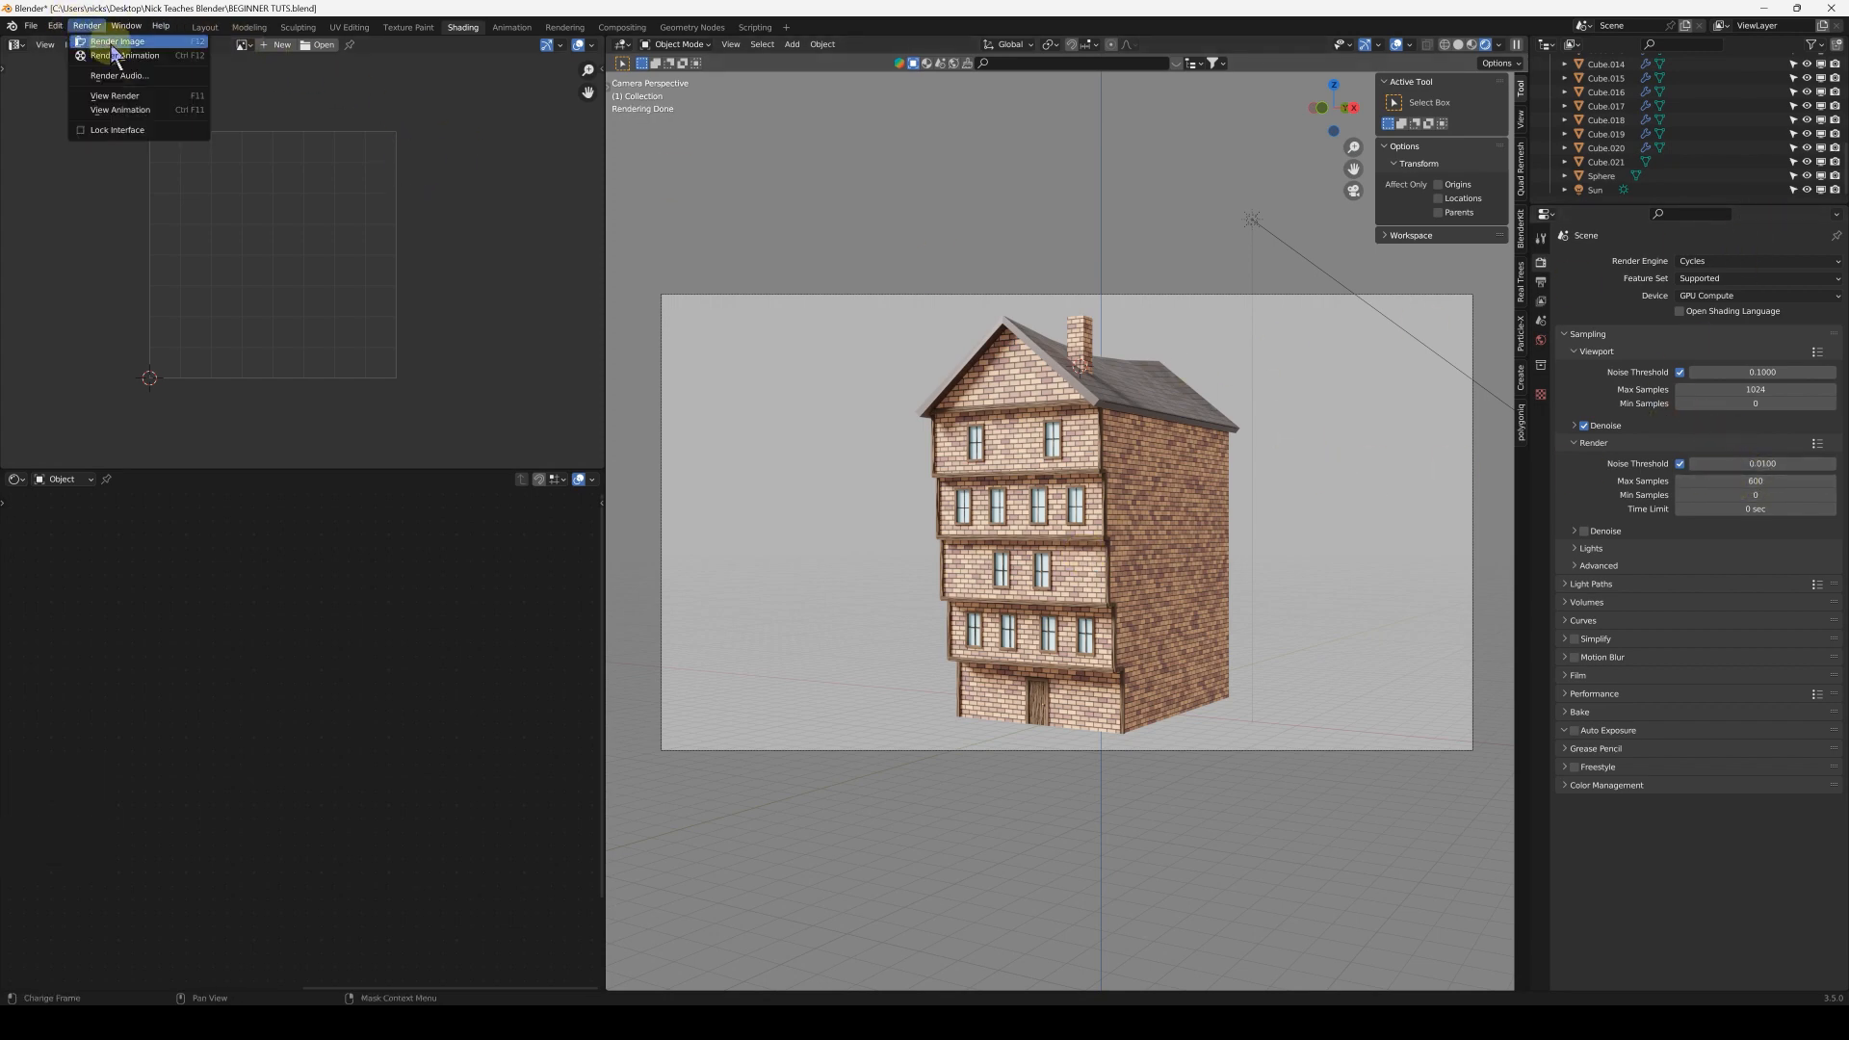
click(101, 43)
Examine the new render close up across the windows, timber ledge and shaded bricks, down to individual pixels, for remaining noise
scroll(317, 166, up, 3)
scroll(317, 165, up, 4)
scroll(446, 260, up, 1)
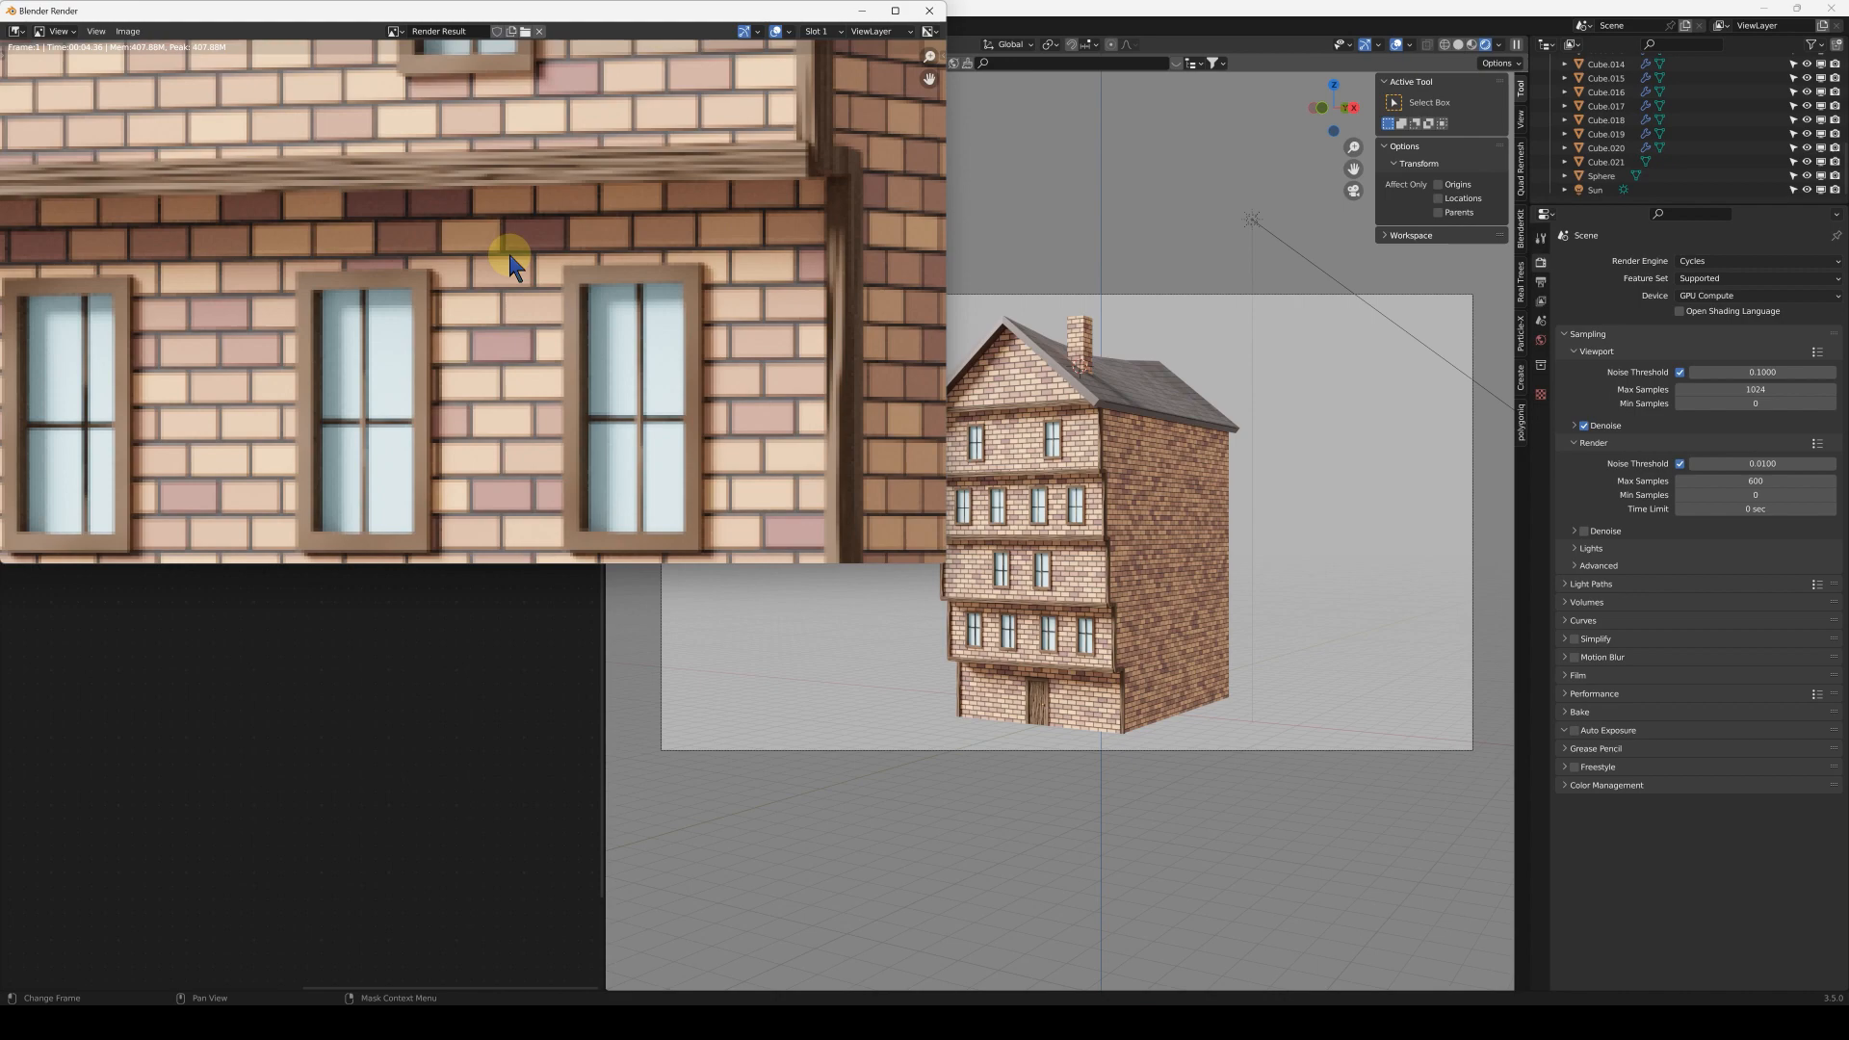
scroll(510, 257, down, 5)
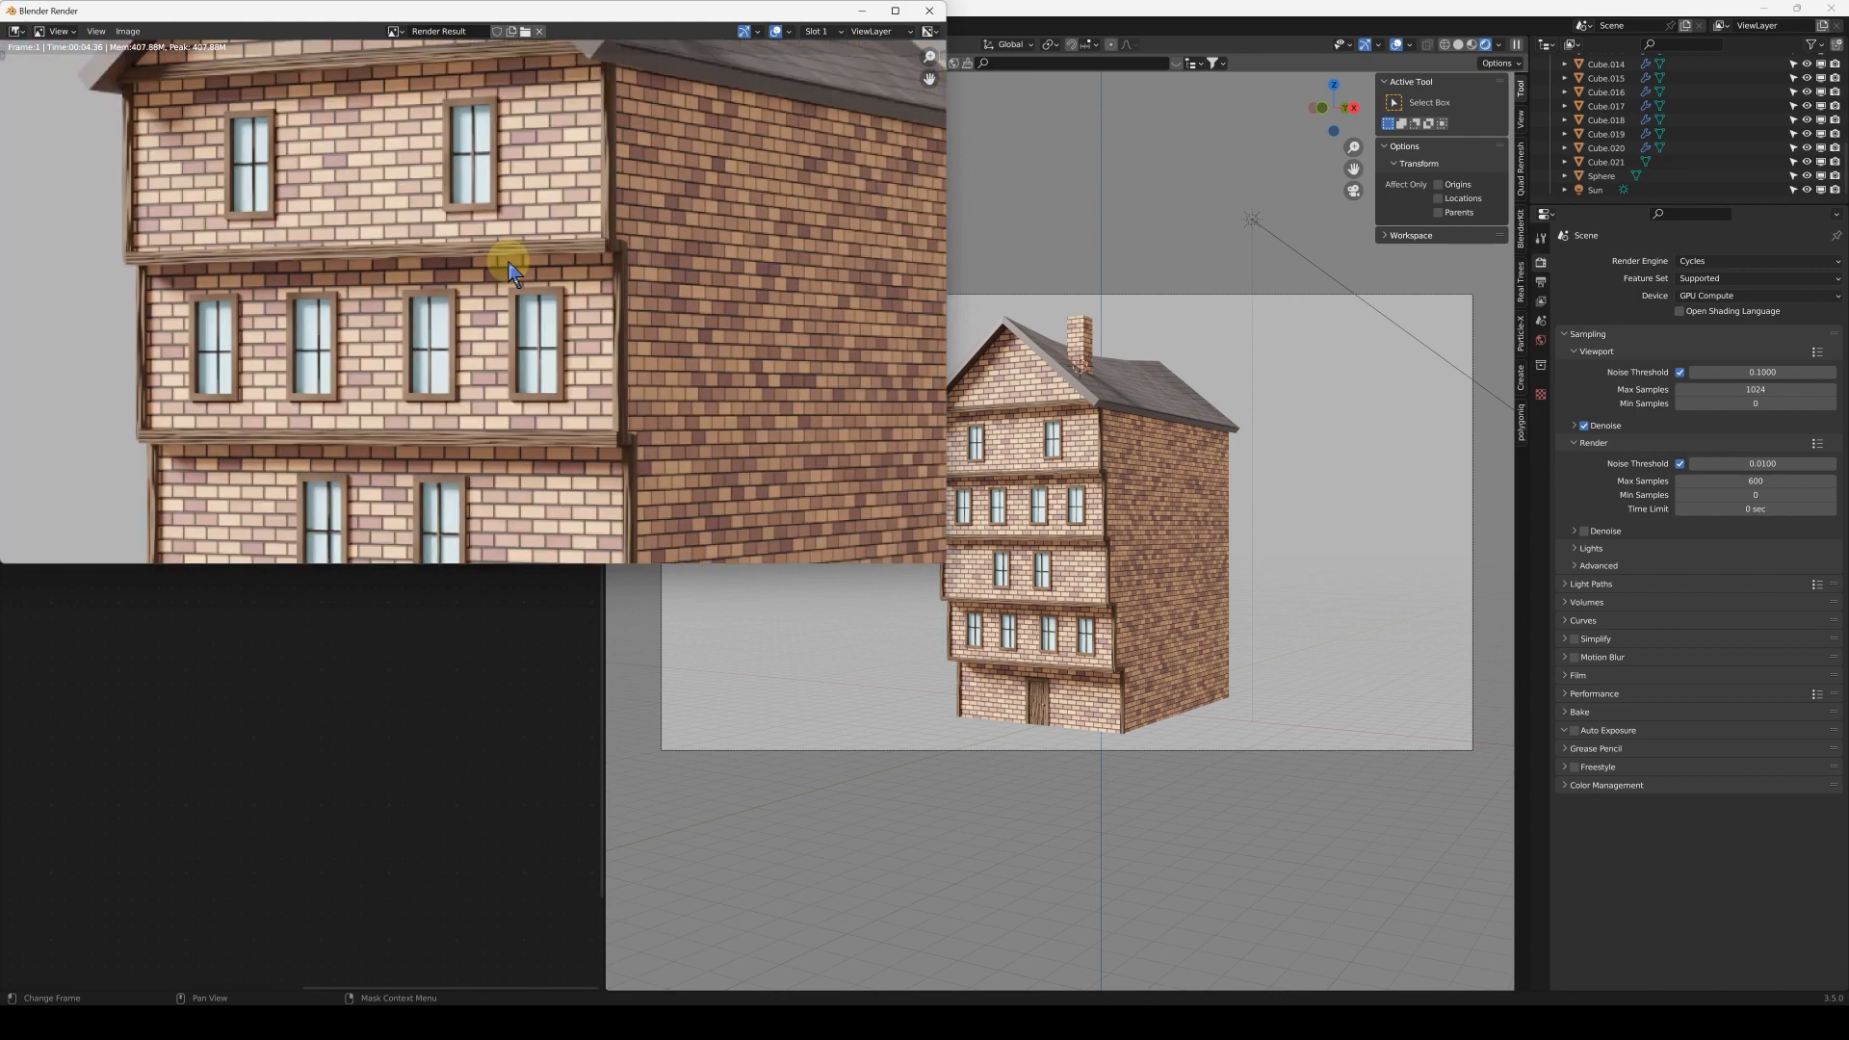
scroll(546, 296, up, 3)
scroll(546, 289, up, 3)
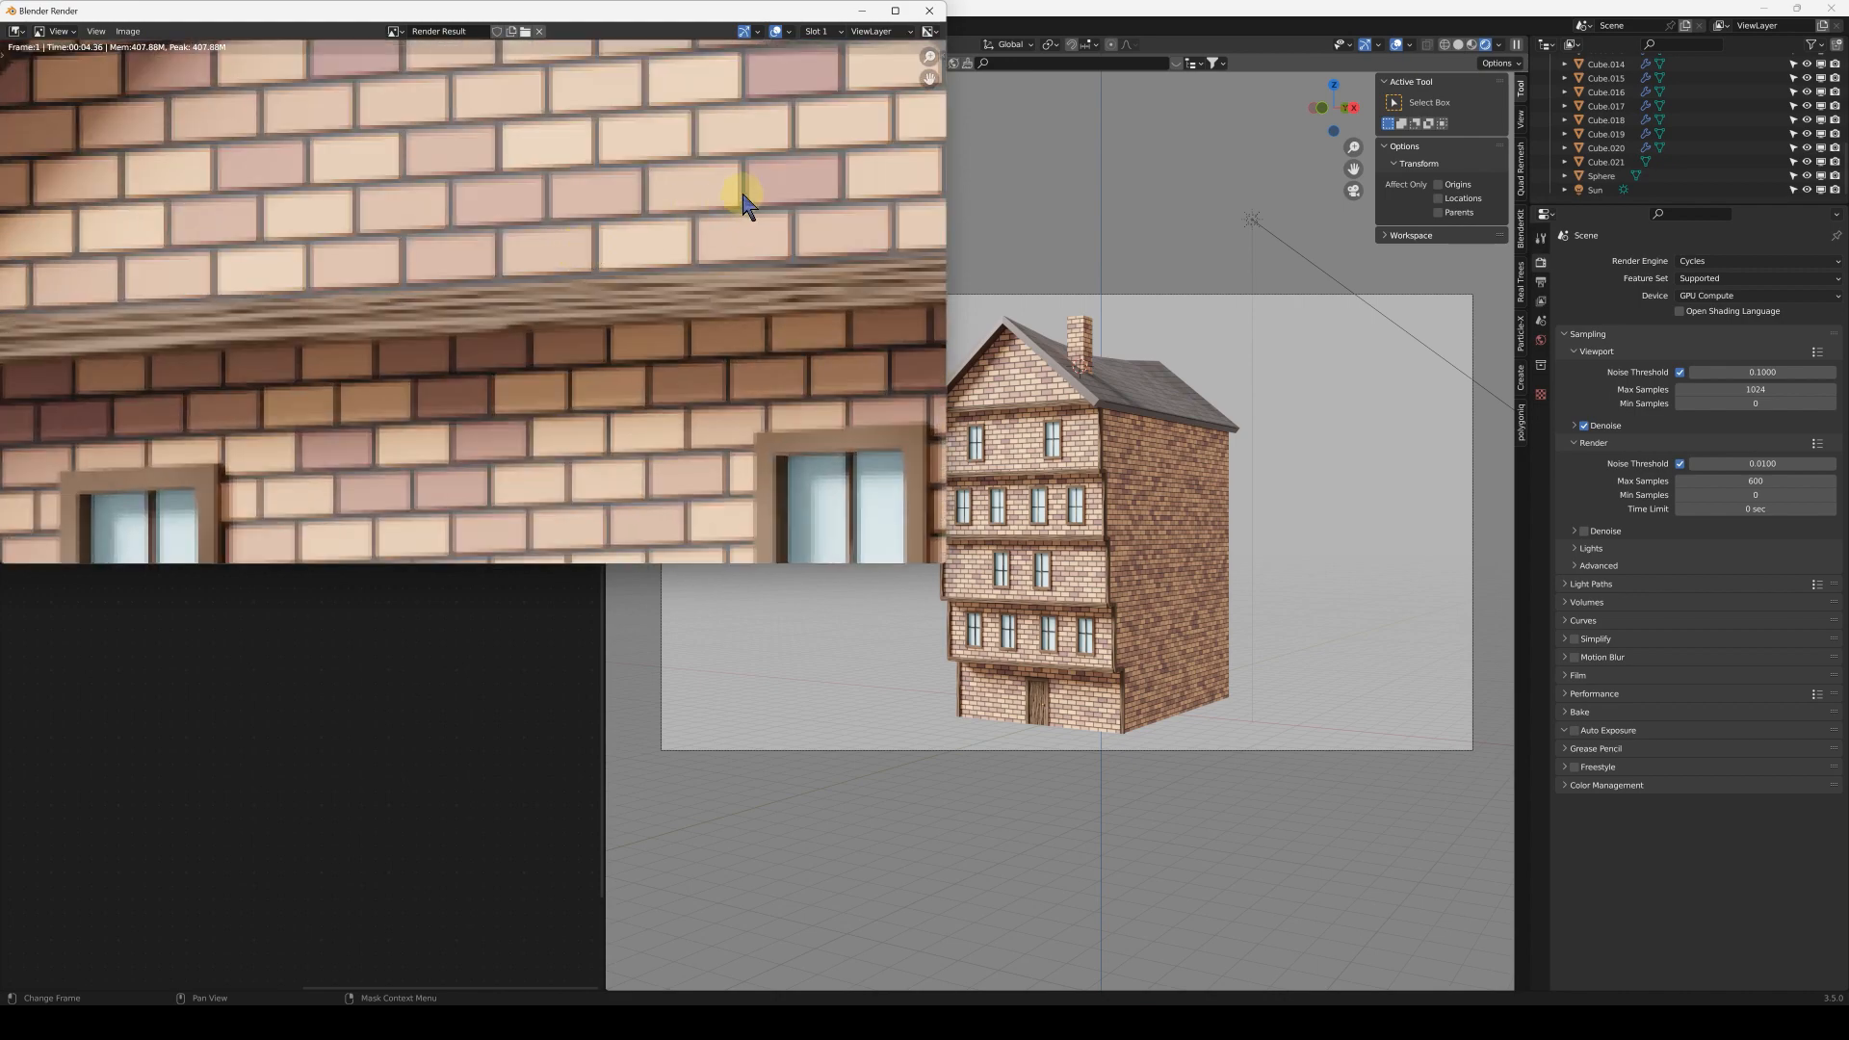
scroll(433, 372, up, 3)
scroll(550, 307, down, 3)
middle_drag(565, 454, 578, 173)
scroll(577, 173, up, 4)
scroll(536, 384, up, 2)
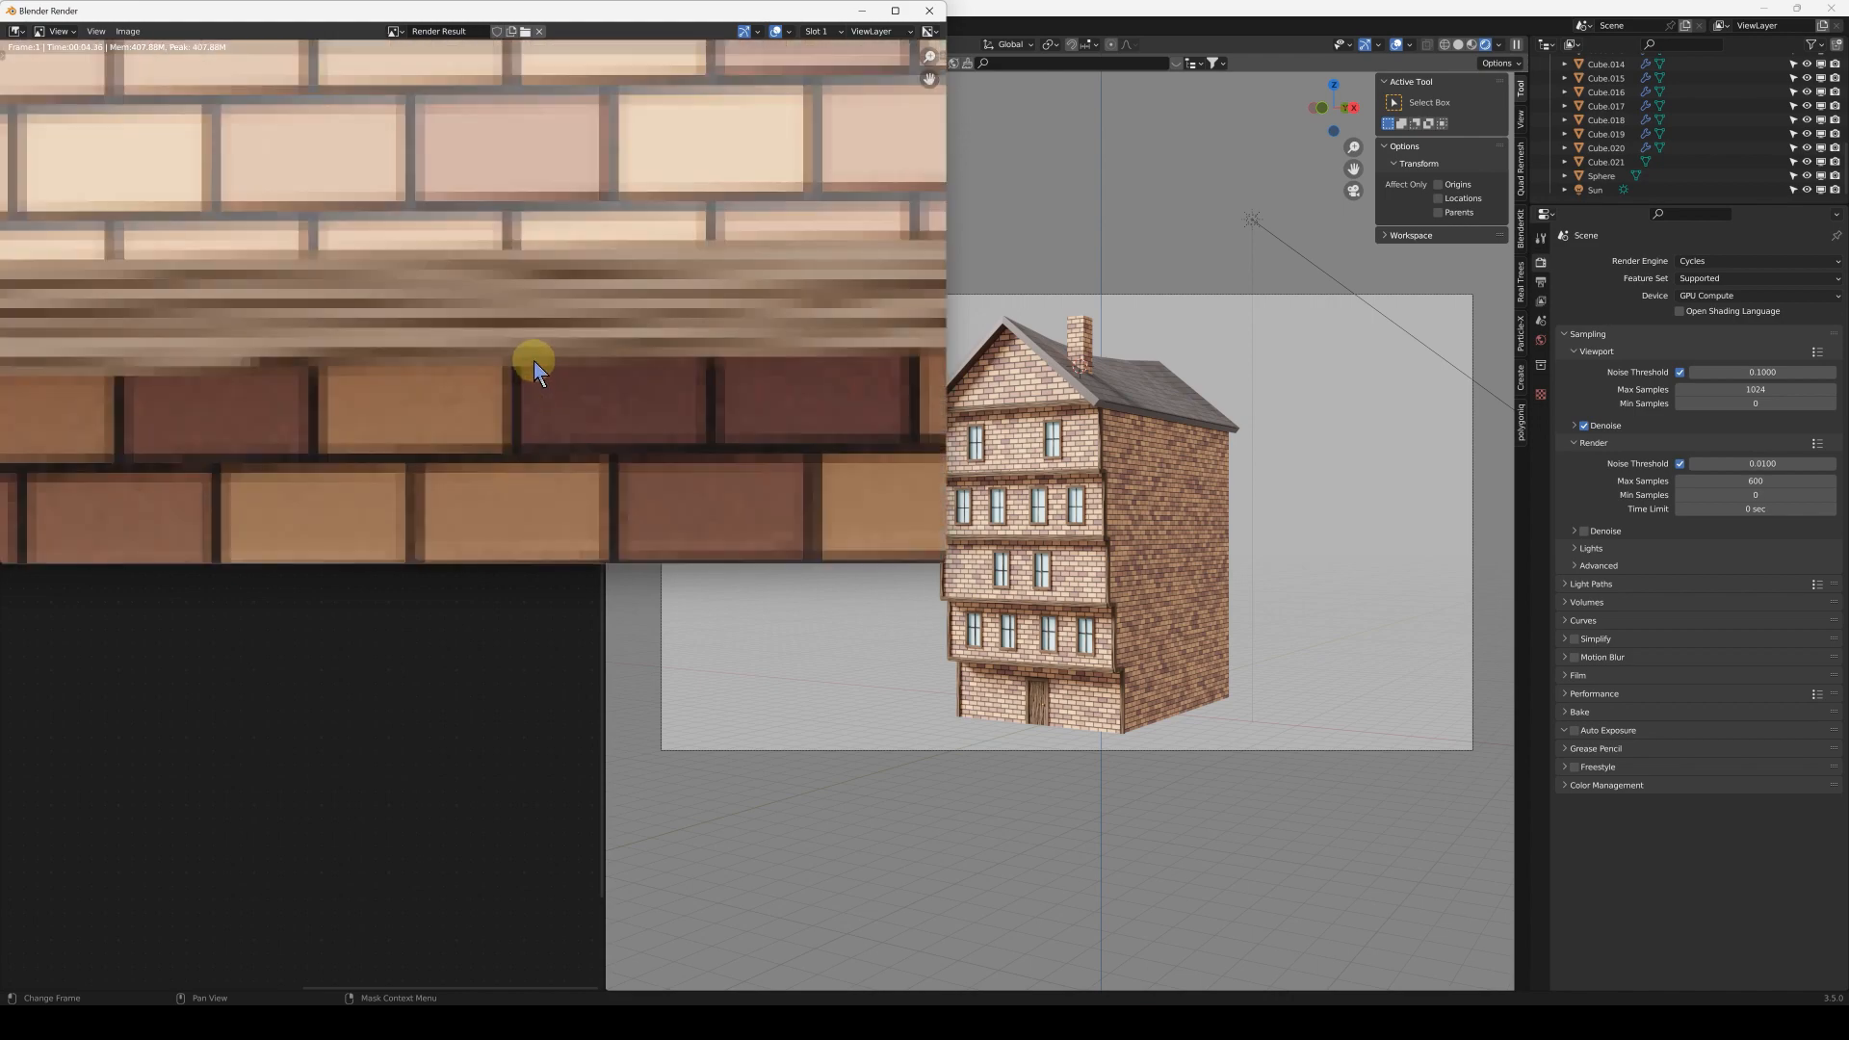
scroll(433, 400, up, 2)
scroll(598, 442, up, 2)
middle_drag(598, 442, 401, 74)
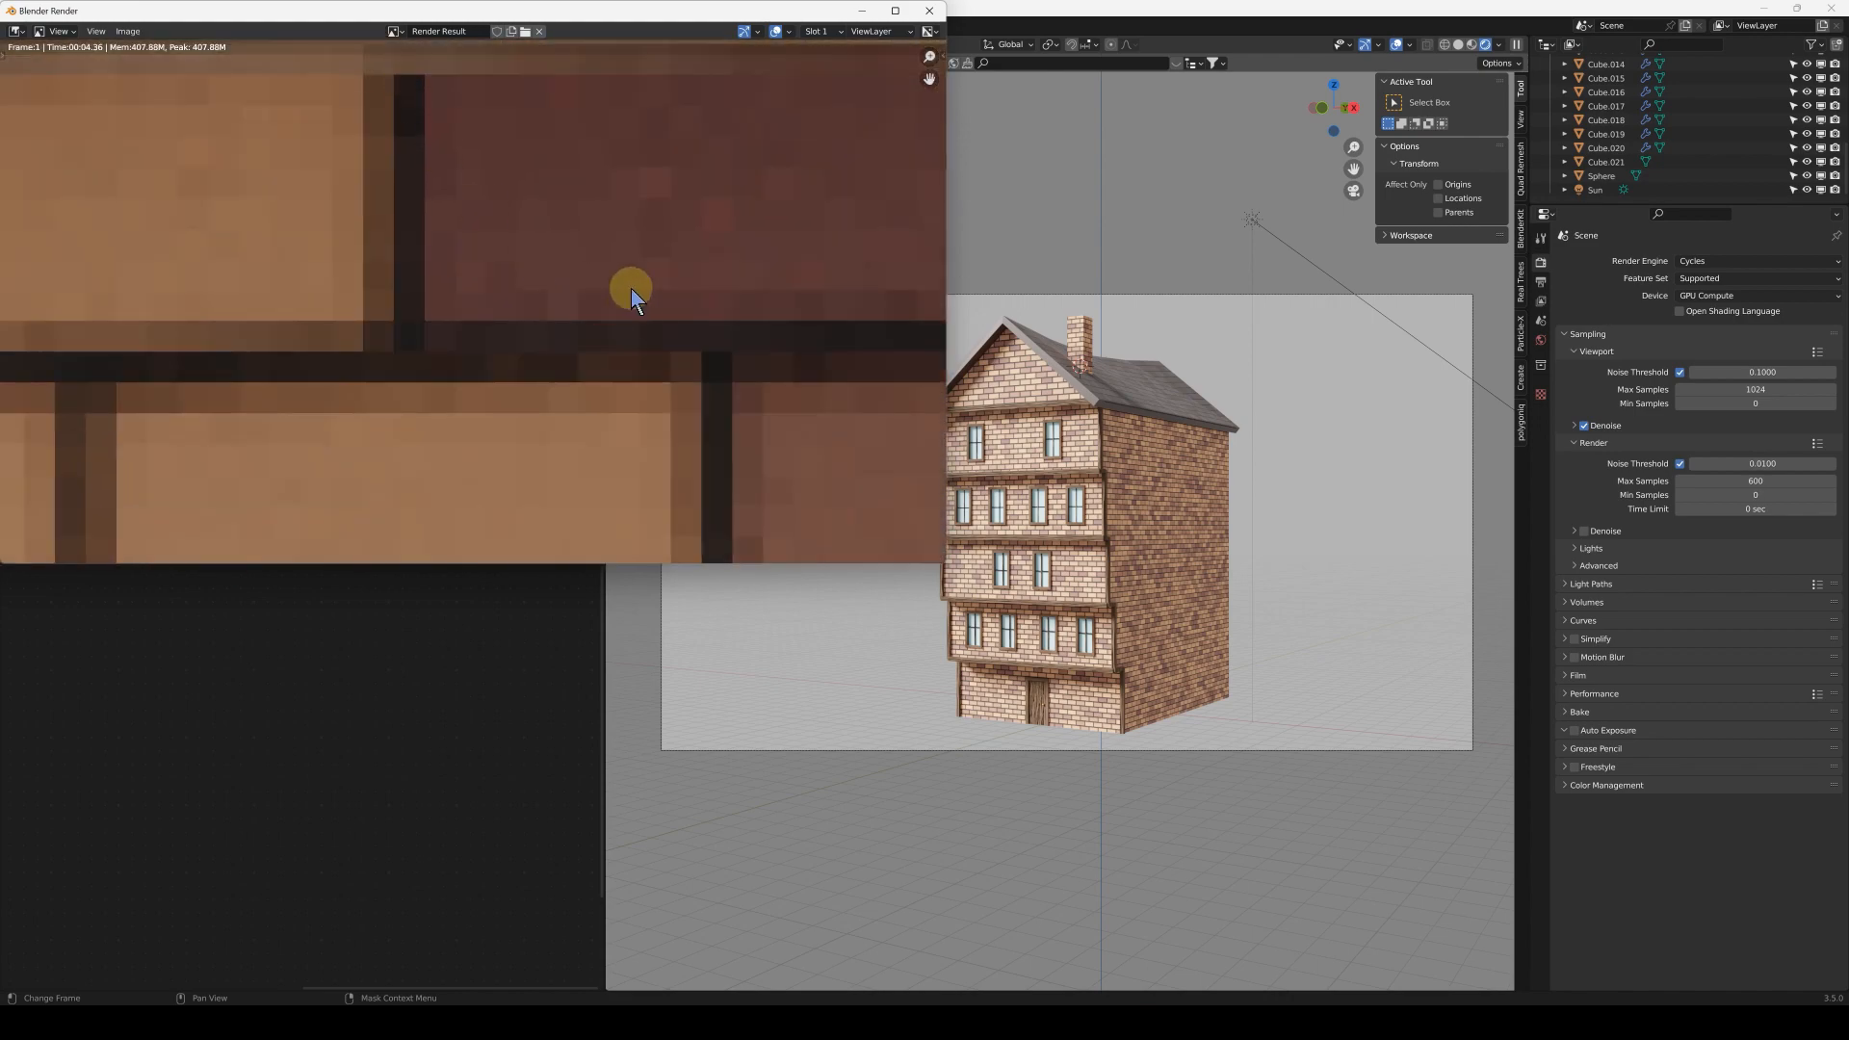
scroll(693, 221, up, 2)
middle_drag(754, 182, 661, 182)
scroll(724, 306, up, 1)
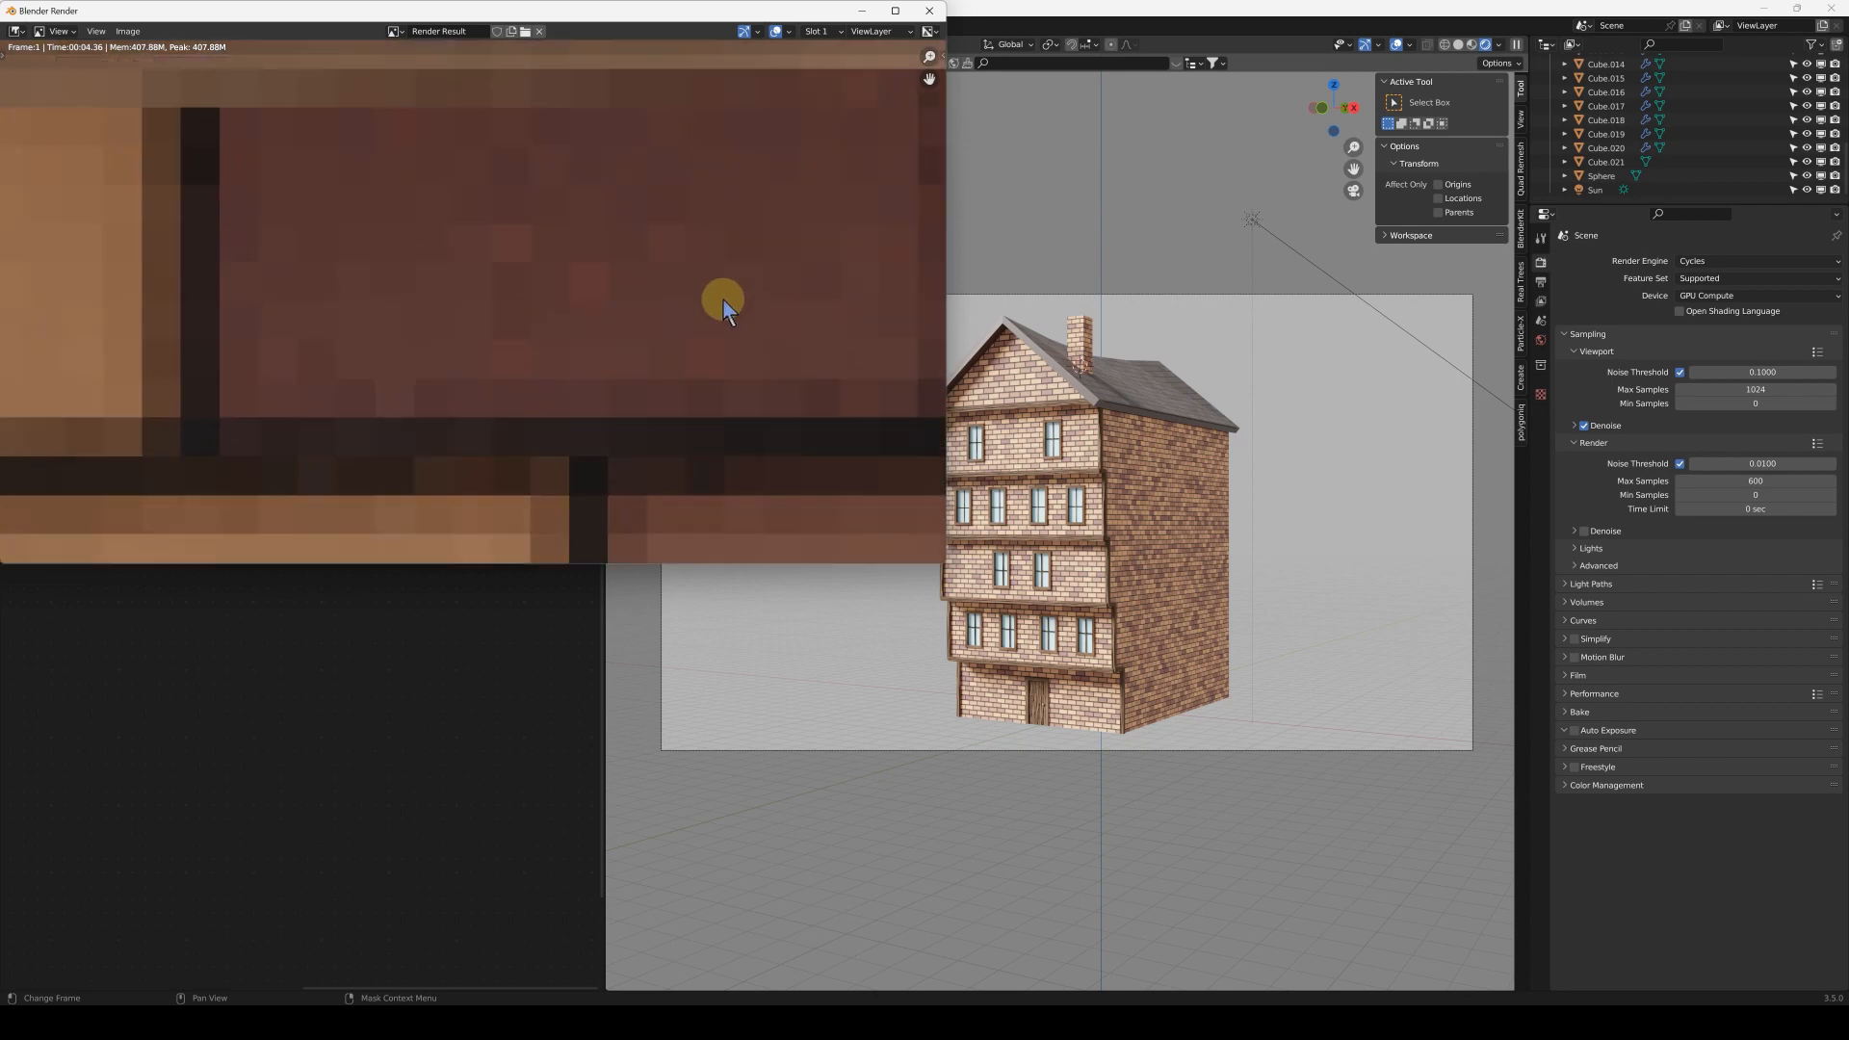
Inspect a single dark brick and its mortar lines in the render at pixel level, and close the render
scroll(712, 317, down, 6)
scroll(636, 341, up, 5)
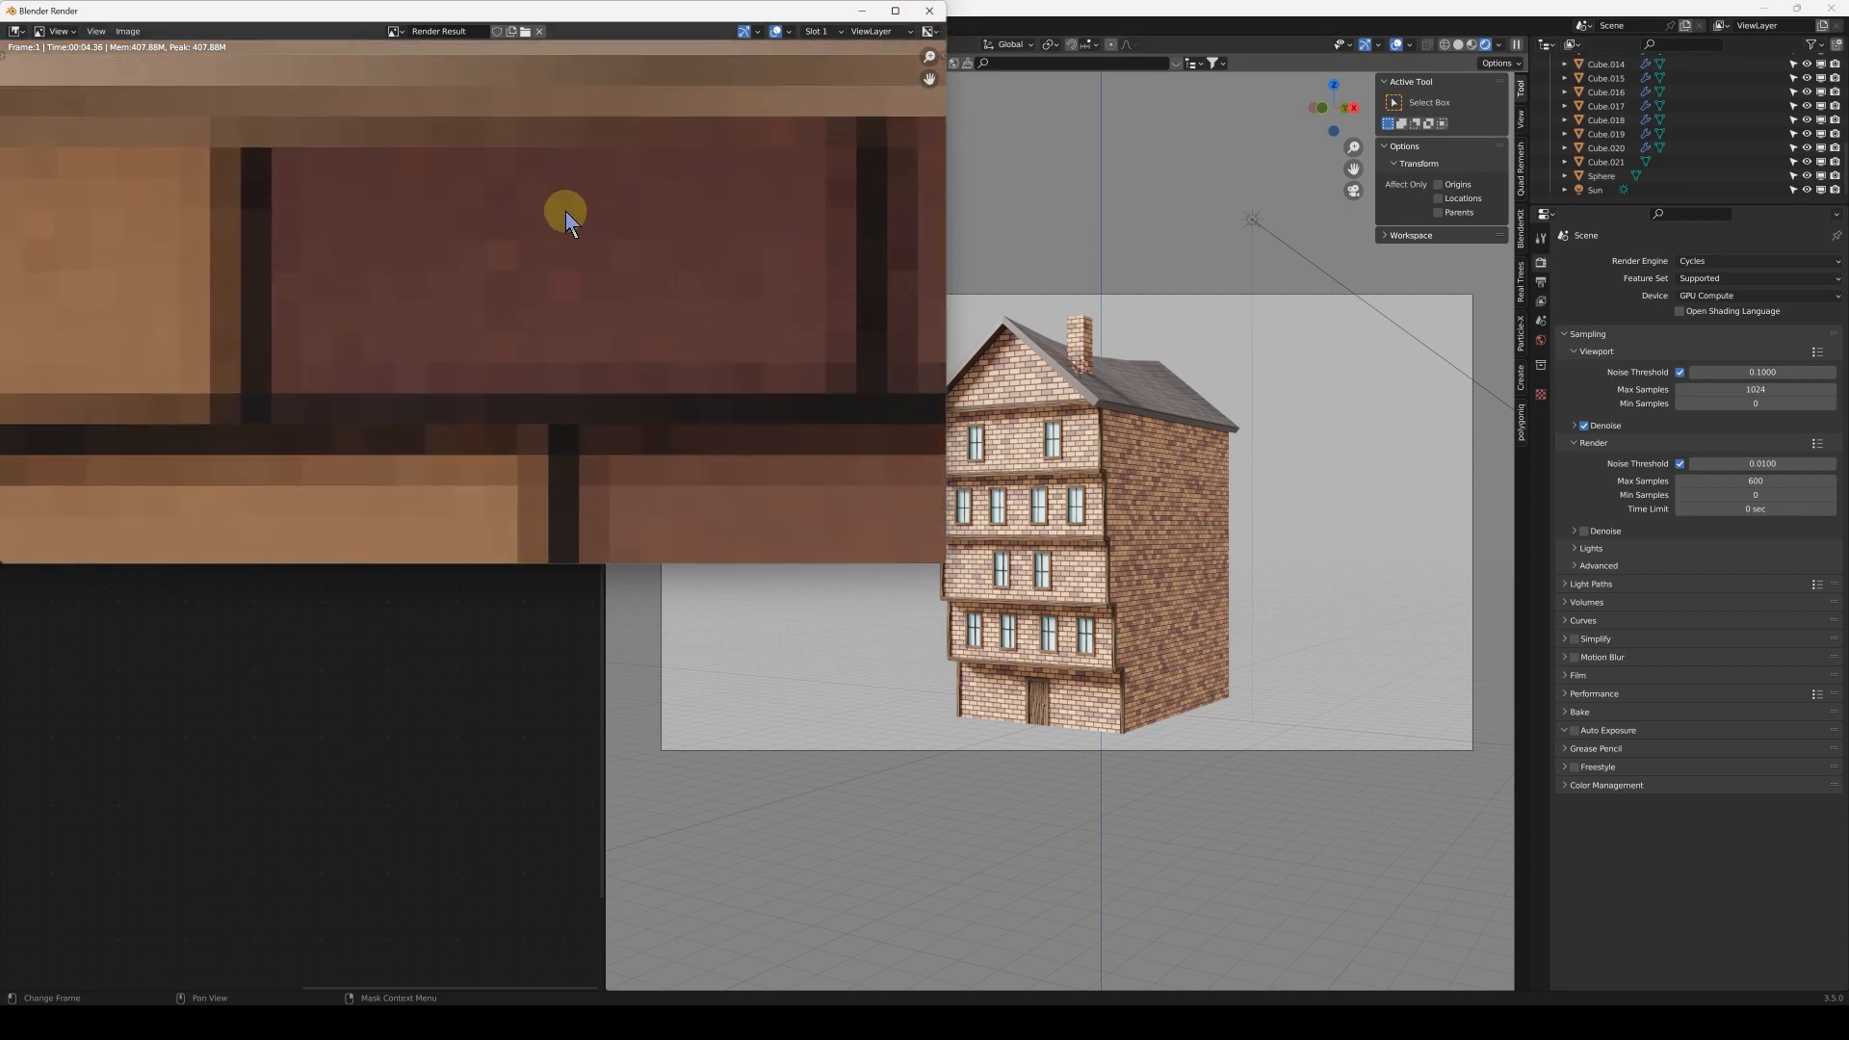
scroll(598, 326, down, 8)
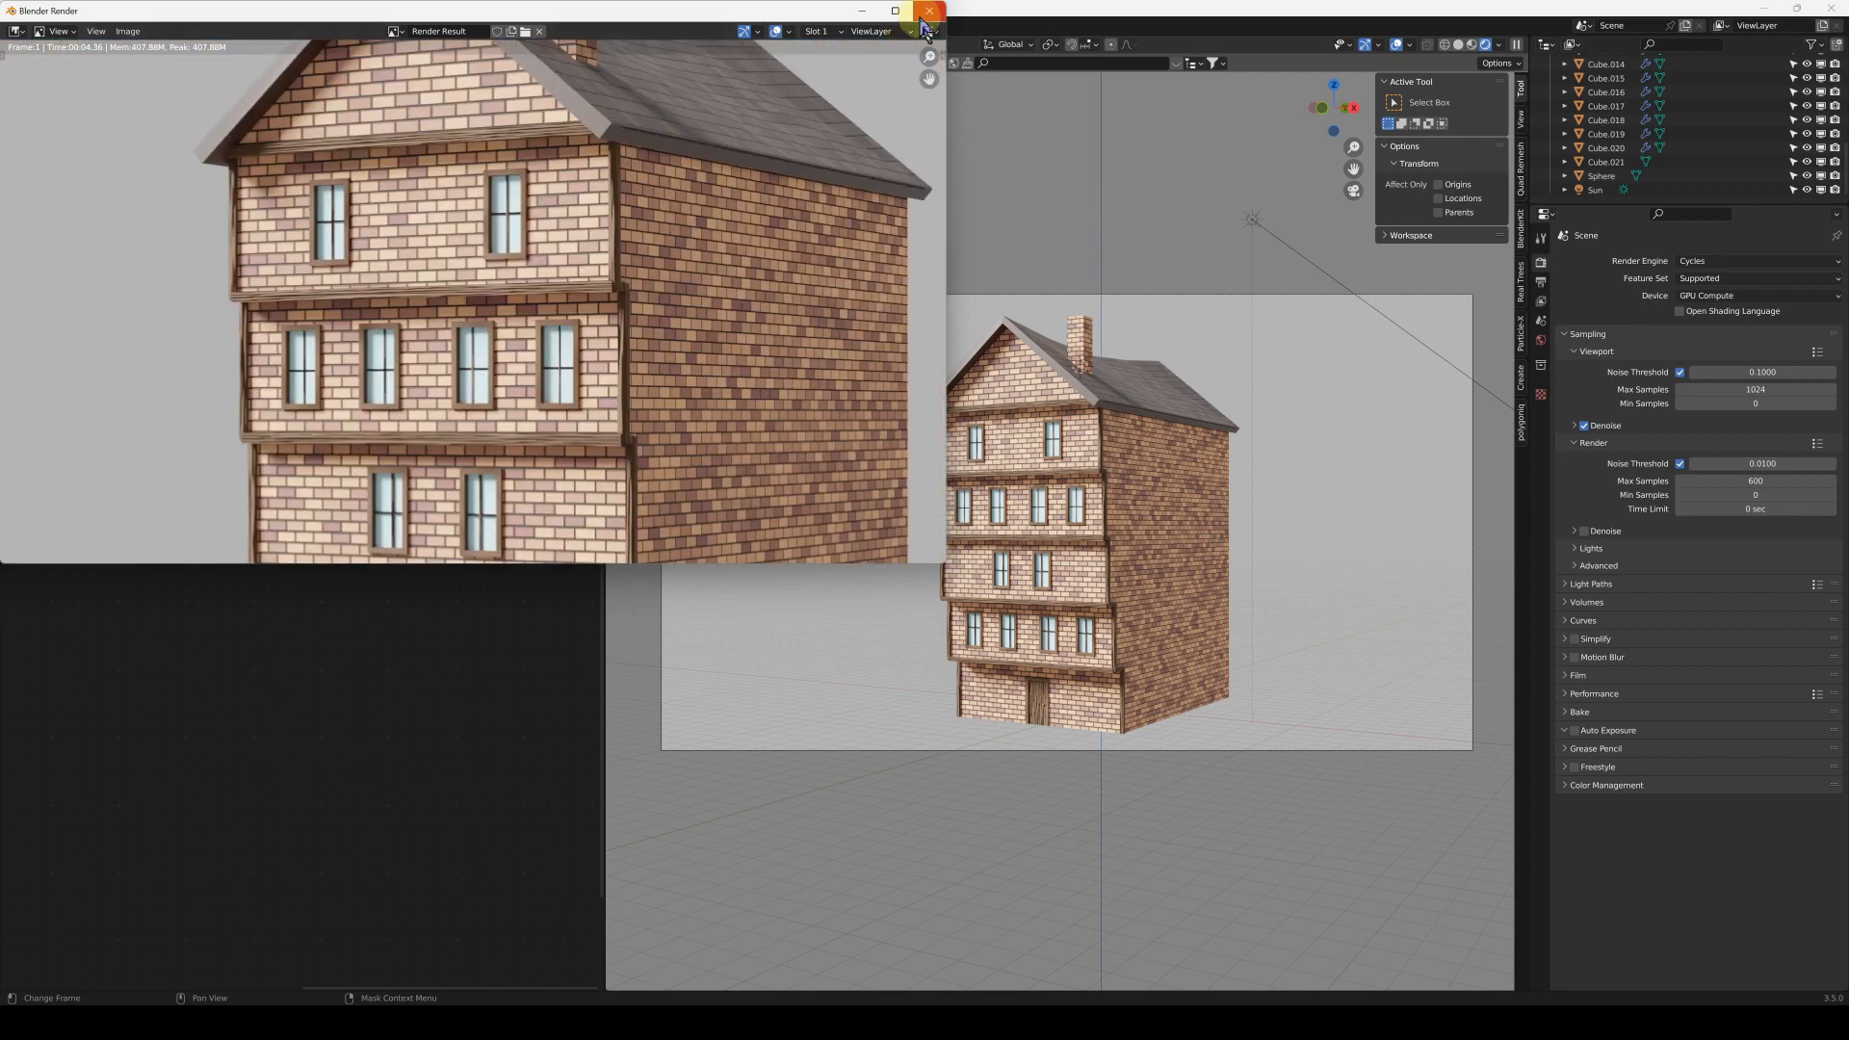
click(926, 12)
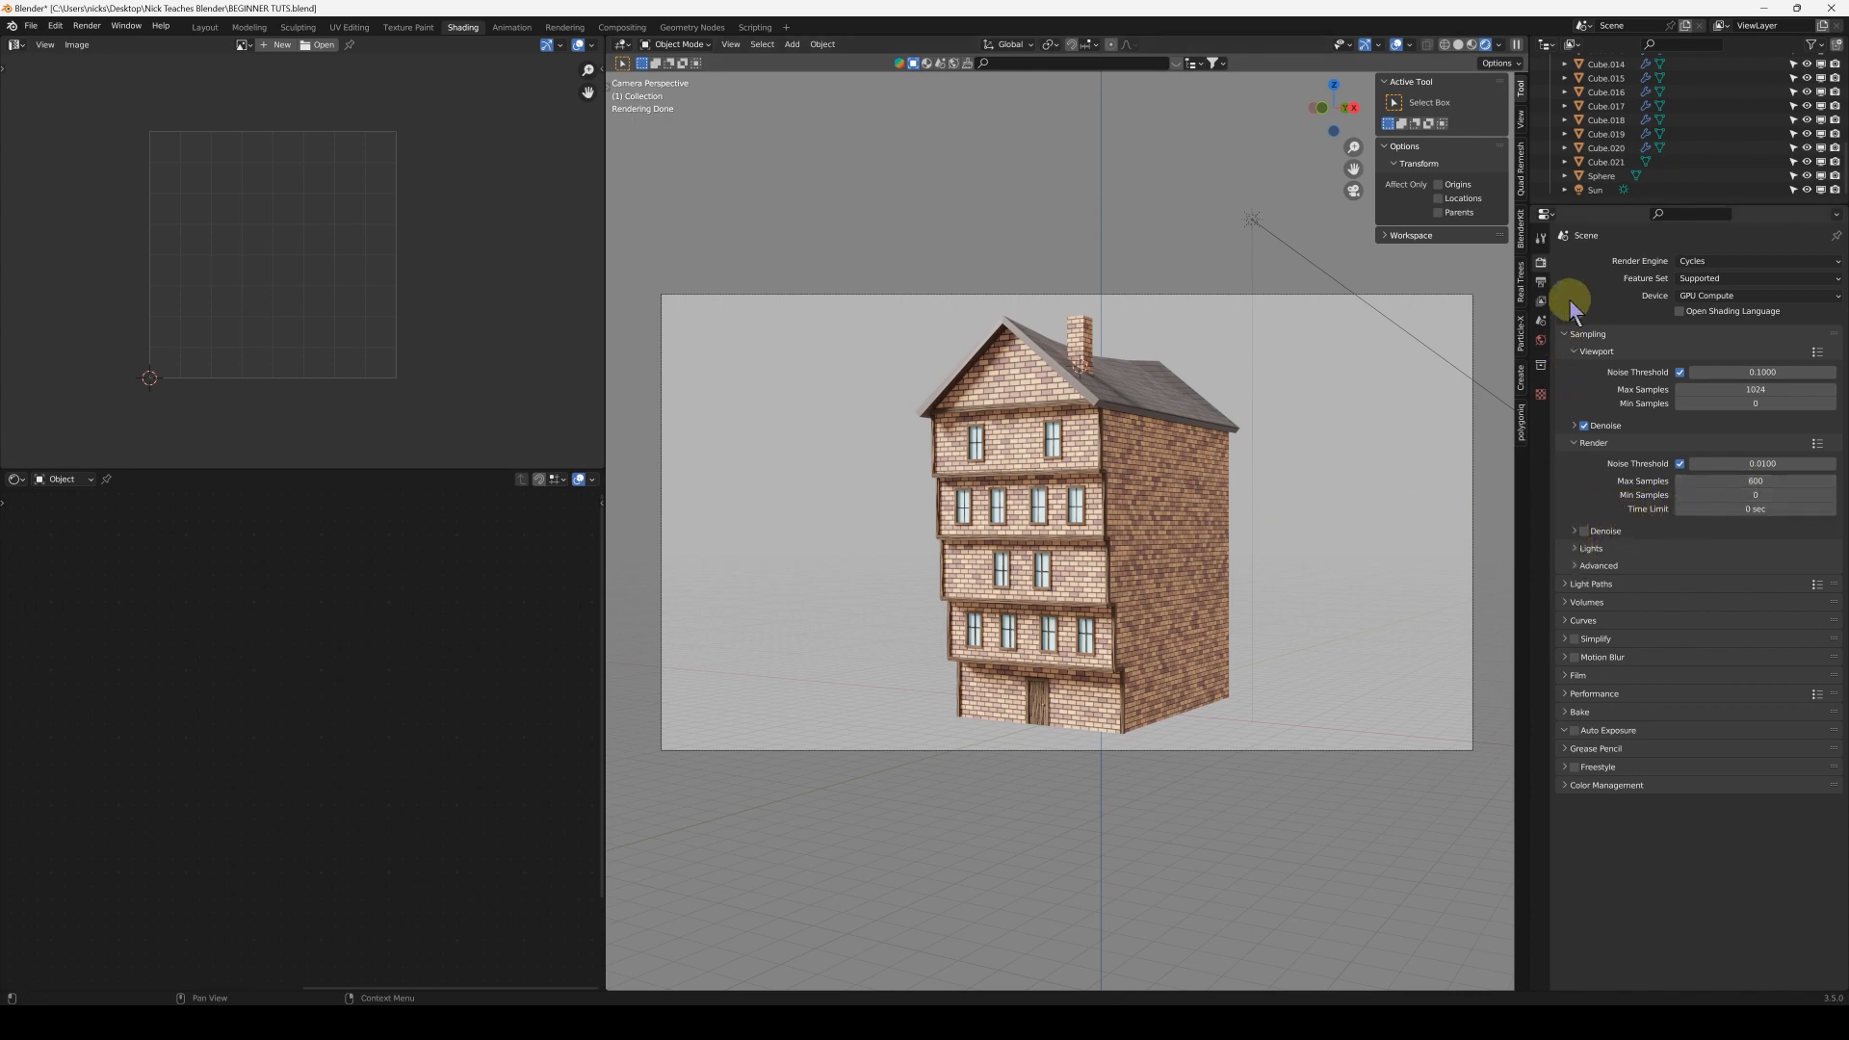
Set a render region around the whole camera frame, check the scene from outside the camera, and return to camera view
scroll(1184, 558, down, 1)
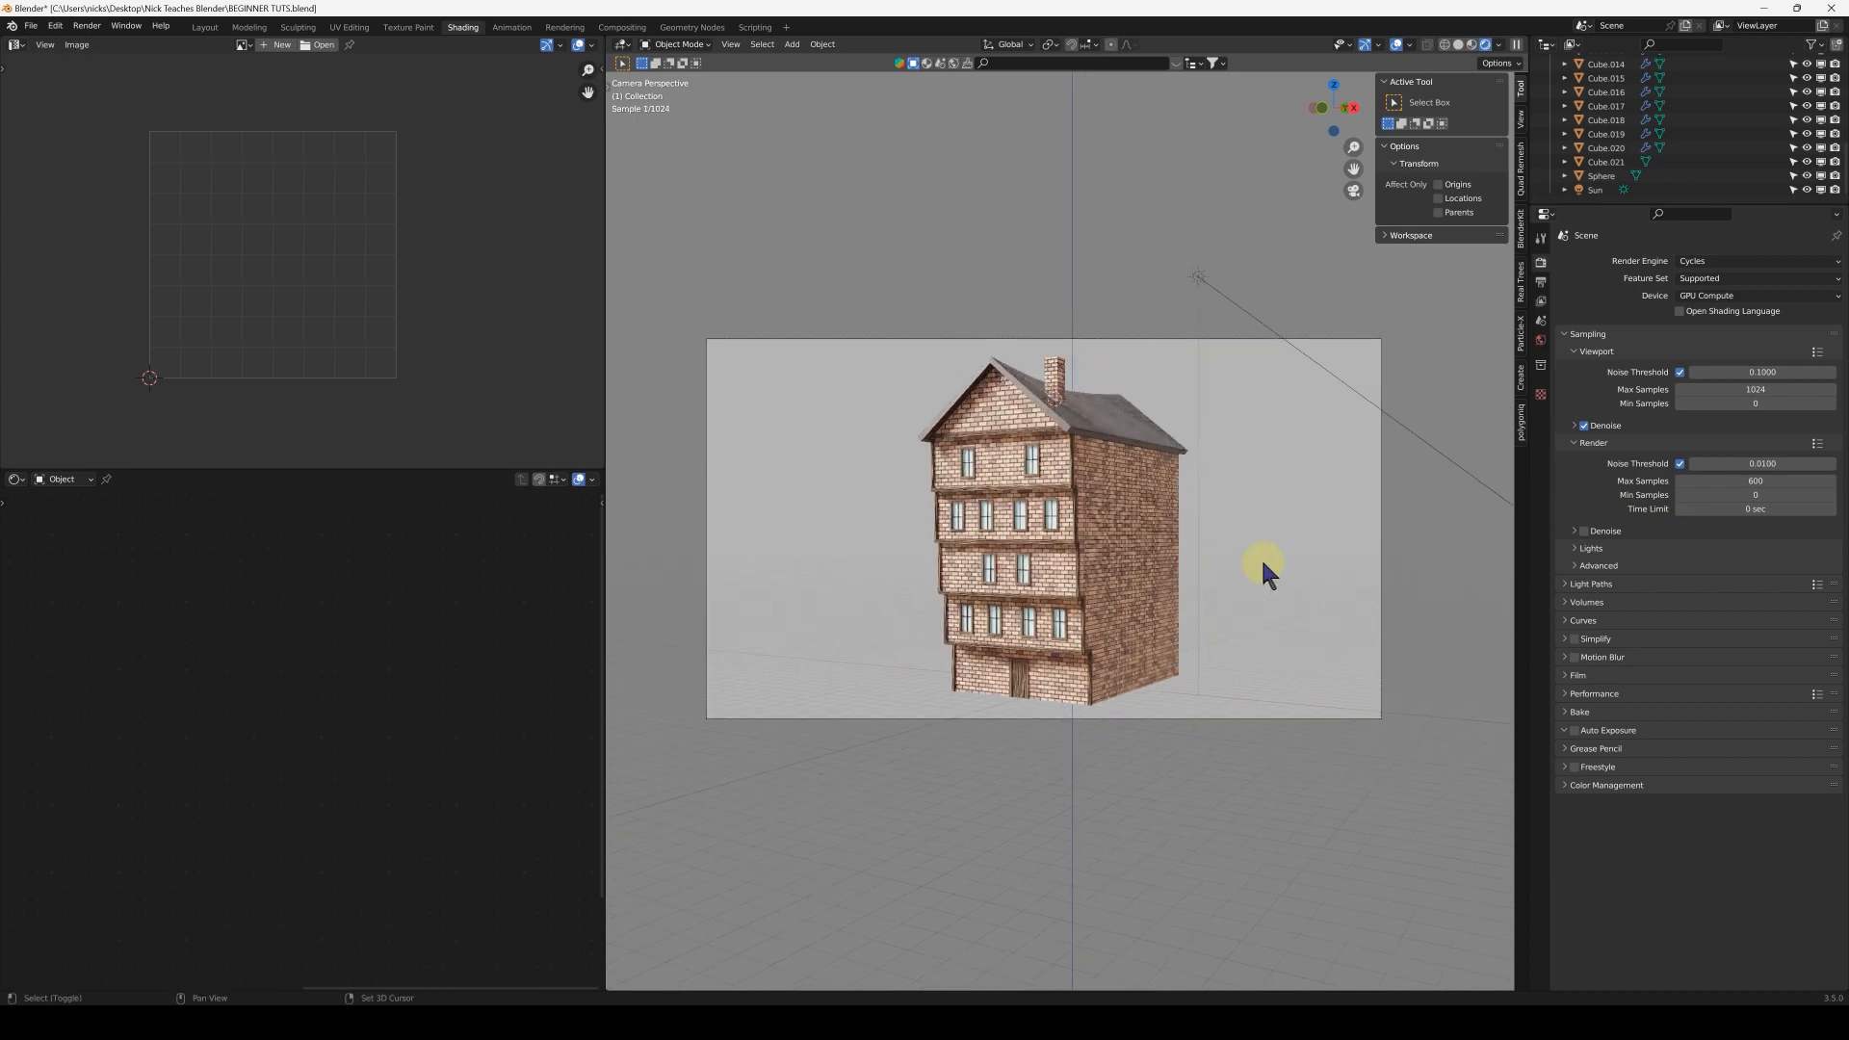
scroll(1262, 564, down, 1)
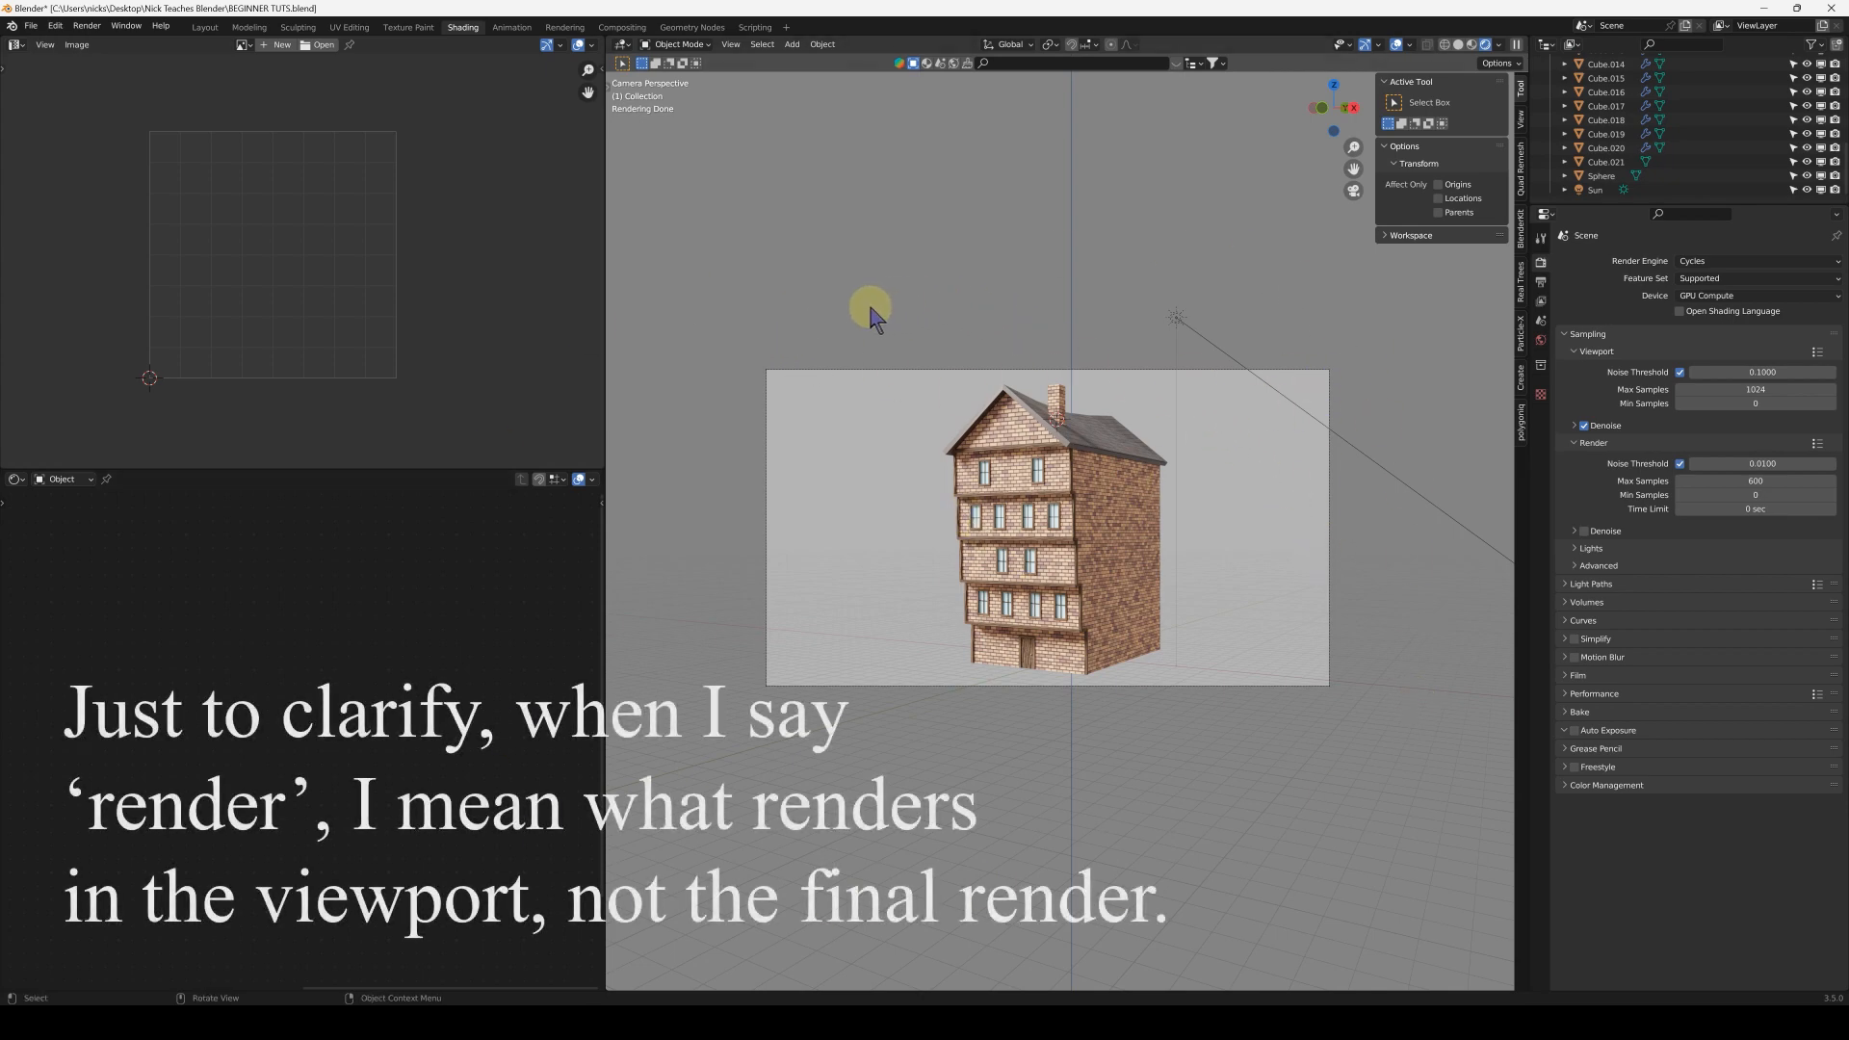
key(ctrl+b)
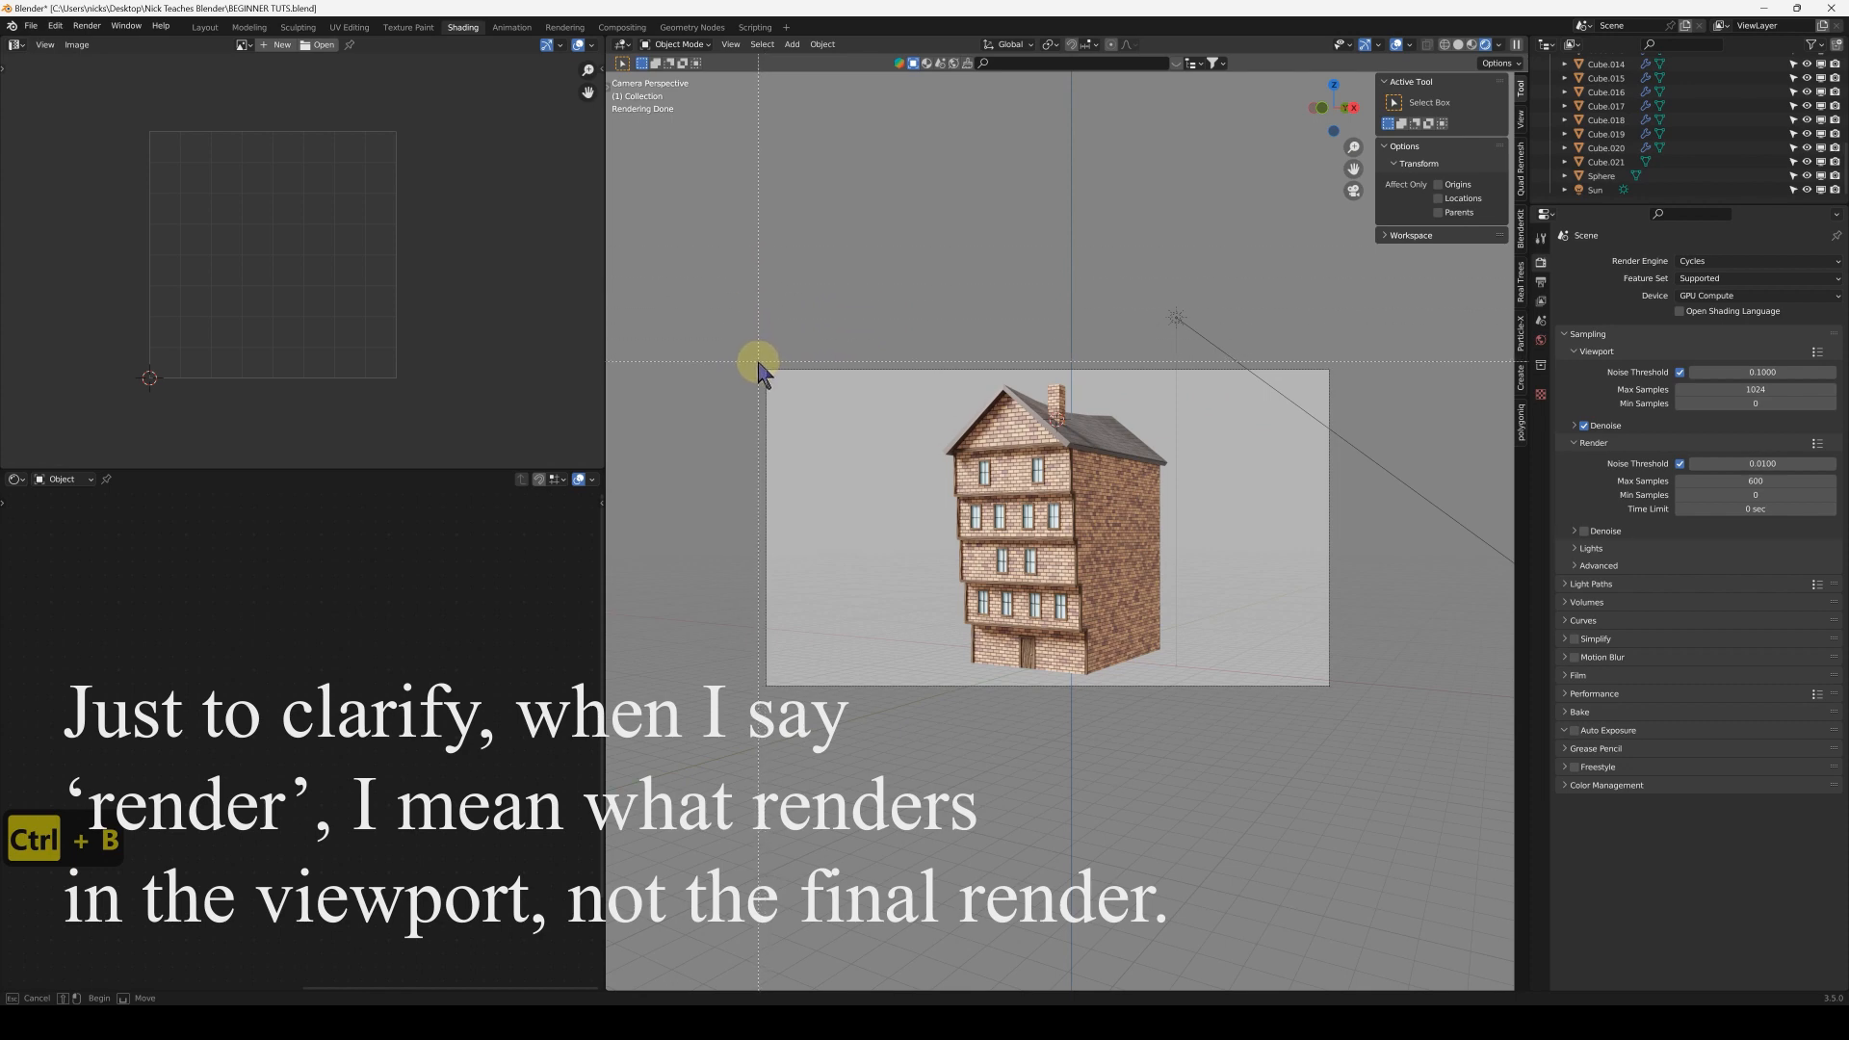
drag(1215, 553, 1342, 694)
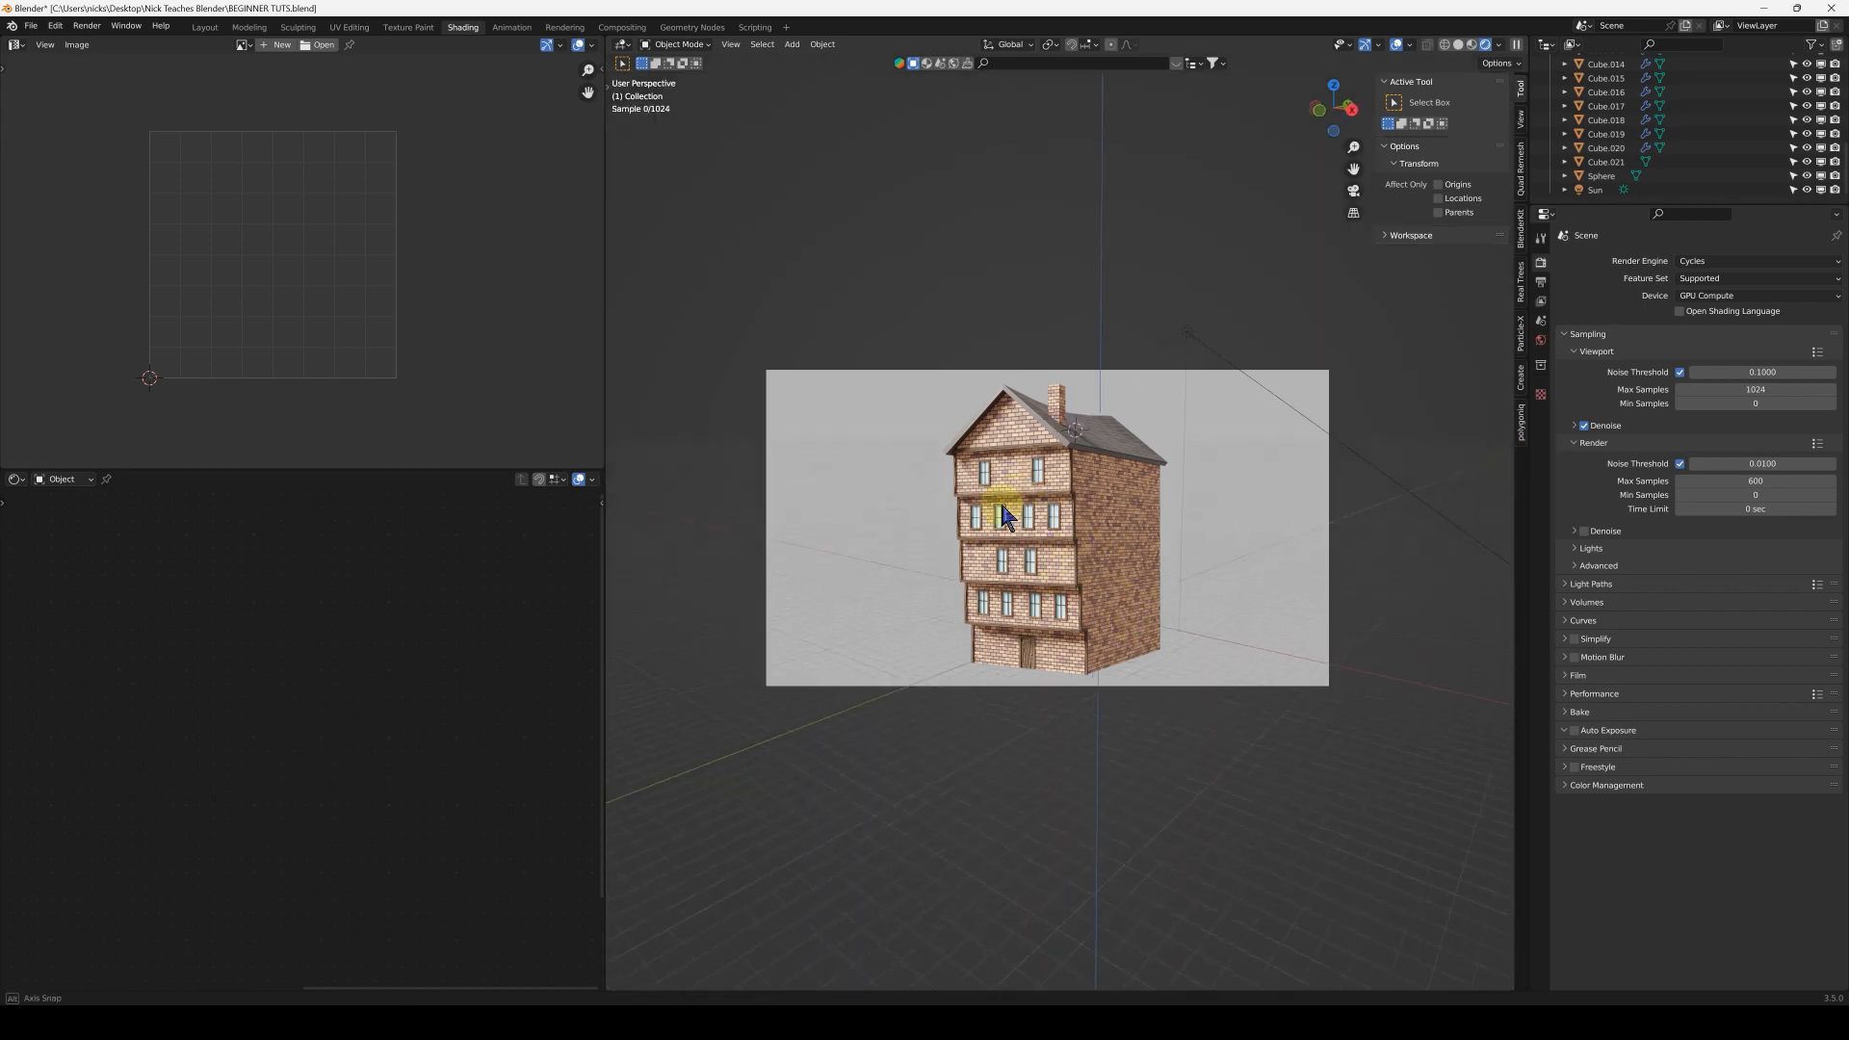
middle_drag(999, 499, 1361, 301)
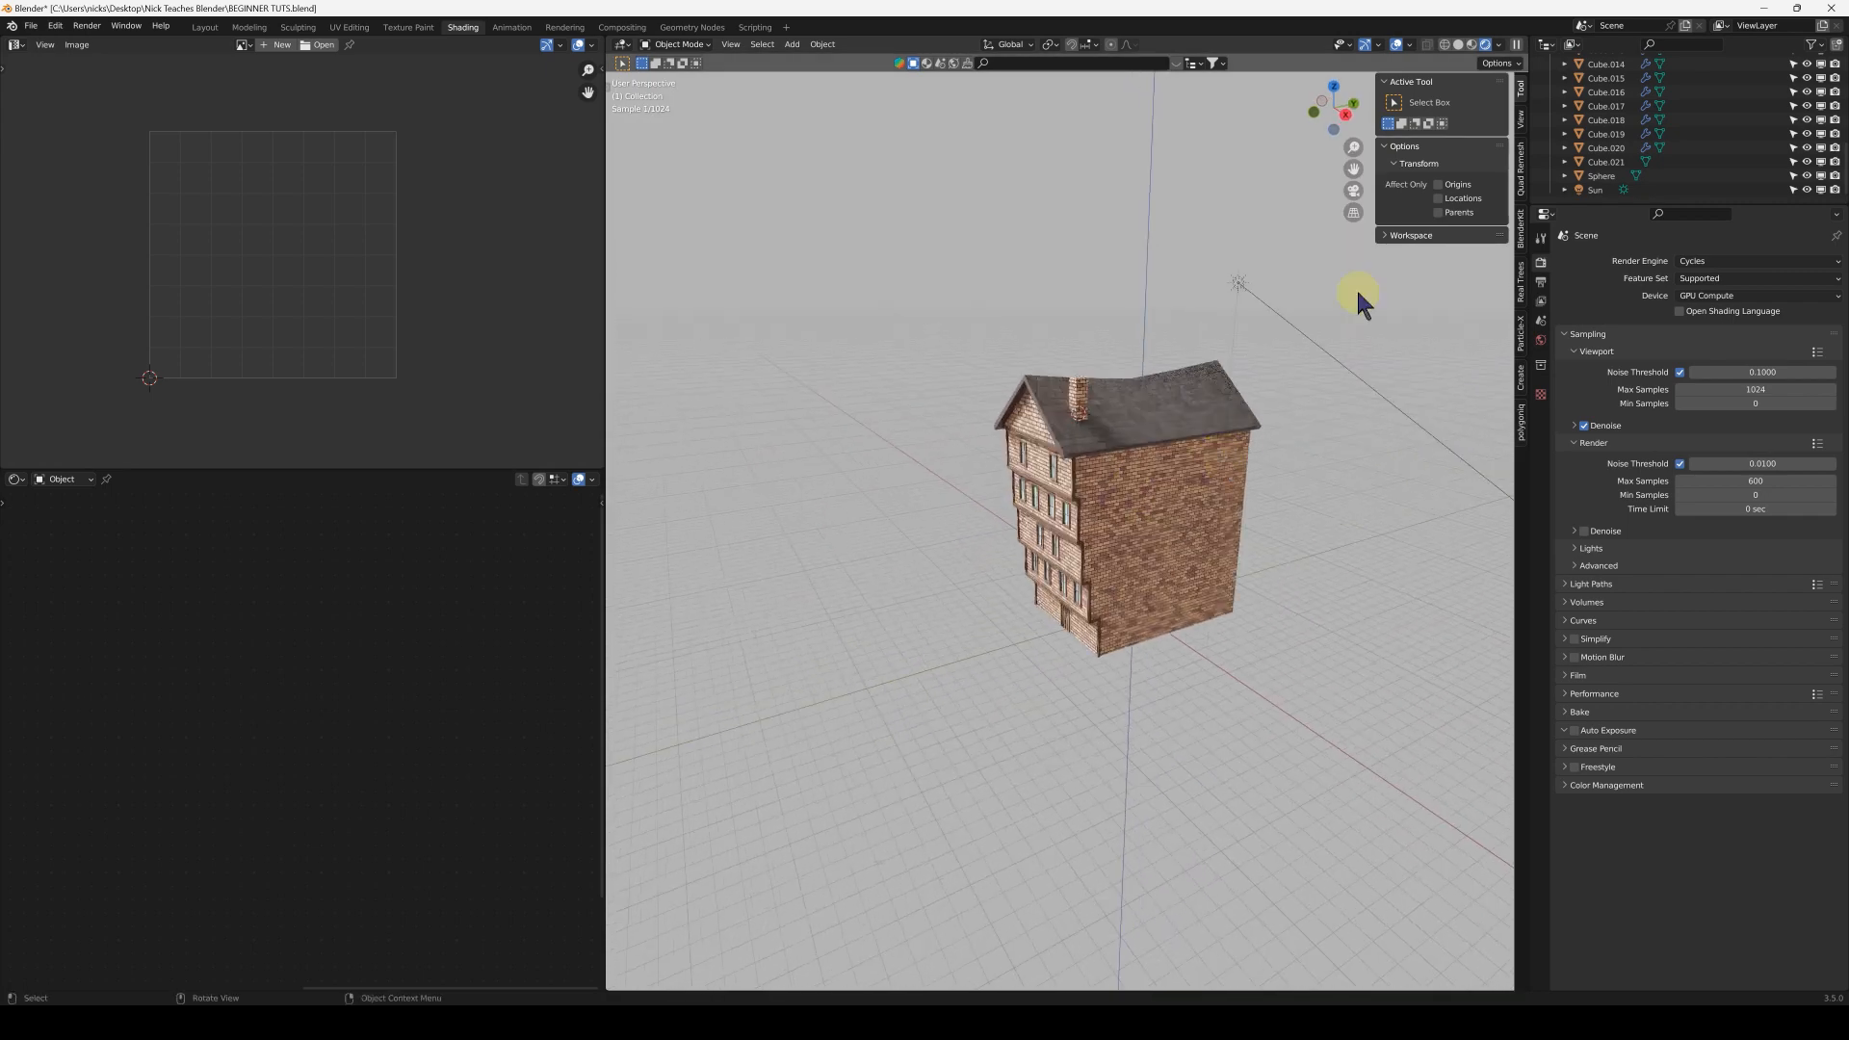
click(1353, 190)
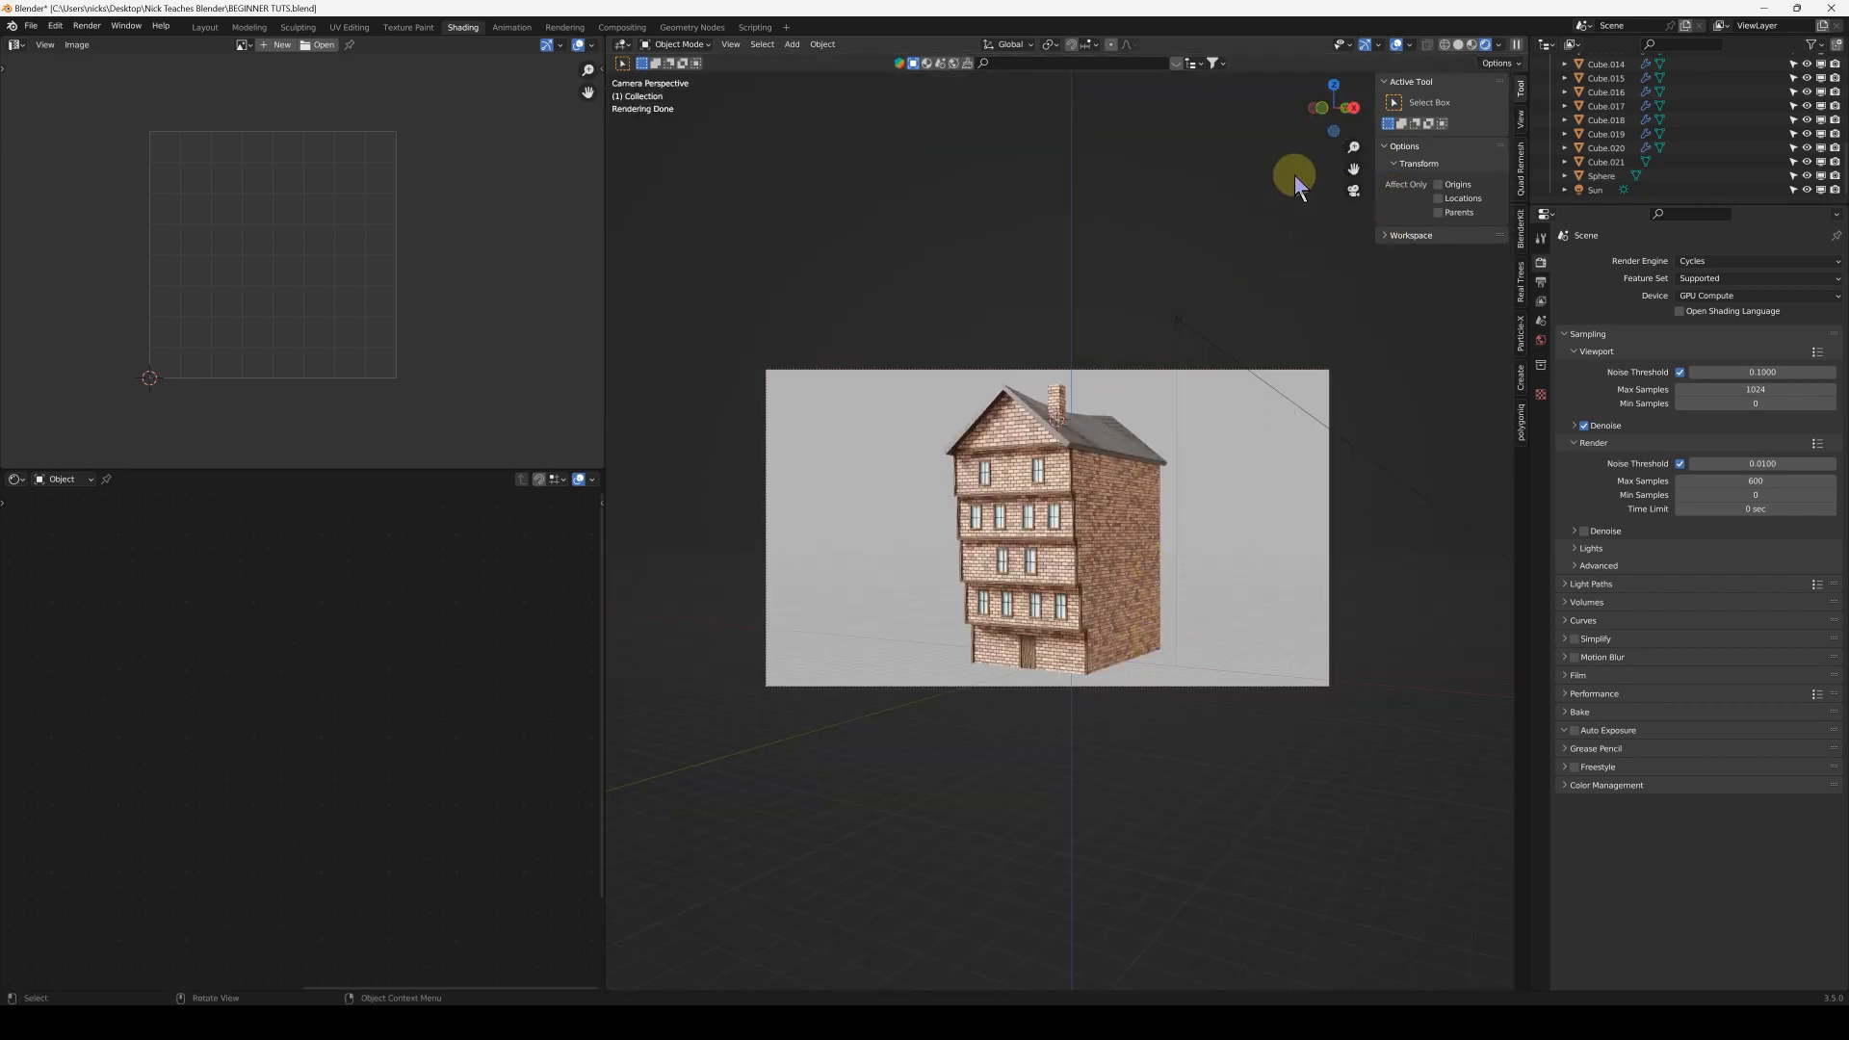
Outside the camera view, limit viewport rendering to a region over part of the building, clear that region, and return to the camera
click(1353, 190)
key(ctrl+b)
drag(884, 337, 1097, 605)
middle_drag(978, 545, 1031, 556)
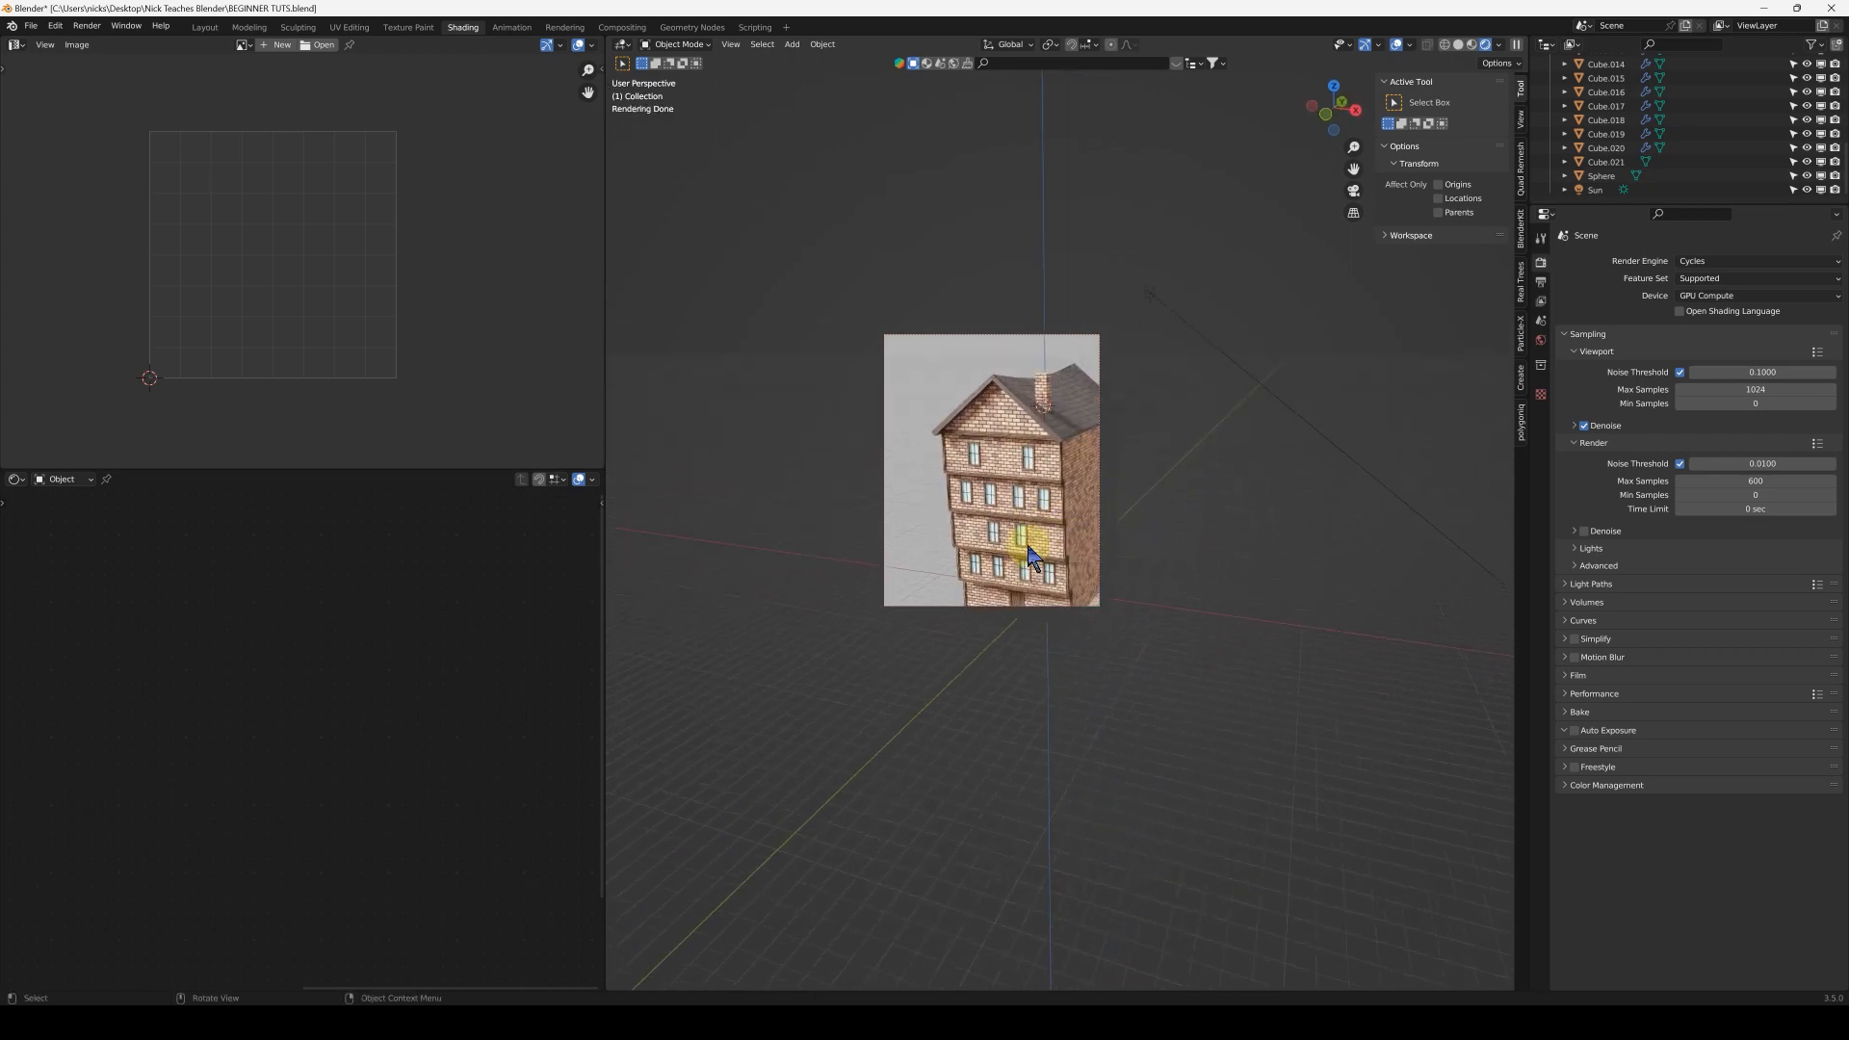
key(ctrl+alt+b)
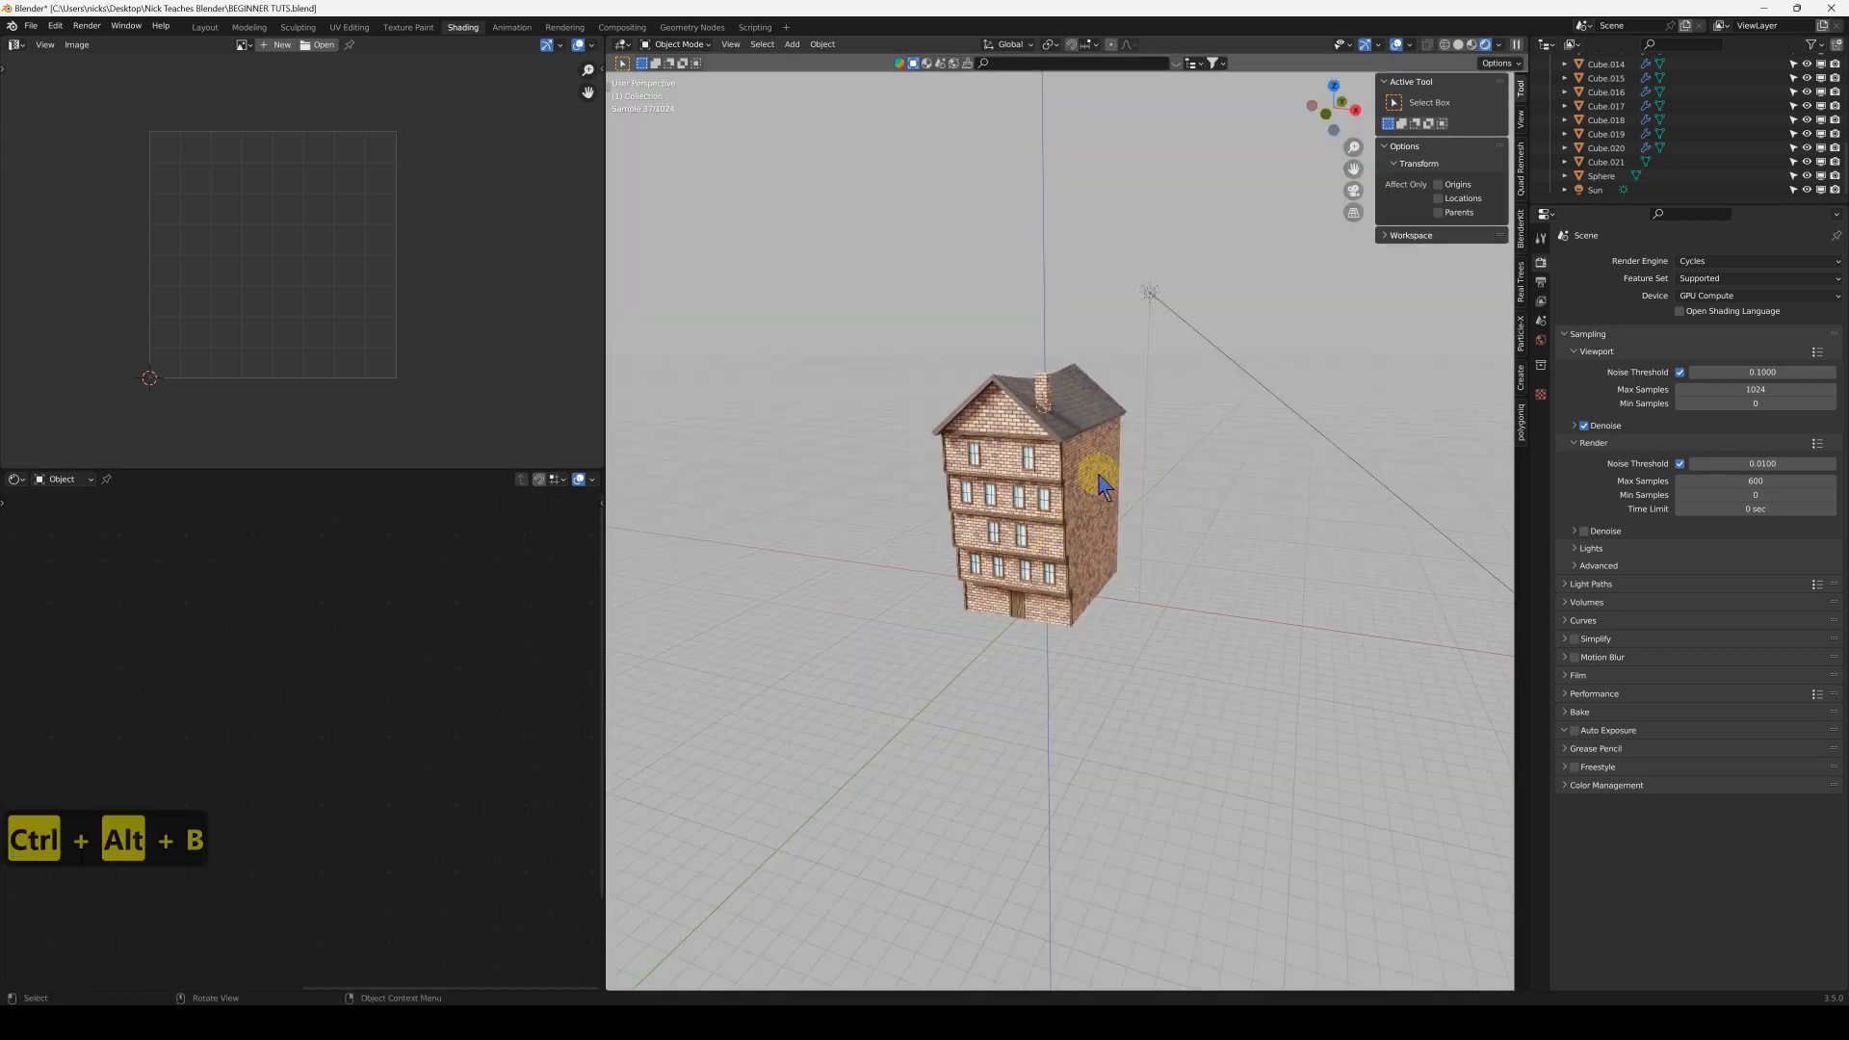
click(1353, 190)
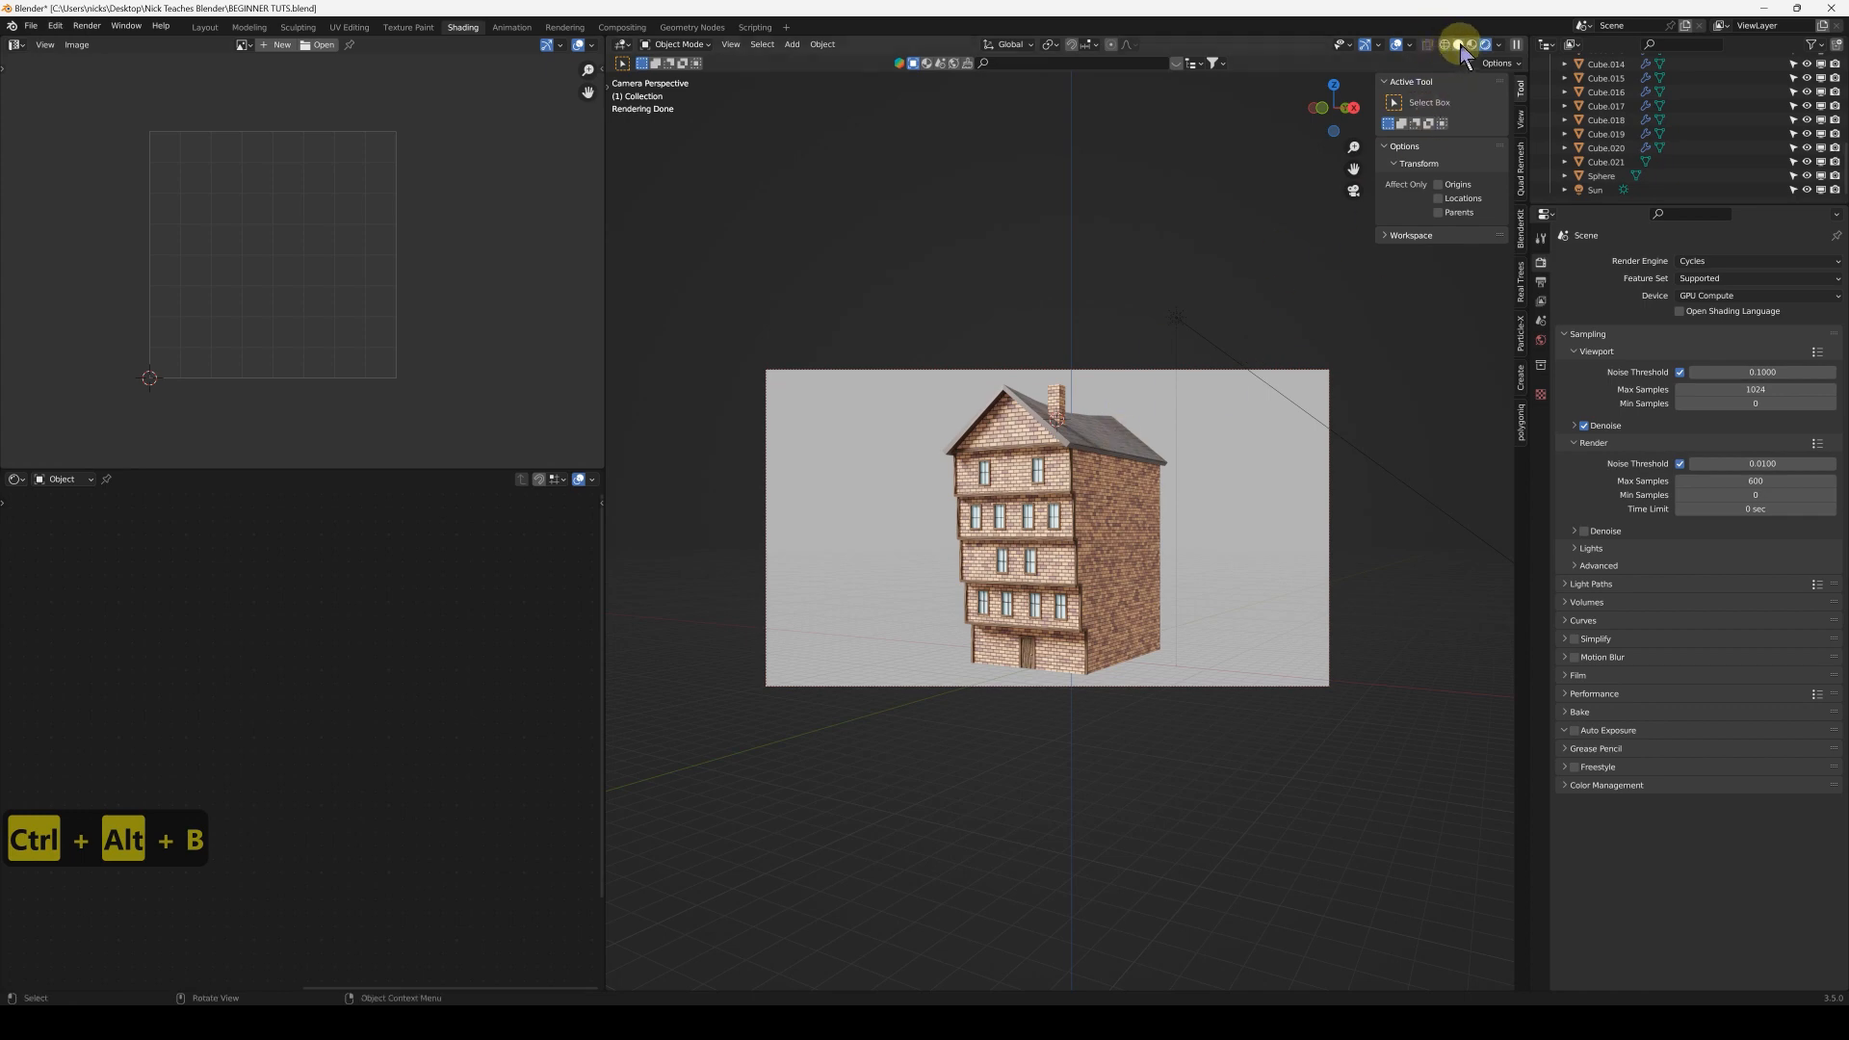
Switch the render engine to Eevee and try a render region around the camera frame
click(1696, 261)
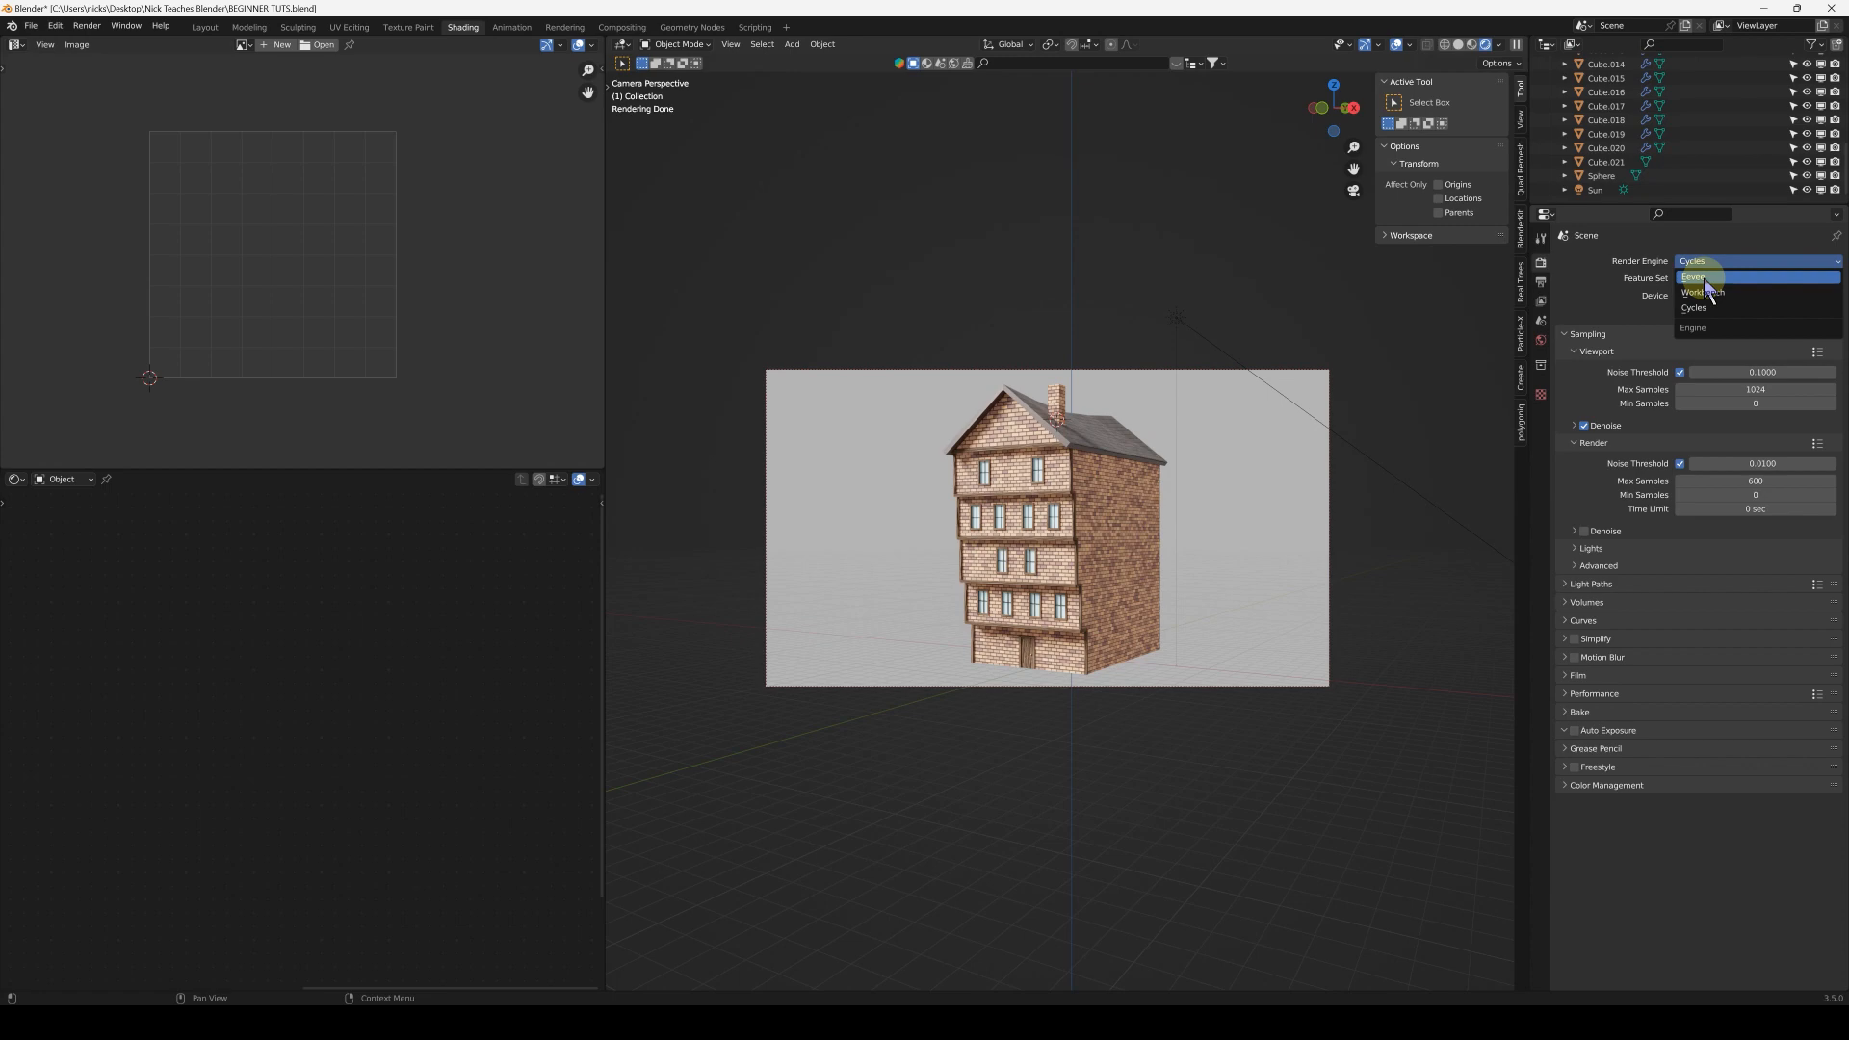
click(1704, 280)
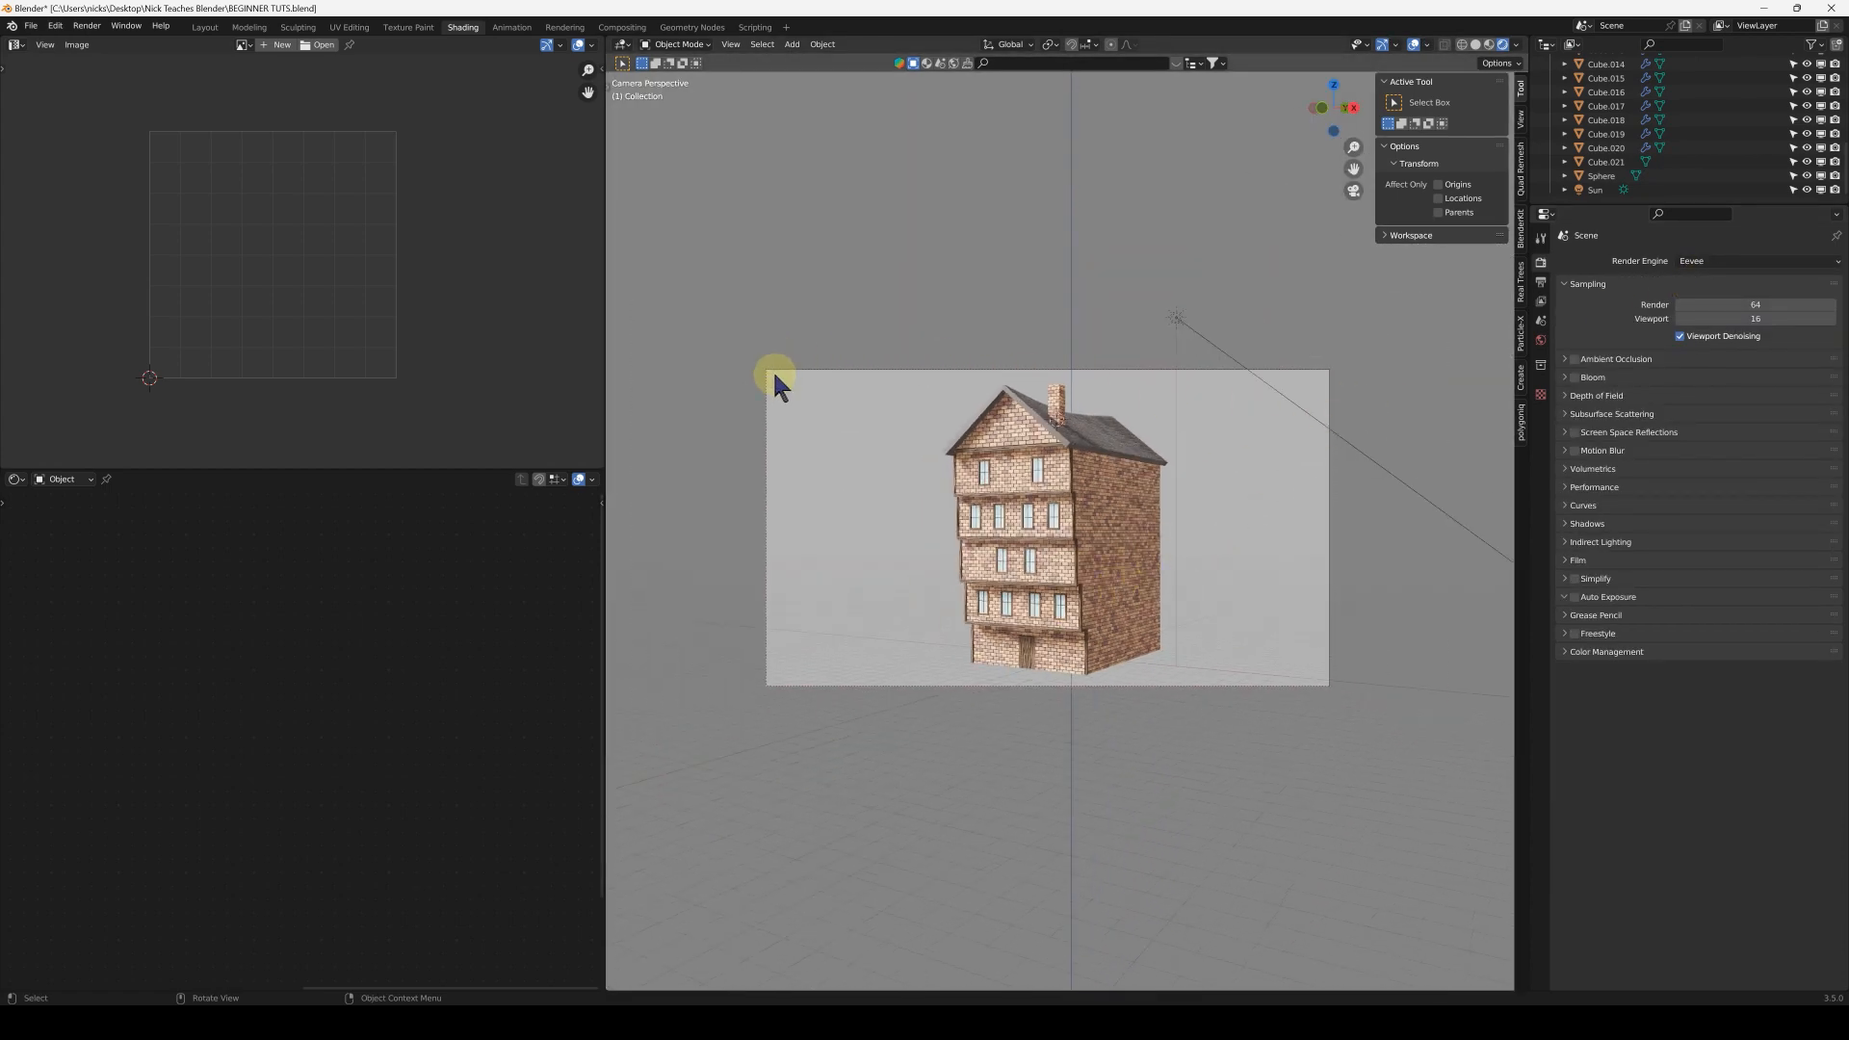
key(ctrl+b)
drag(1079, 510, 1367, 700)
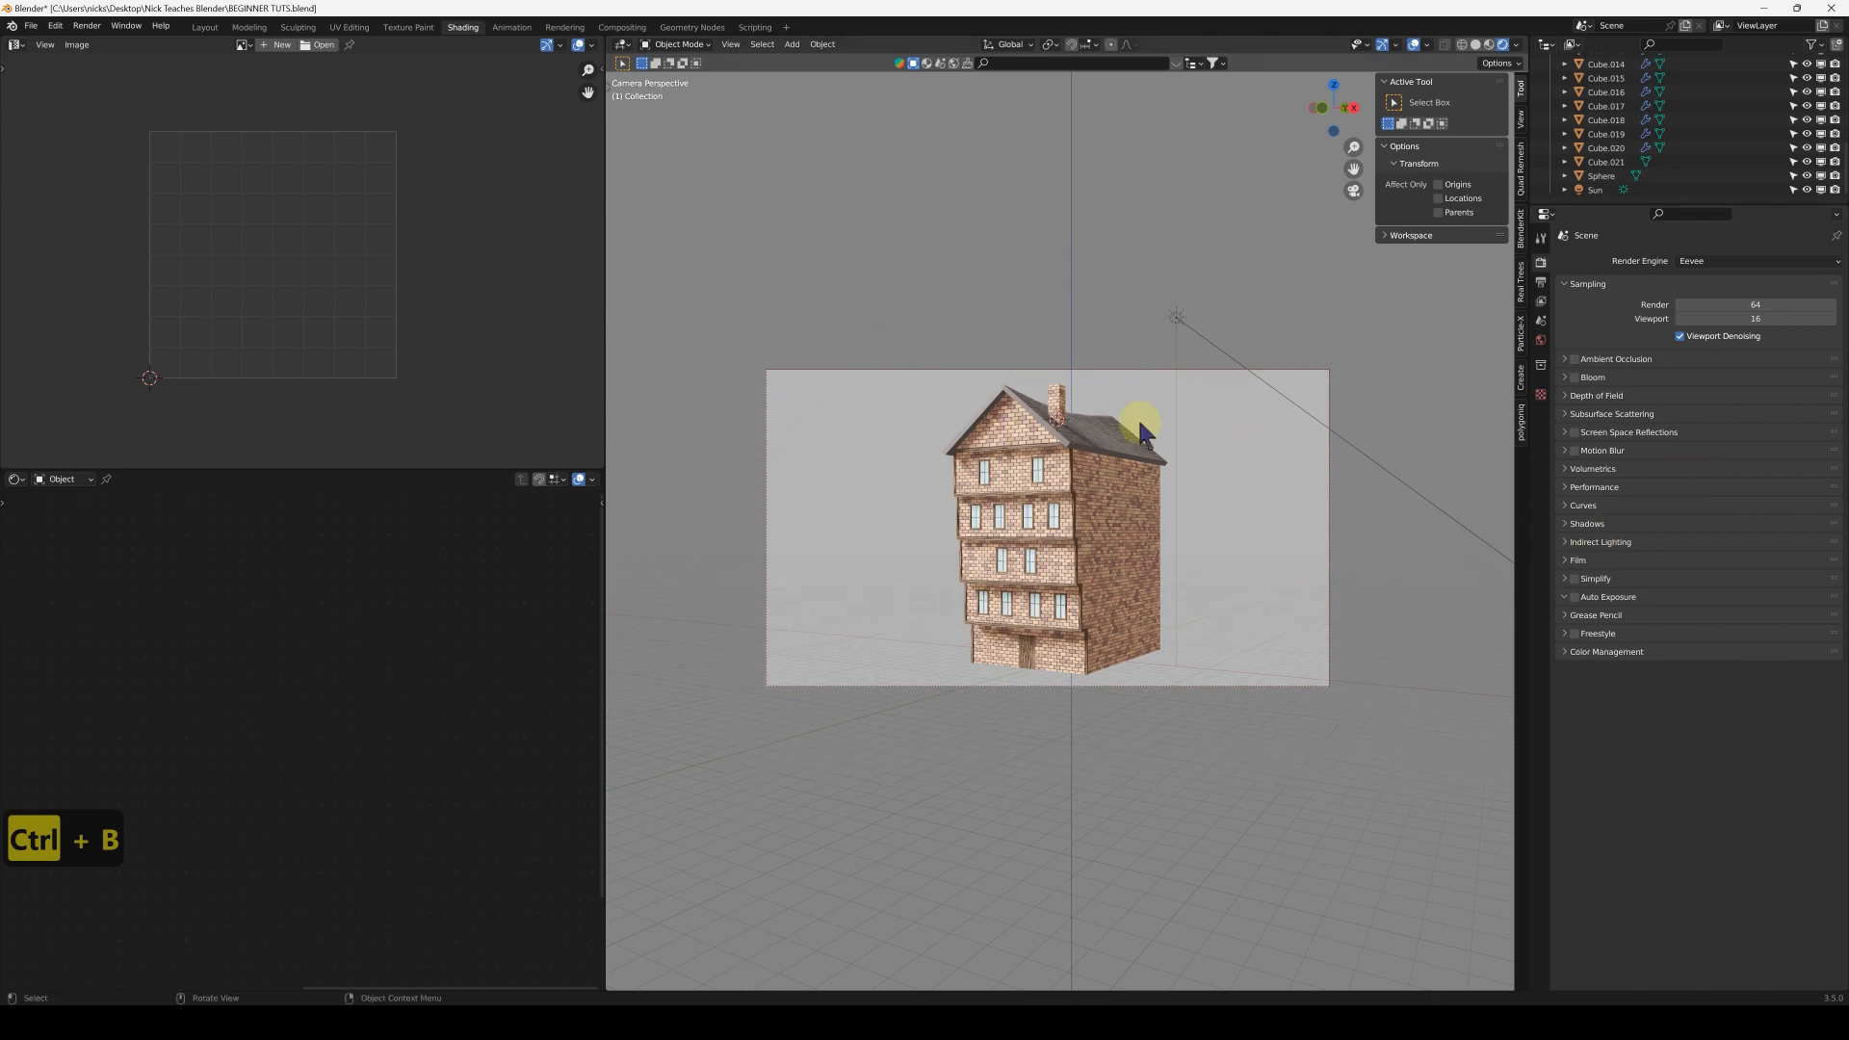
Select the camera and set its viewport display Passepartout to 1.000
scroll(1658, 144, up, 8)
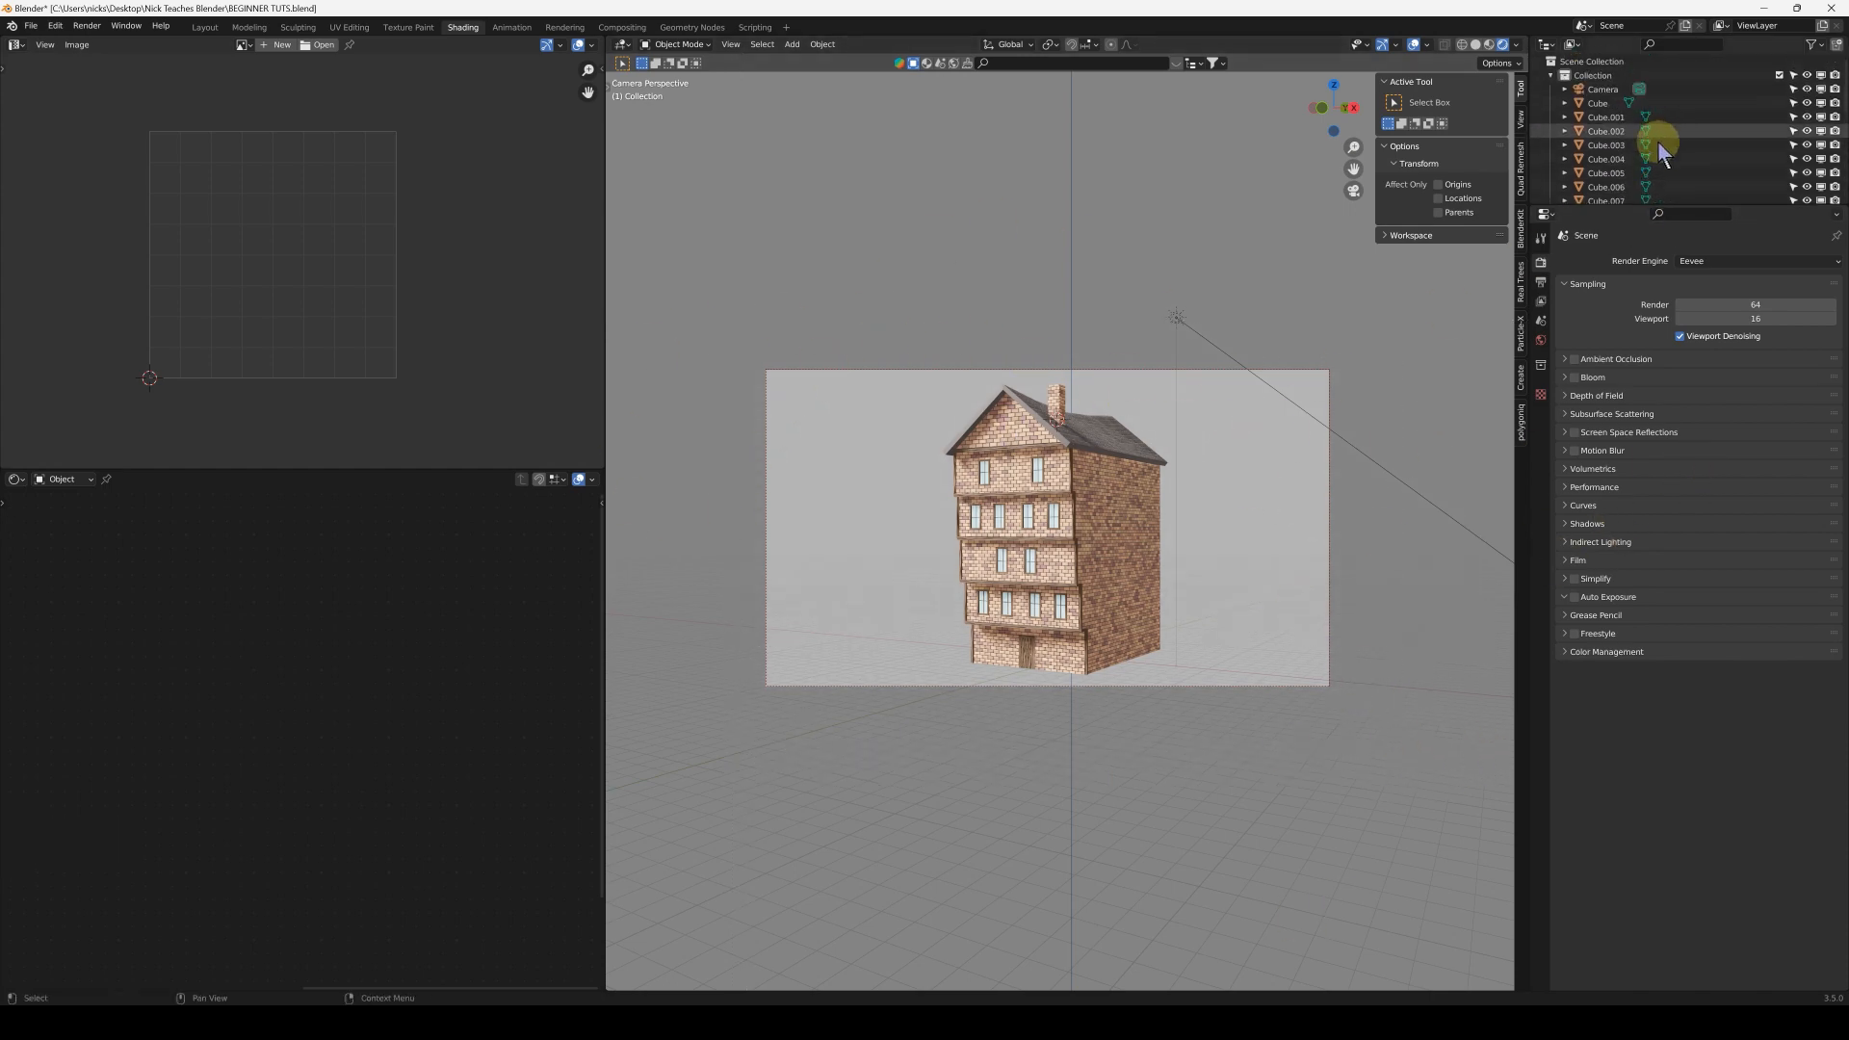
click(1602, 88)
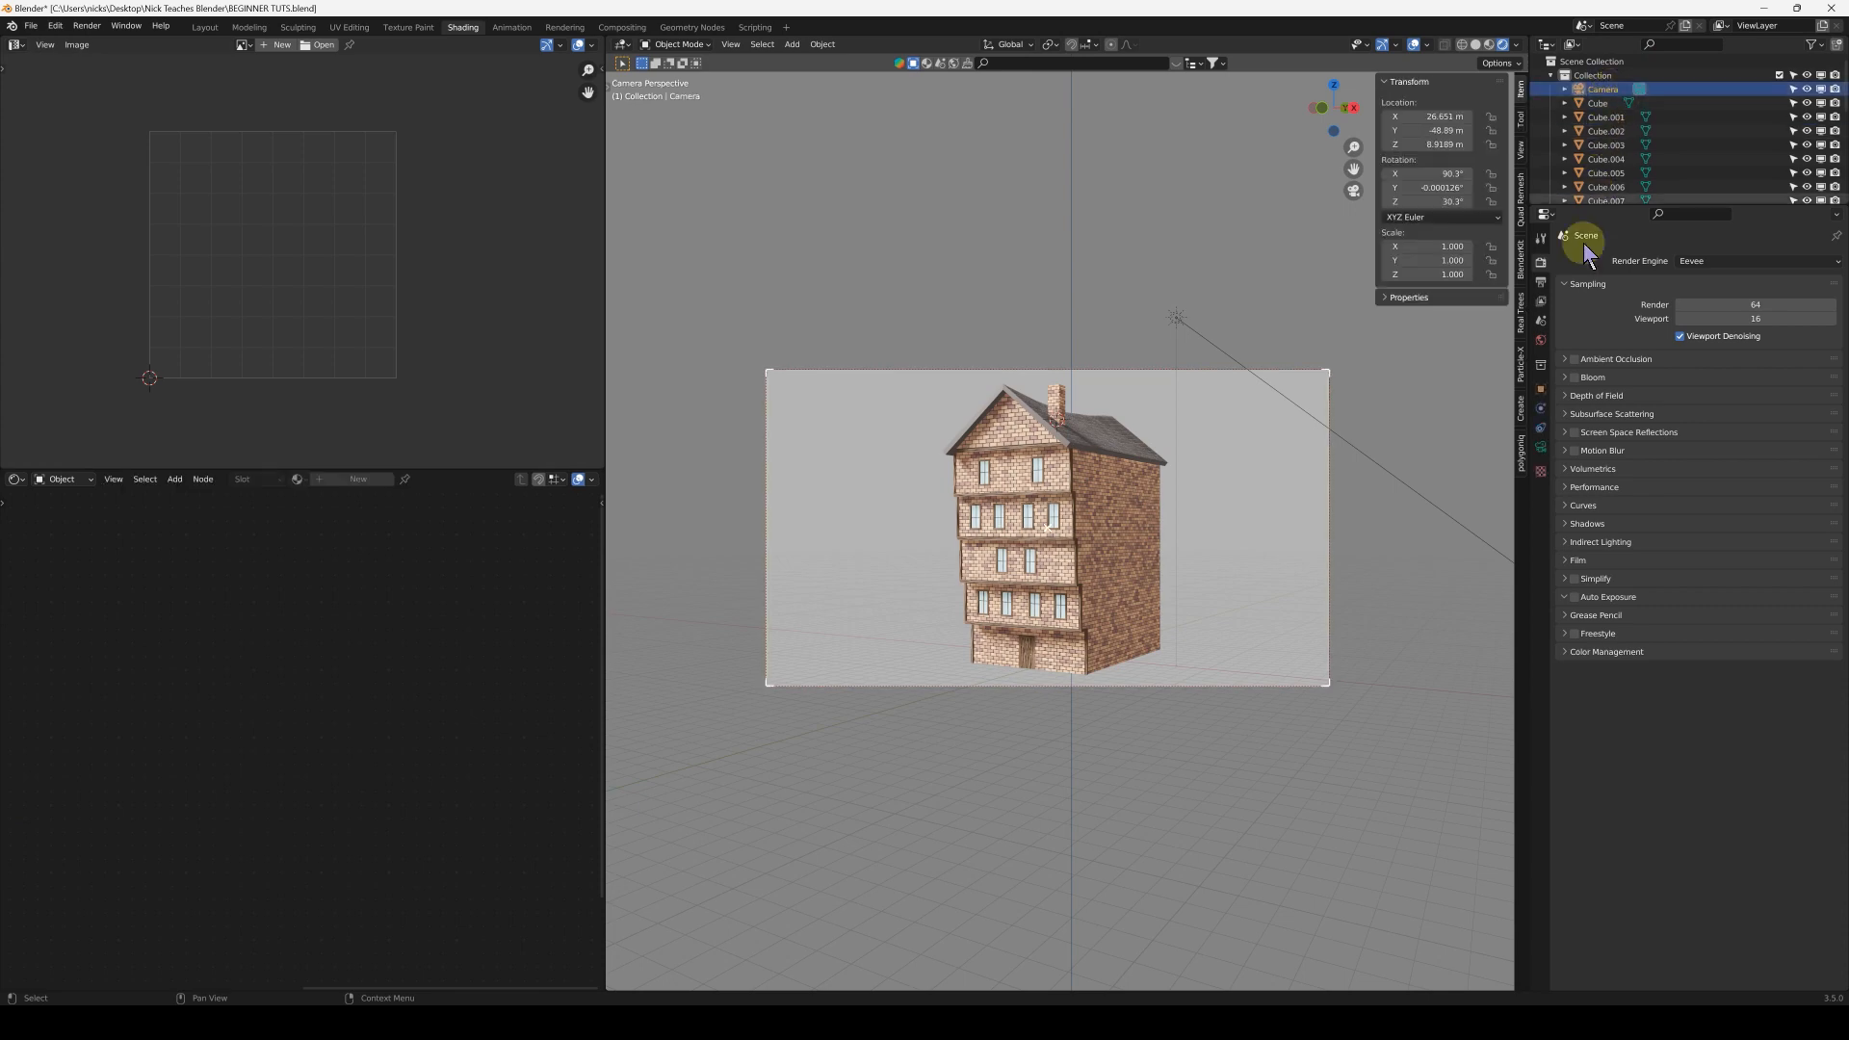
click(1541, 447)
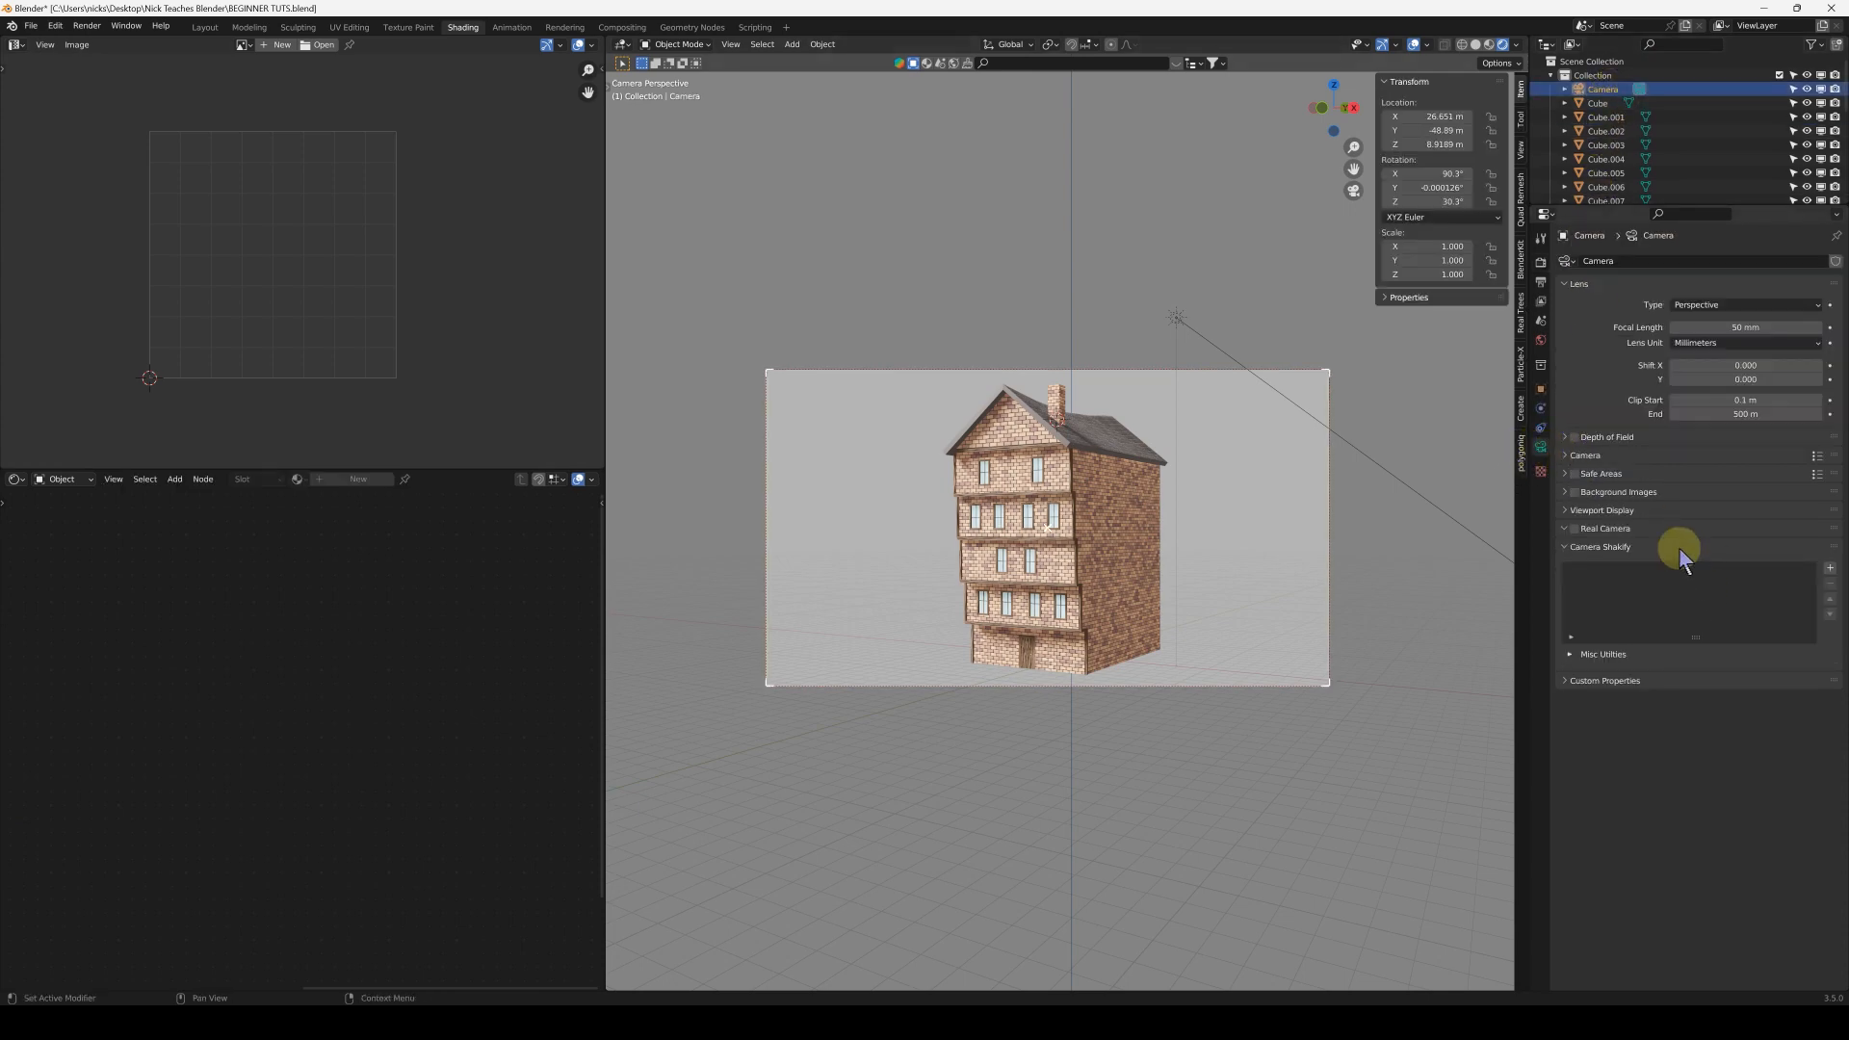
click(1571, 511)
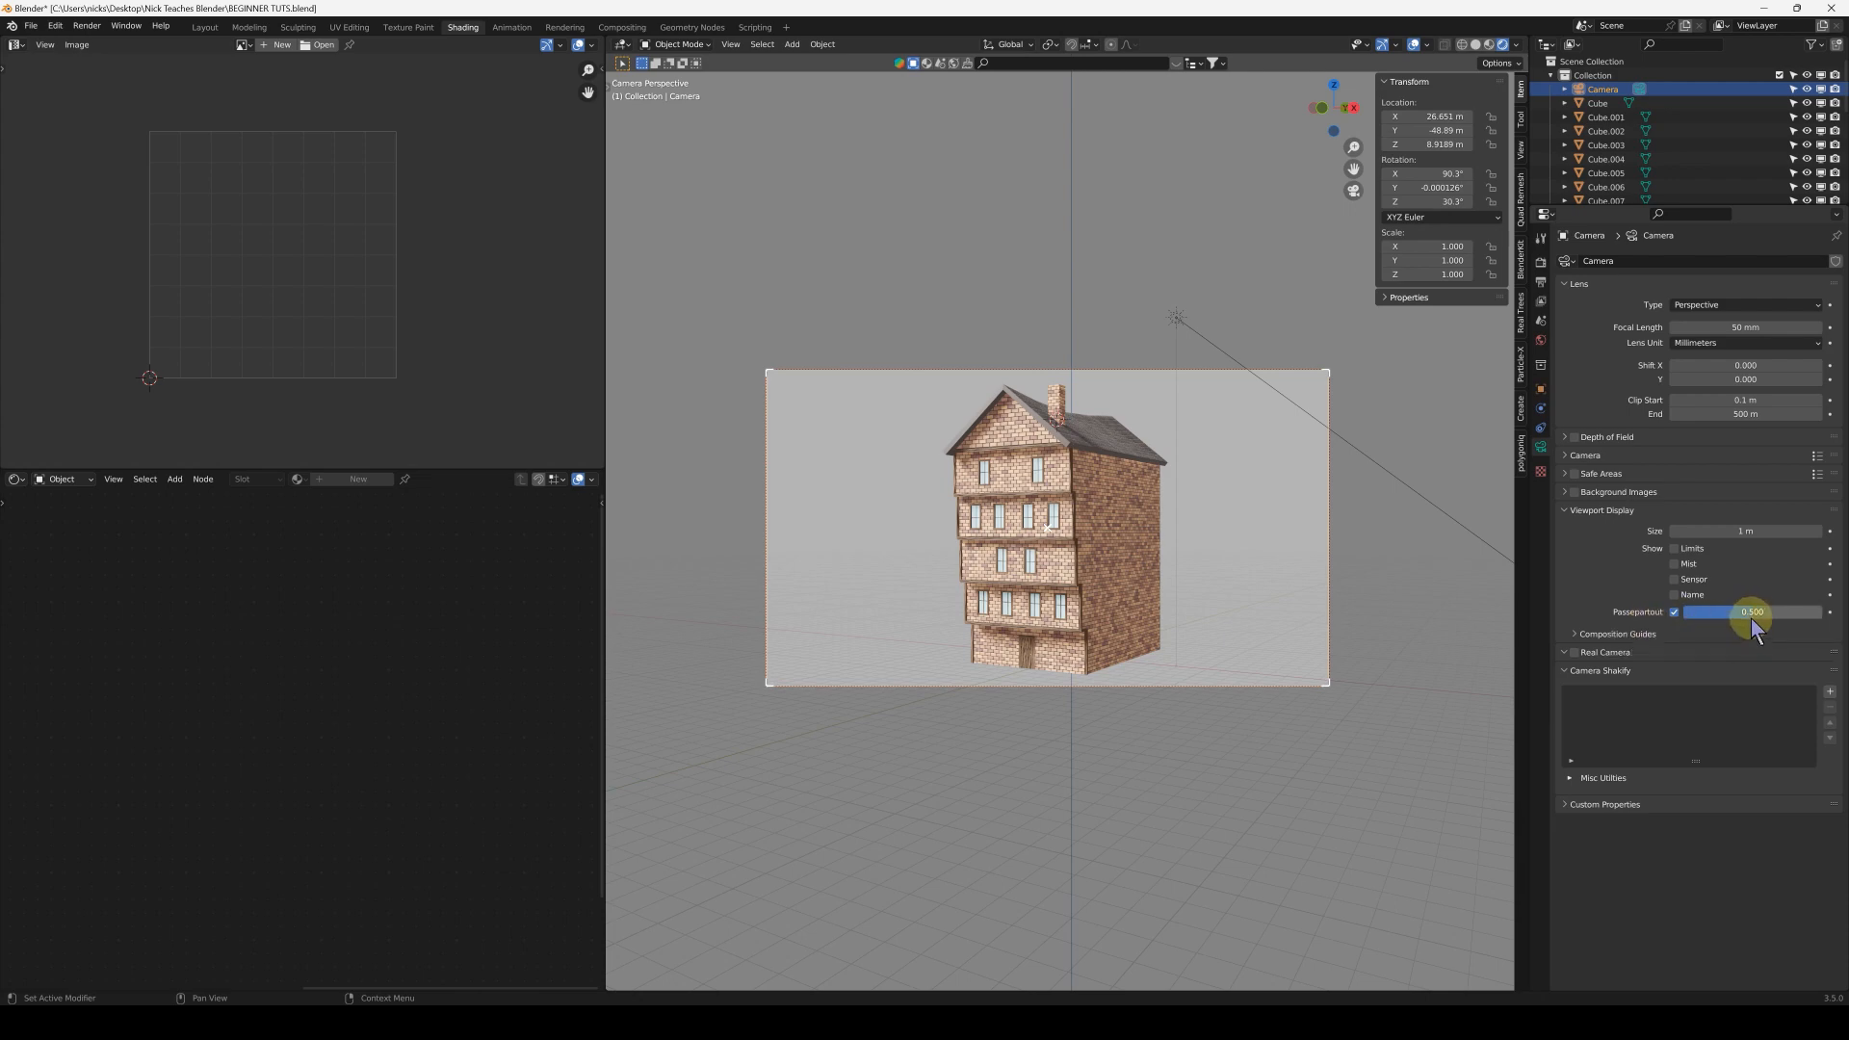
drag(1750, 624, 1820, 617)
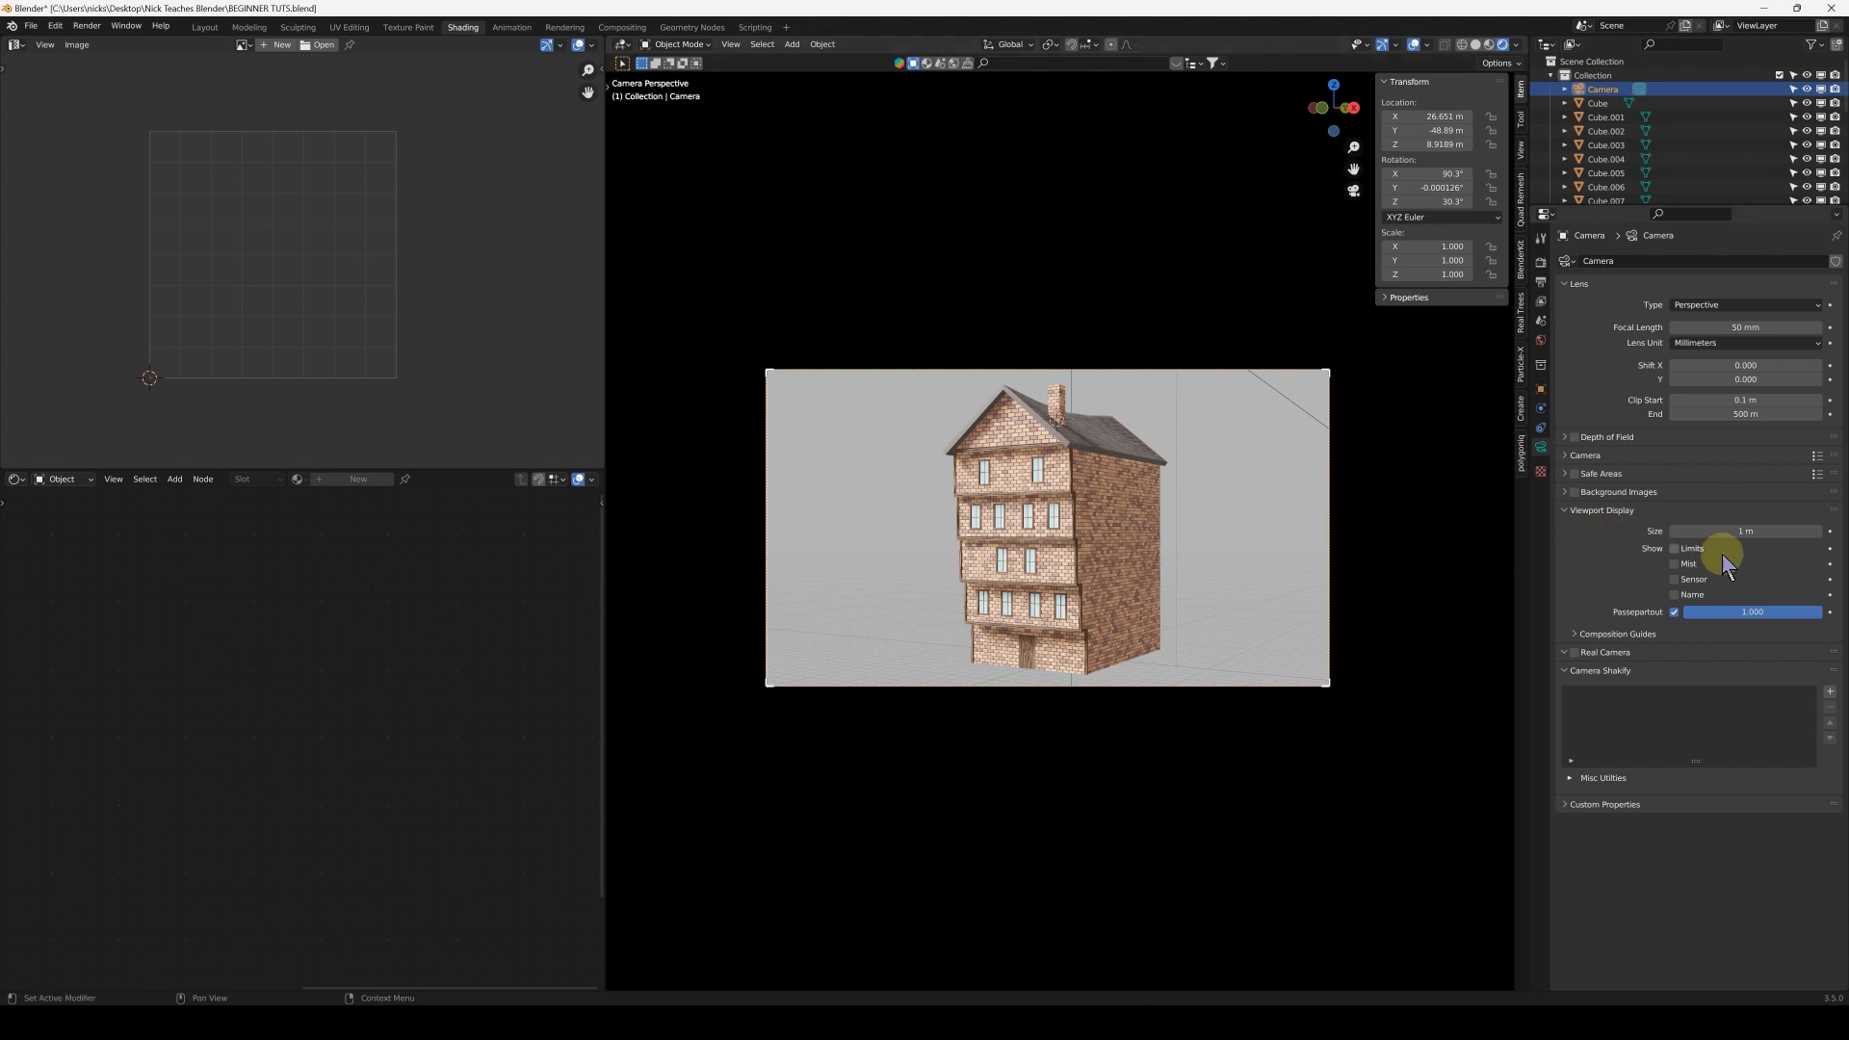
drag(1775, 609, 1815, 615)
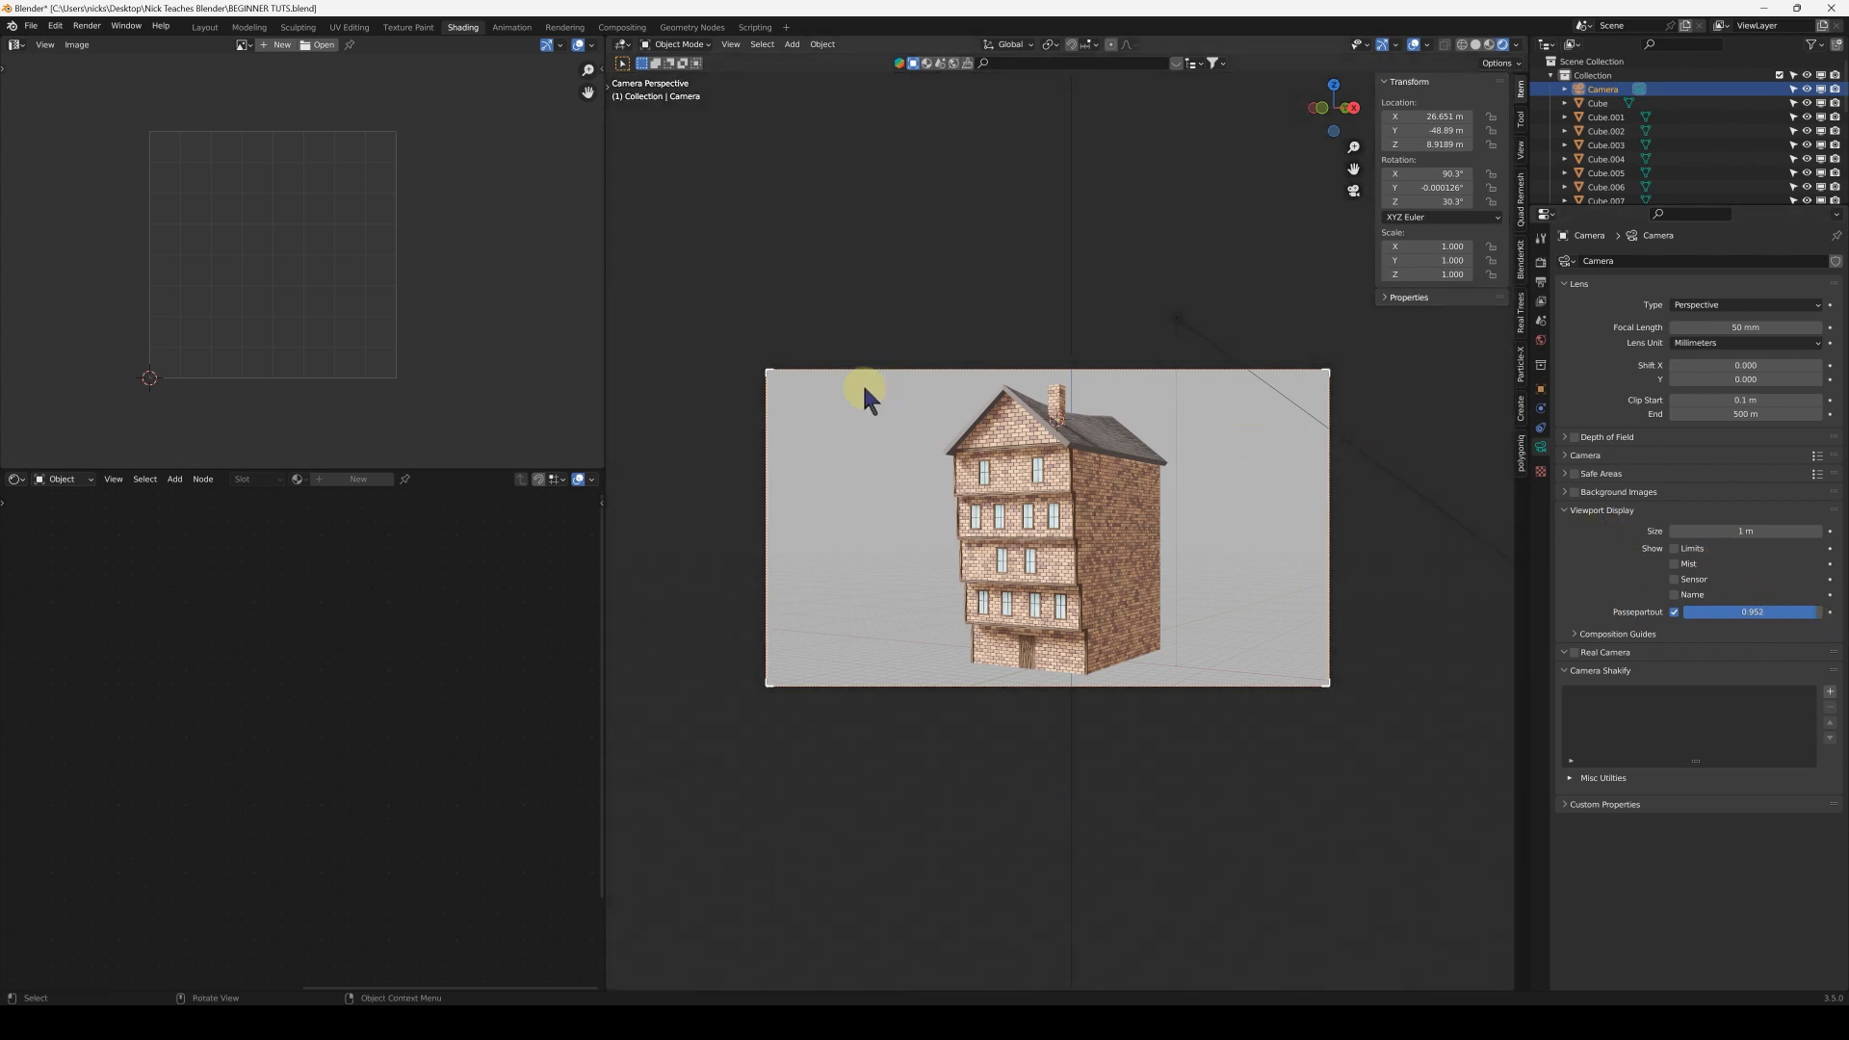
drag(1789, 614, 1737, 609)
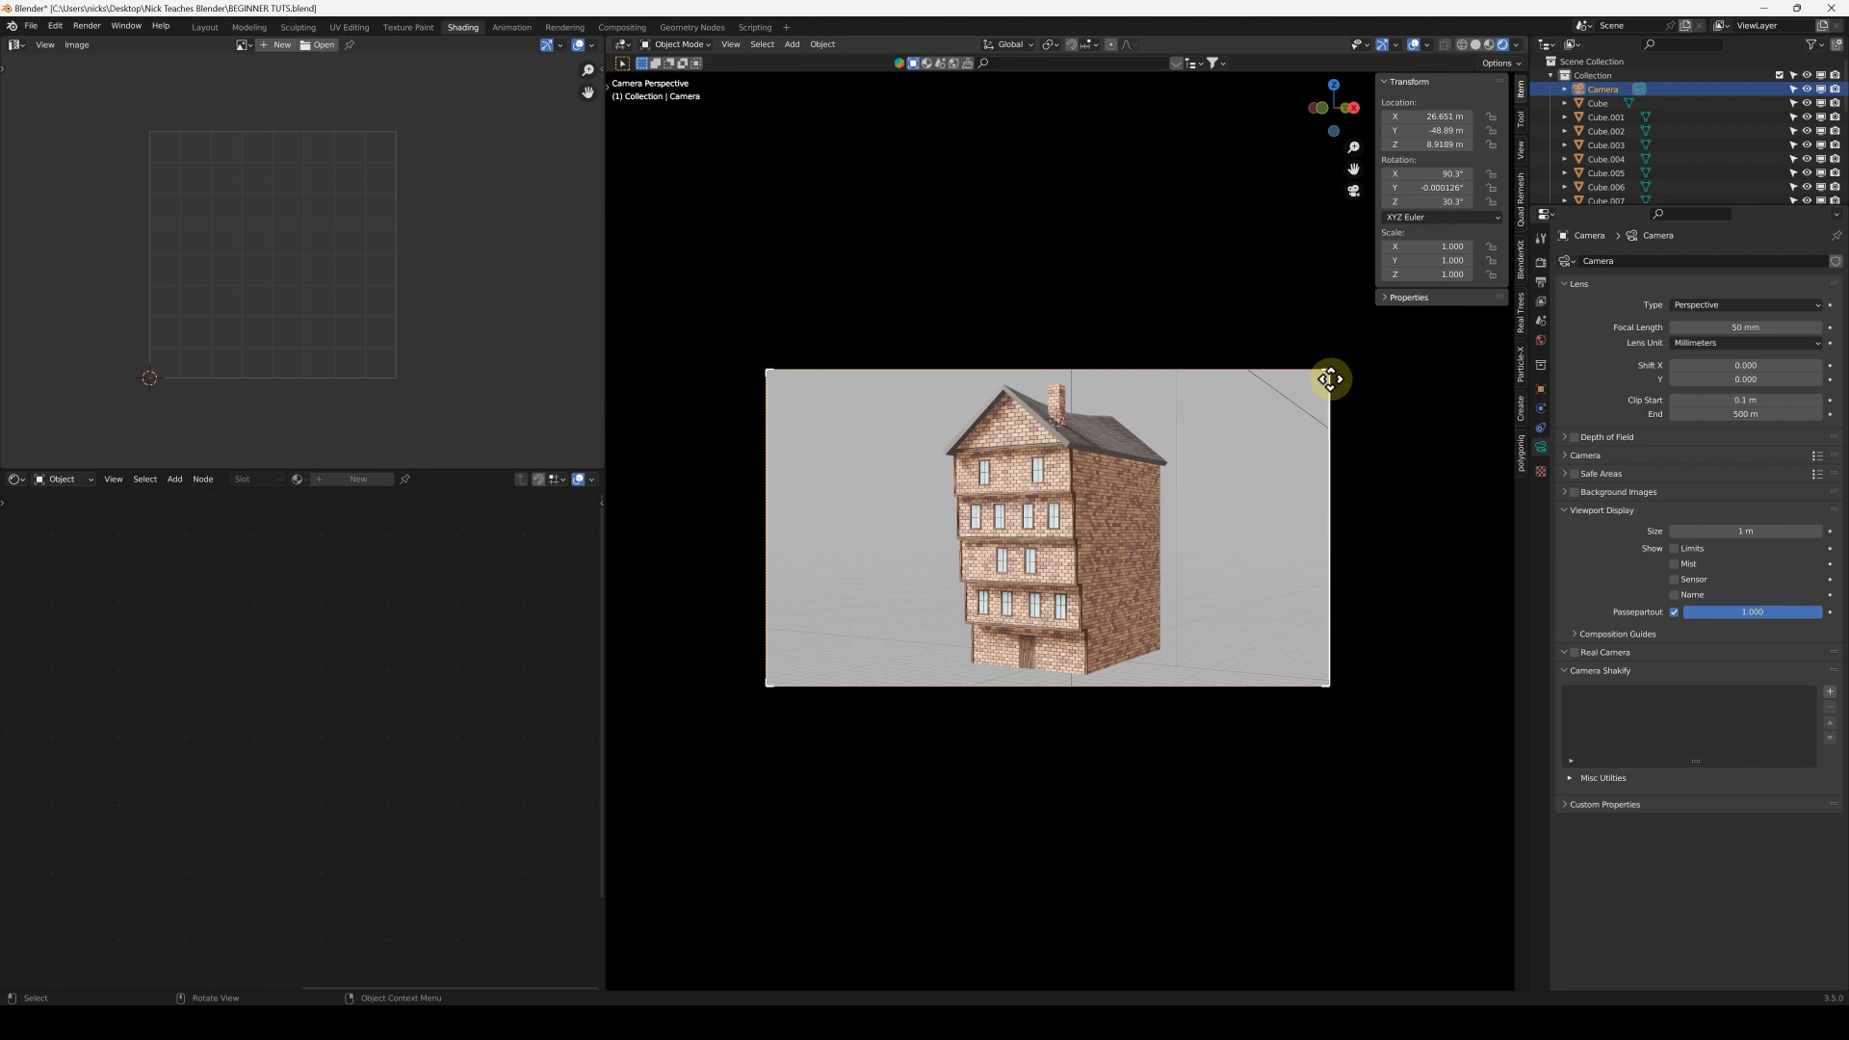
Switch the render engine back to Cycles
click(1540, 262)
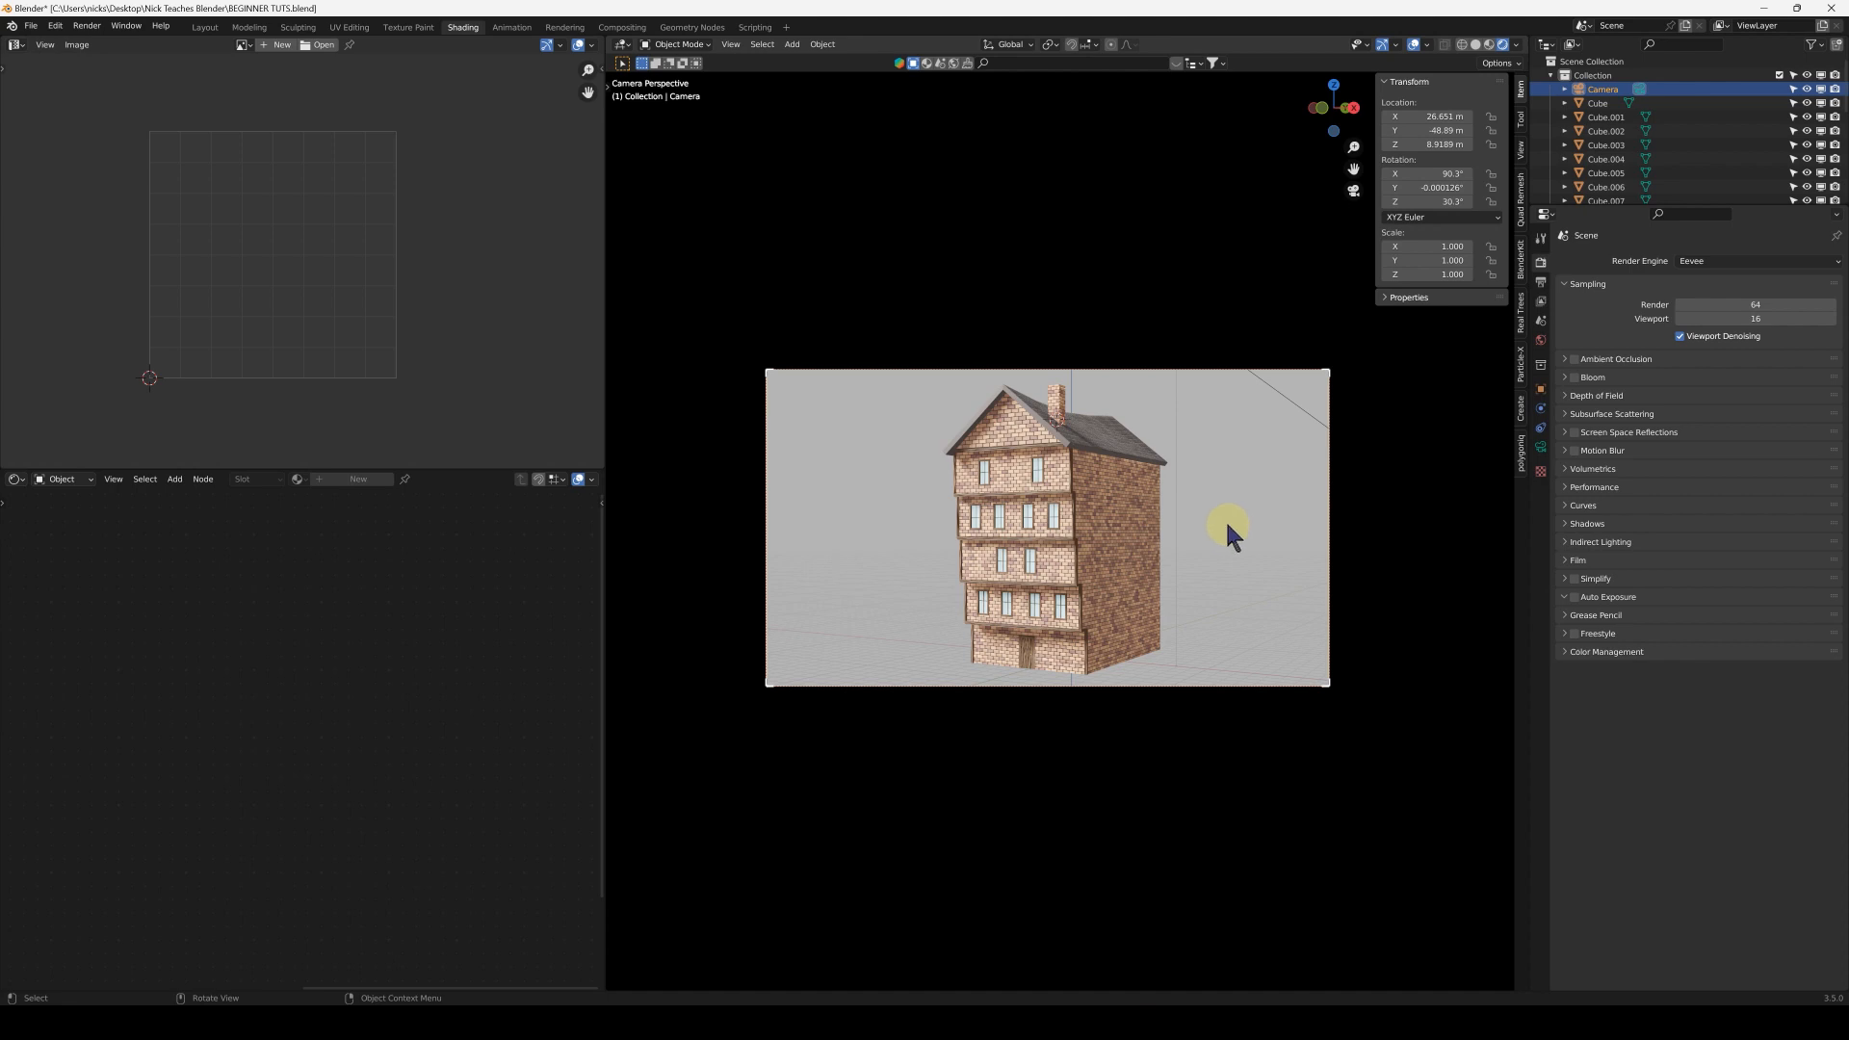
click(1724, 266)
click(1730, 310)
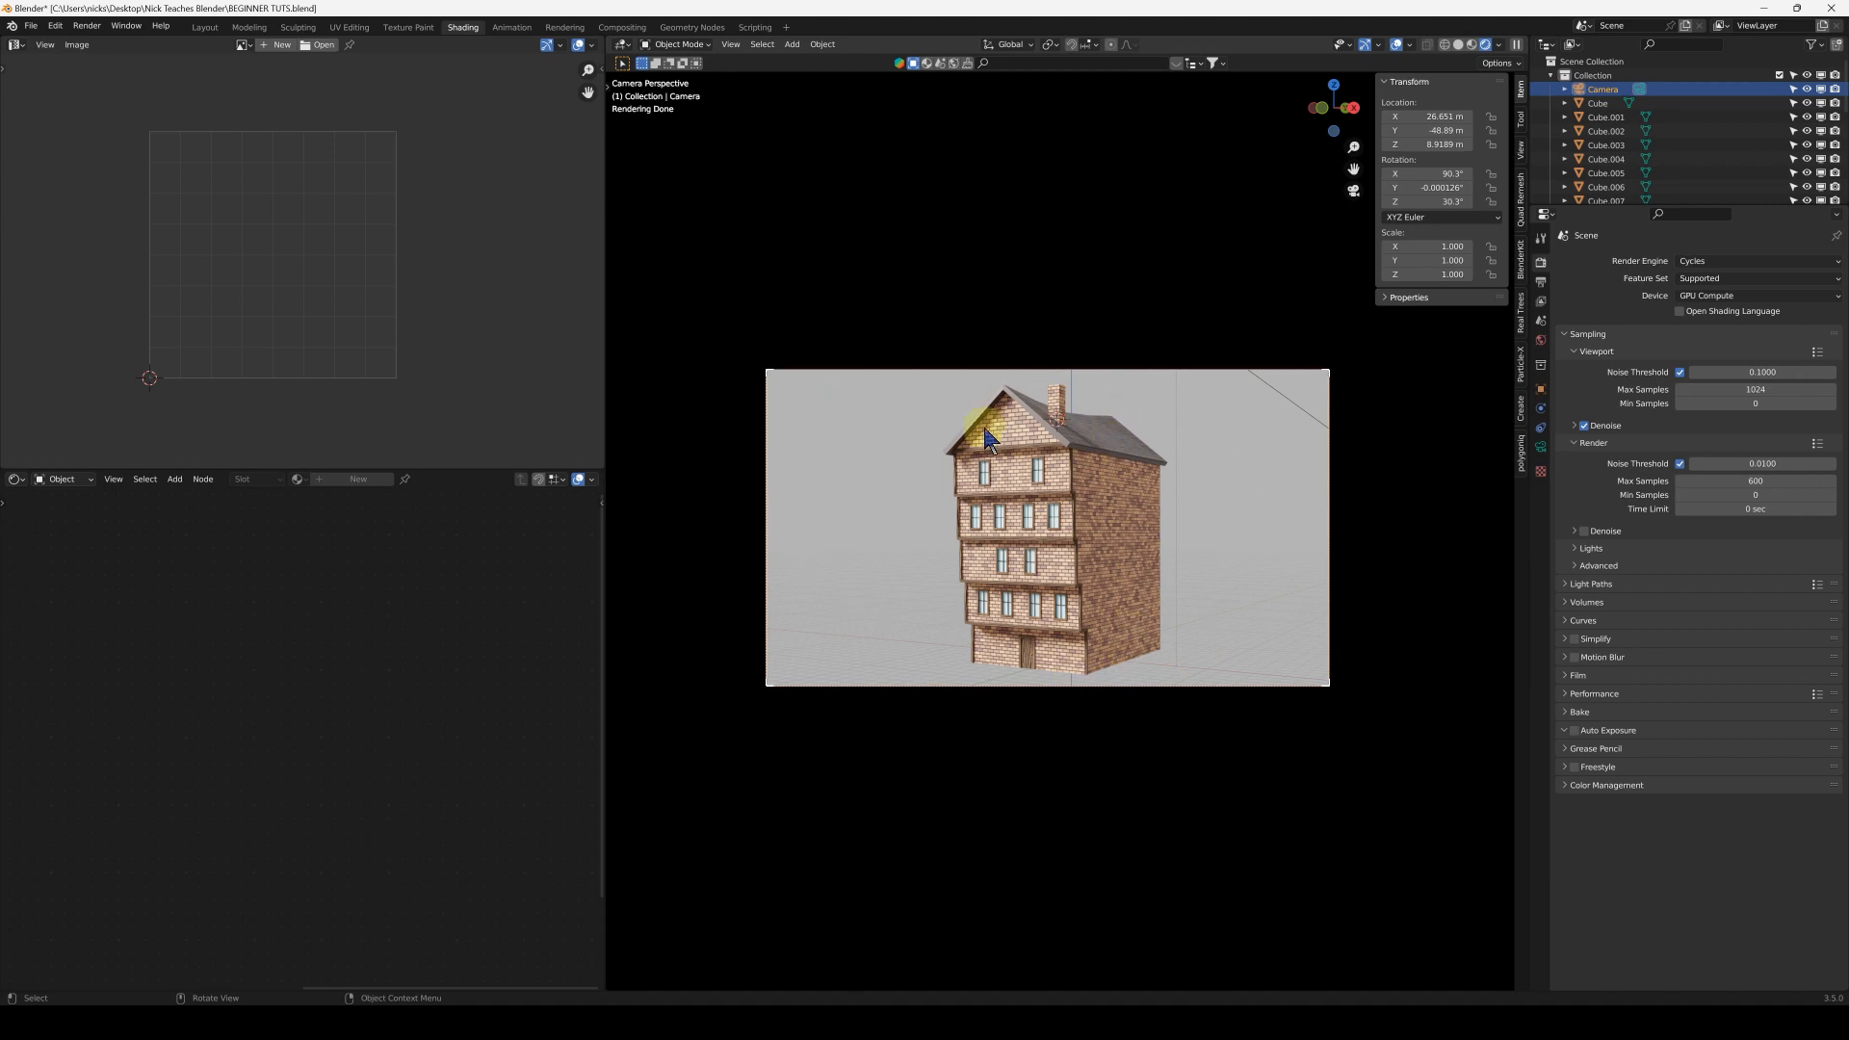
Enable the Transparent film option for the scene and render the image
click(1571, 677)
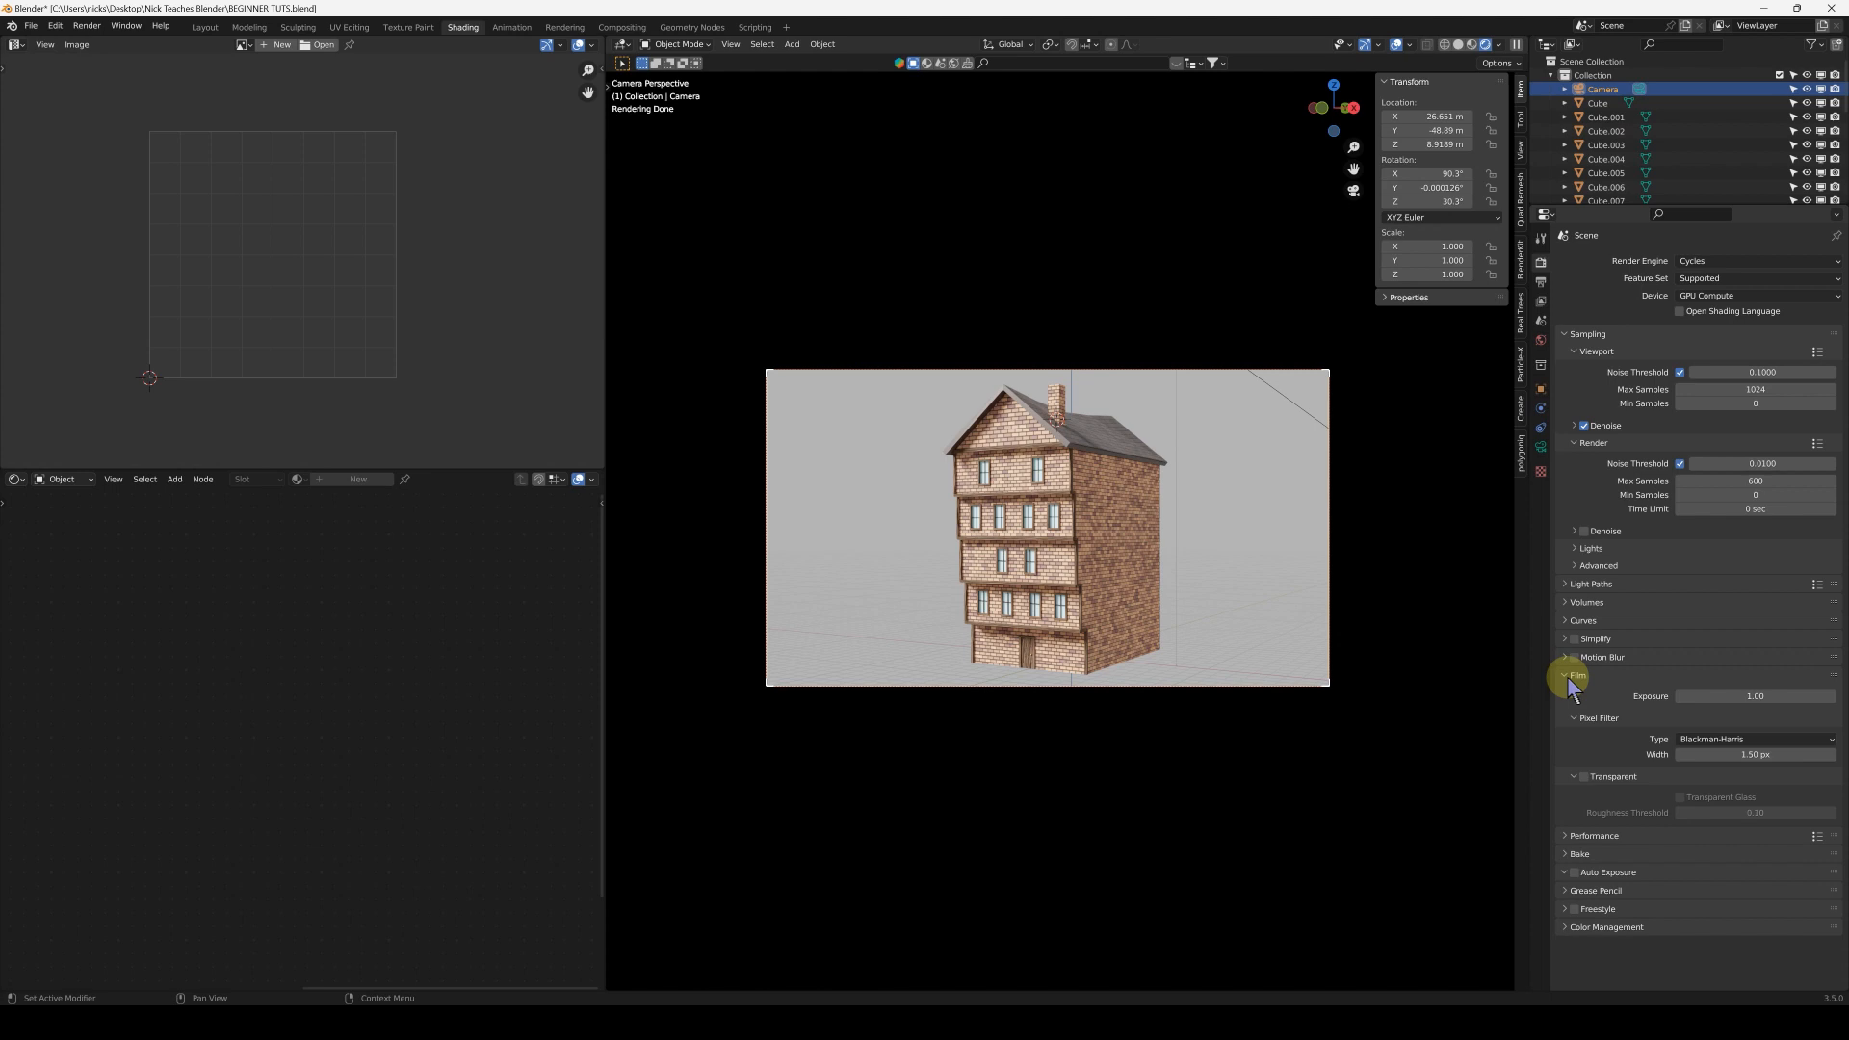
click(1584, 777)
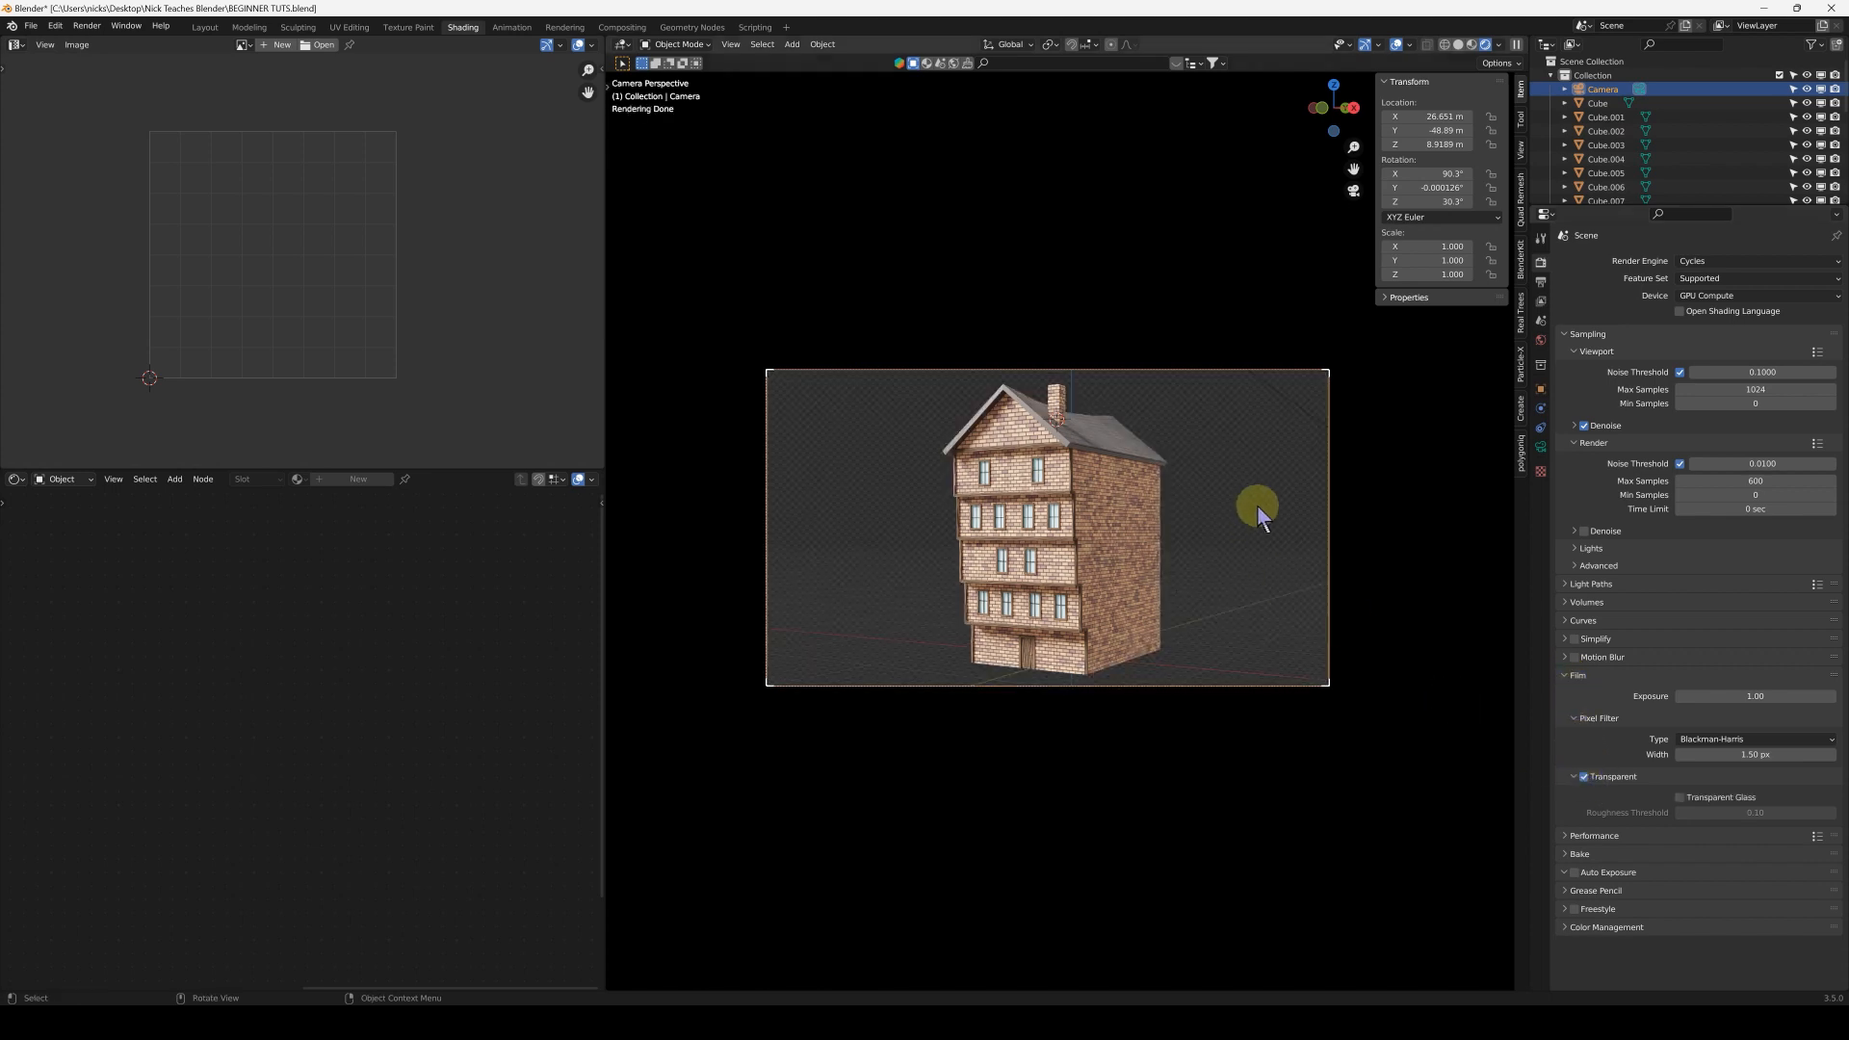
click(87, 26)
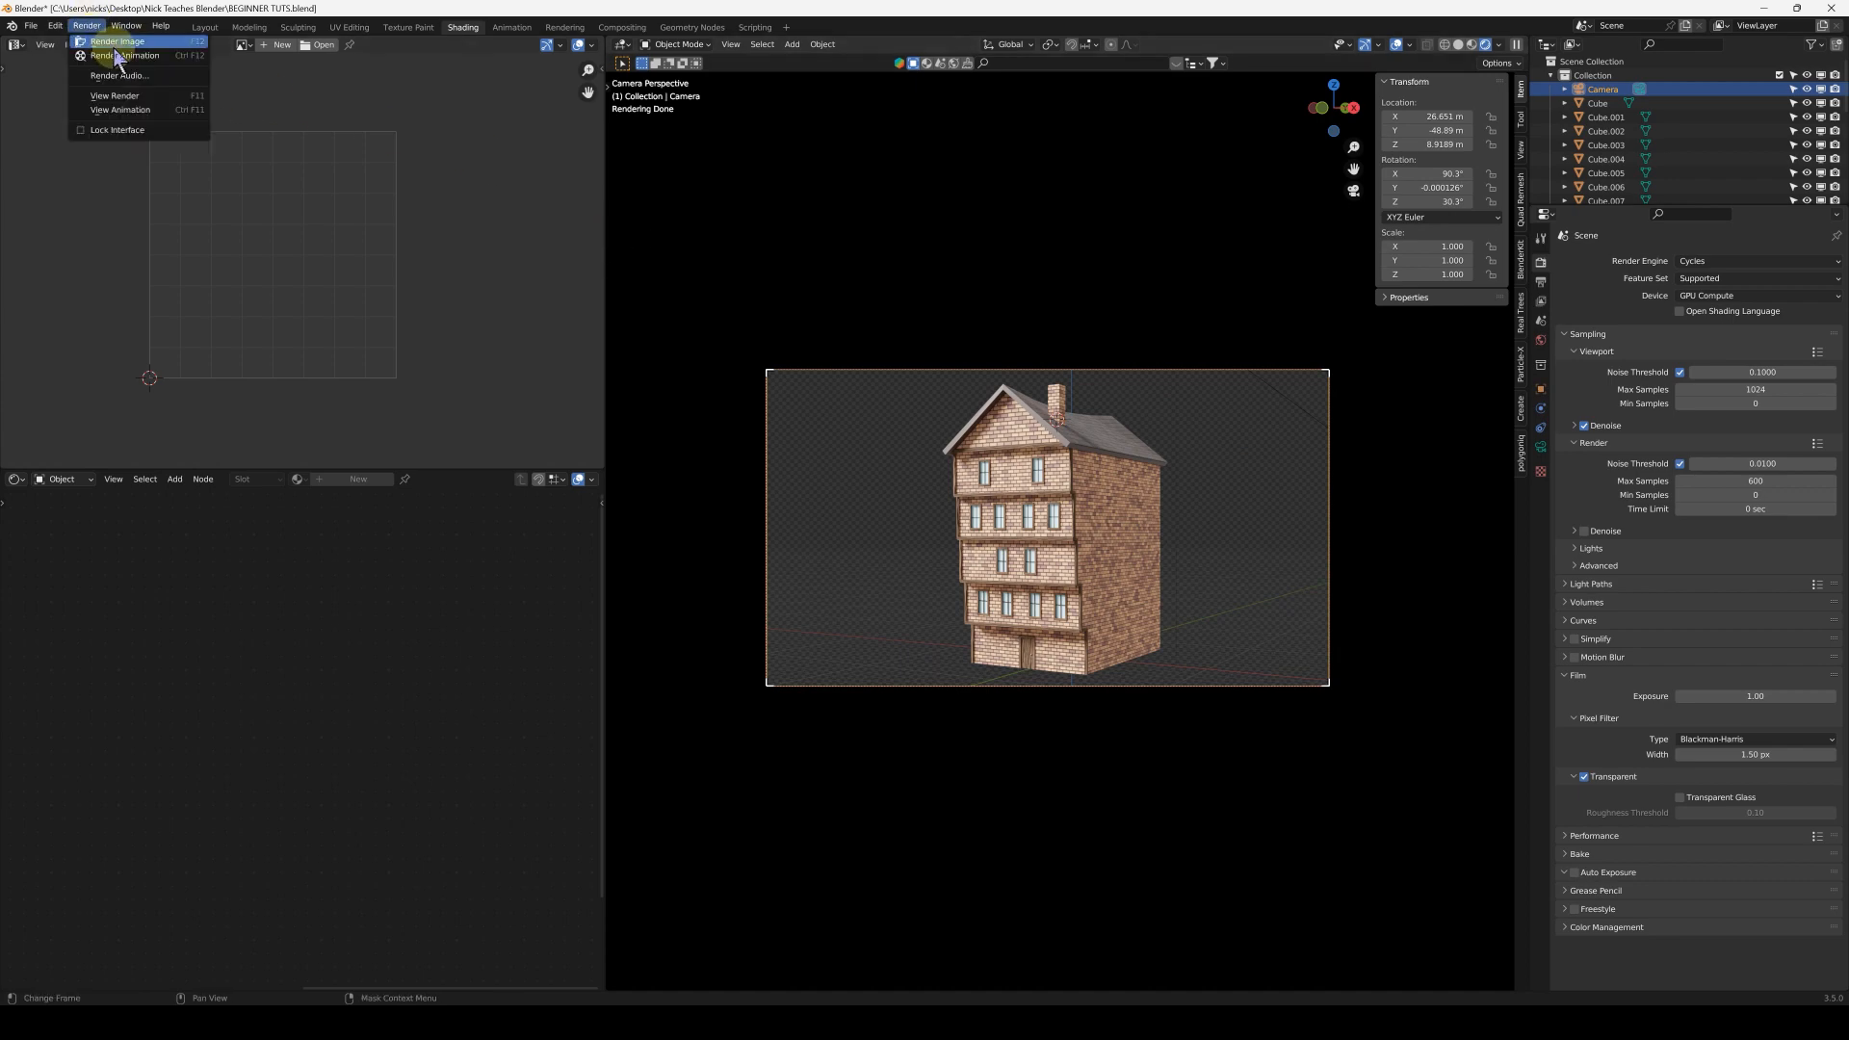
click(106, 44)
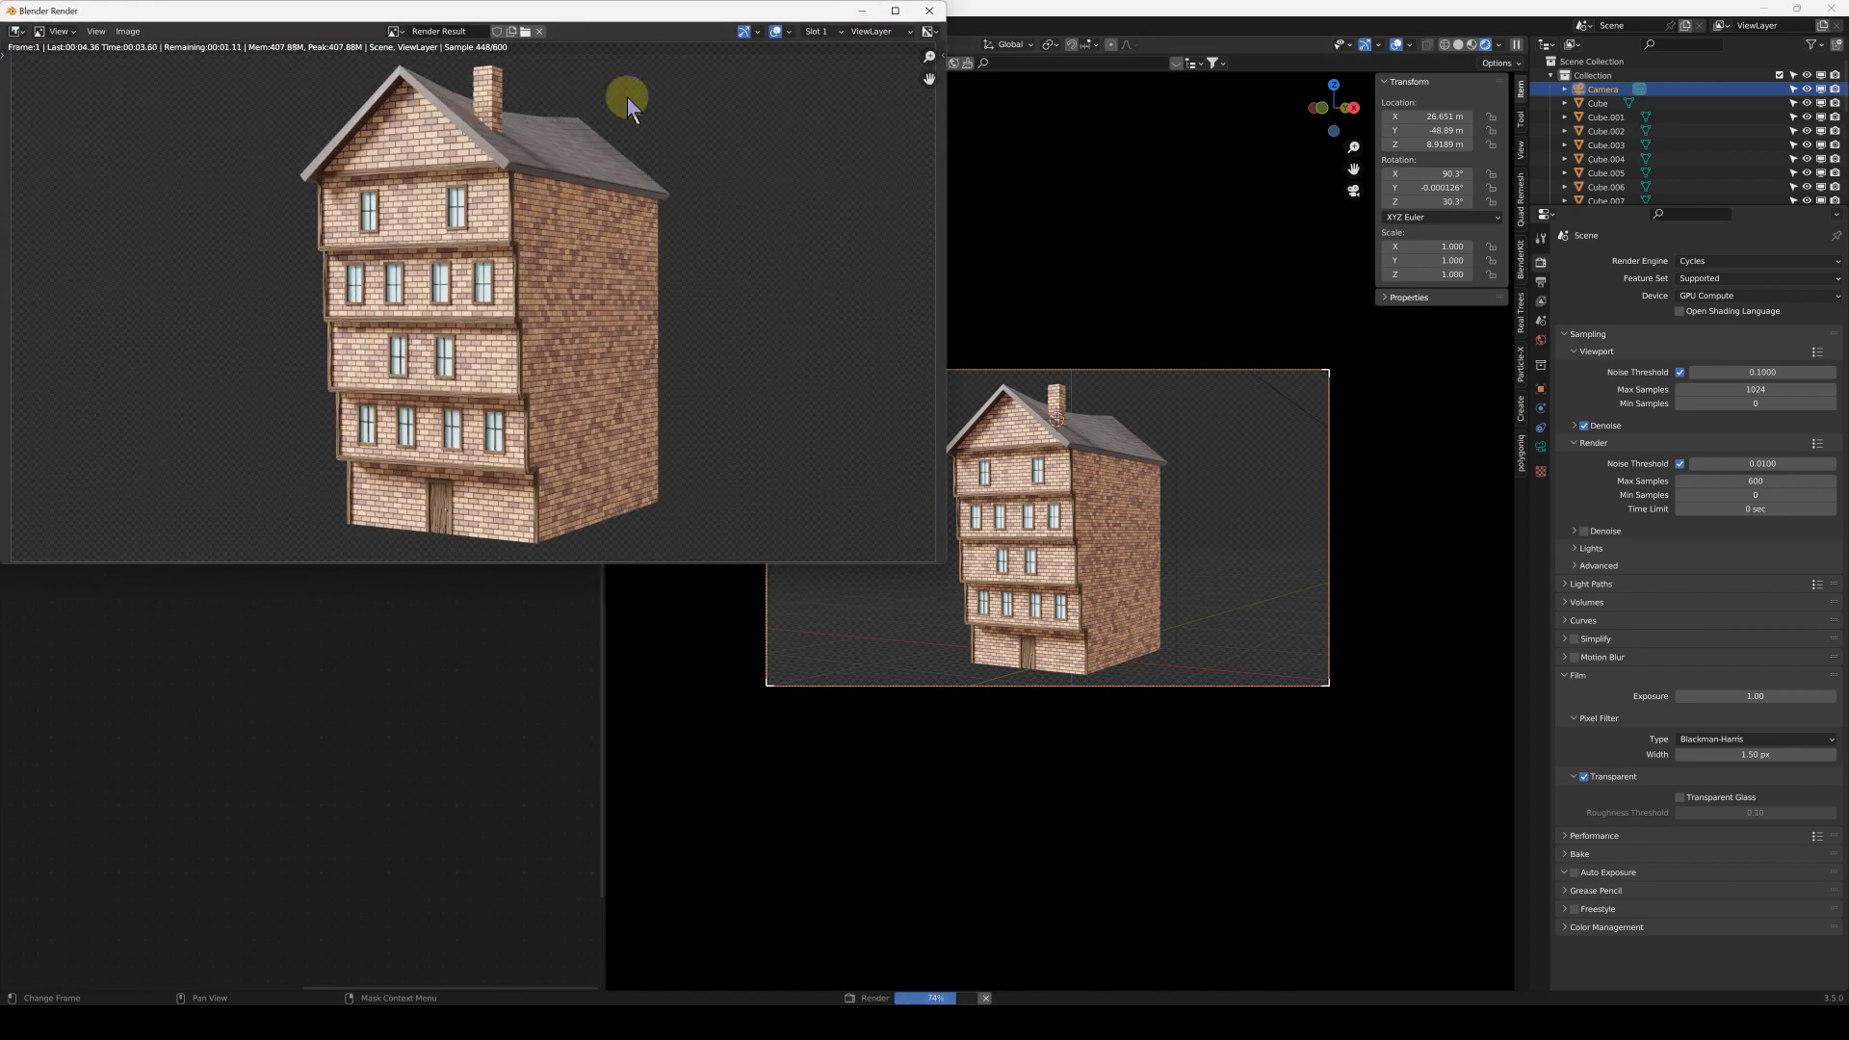
Try TIFF, JPEG and PNG with RGBA color as save formats for the render, and leave without saving
click(128, 31)
click(181, 130)
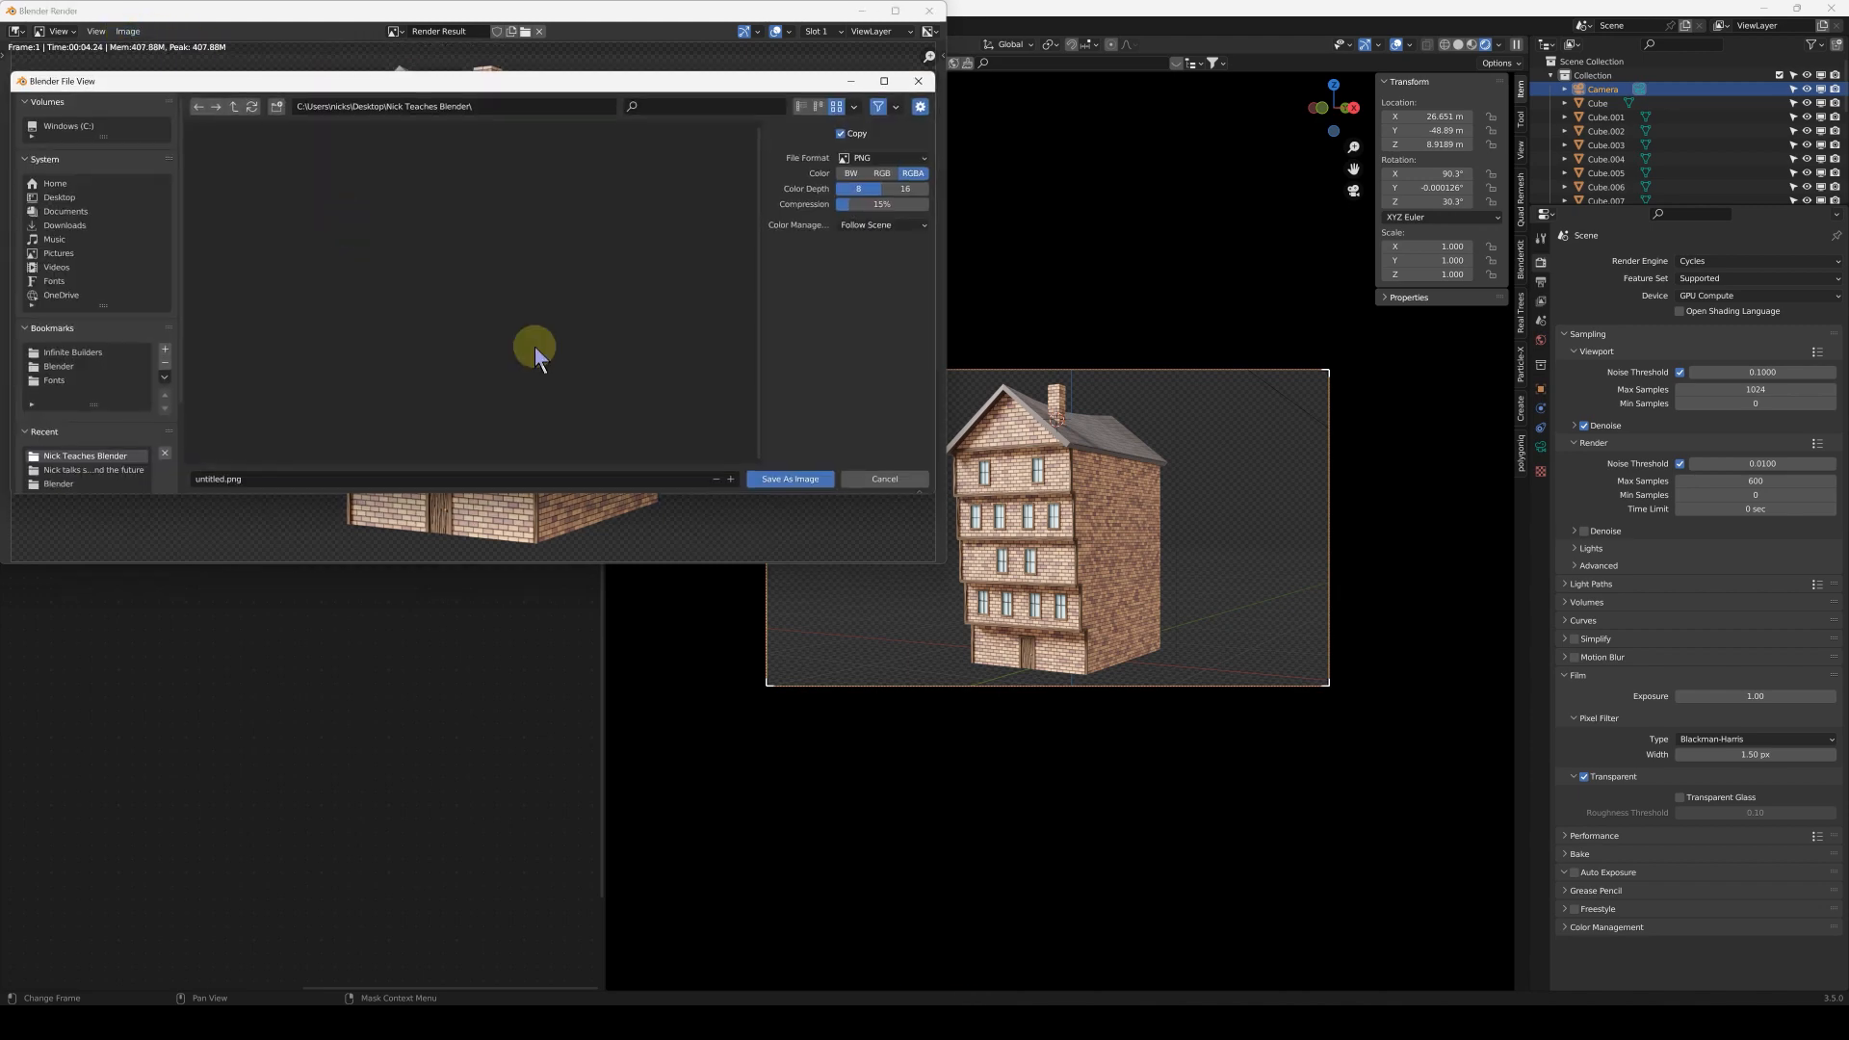
click(895, 158)
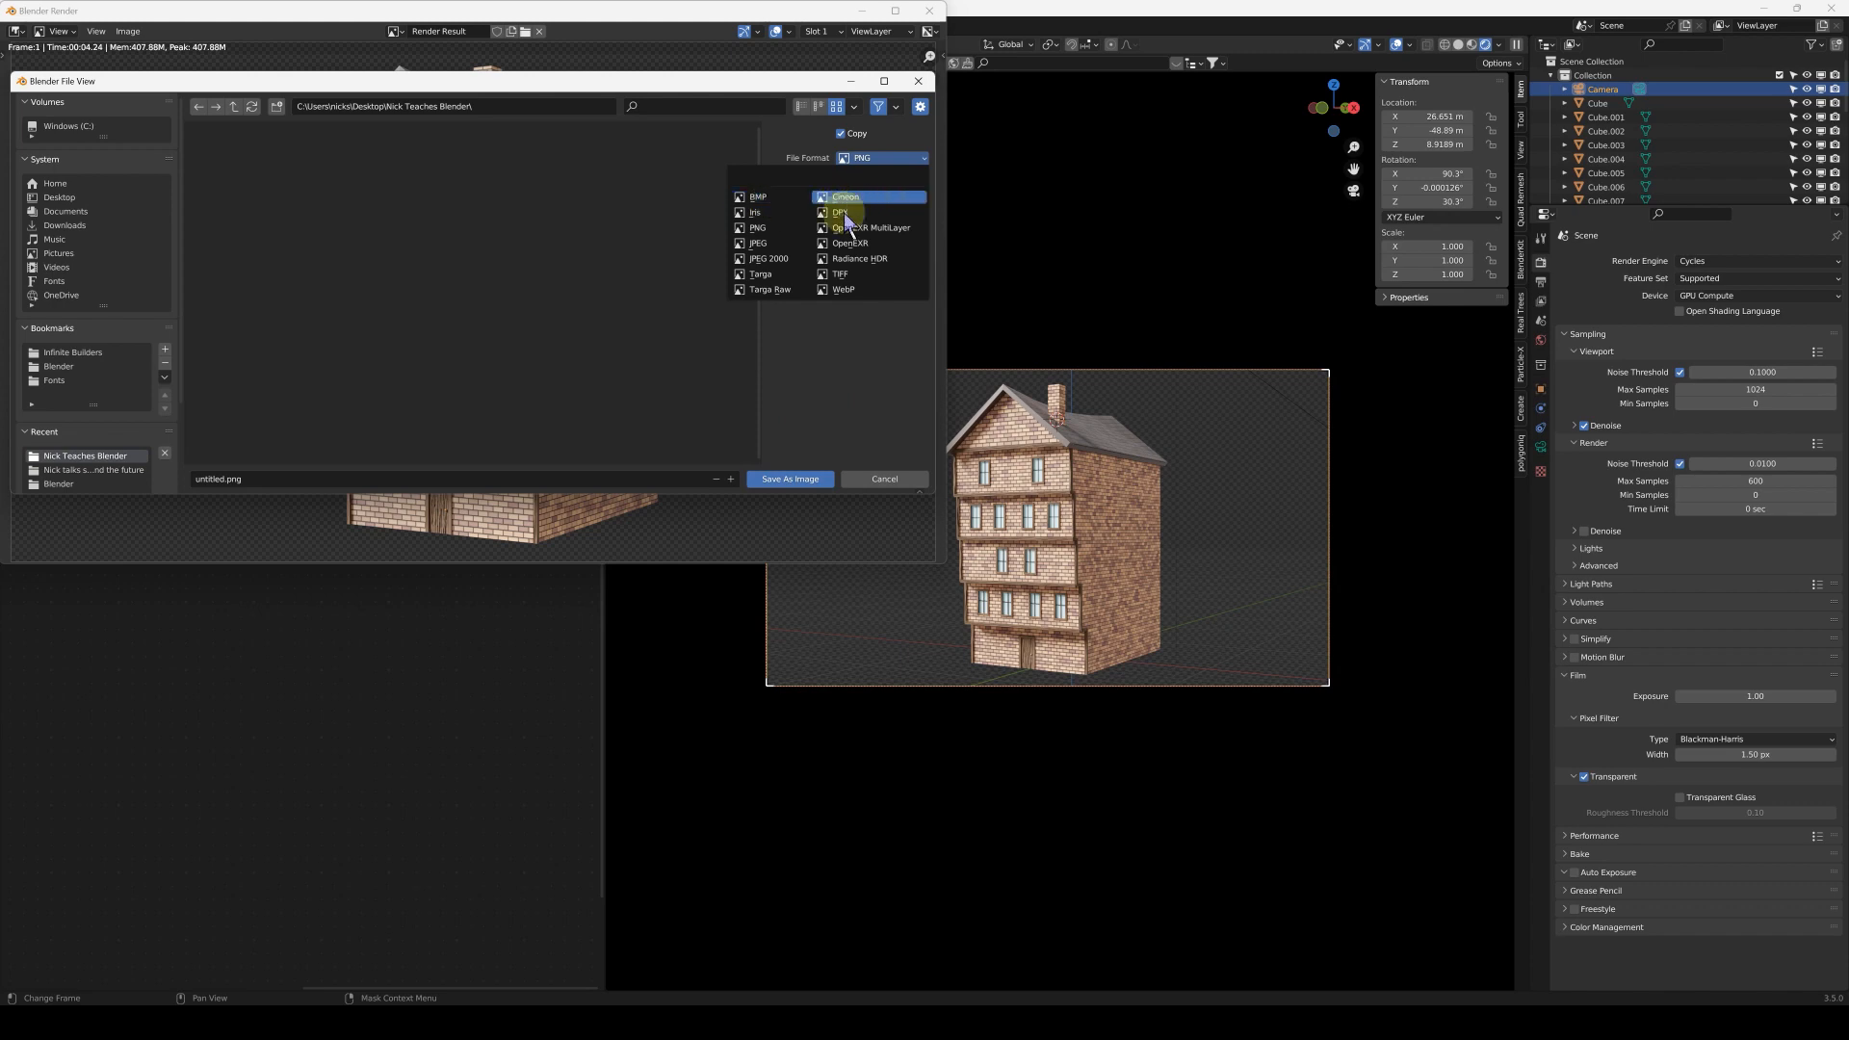
click(840, 273)
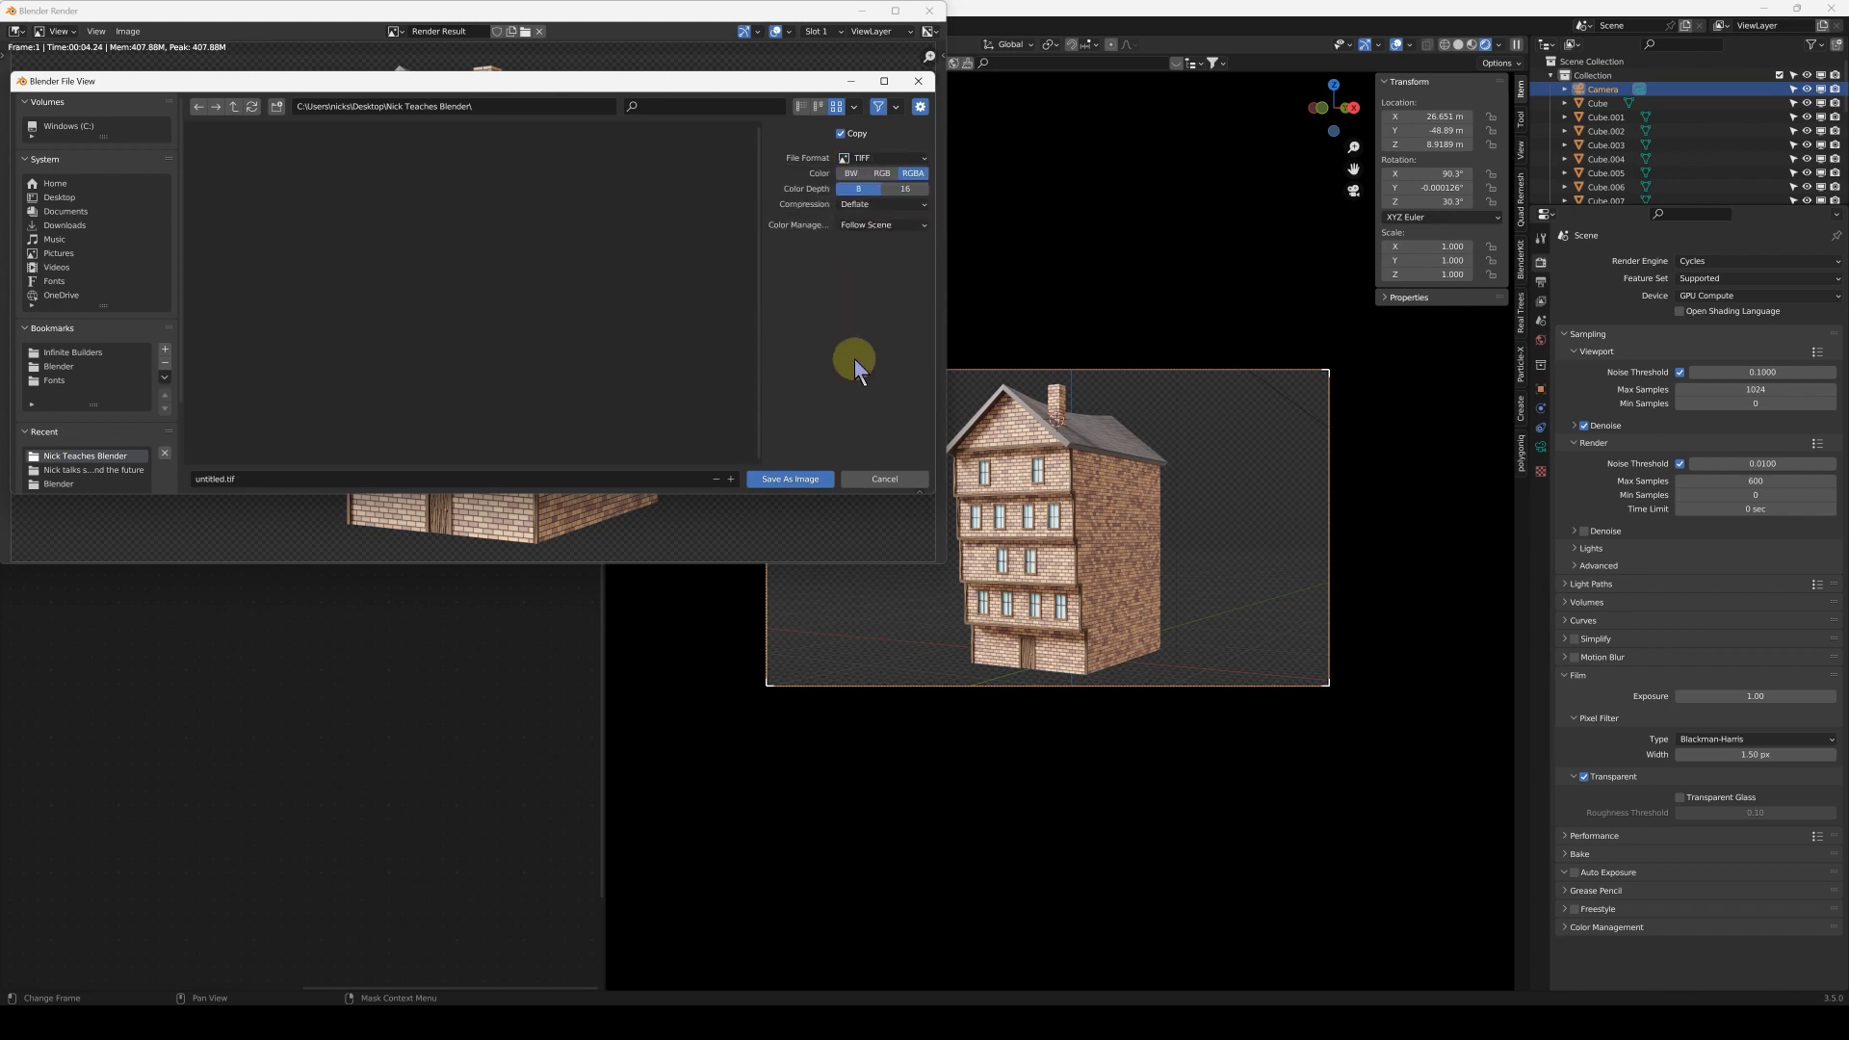
click(896, 158)
click(759, 240)
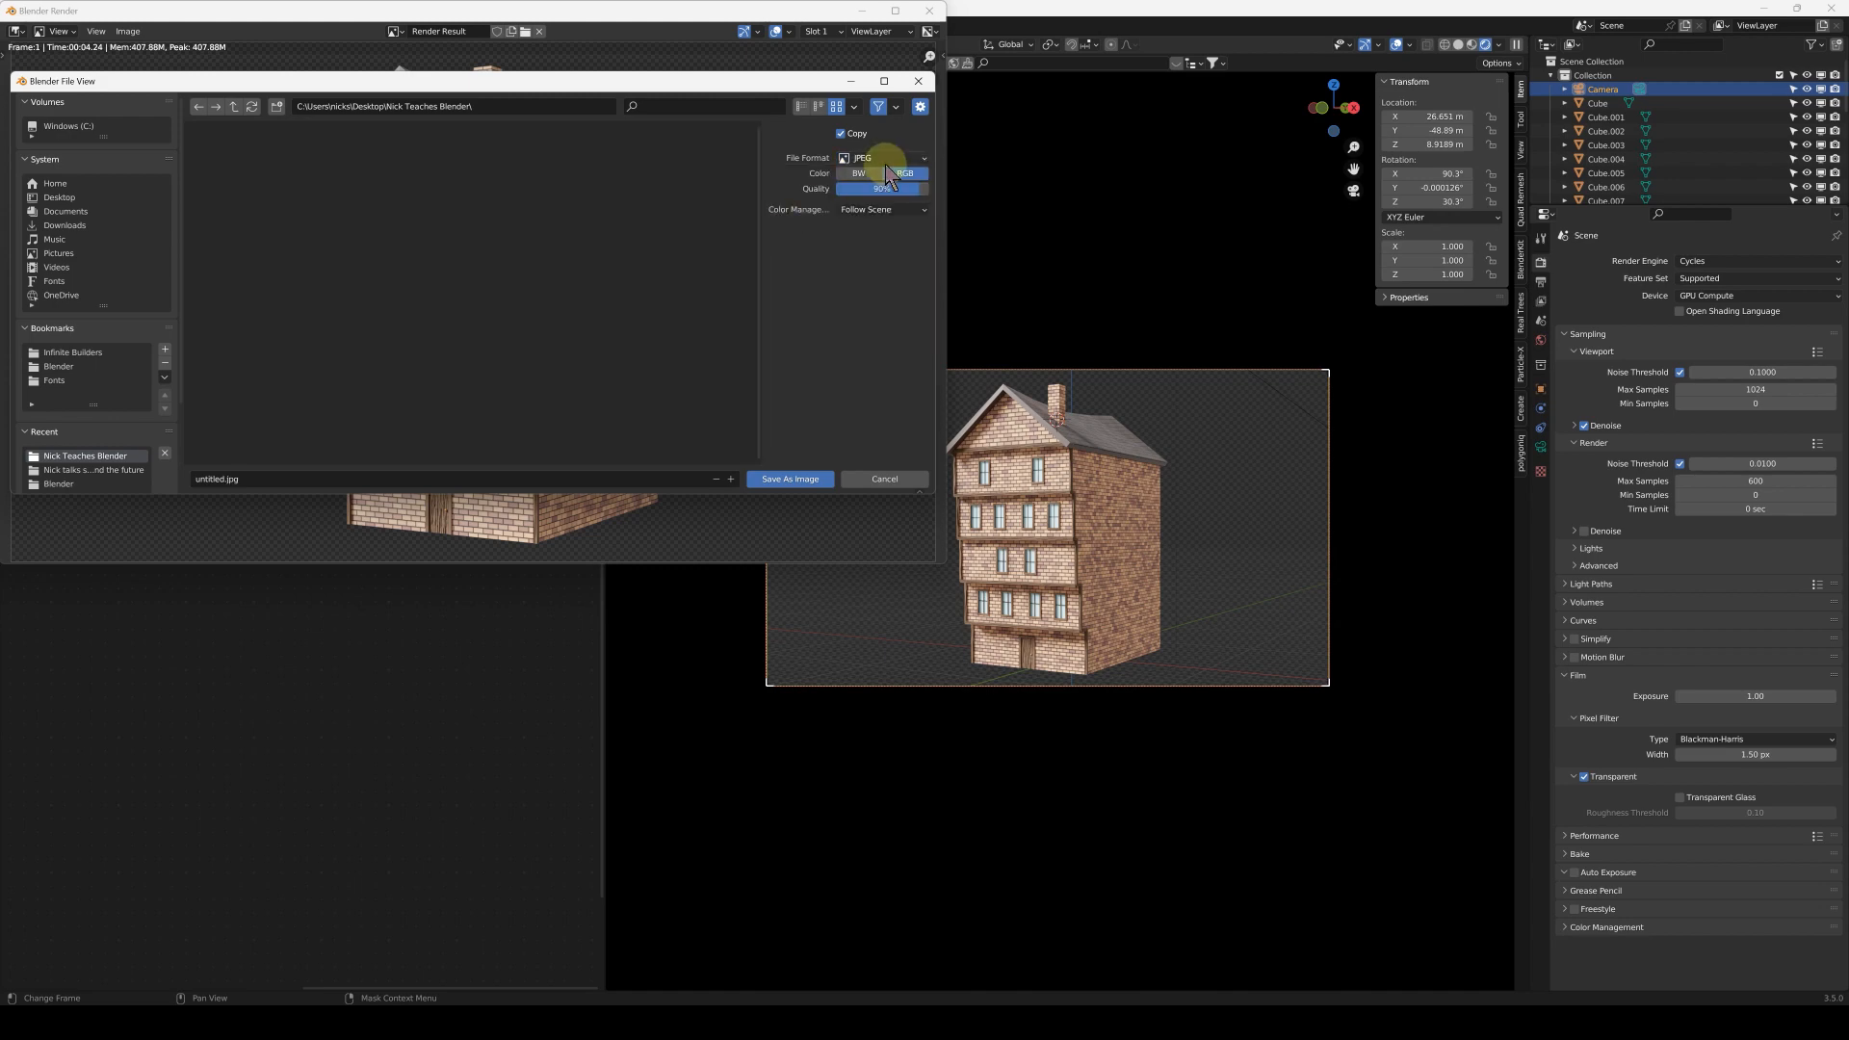
click(879, 156)
click(760, 229)
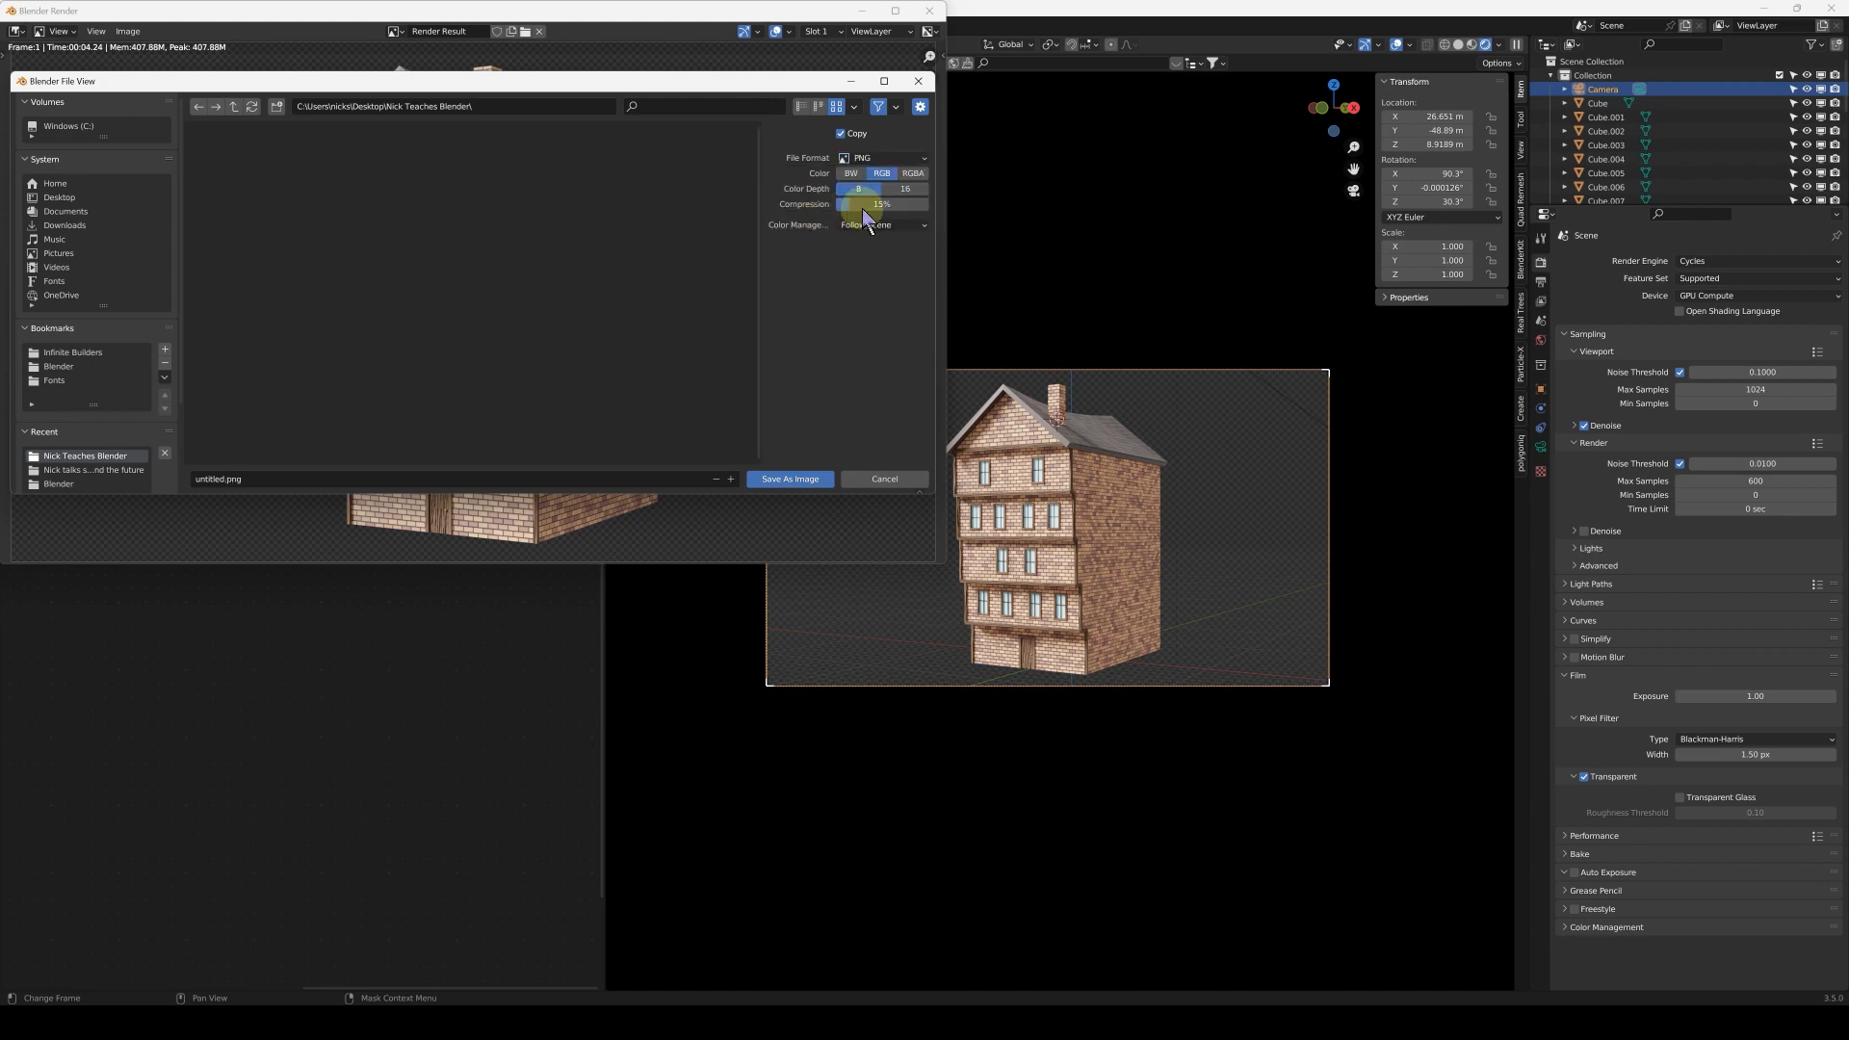
click(915, 175)
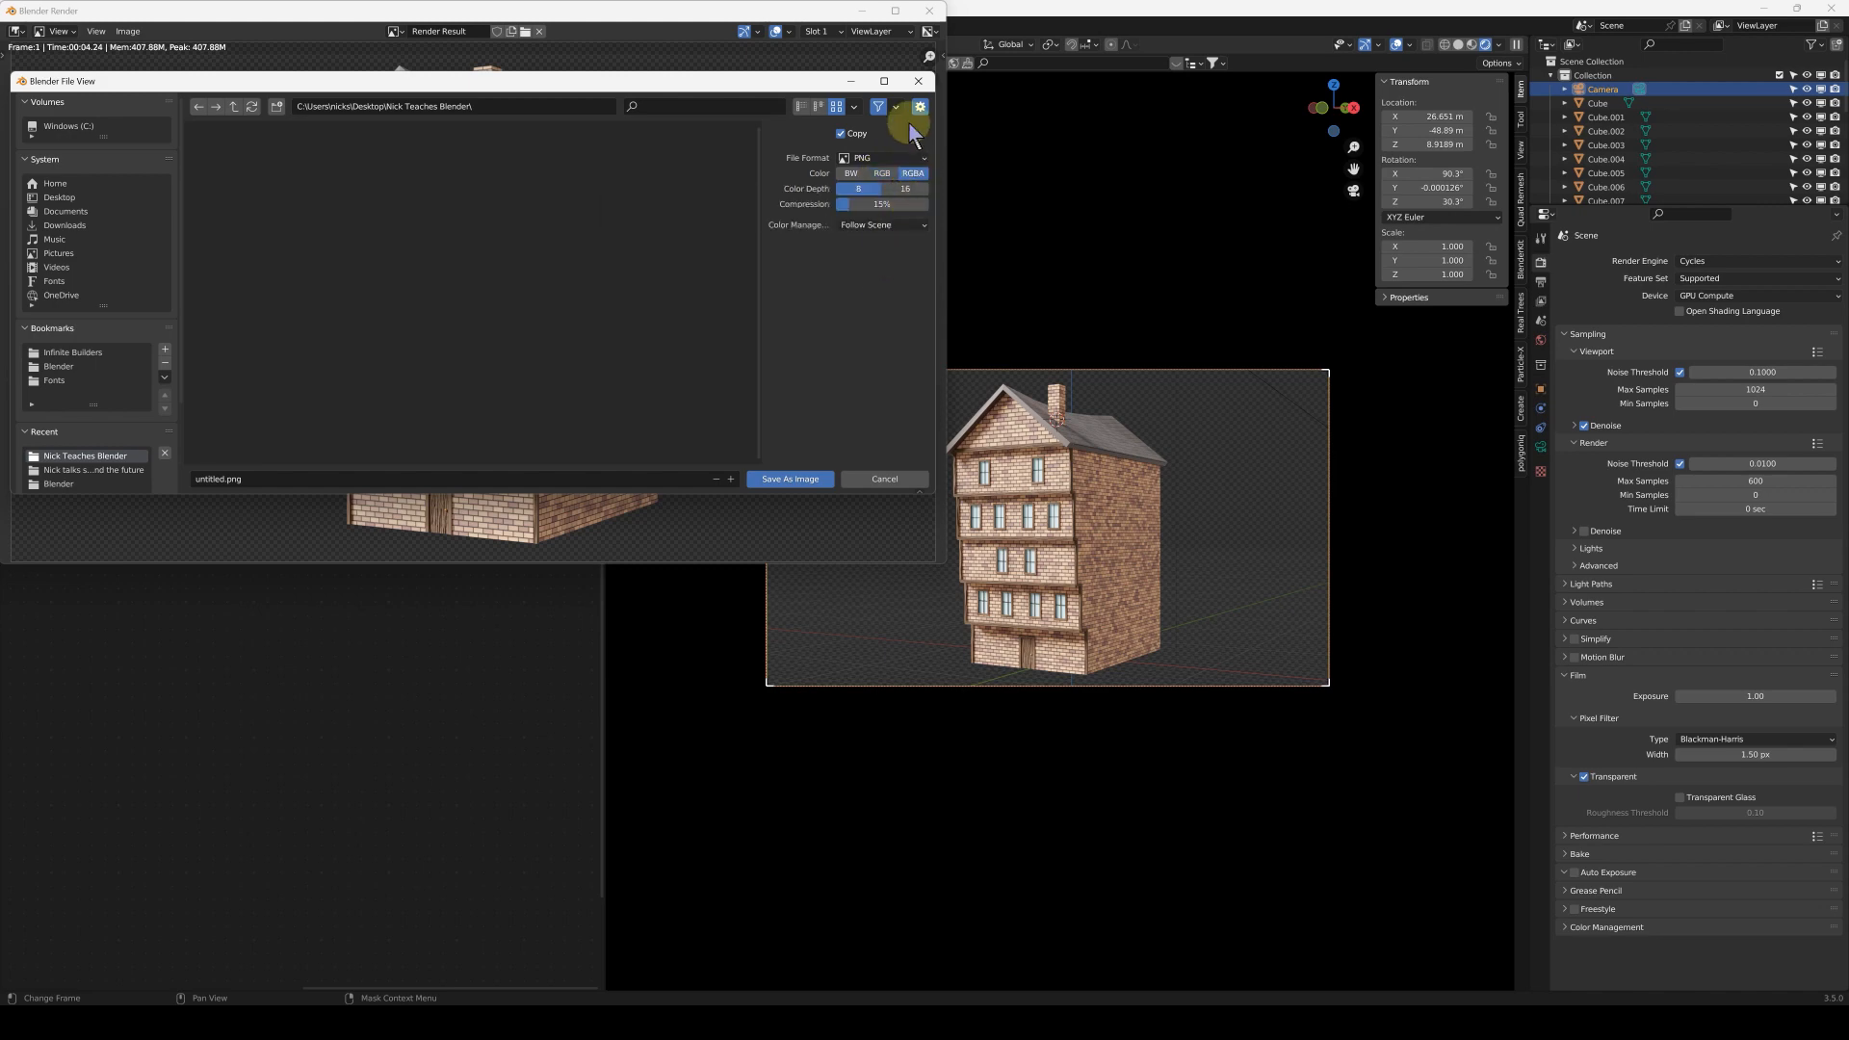
click(917, 82)
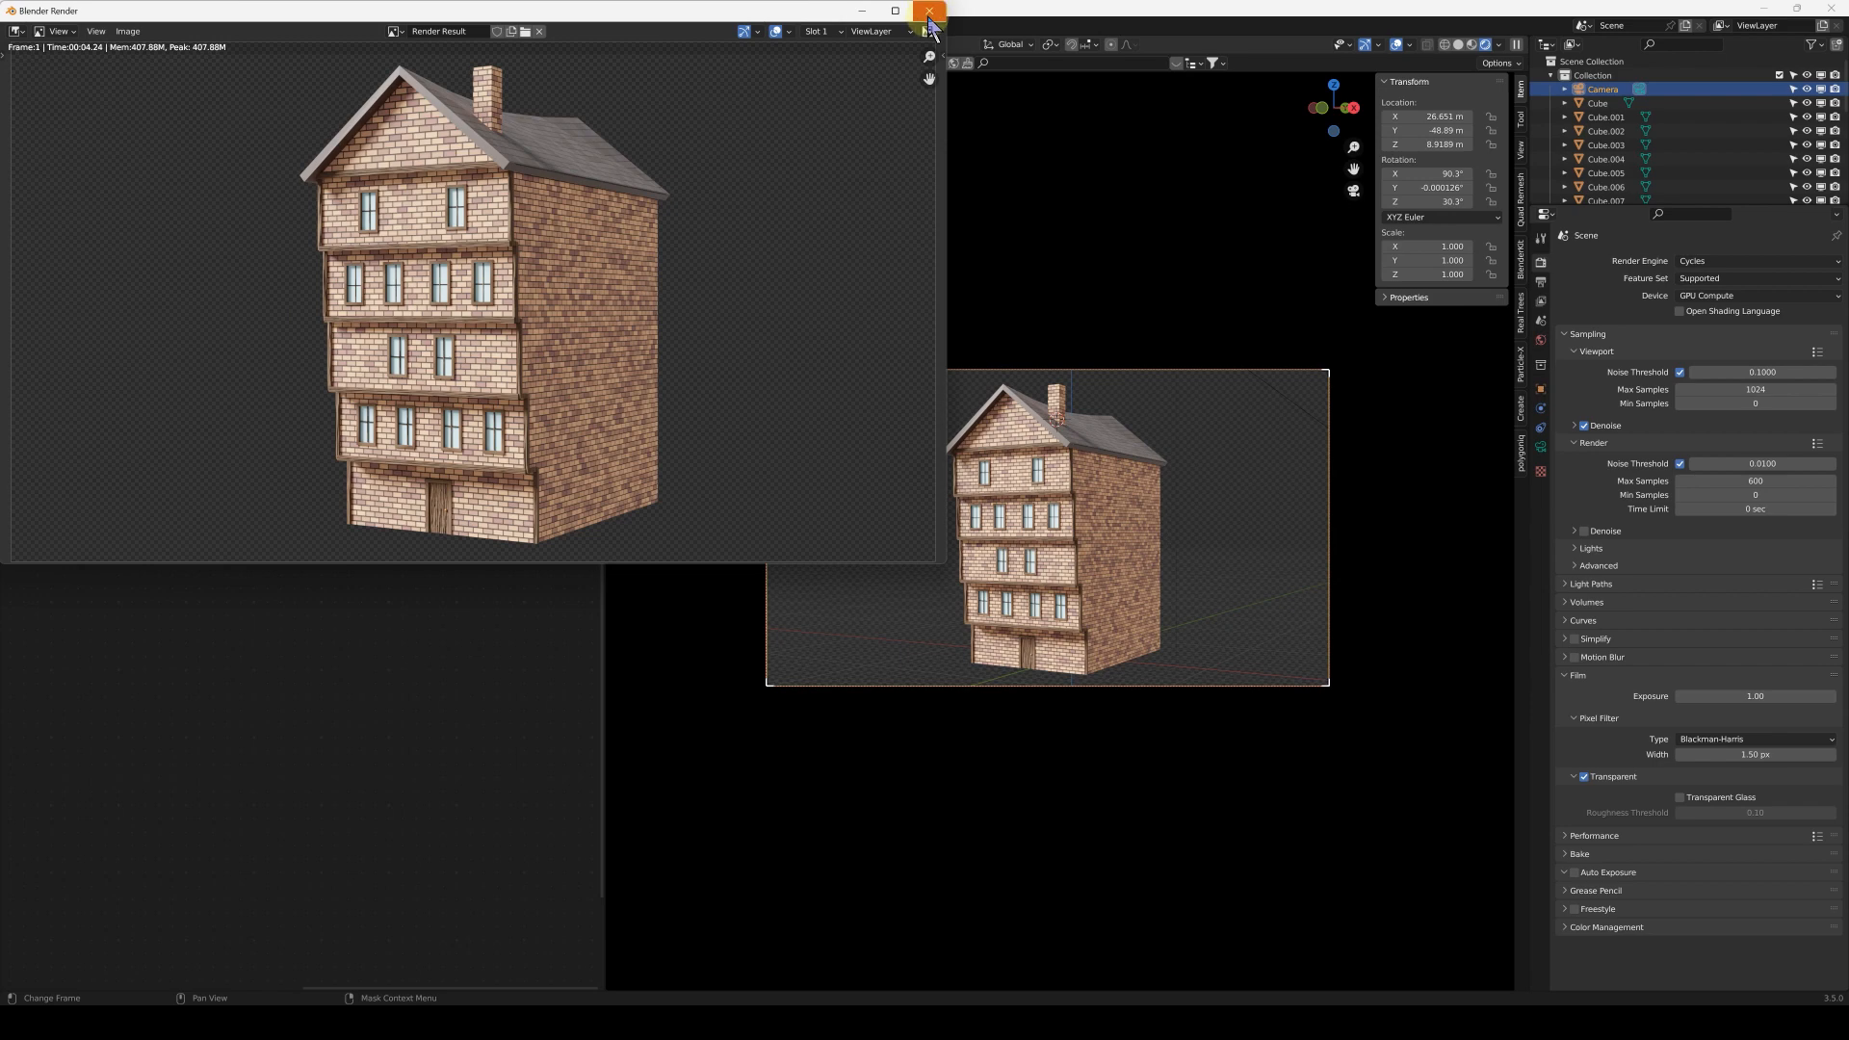
Close the render result, add a point light, and place it beside the building's front facade at about X -5.6, Y -11.1, Z 11.4 m
click(927, 12)
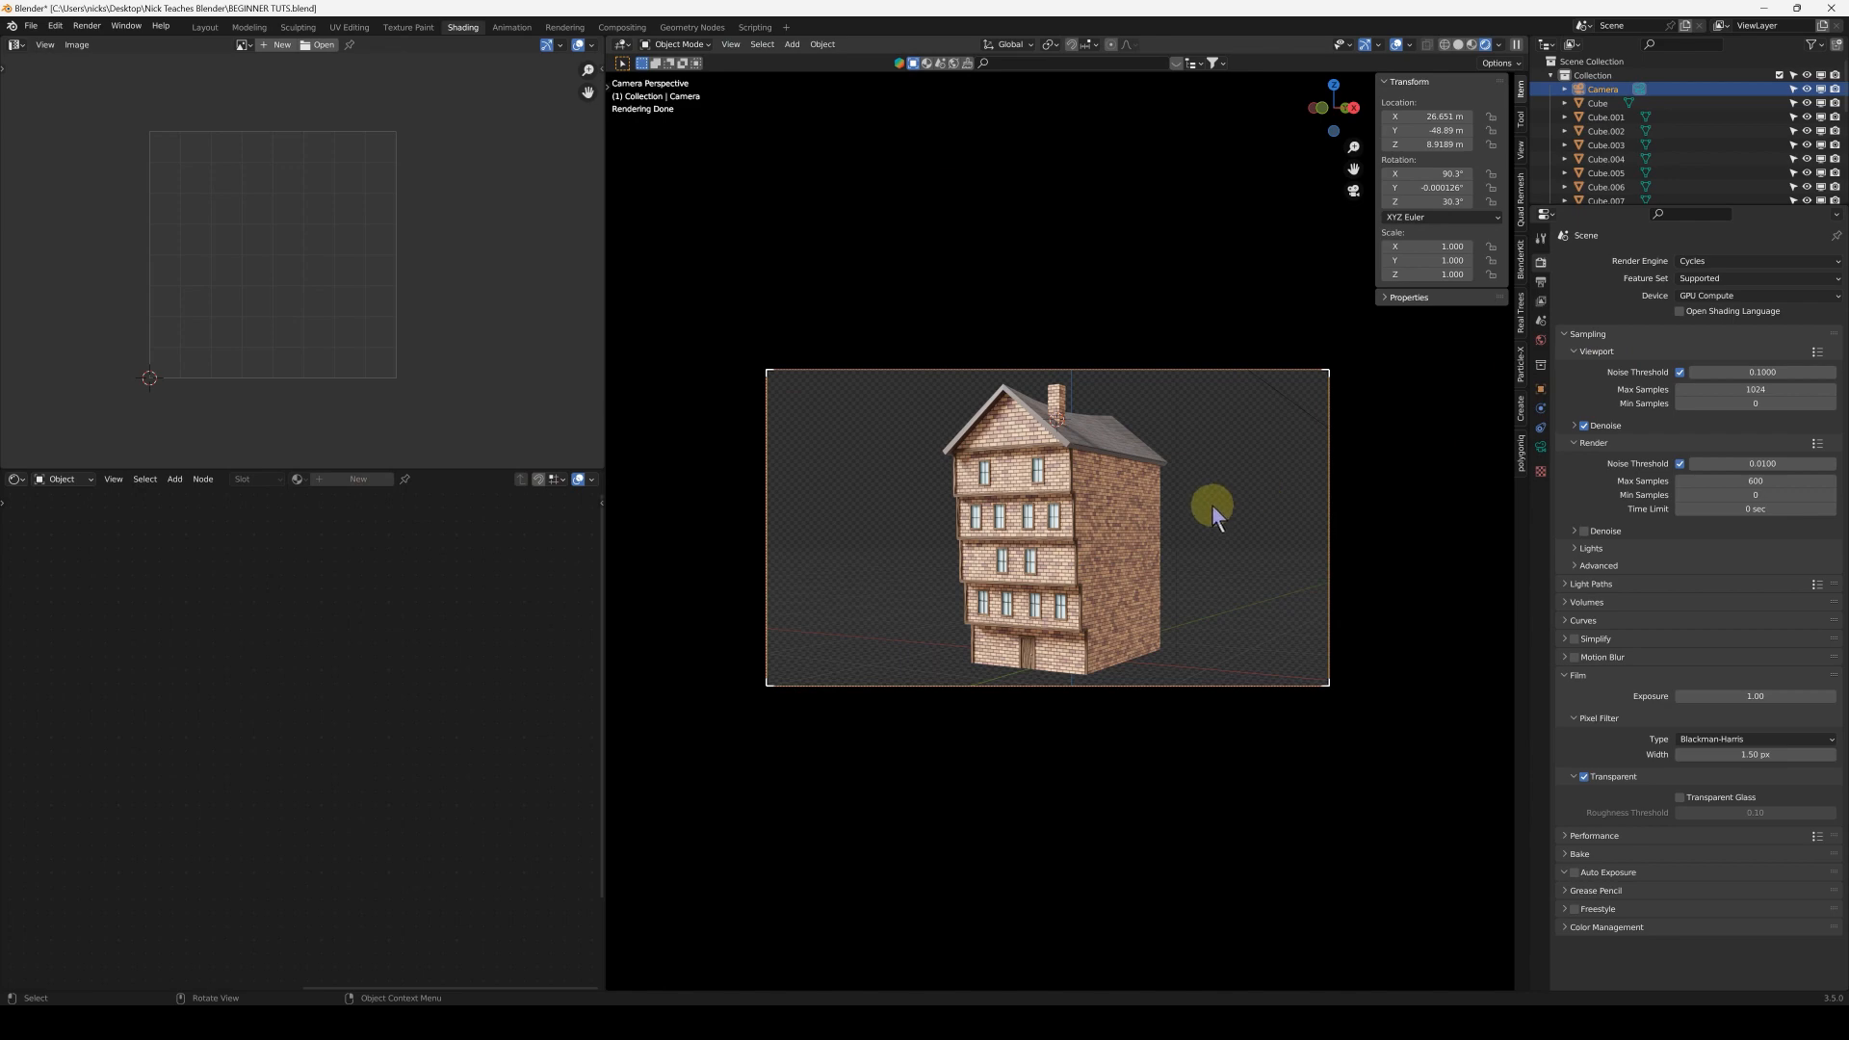
scroll(1694, 144, down, 6)
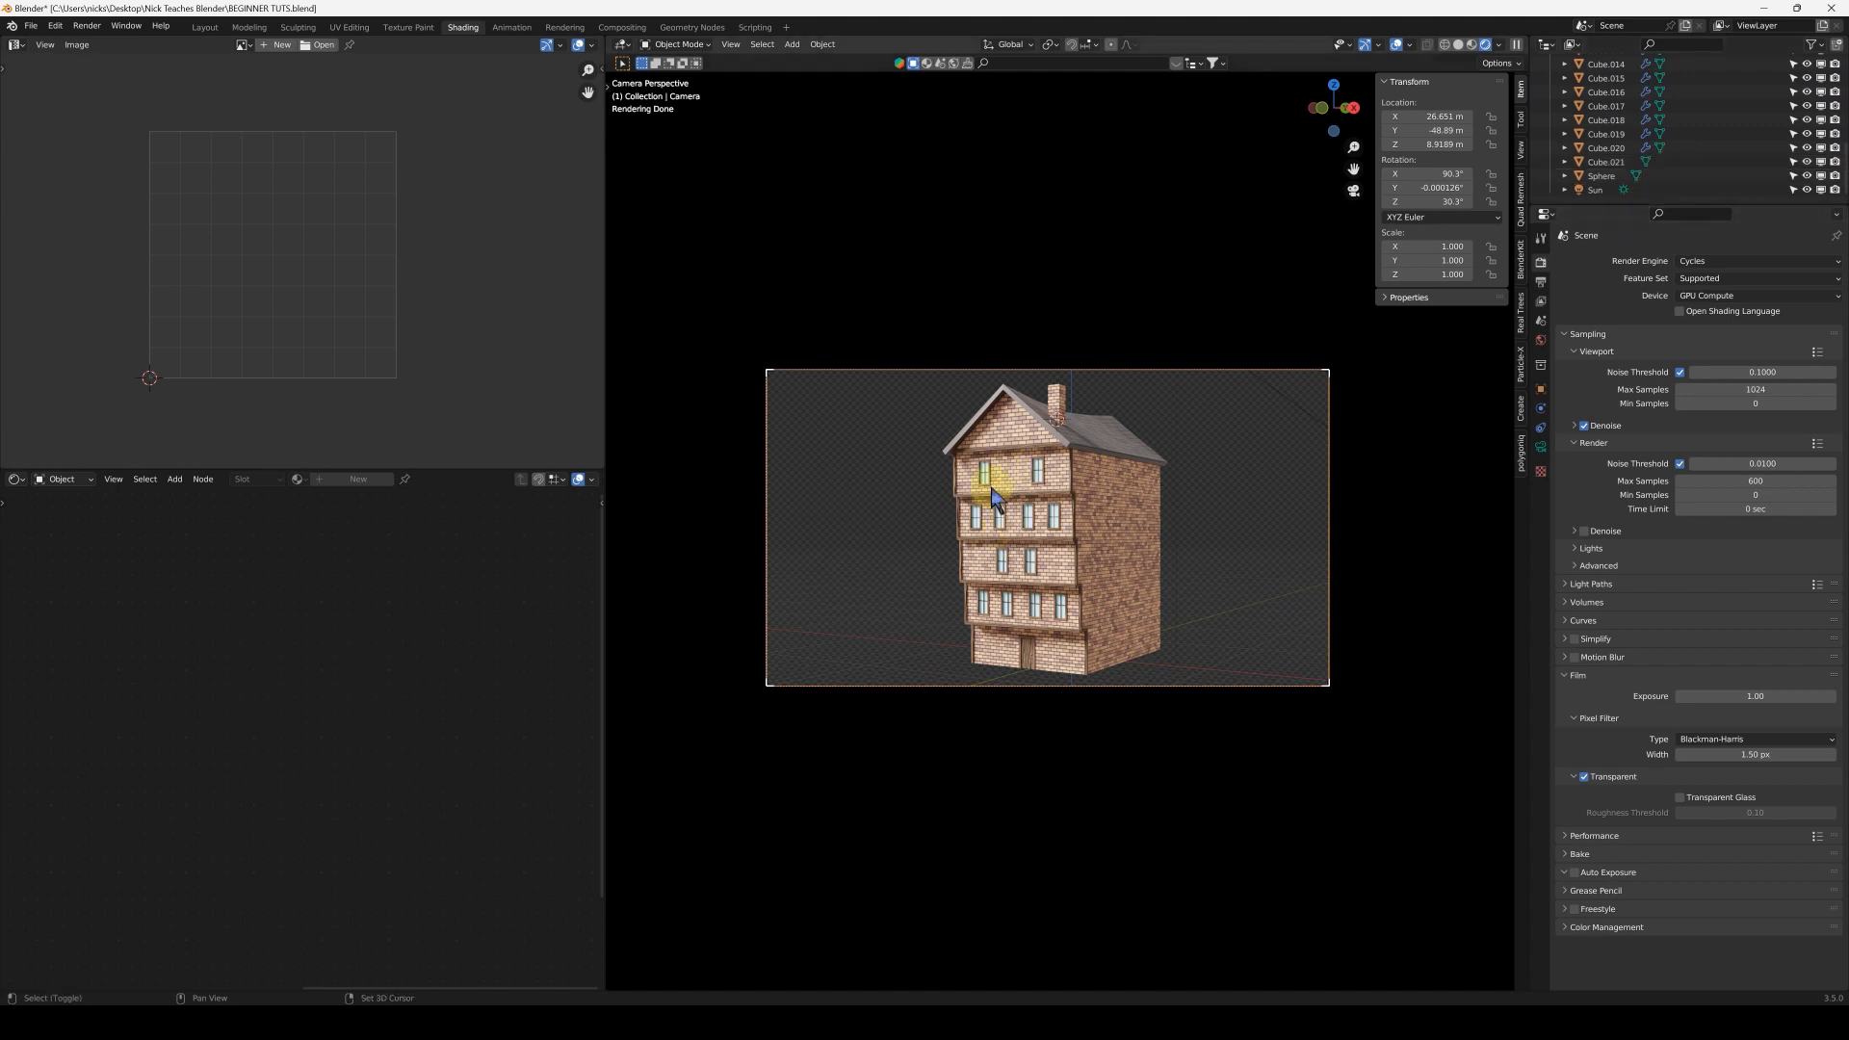
key(shift+a)
mouse_move(1061, 468)
mouse_move(1006, 641)
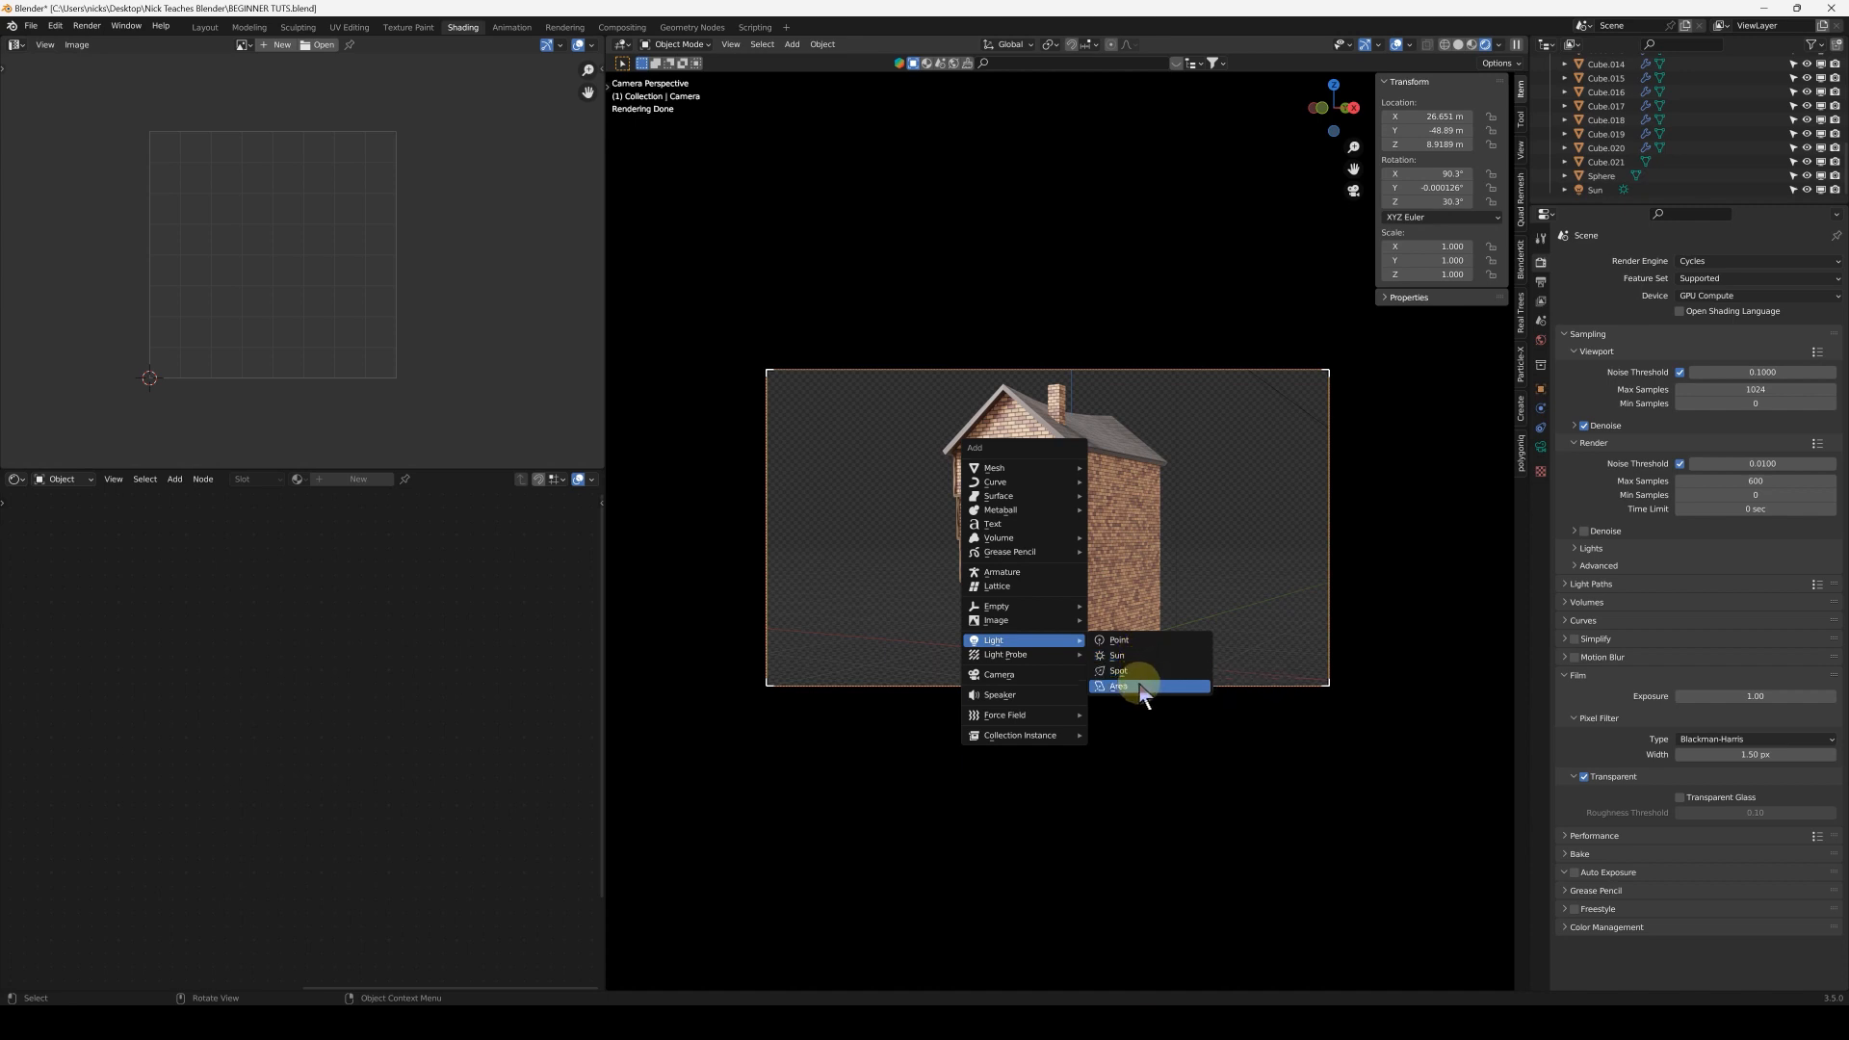
click(1135, 644)
key(g)
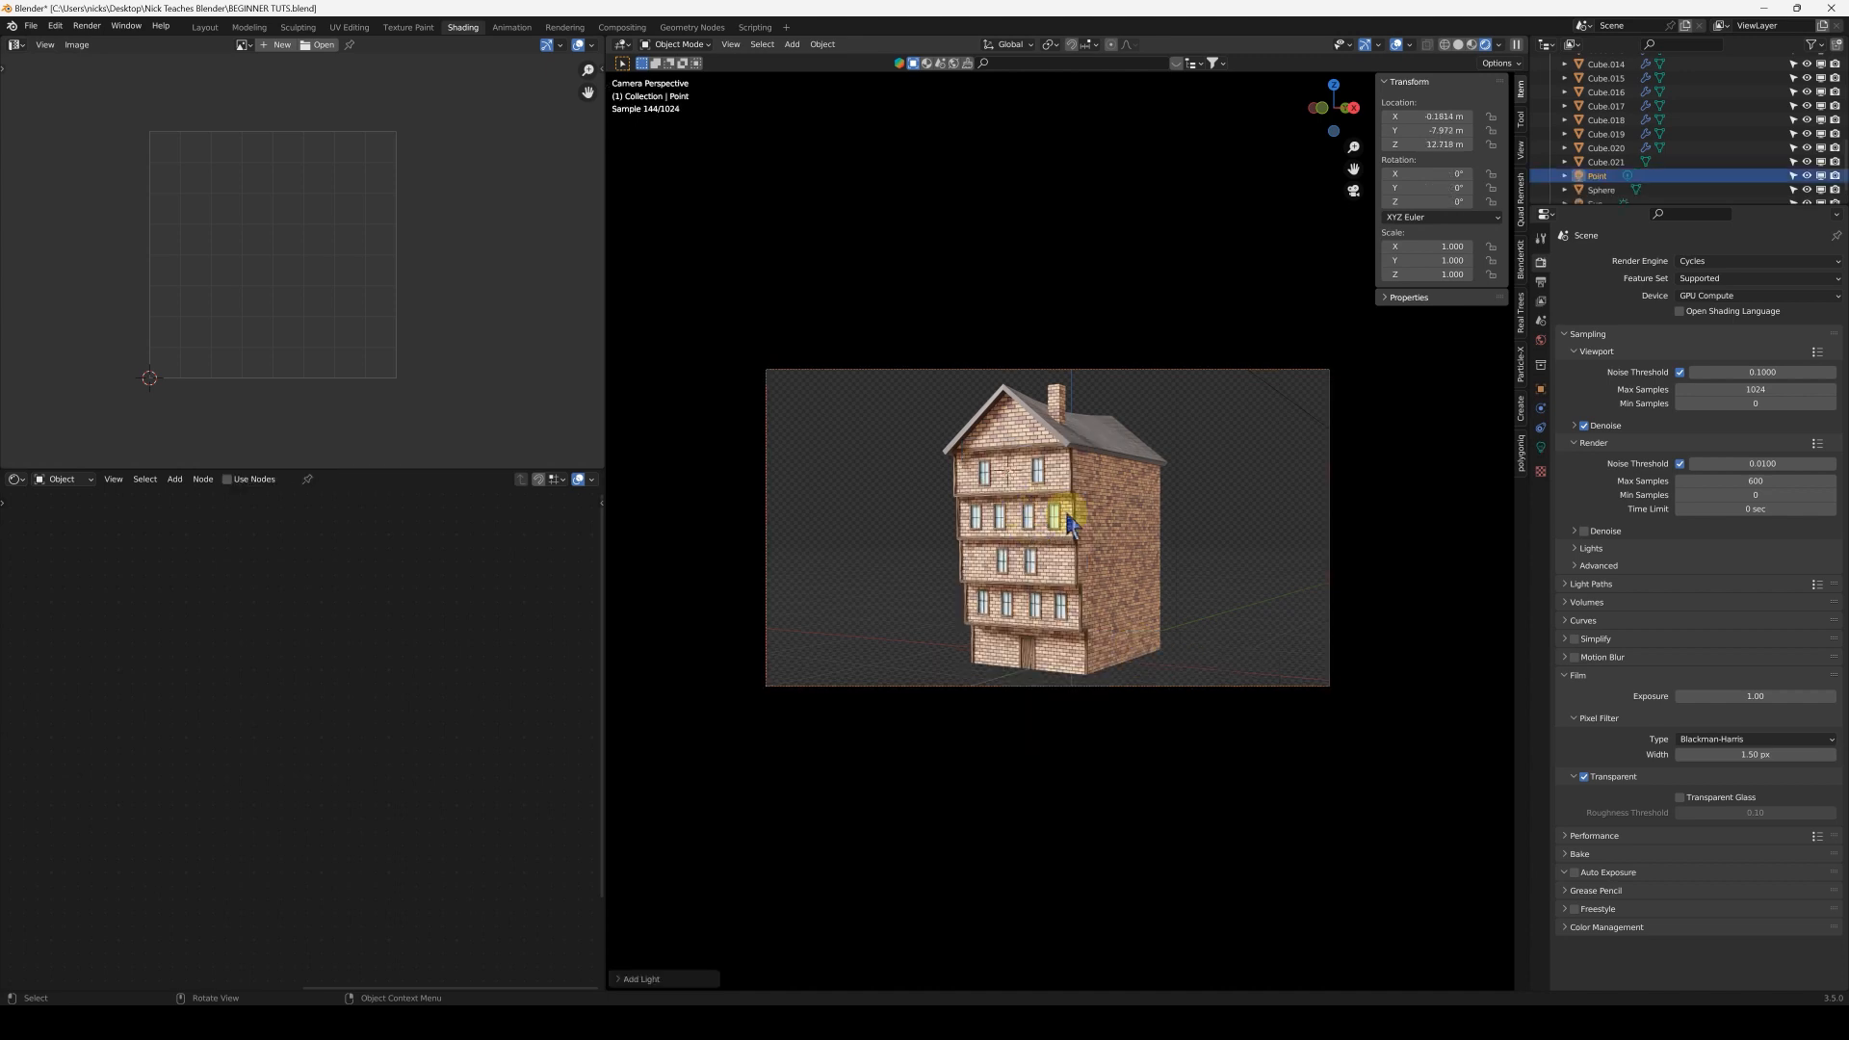
click(1002, 529)
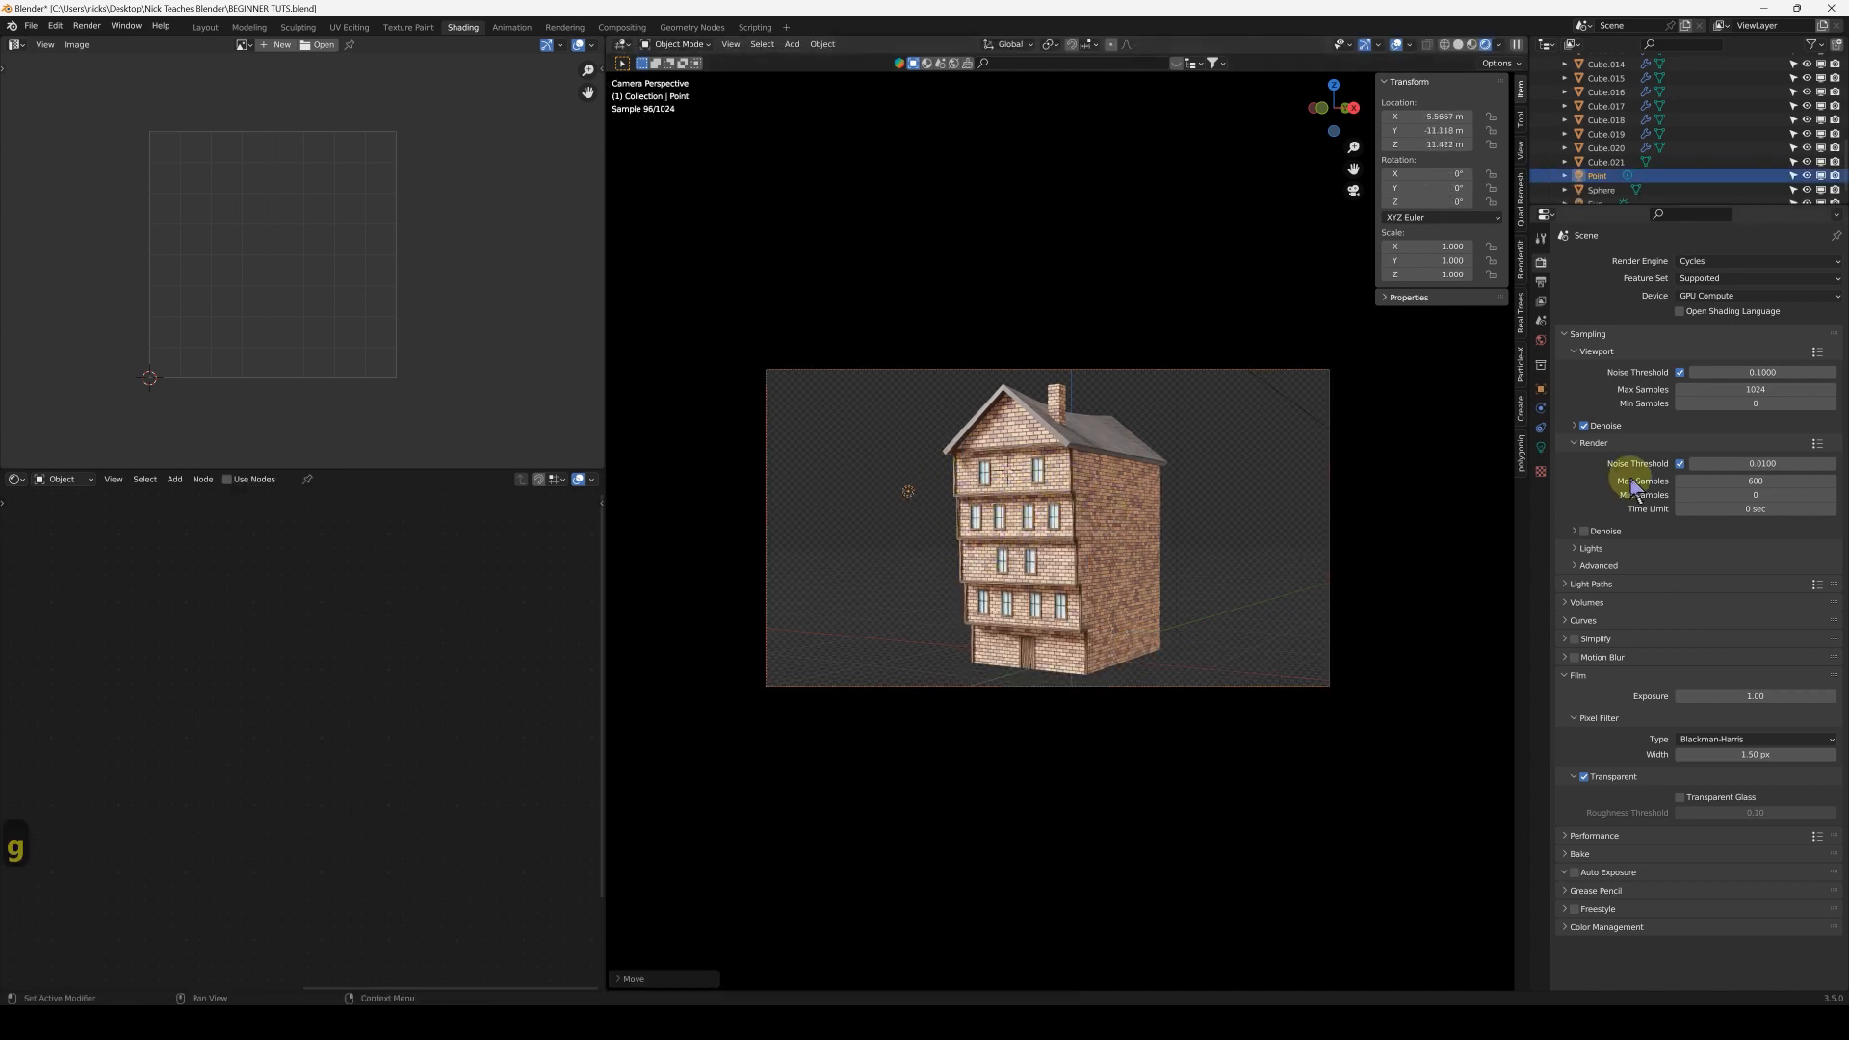
Set the point light's power to 20000 W and move it above the roof, to about X 6.1, Y -4.3, Z 19 m
click(1539, 447)
double_click(1753, 352)
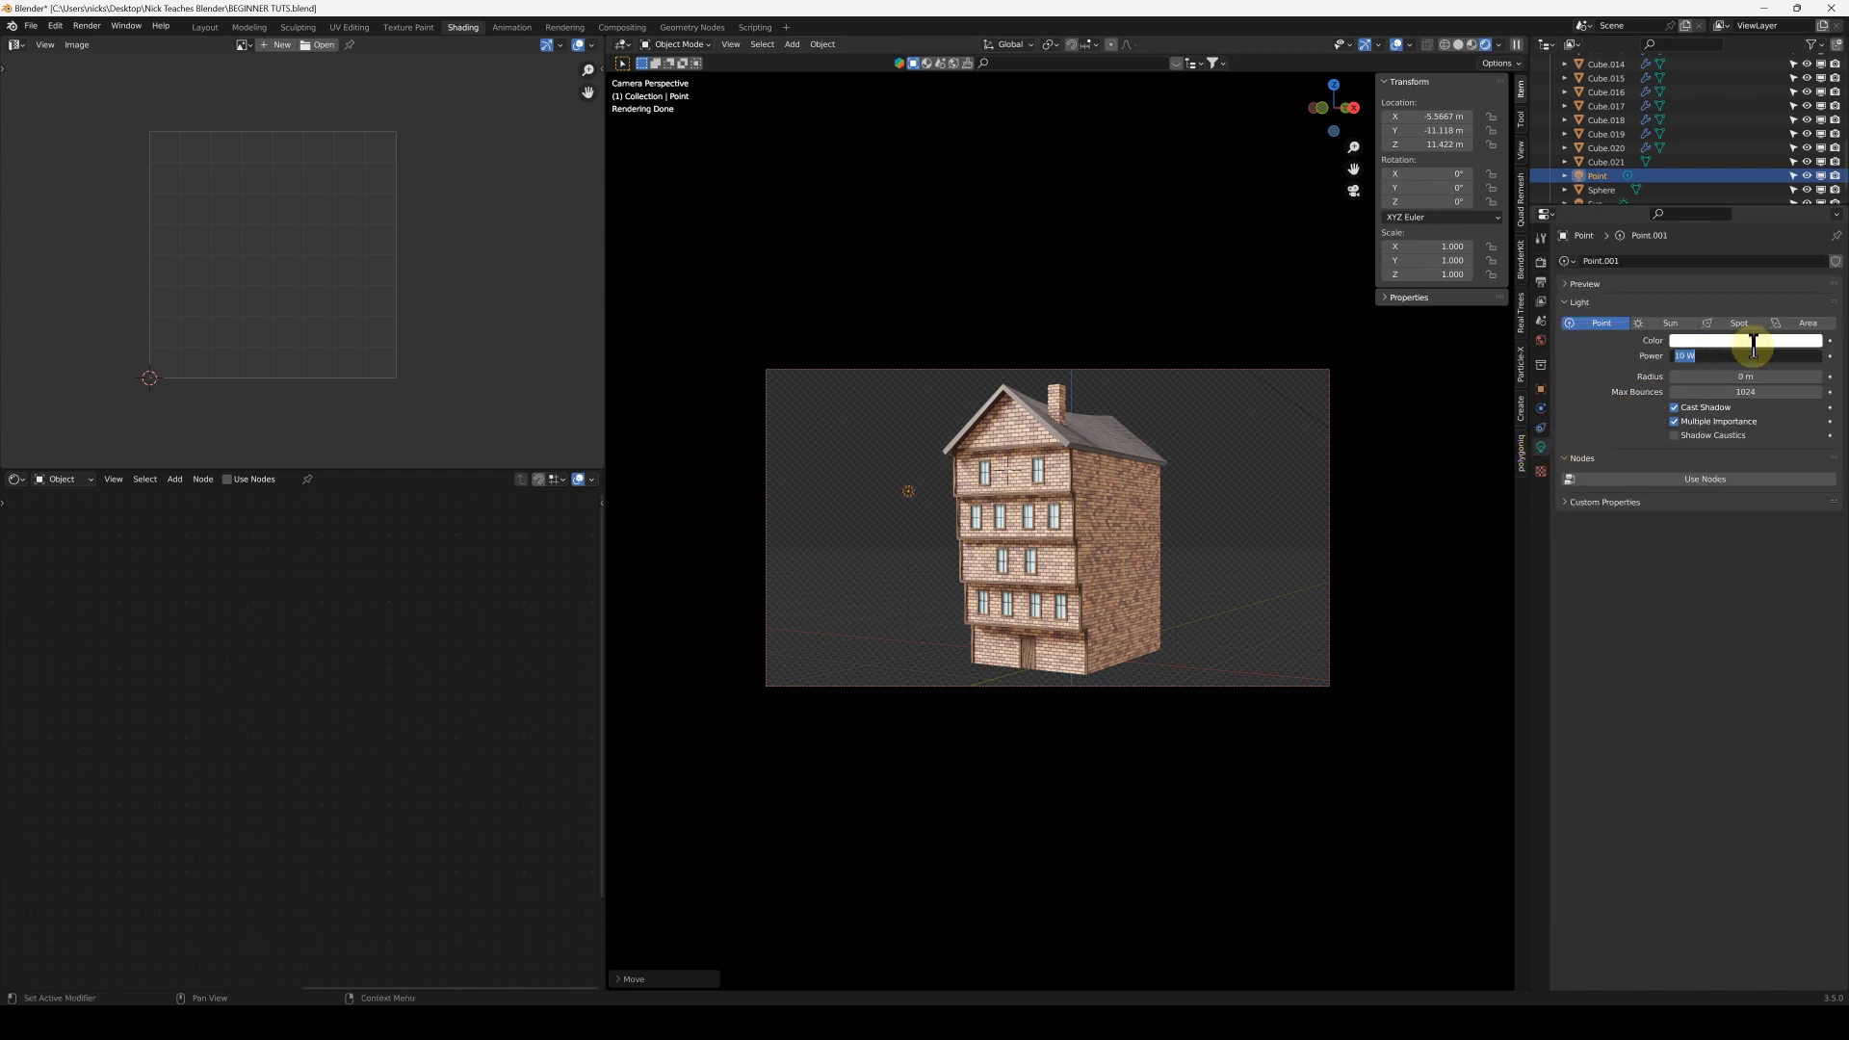
text(20000)
key(Return)
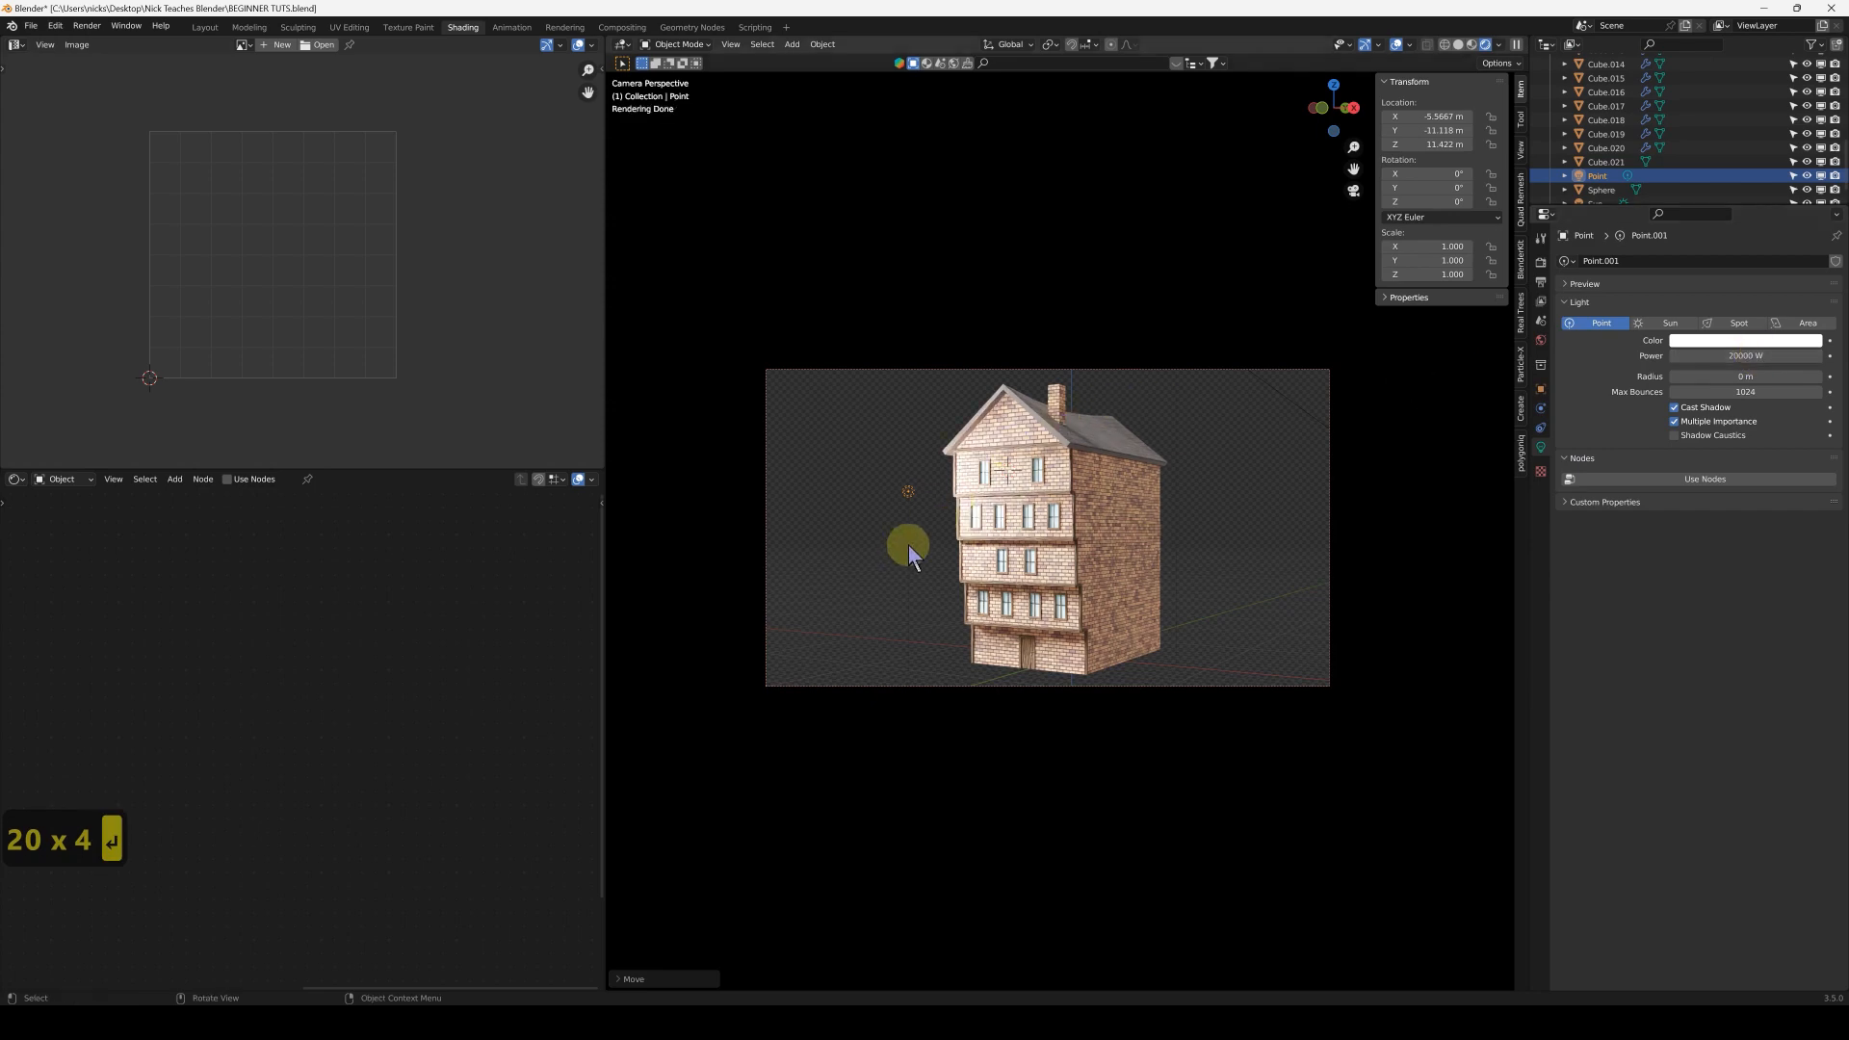
key(g)
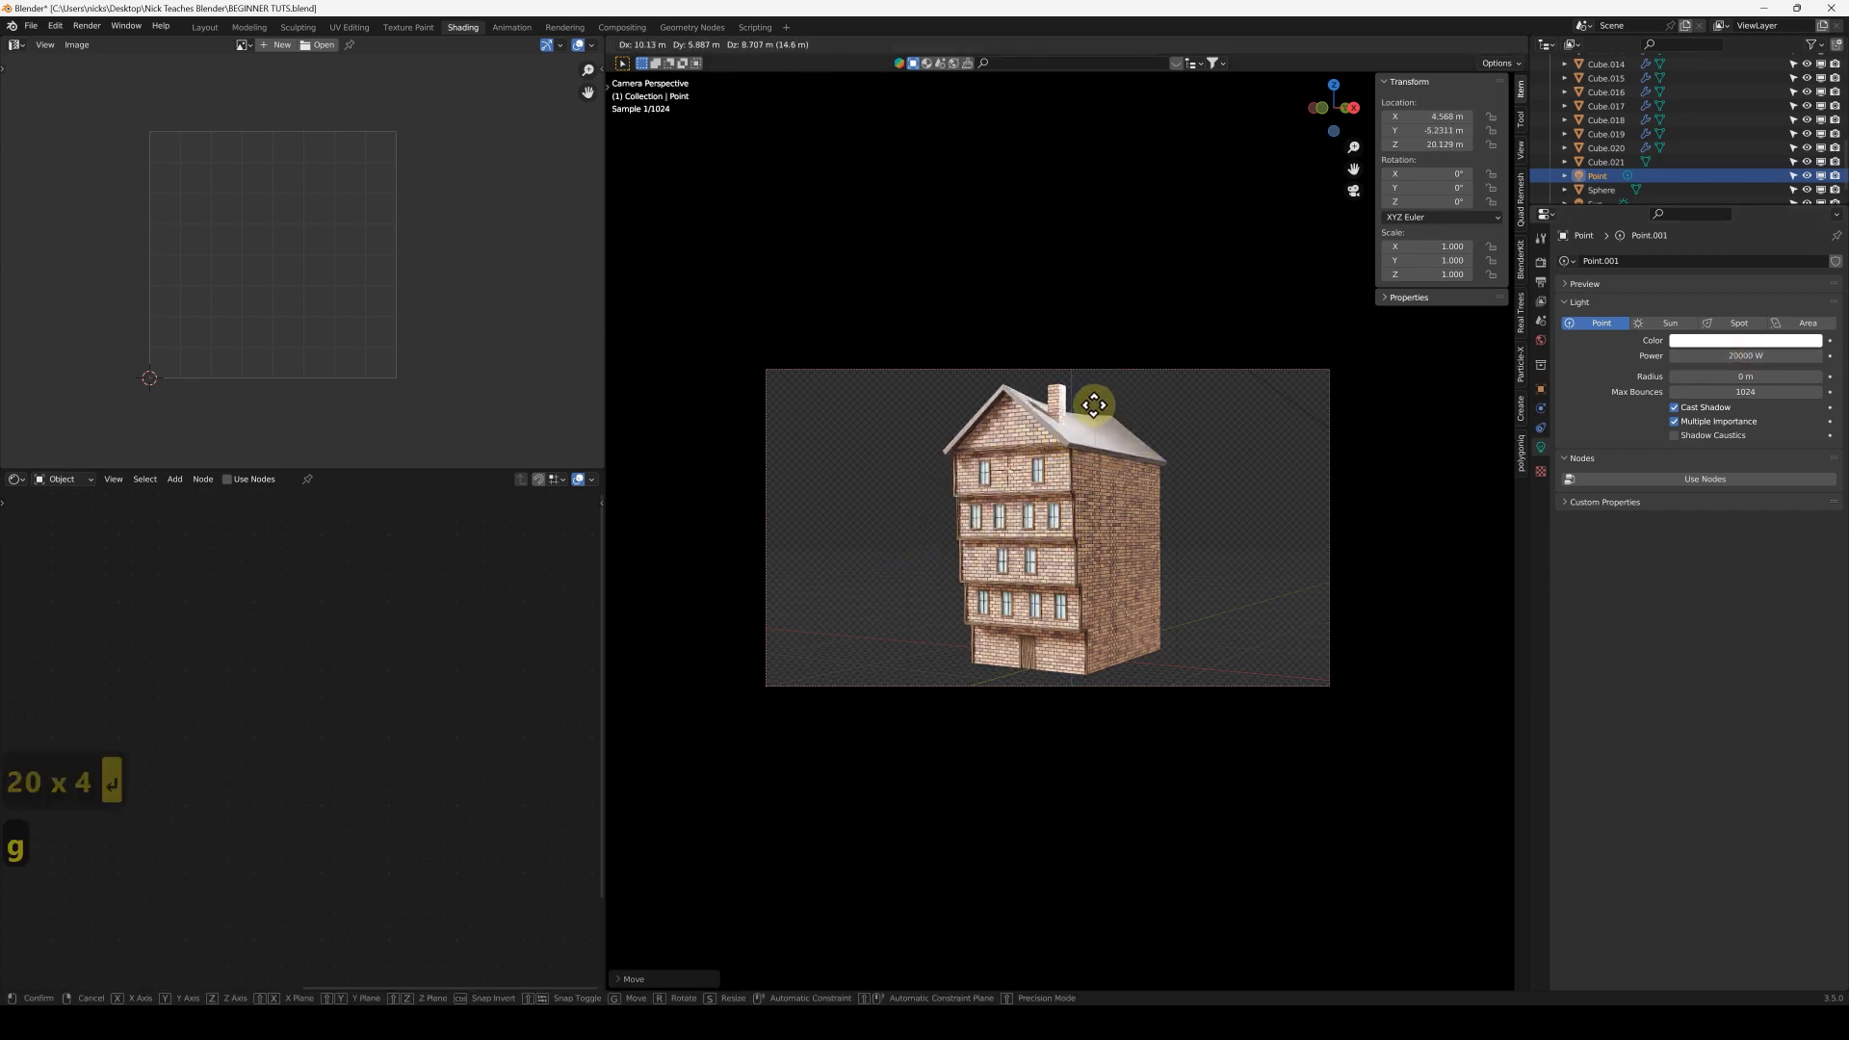
click(1122, 422)
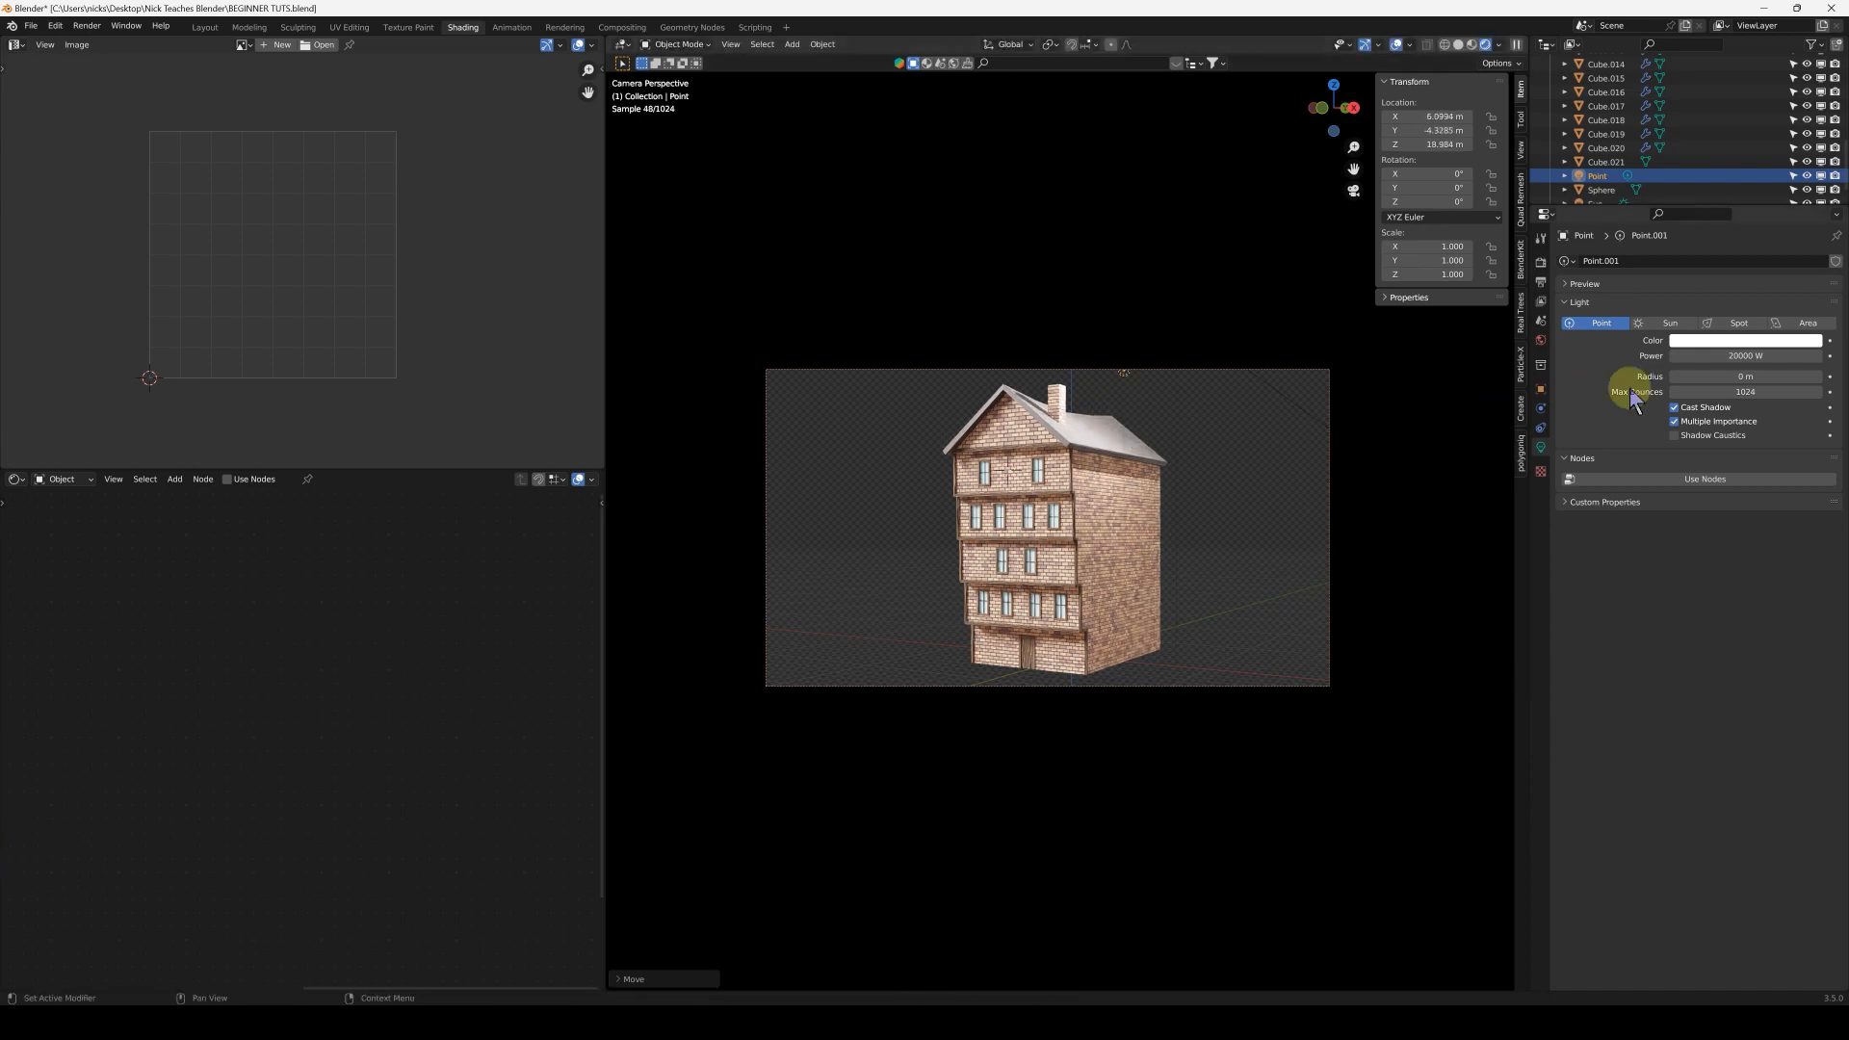
Try a radius of 20 m for the point light, and settle on 1 m
click(1744, 376)
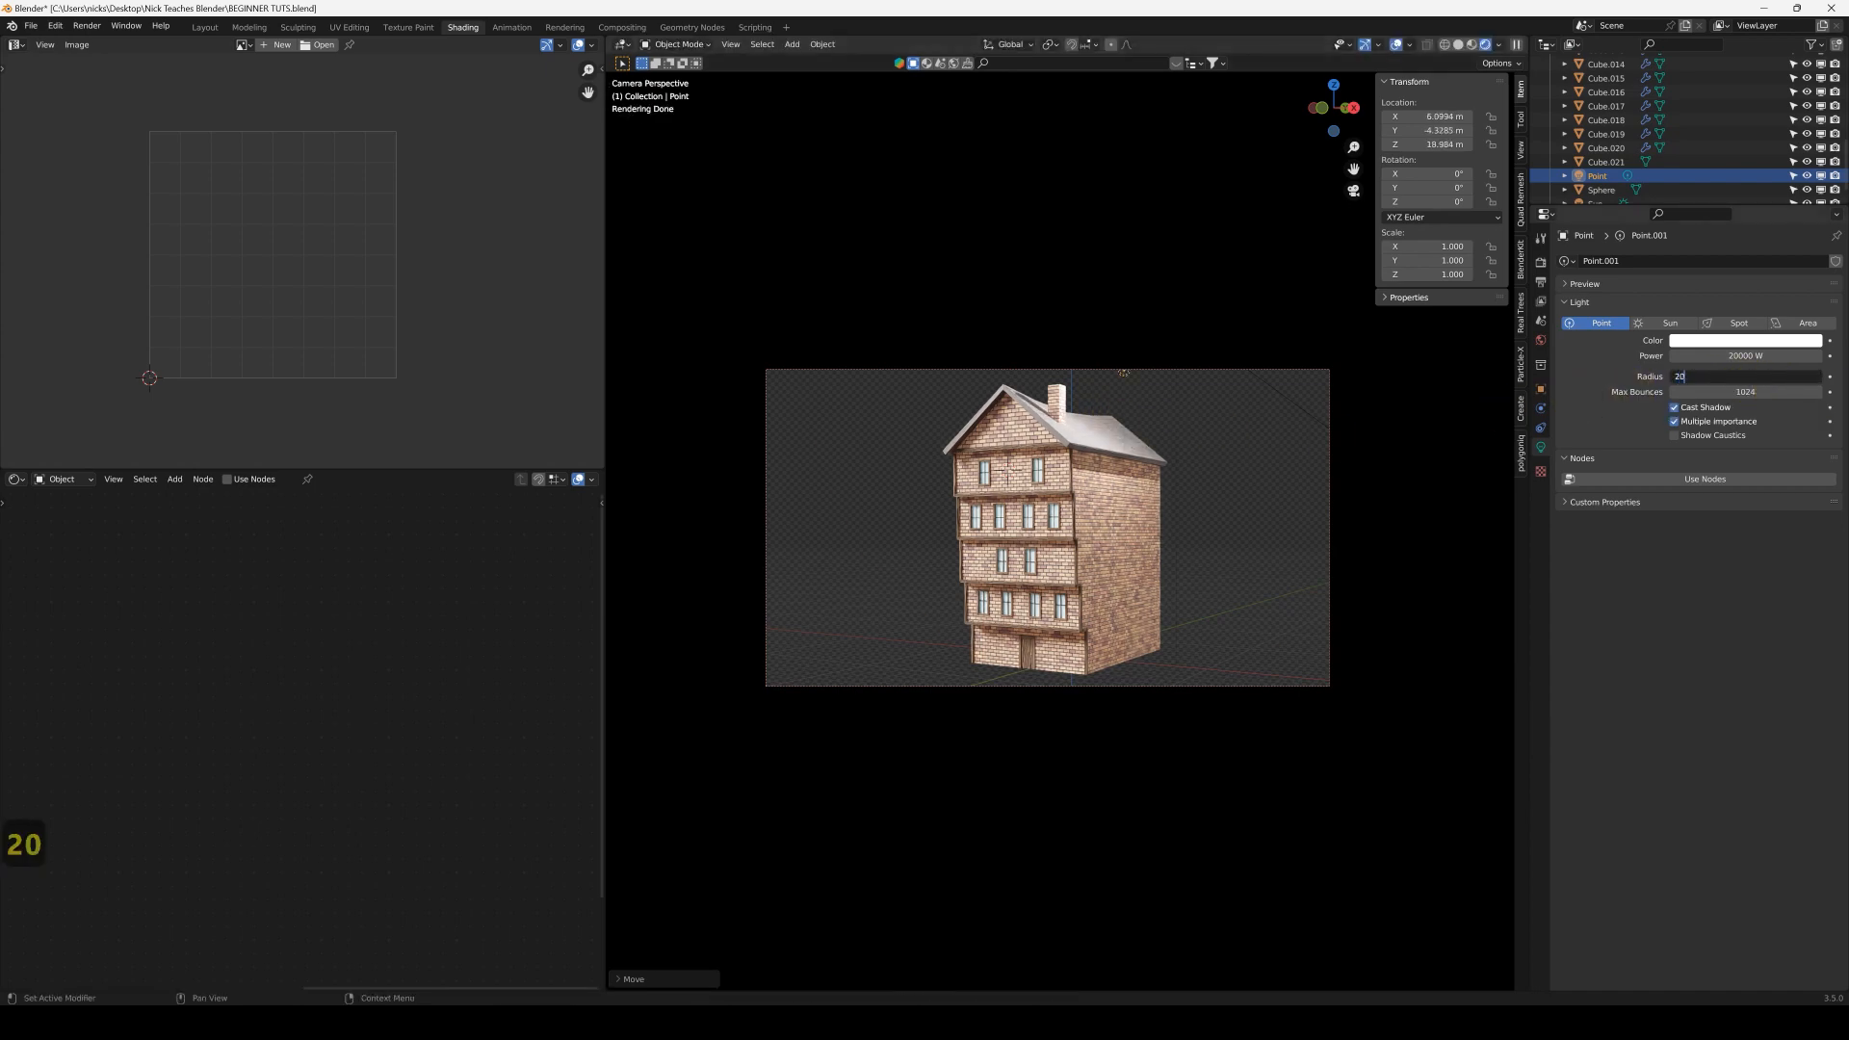
text(20)
key(Return)
click(1737, 377)
text(1)
key(Return)
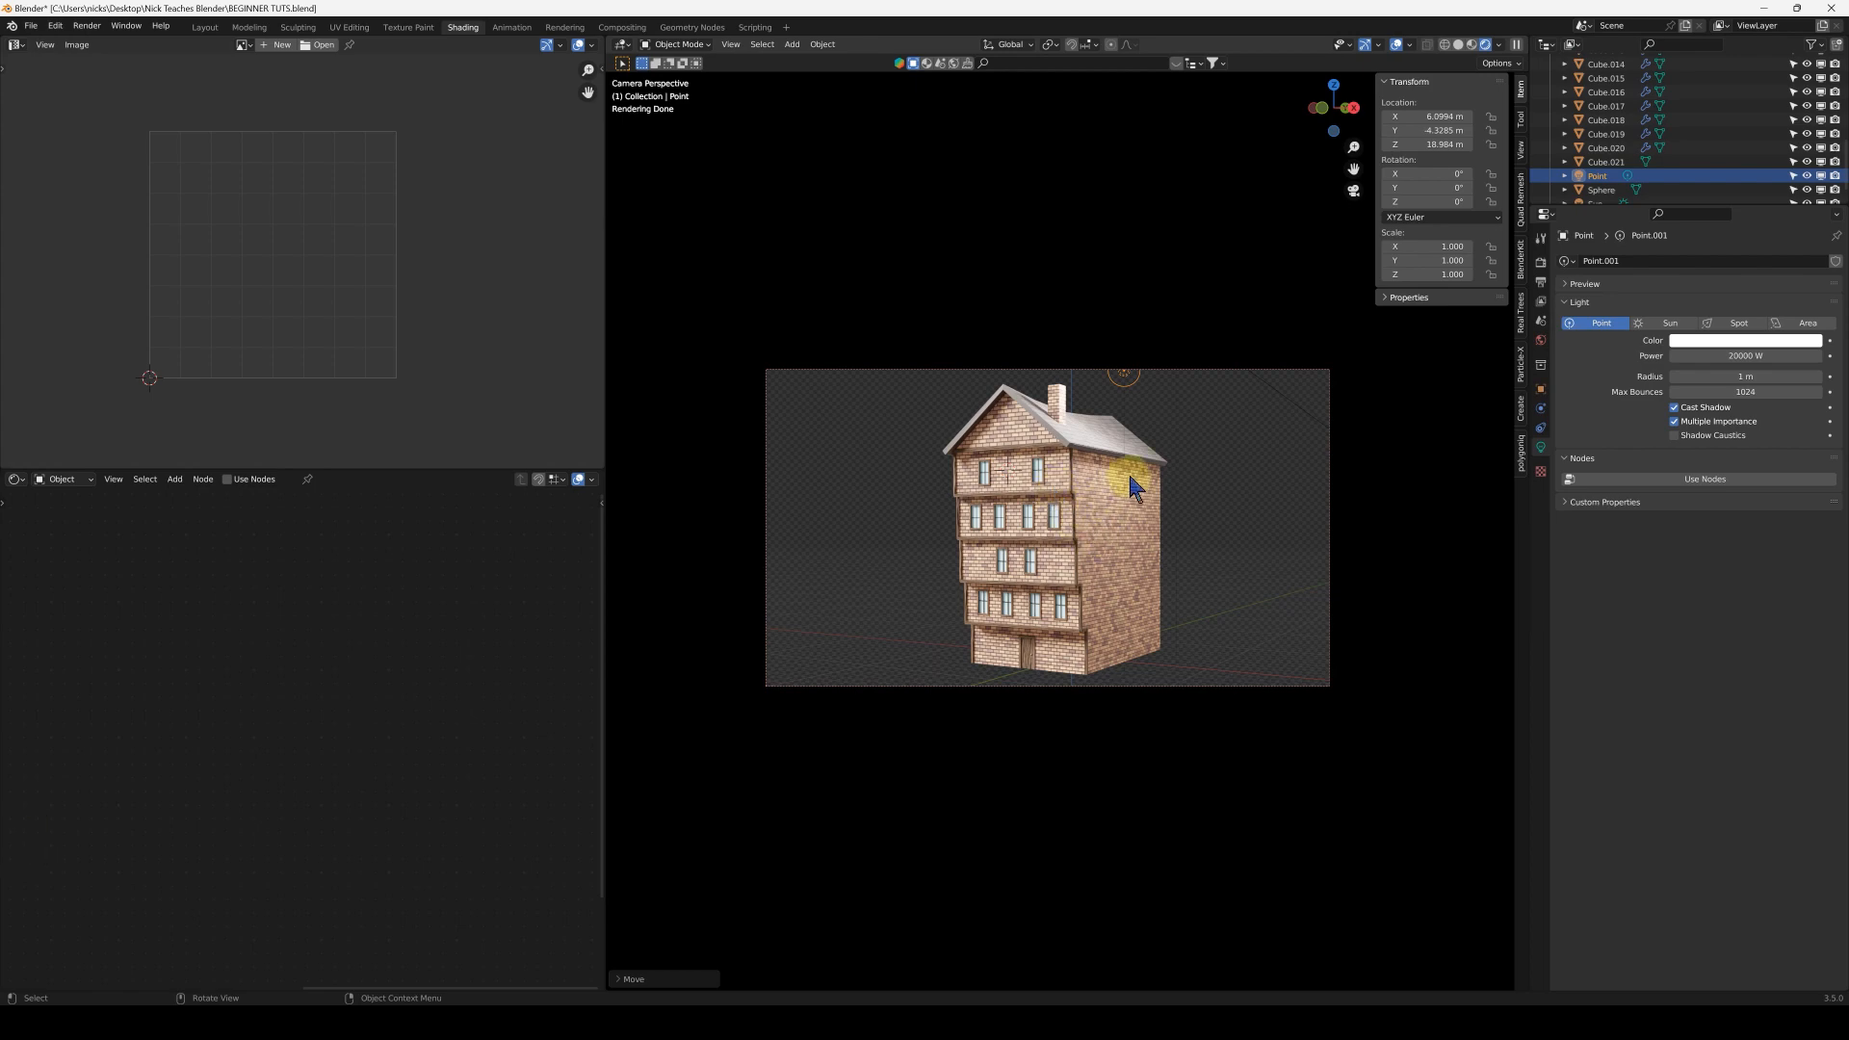
key(F11)
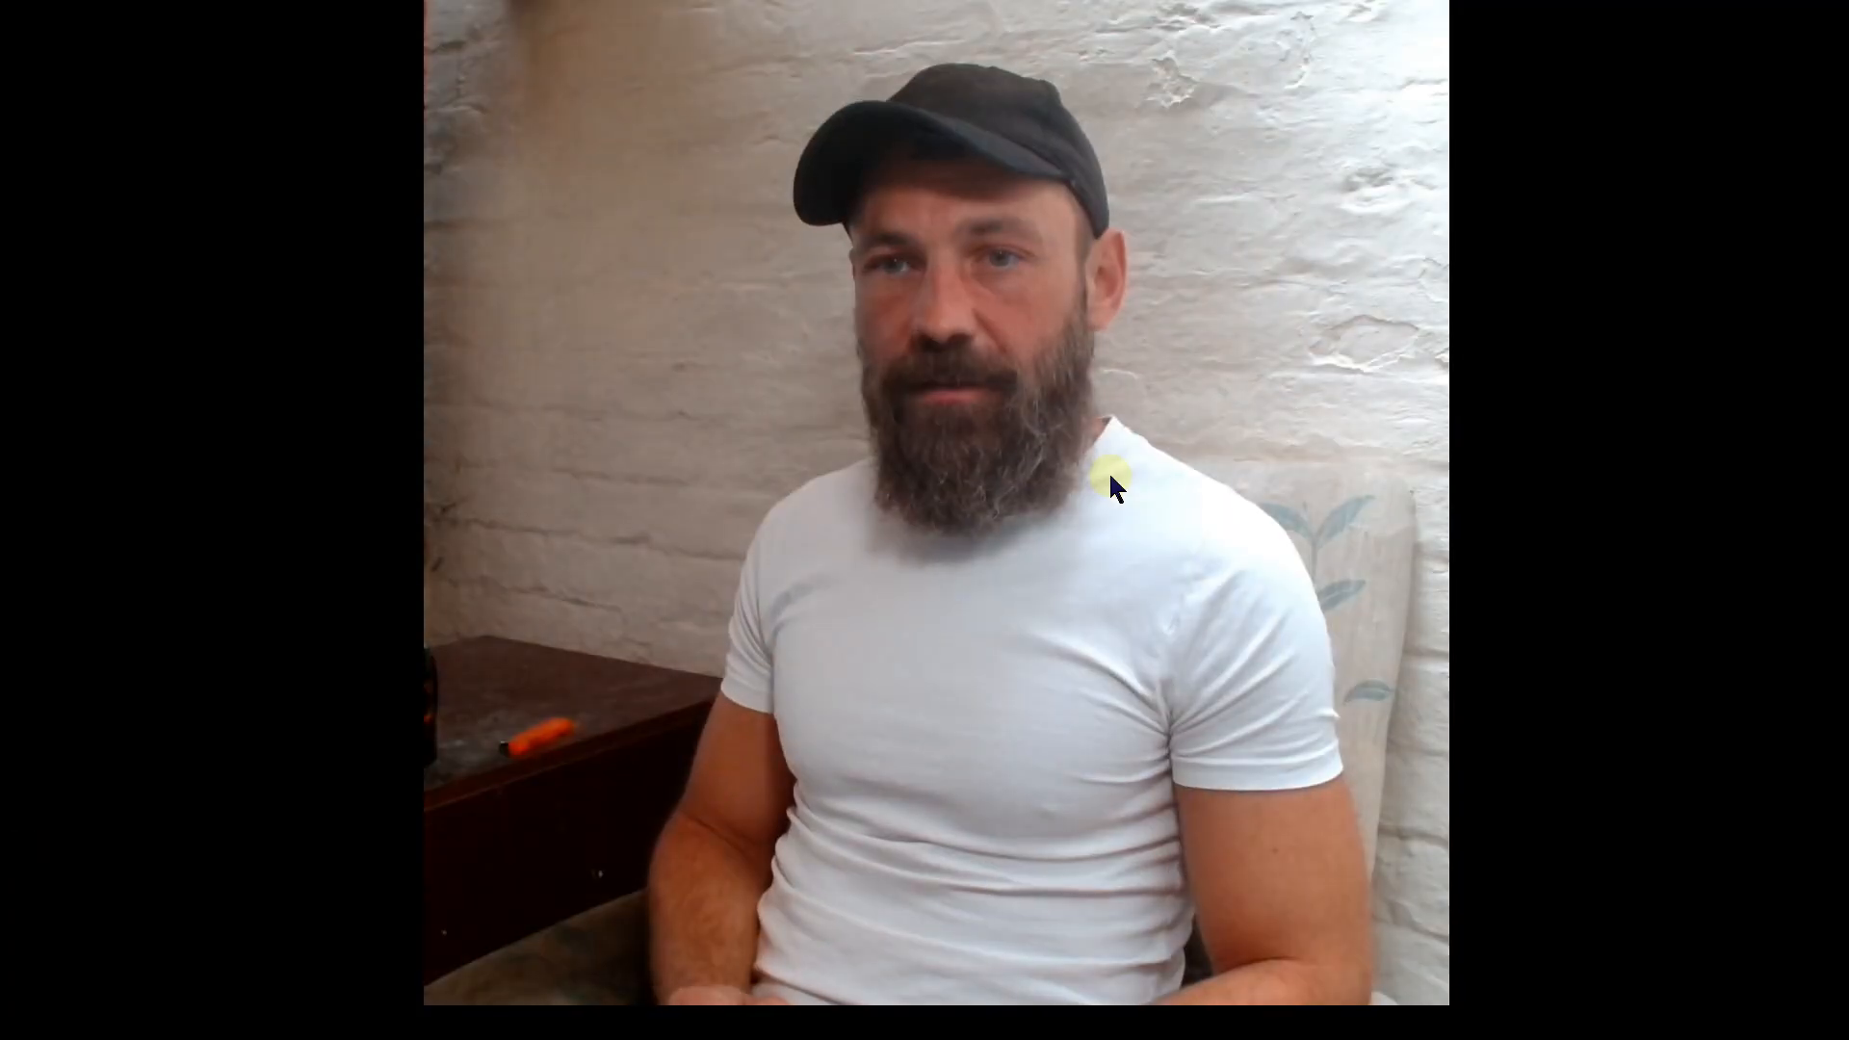